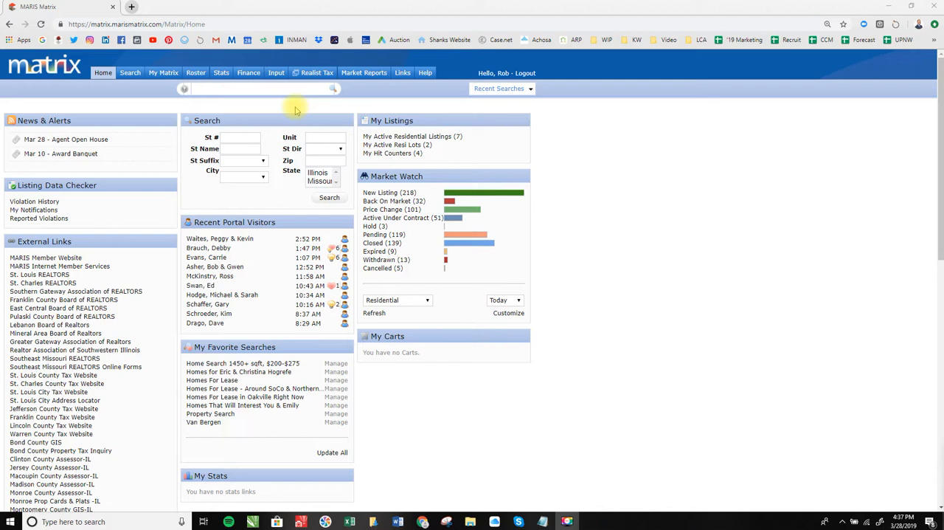
Search the MLS for the property by its street number and street name
left_click(247, 137)
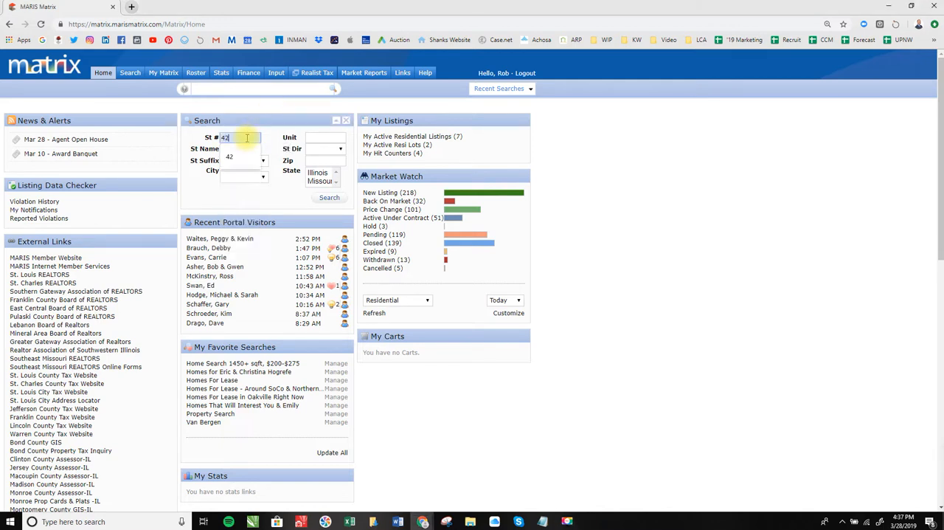
key("Tab")
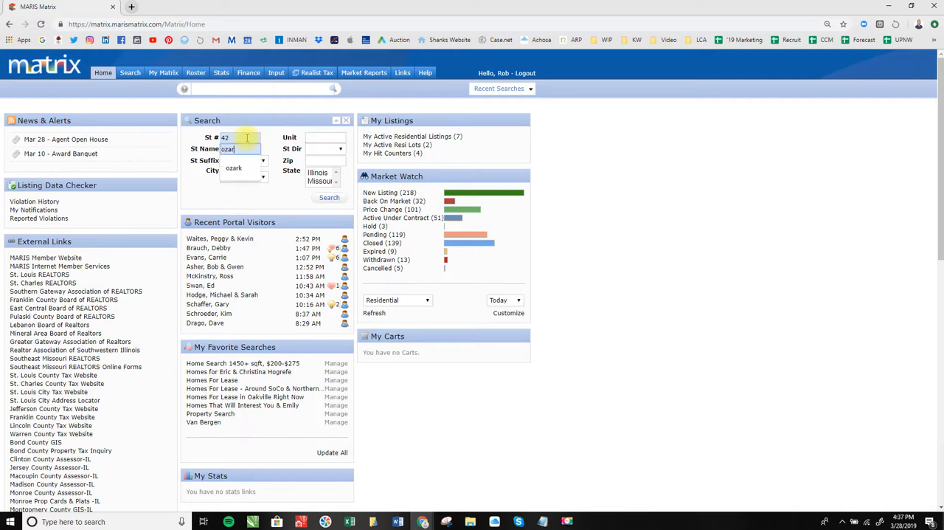
left_click(289, 185)
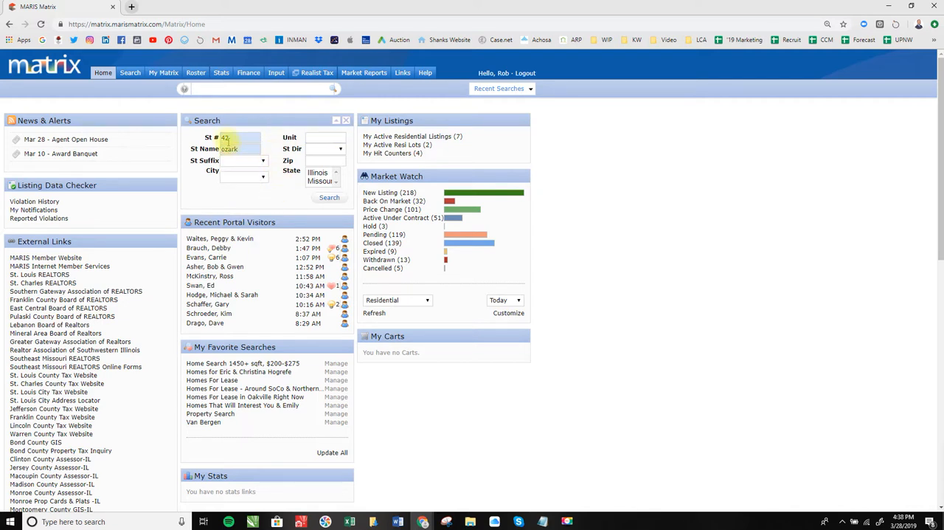
left_click(327, 196)
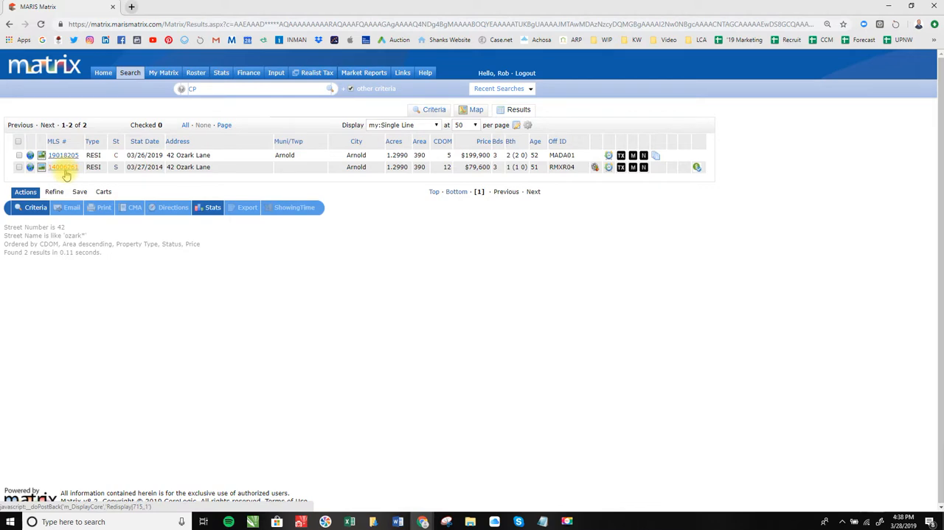
Open the closed listing from the search results and review its details, remarks and sold date
left_click(64, 167)
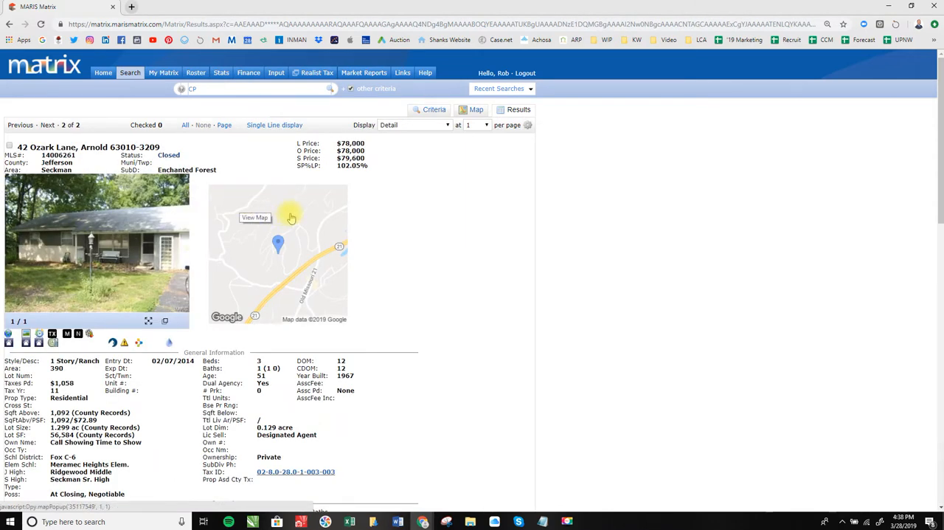
scroll(291, 218, "down", 5)
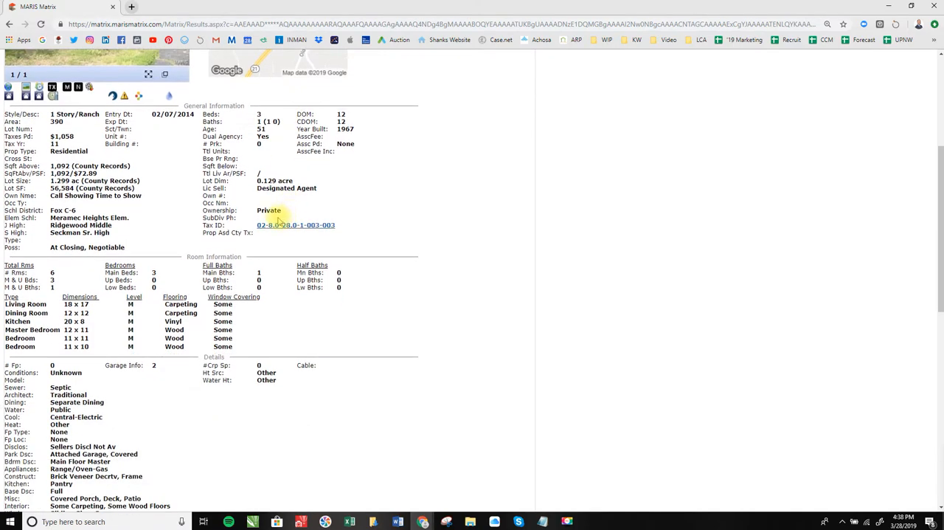
scroll(250, 233, "down", 11)
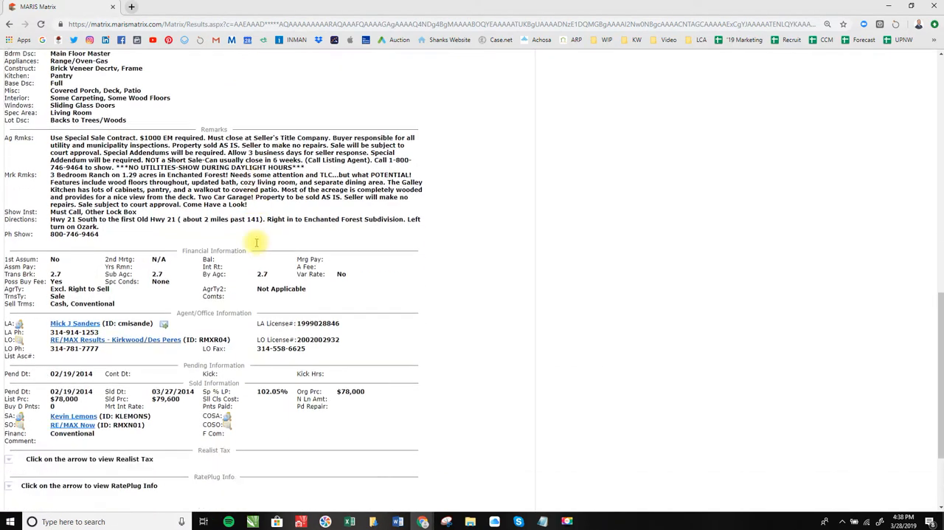
scroll(256, 269, "up", 3)
scroll(153, 337, "down", 2)
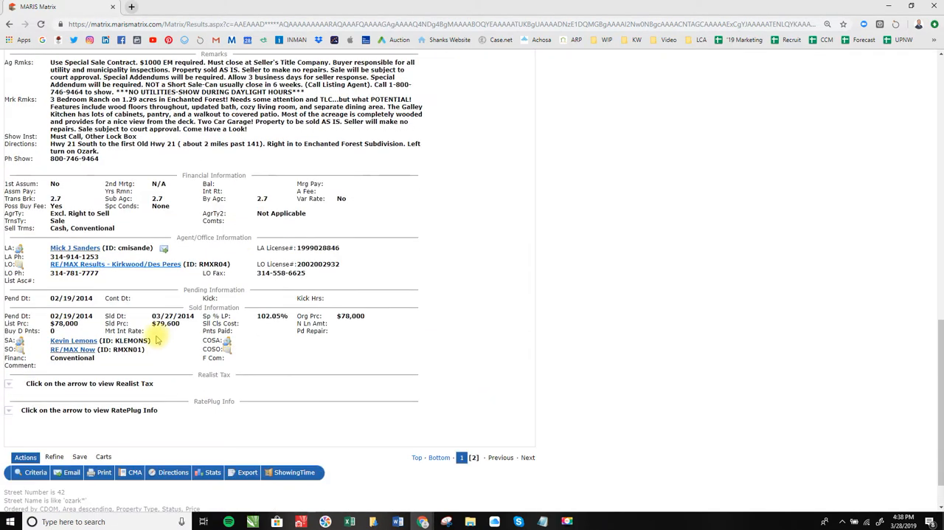
left_click_drag(156, 316, 197, 318)
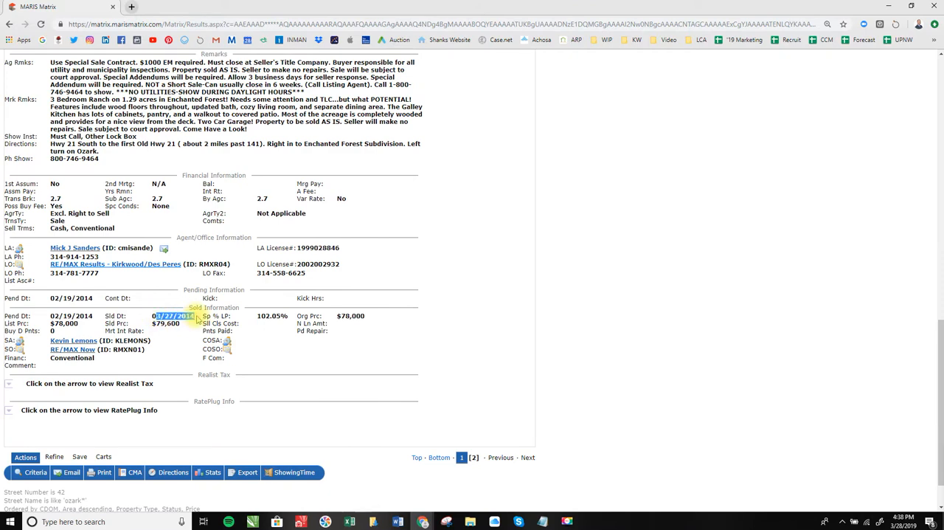
scroll(331, 312, "up", 15)
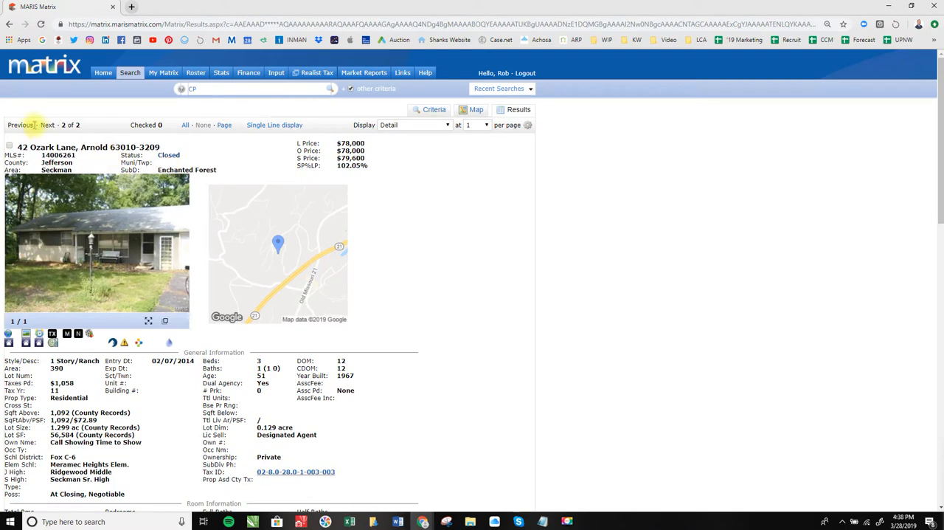
Go to the property's cancelled listing and review its general, room and feature information
left_click(20, 125)
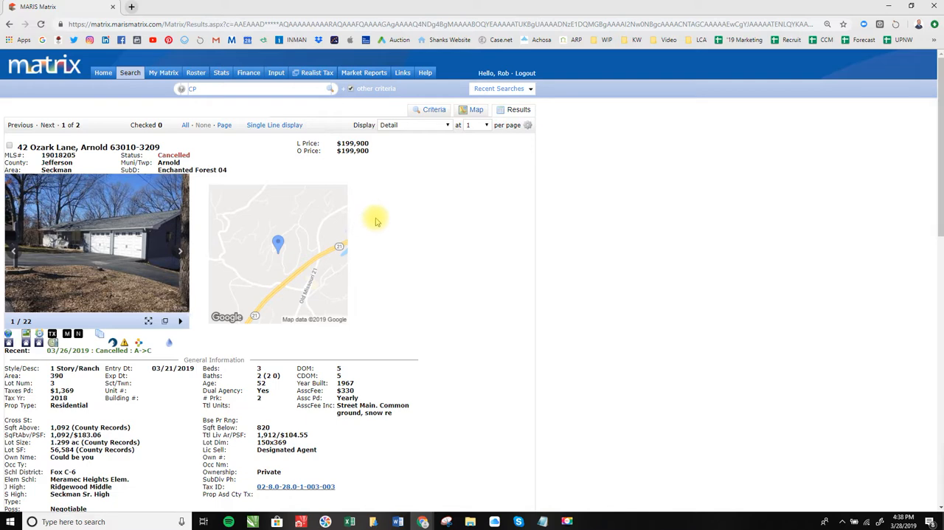
scroll(375, 221, "down", 1)
scroll(376, 221, "down", 2)
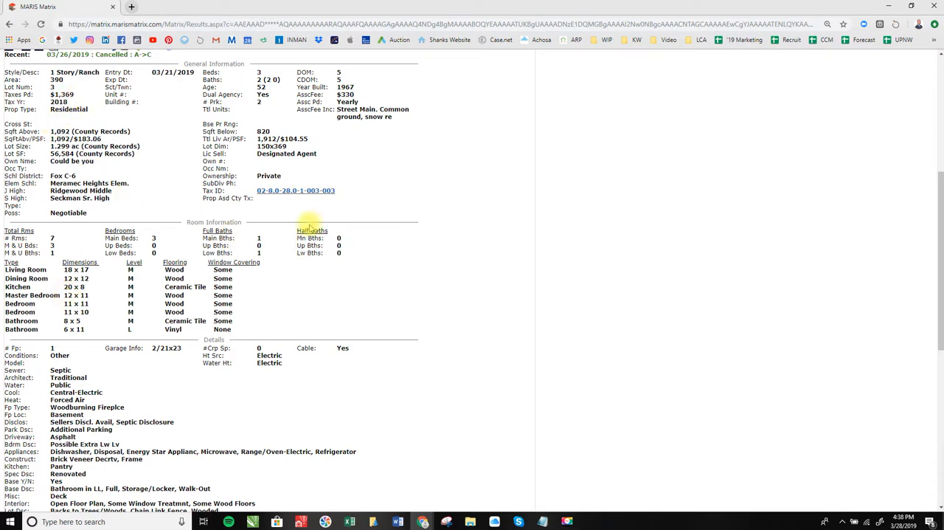
scroll(327, 269, "down", 3)
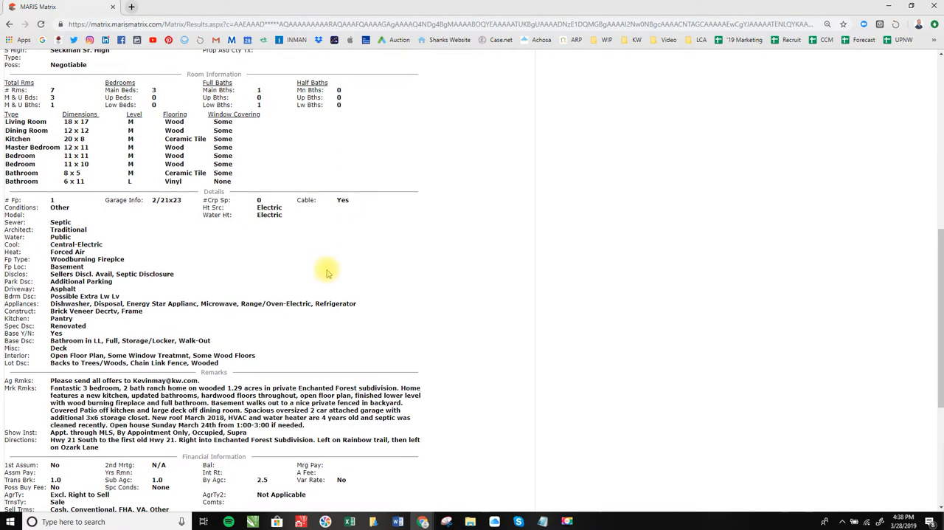
scroll(332, 269, "up", 8)
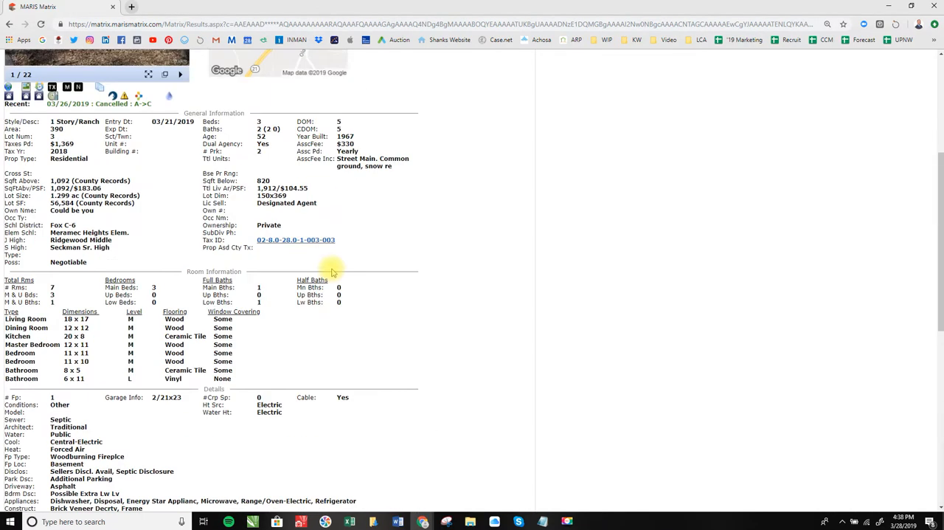
scroll(332, 295, "down", 1)
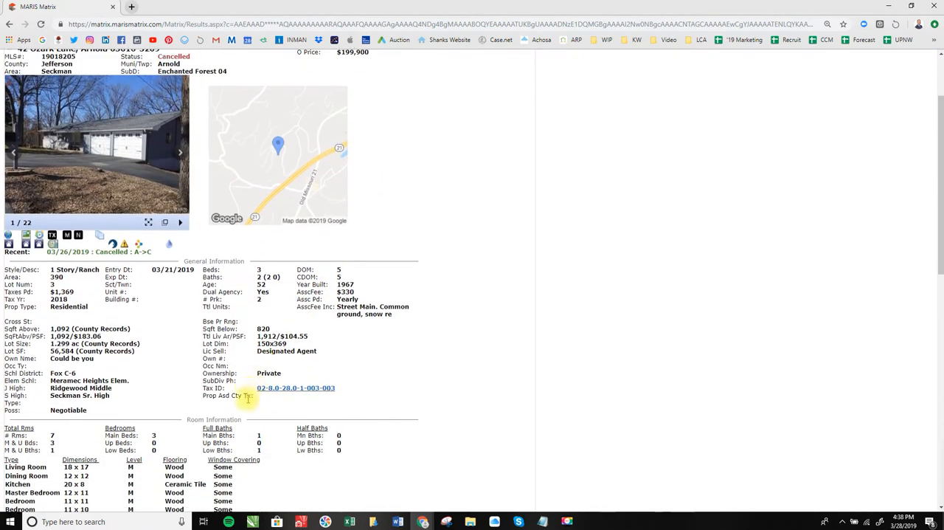
Open the property's Realist tax report from its tax ID and review the assessment, characteristics and listing information
left_click(292, 388)
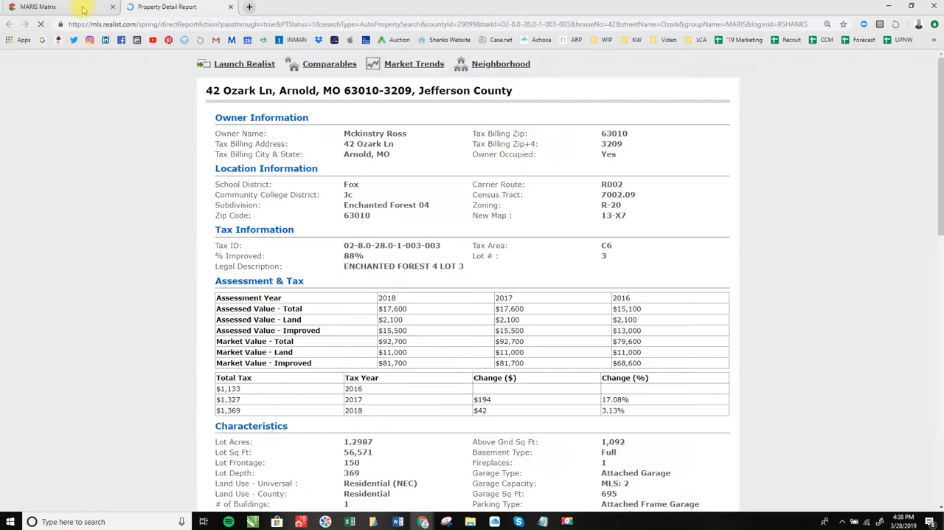
left_click(84, 10)
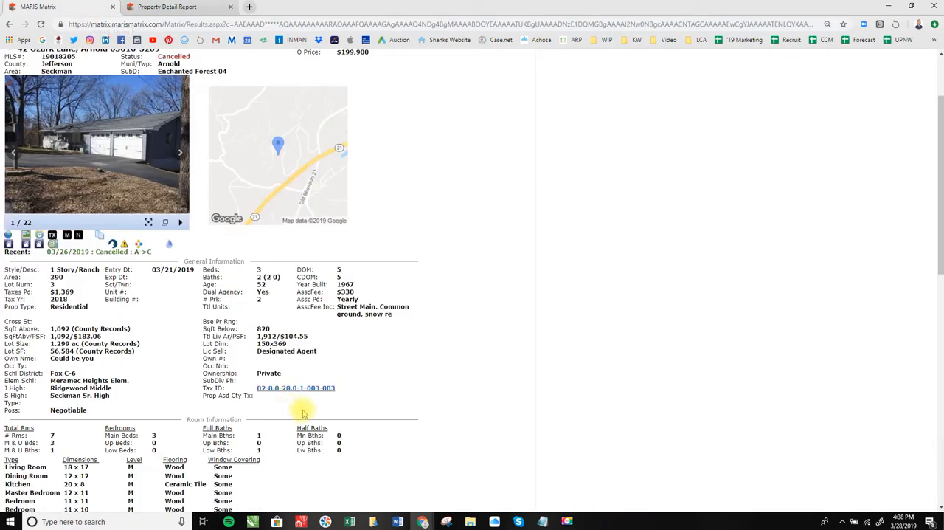
left_click(194, 6)
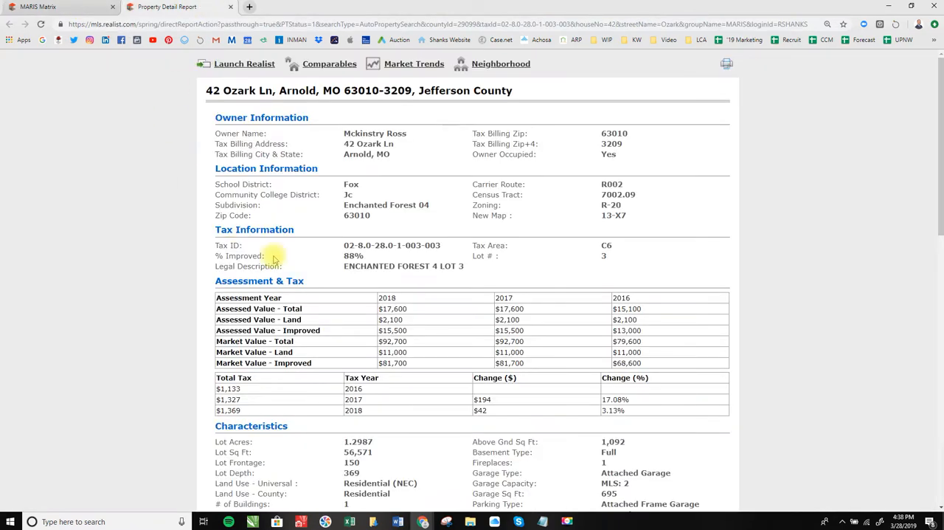
scroll(424, 188, "down", 3)
scroll(427, 200, "down", 3)
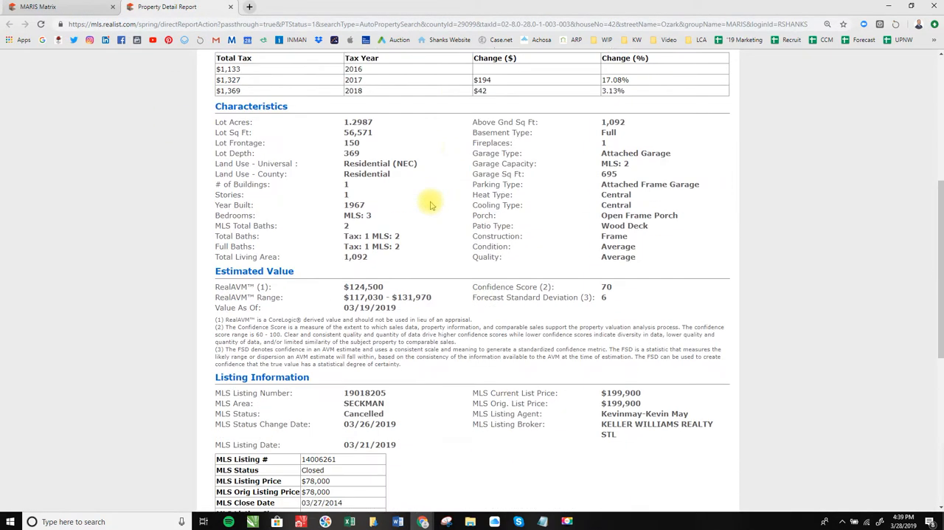
scroll(430, 203, "up", 5)
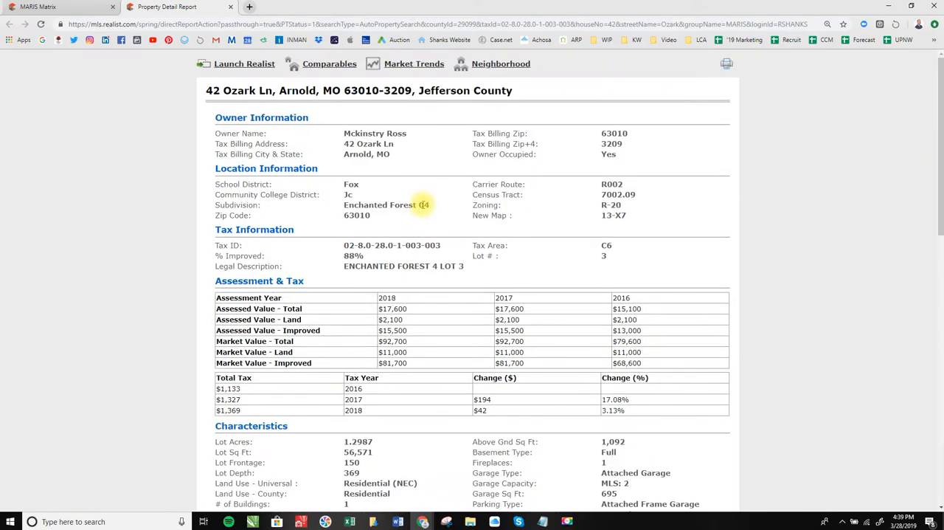
Return to Matrix and start adding a new listing with the Residential Data Input form
left_click(89, 8)
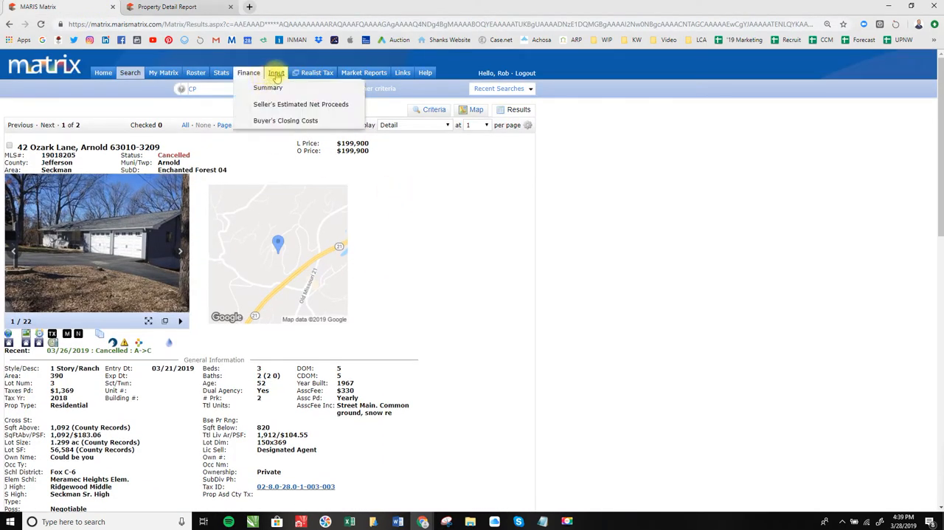
left_click(275, 74)
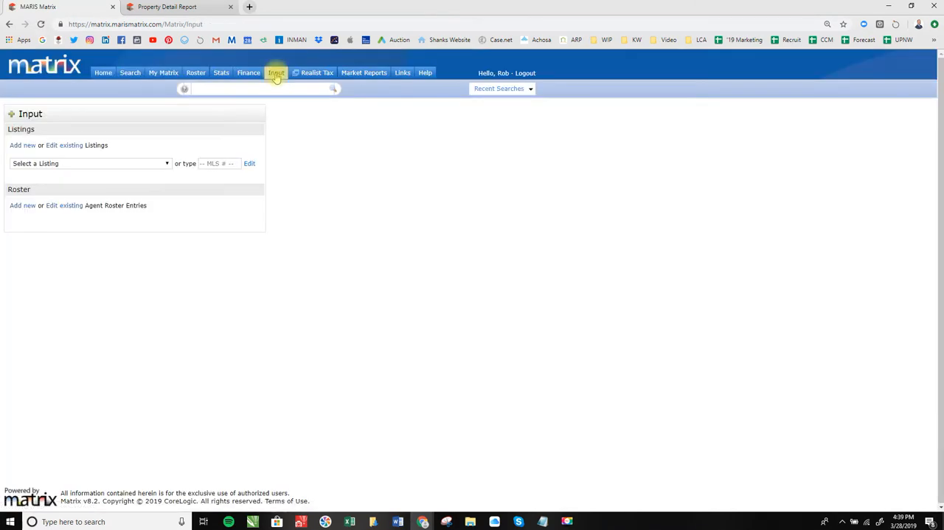
left_click(26, 148)
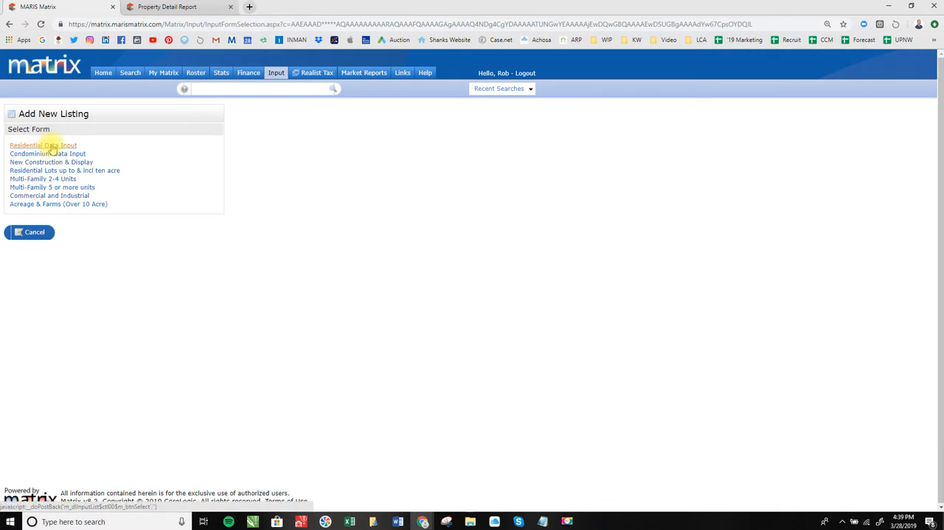
left_click(53, 146)
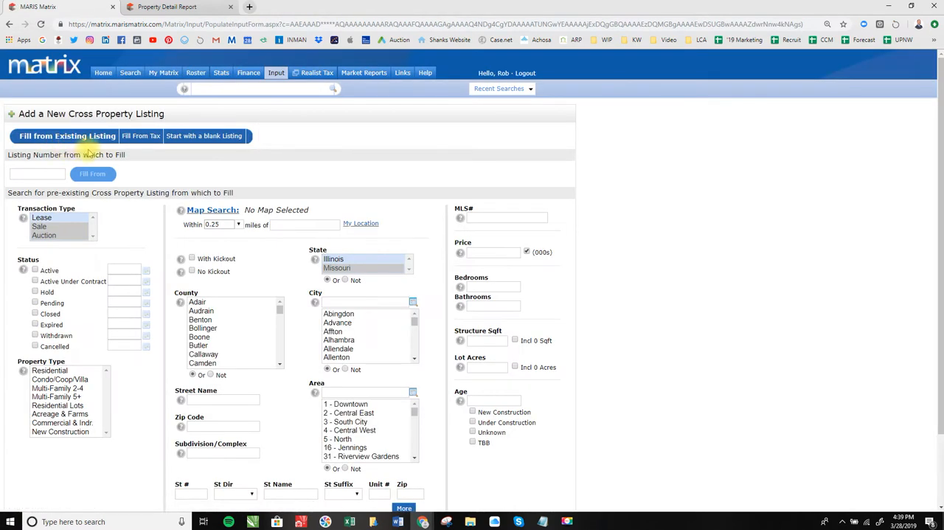
Search tax records to fill the listing from, using the property's street number, street name and Jefferson county
left_click(149, 137)
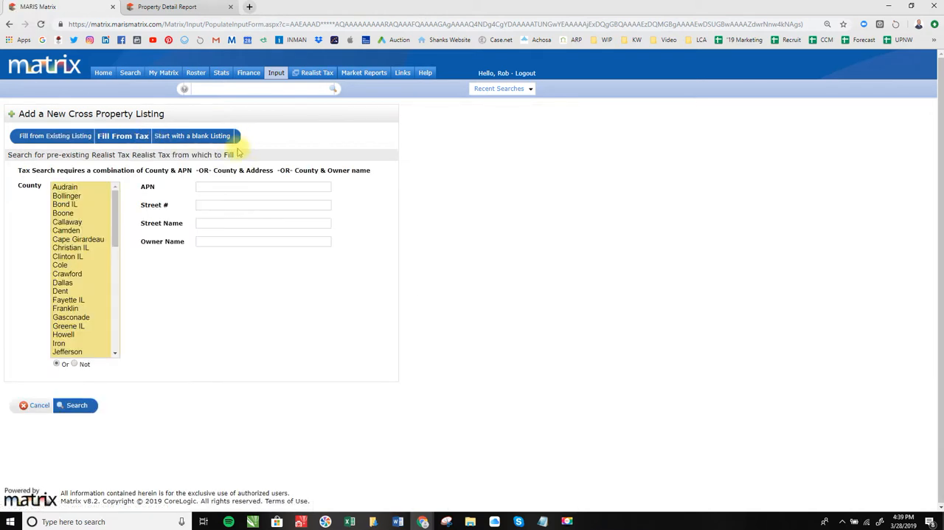
left_click(212, 201)
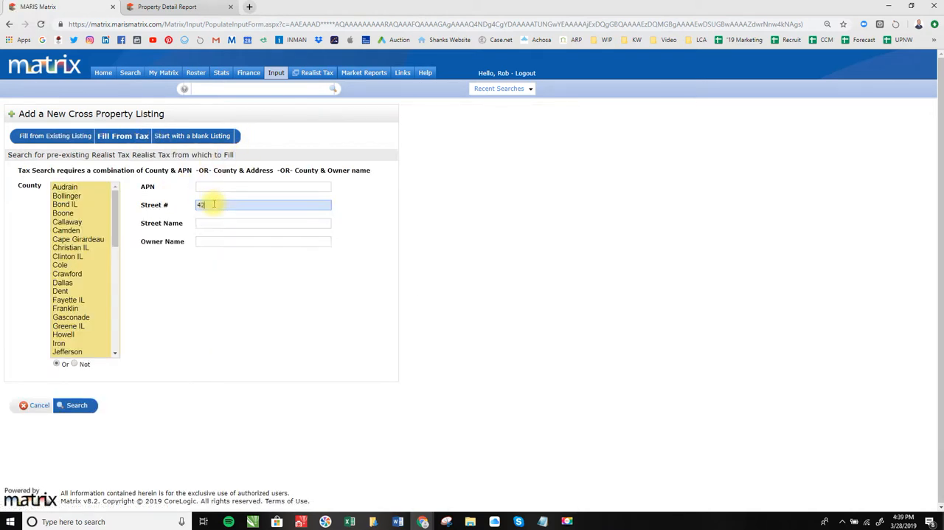
key("Tab")
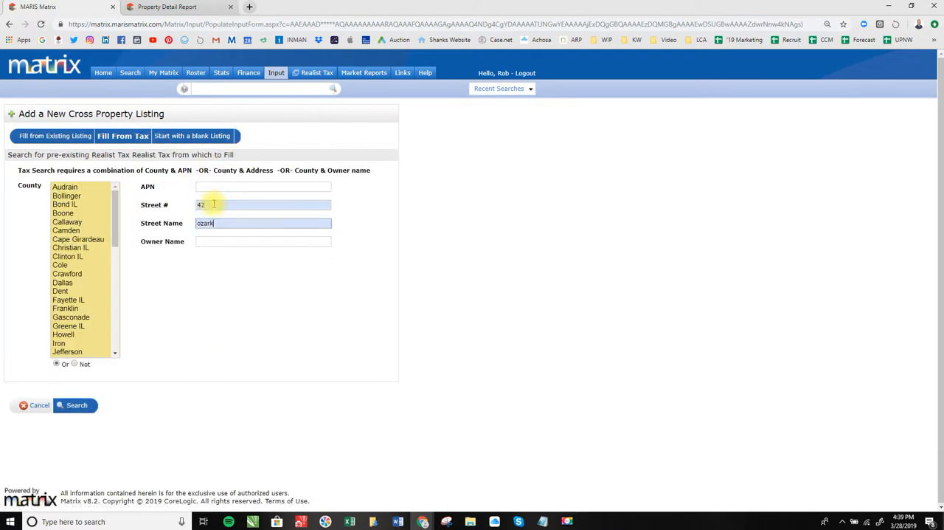
left_click_drag(112, 236, 116, 258)
left_click(78, 253)
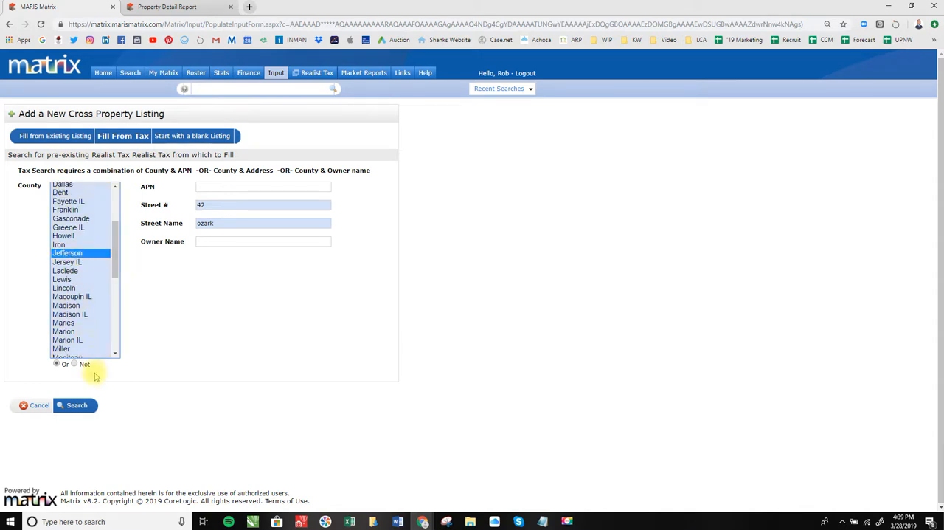
left_click(82, 405)
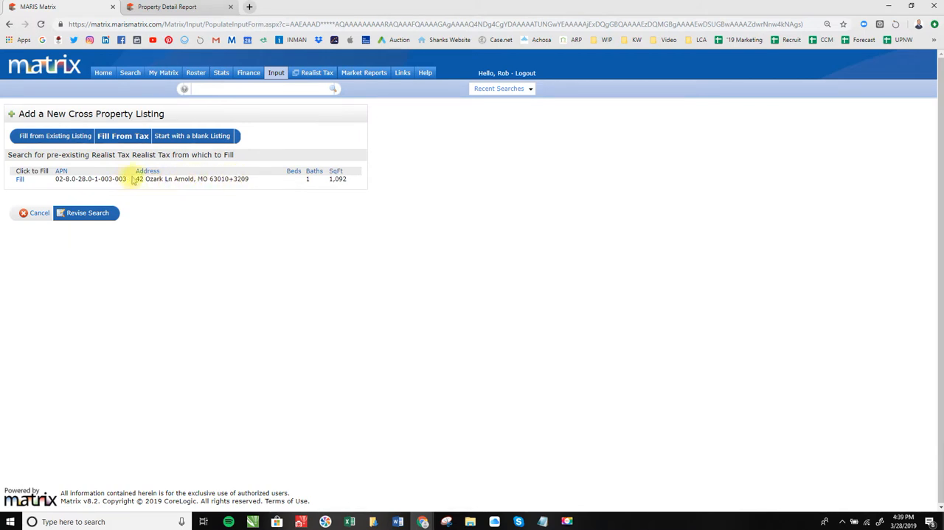
Fill the residential listing form from the matching tax record and enter the listing agent's MLS ID
left_click(20, 179)
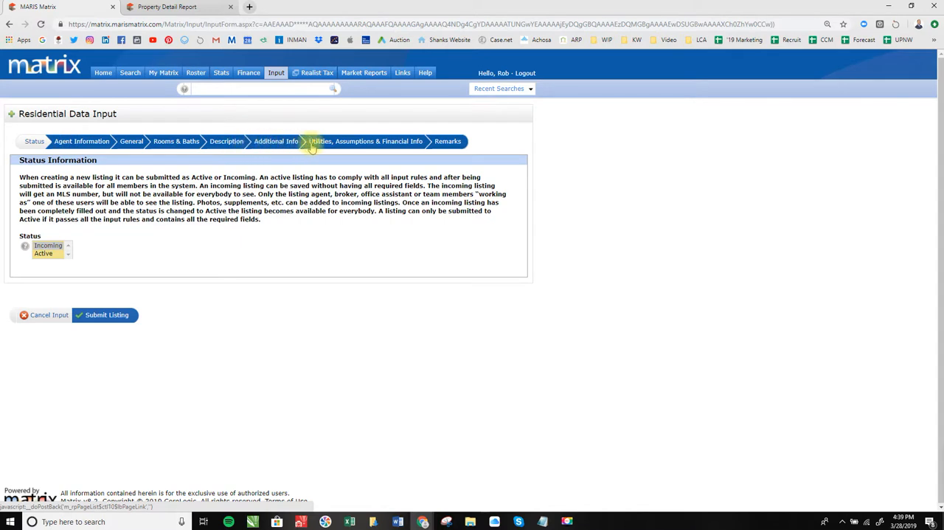
left_click(79, 144)
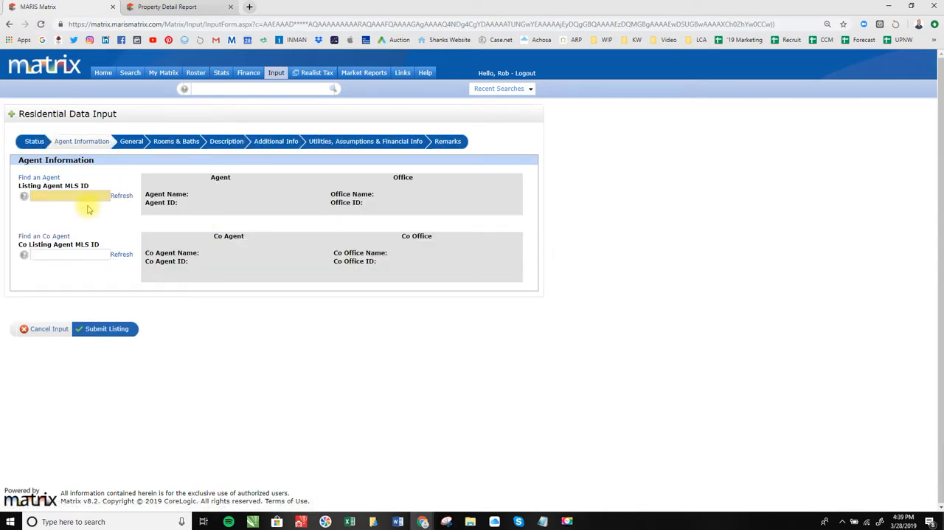
left_click(85, 197)
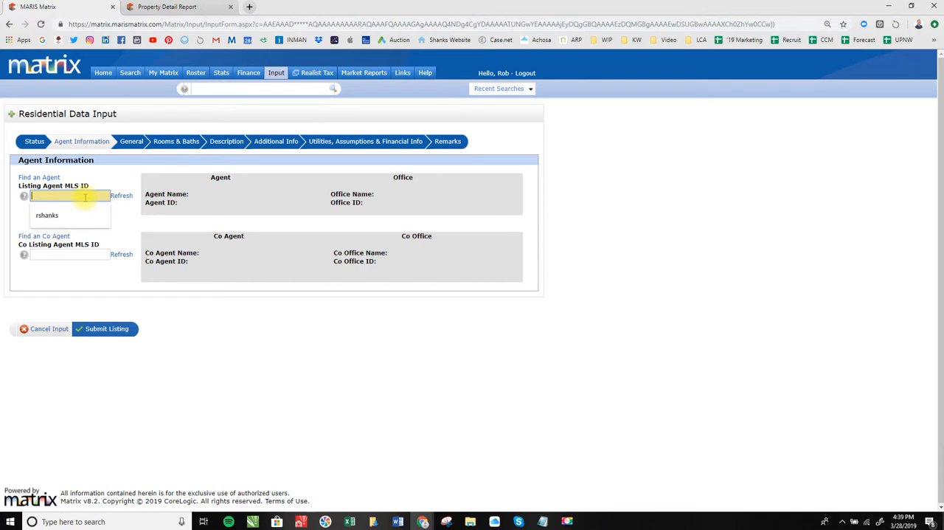
Check the street name in the tax report and set the address suffix in the listing's general information to Lane
left_click(131, 141)
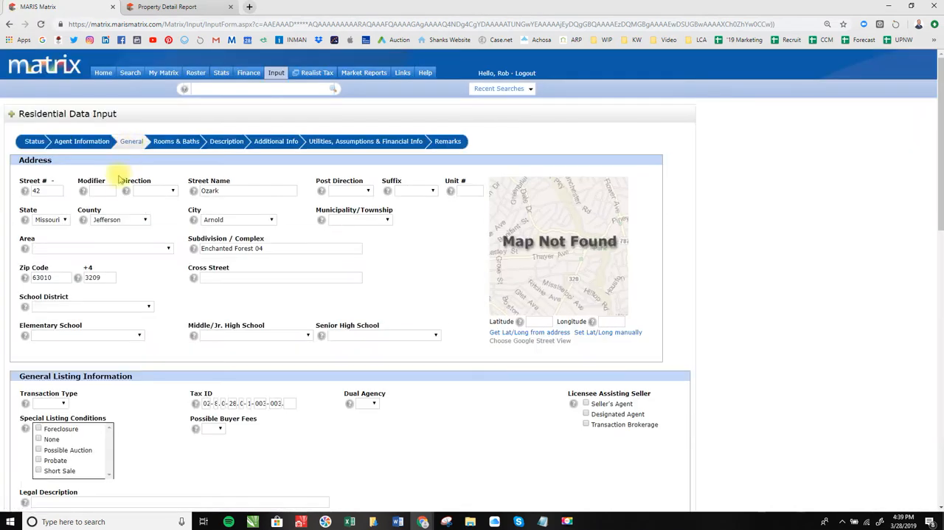
left_click(180, 8)
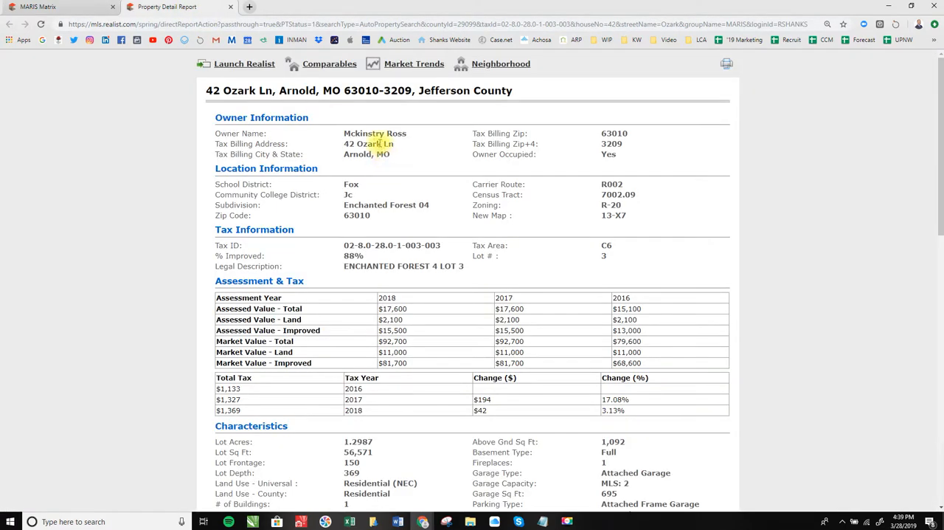
left_click_drag(356, 144, 413, 143)
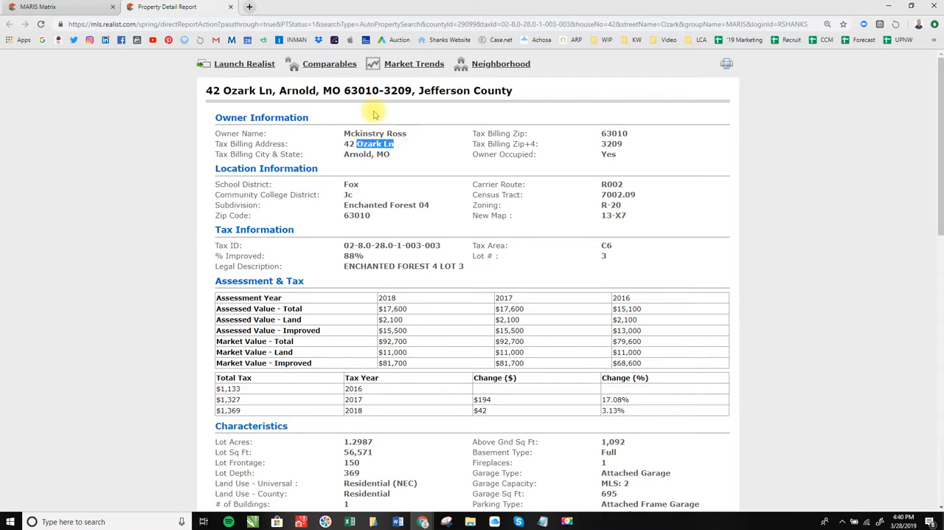
left_click(95, 9)
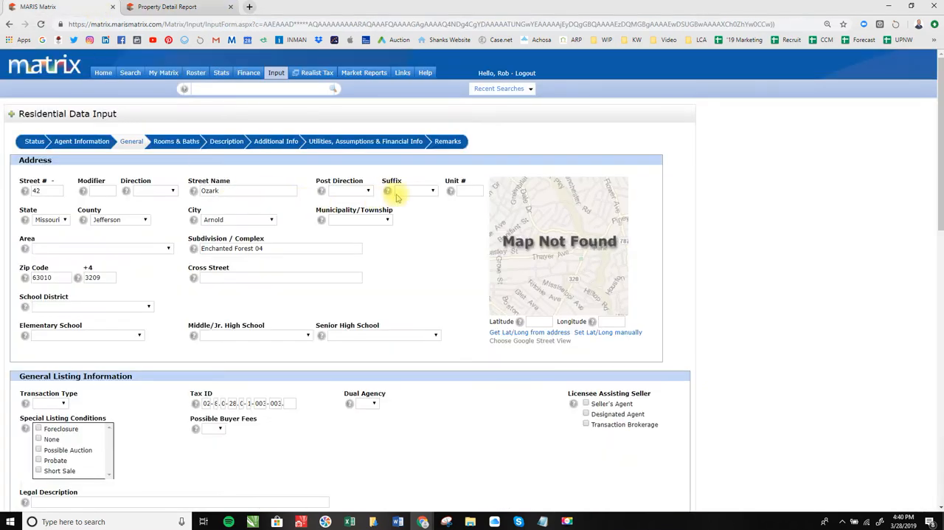
left_click(357, 191)
left_click(396, 186)
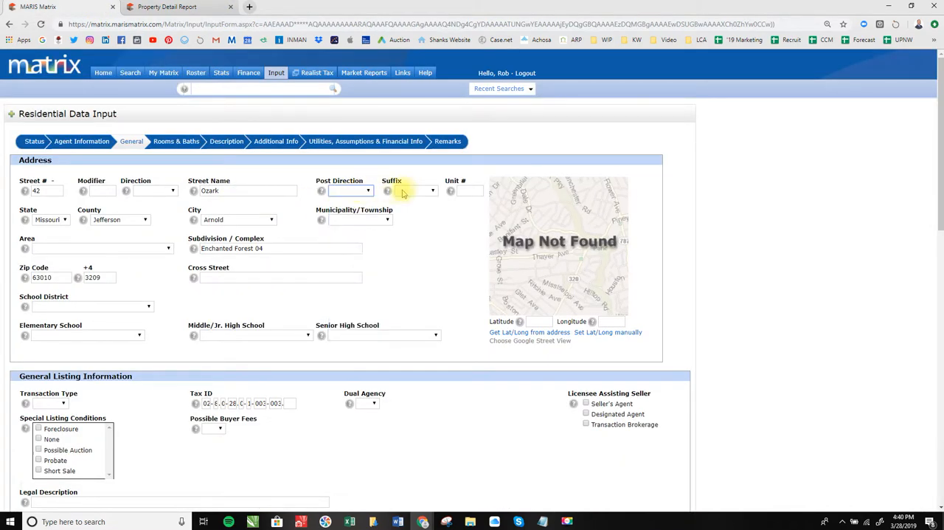
left_click(405, 192)
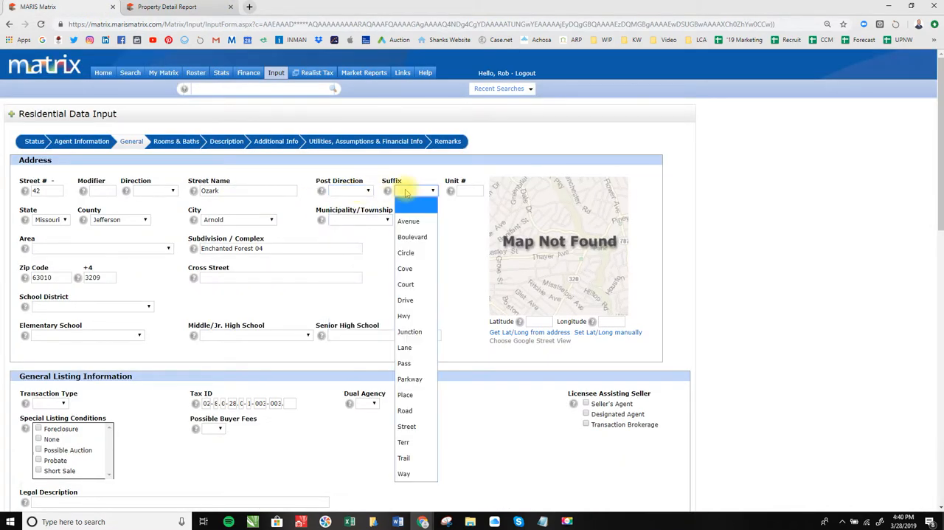
left_click(414, 347)
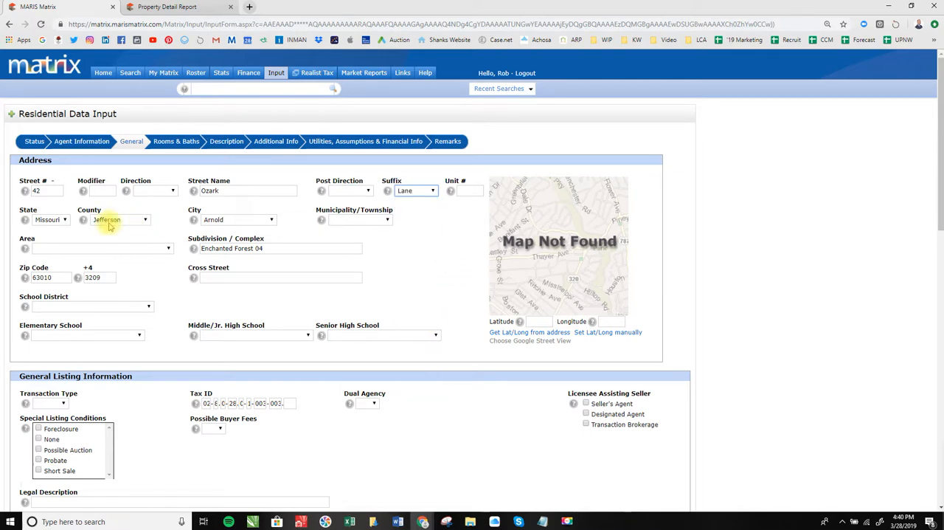
Set the municipality to Arnold and get the latitude and longitude from the address
left_click(362, 219)
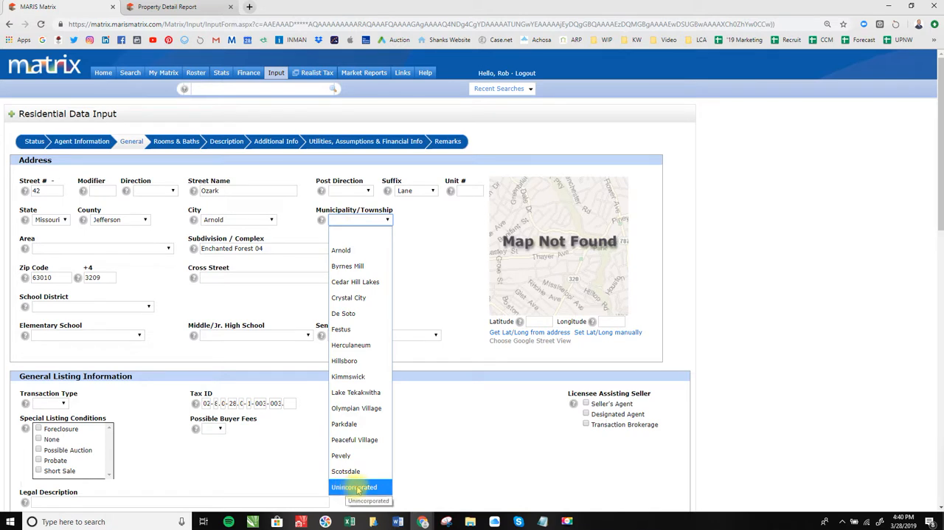
left_click(352, 250)
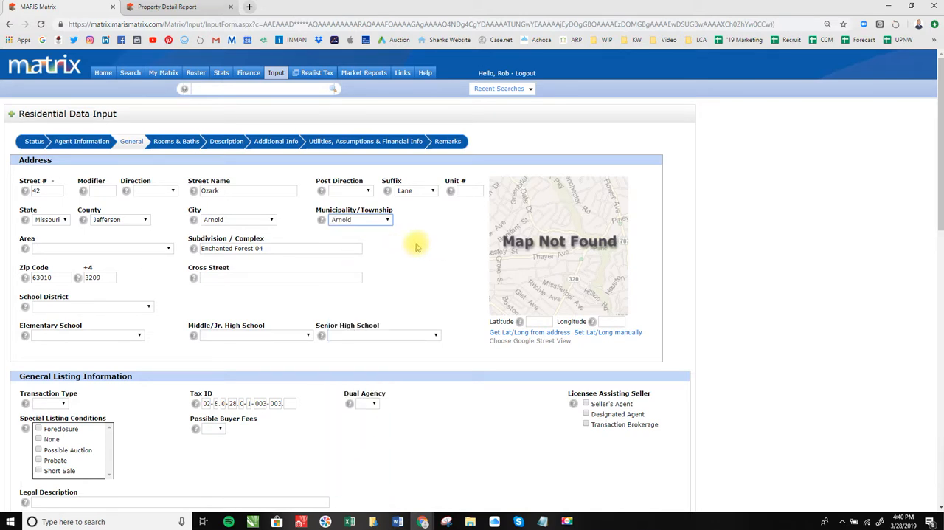
left_click(509, 336)
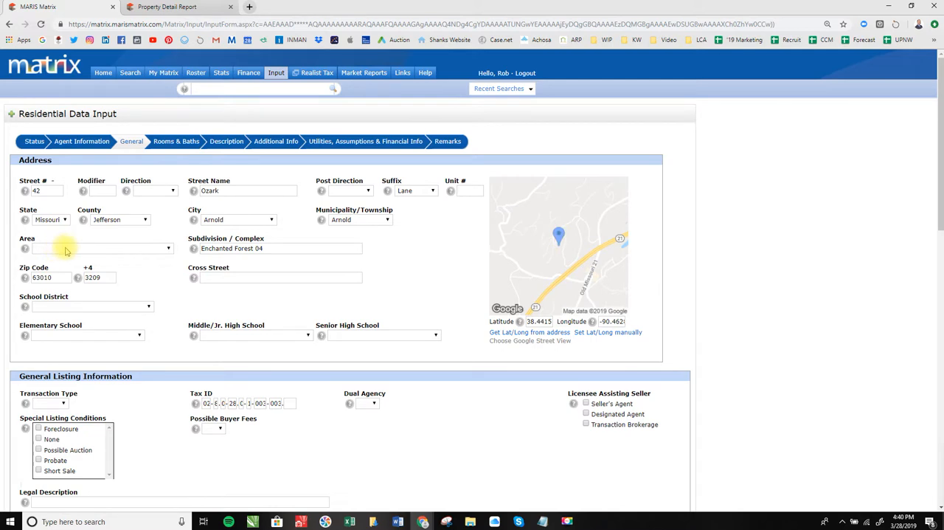
Set the listing's area to 390 - Seckman
left_click(93, 251)
scroll(90, 346, "down", 10)
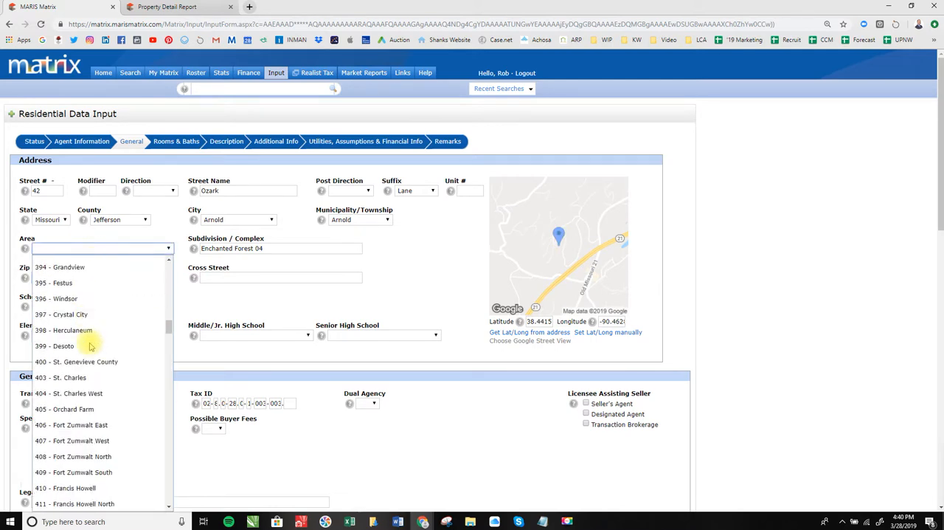
scroll(90, 345, "up", 4)
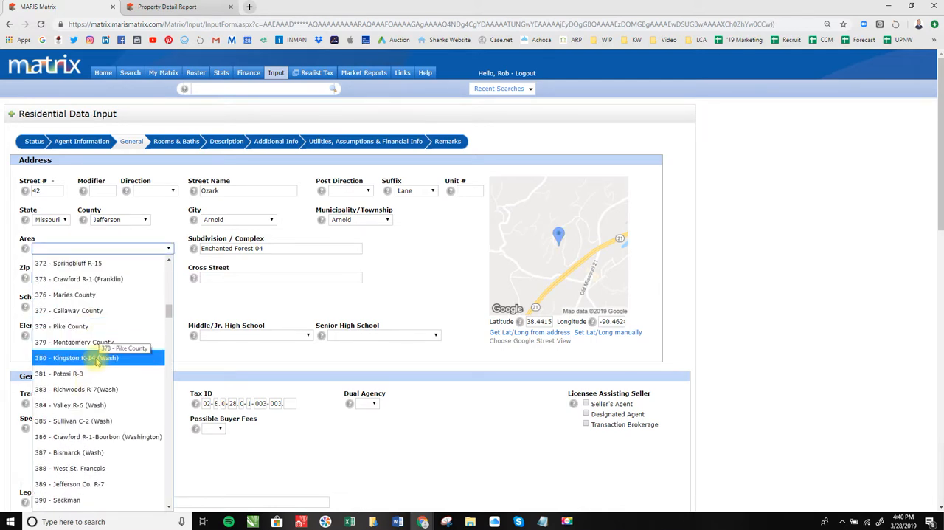
scroll(96, 369, "up", 4)
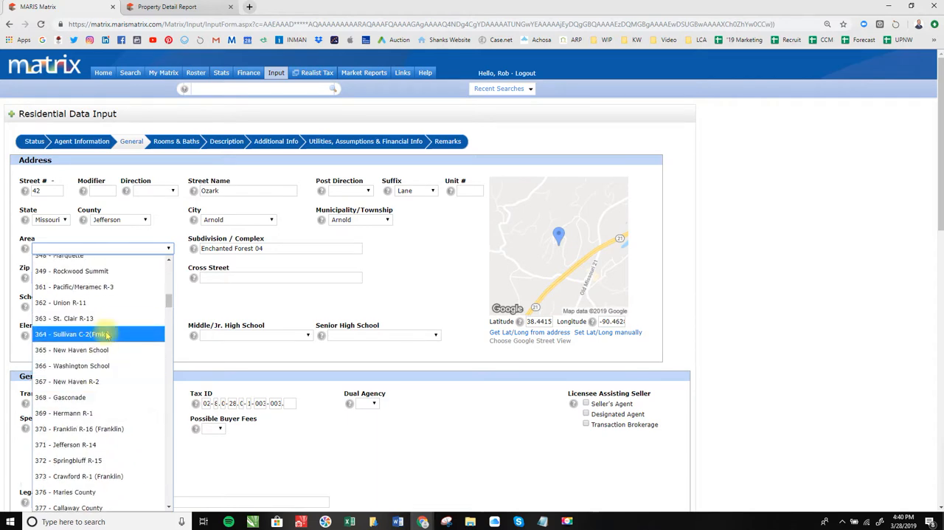
scroll(98, 364, "down", 6)
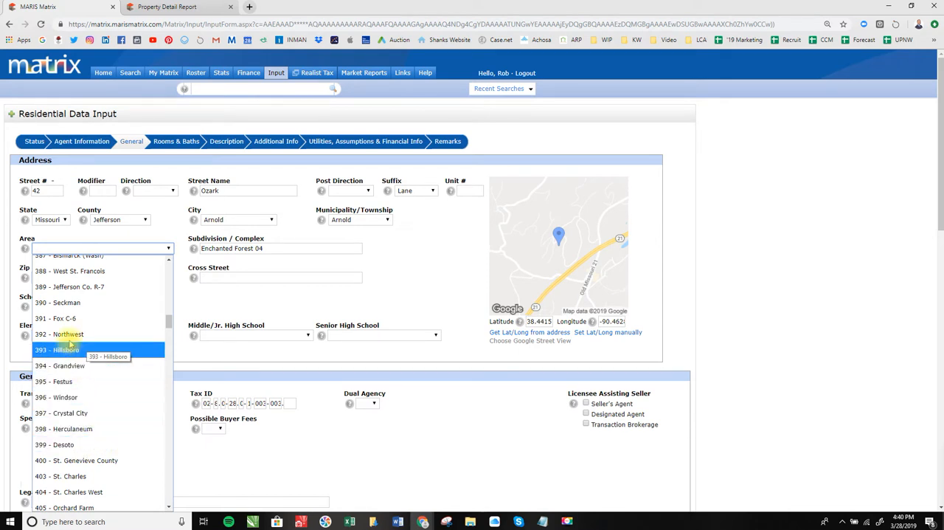
left_click(82, 302)
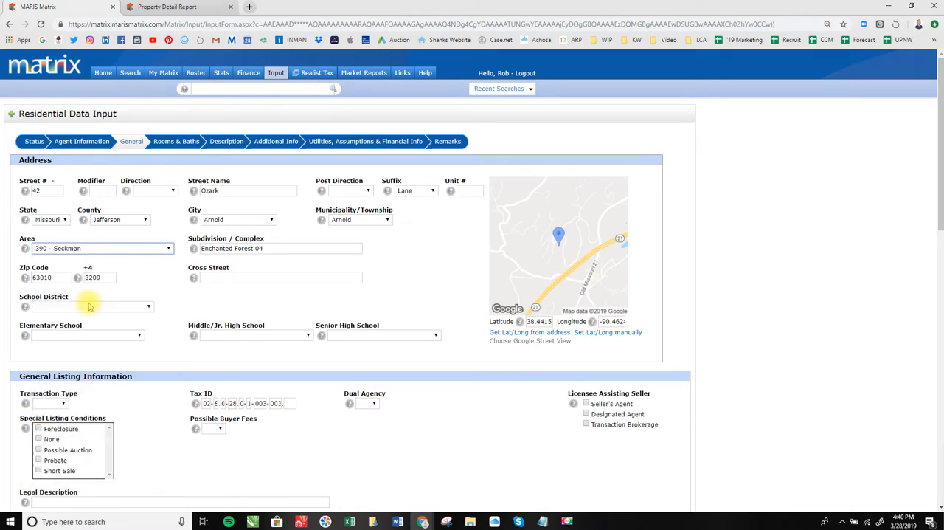
Search Matrix in a separate browser tab for past listings of the property by its street number and street name
left_click(159, 9)
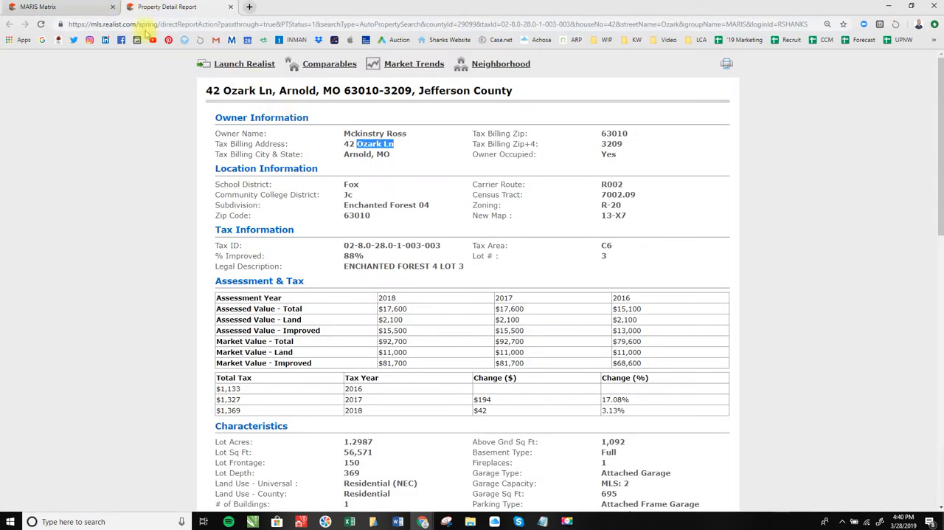
left_click(88, 12)
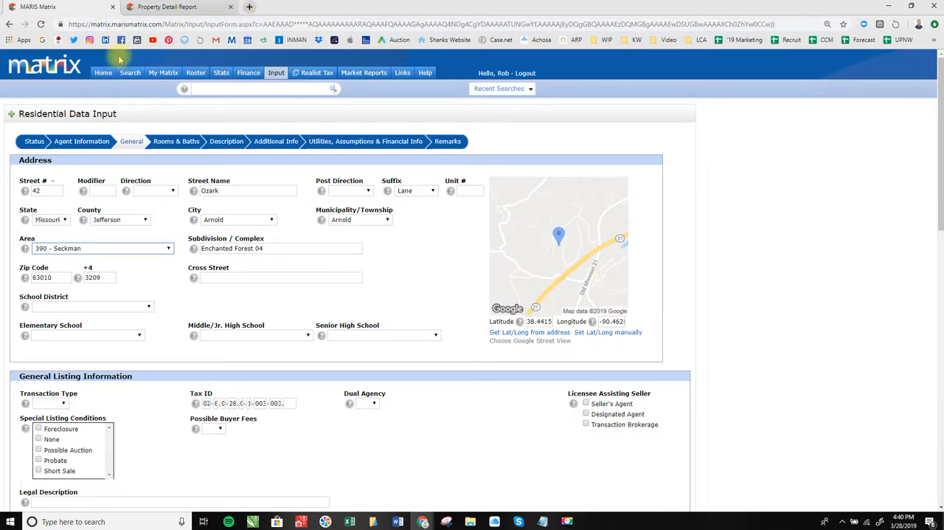
middle_click(103, 72)
left_click(284, 9)
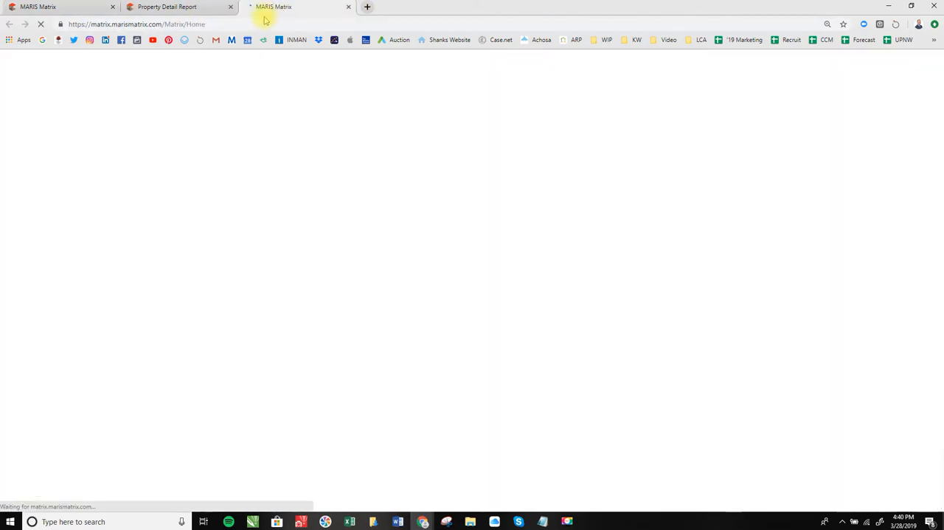
left_click(248, 135)
type("412")
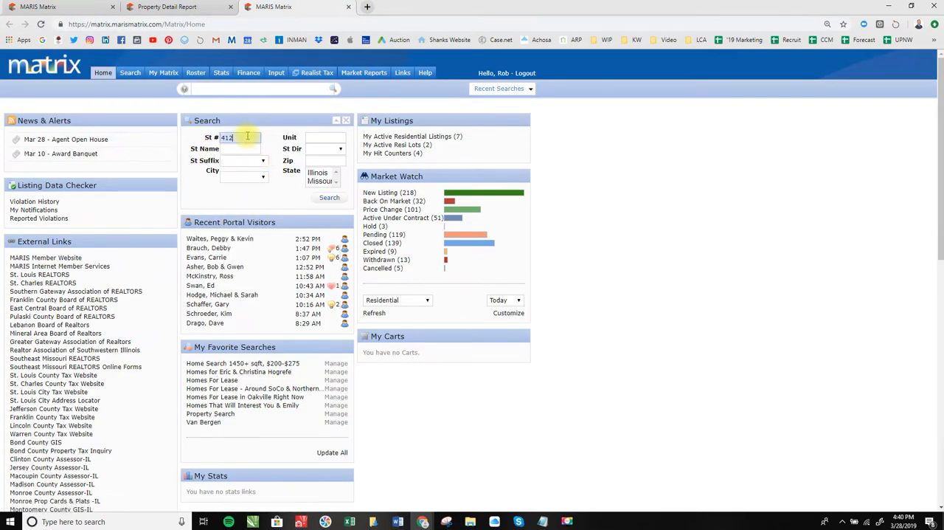
key("Tab")
key("Return")
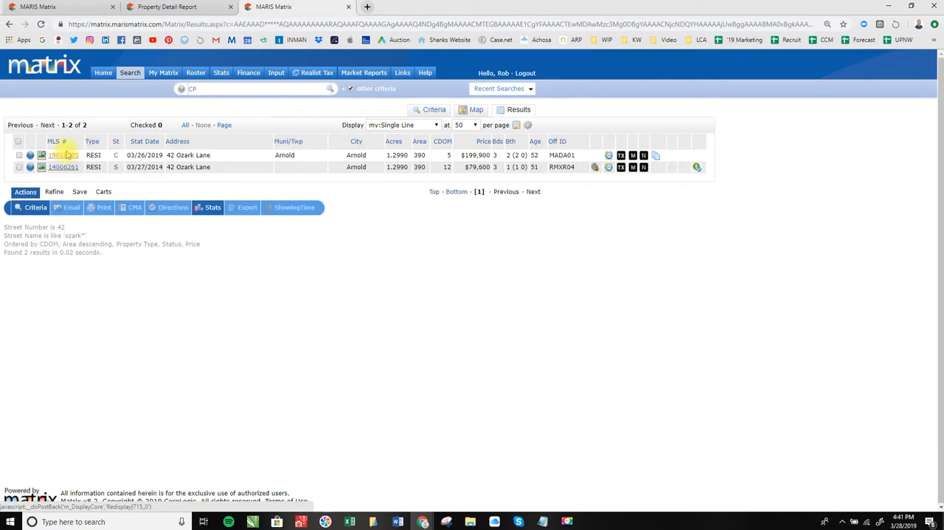
Open the property's cancelled March 2019 listing and review its school district and elementary, middle and senior high schools
left_click(65, 157)
scroll(111, 251, "down", 2)
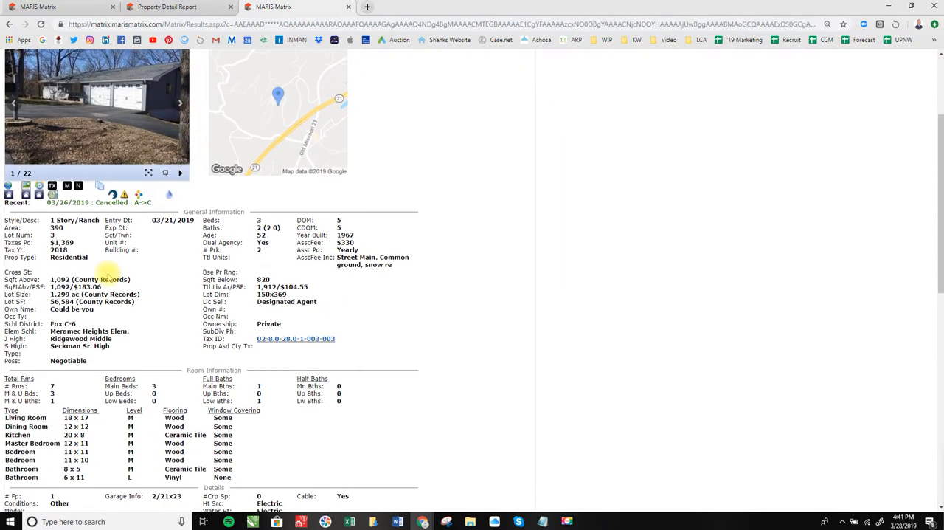
left_click_drag(50, 330, 130, 332)
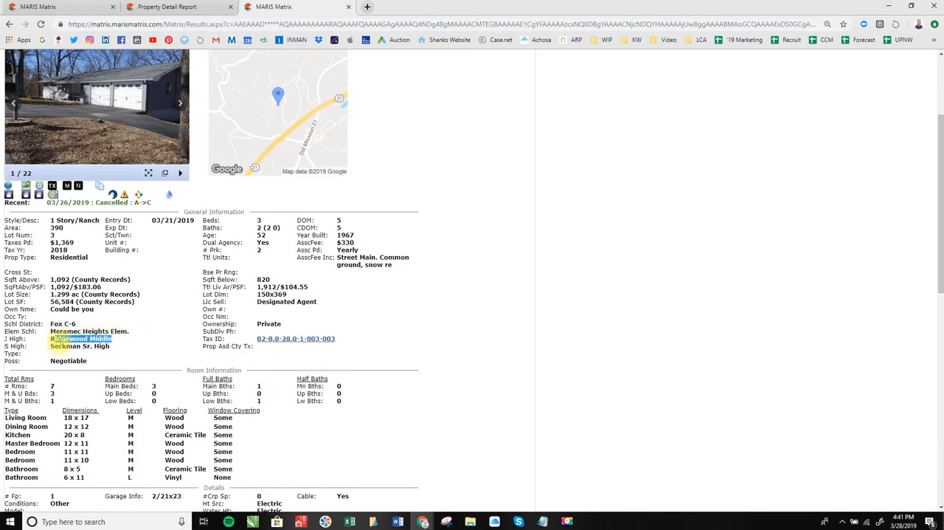
left_click_drag(53, 346, 129, 350)
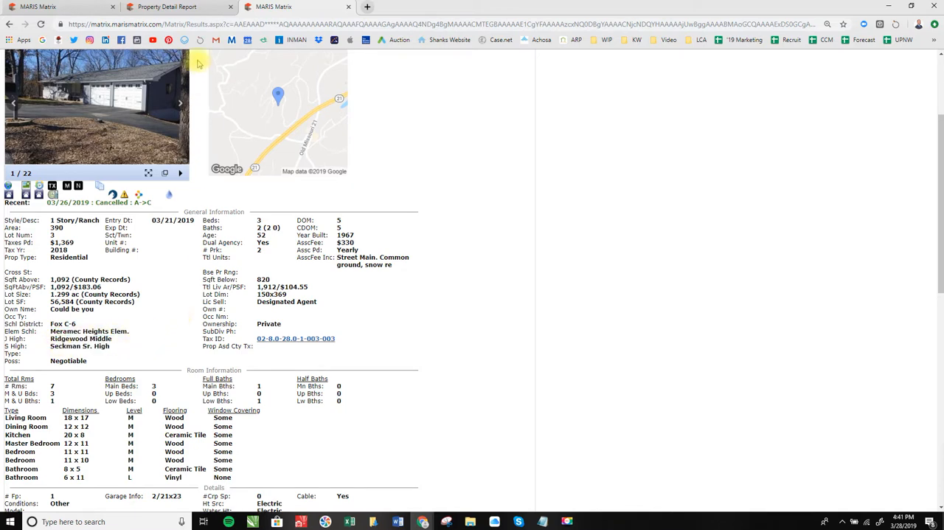
Return to the new listing form and set the school district to Fox C-6 and the elementary school to Meramec Heights Elem
left_click(76, 7)
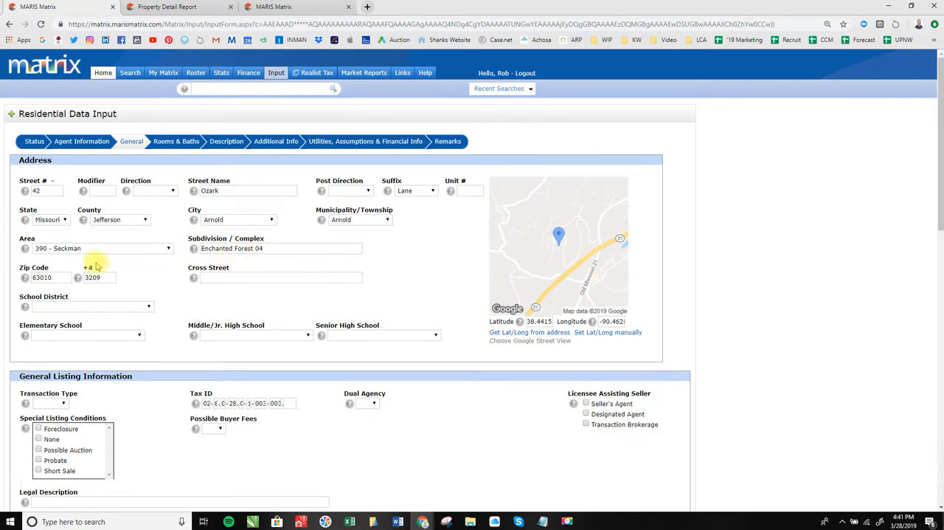
left_click(221, 277)
left_click(419, 253)
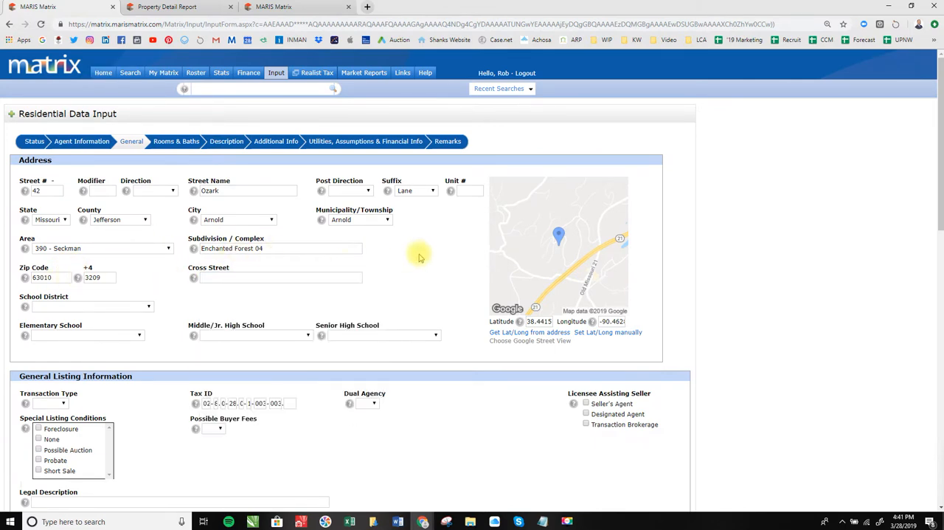
scroll(418, 259, "down", 2)
left_click(95, 208)
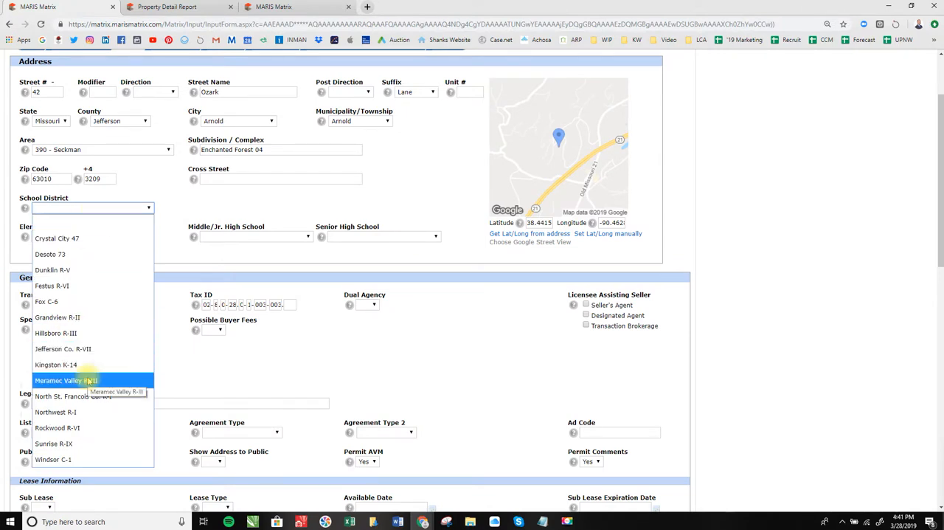
left_click(68, 303)
left_click(78, 237)
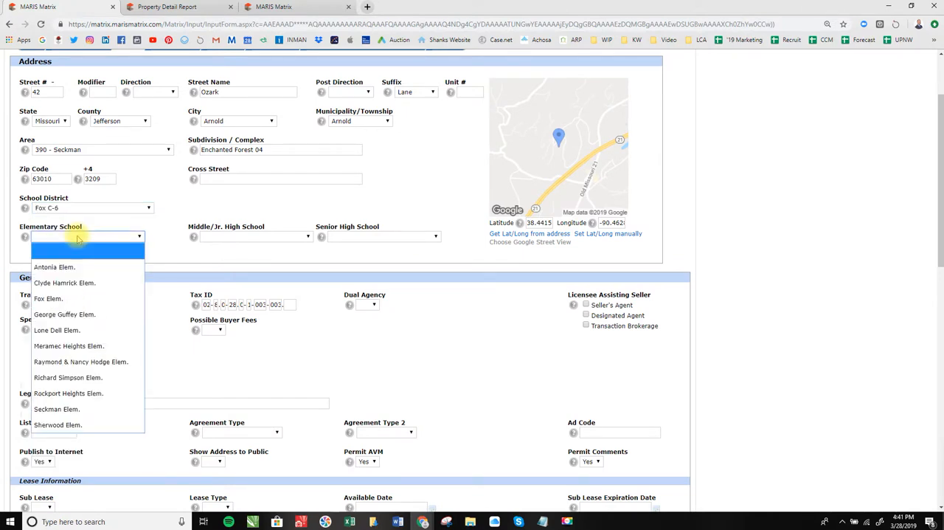
left_click(81, 346)
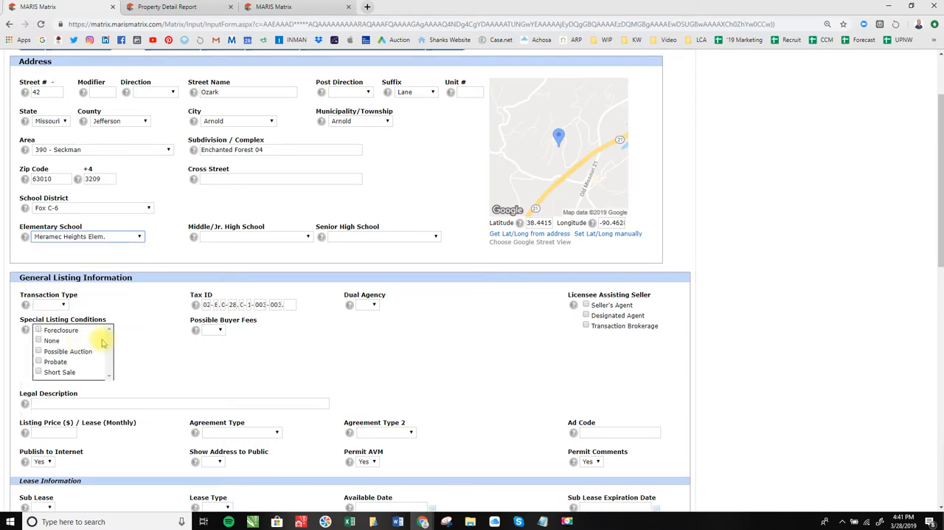
Recheck the past listing's schools, and set the middle school to Ridgewood Middle and the senior high school to Seckman Sr. High
left_click(290, 9)
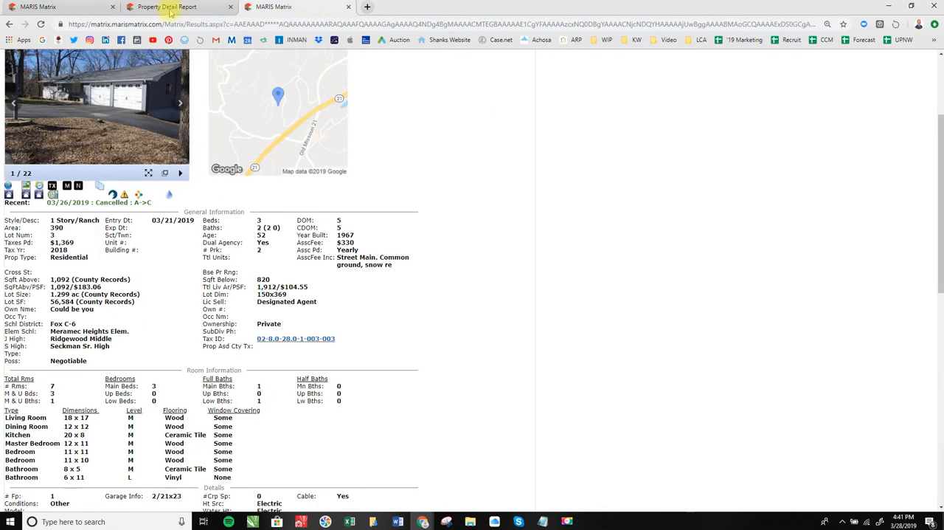
left_click(81, 7)
left_click(221, 236)
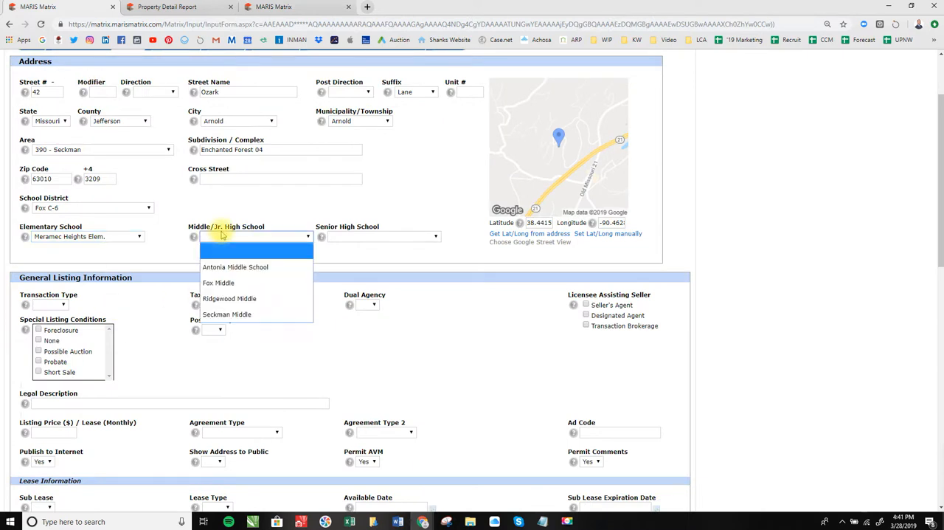
left_click(229, 298)
left_click(351, 236)
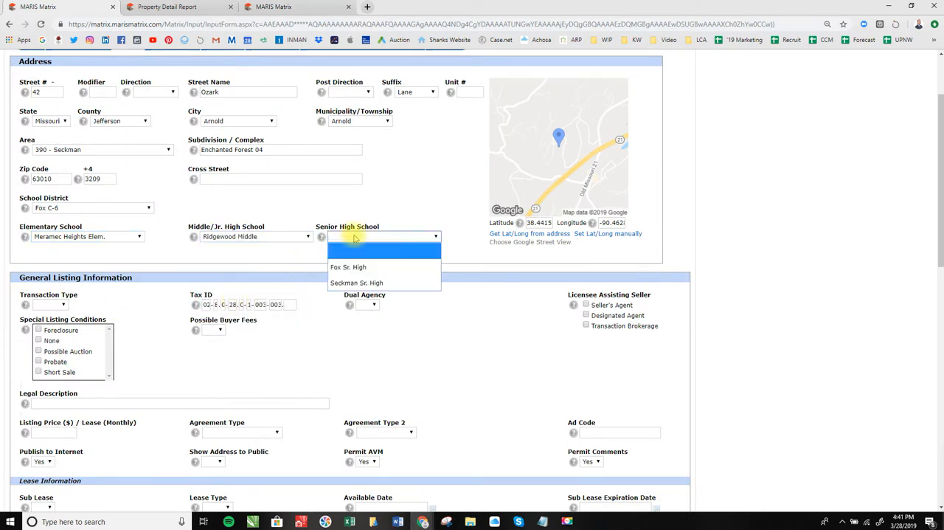
left_click(356, 284)
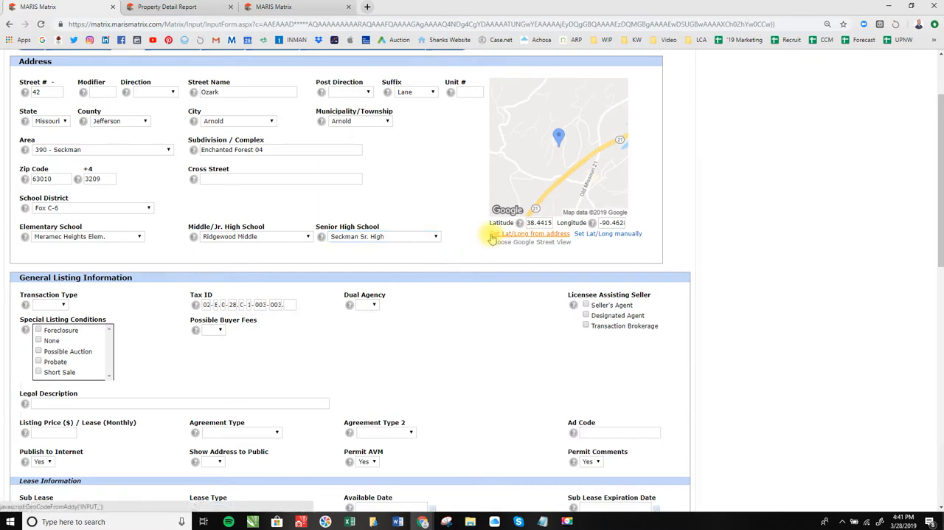
Set the transaction type to Sale and dual agency to Yes, with Designated Agent as the licensee assisting the seller
scroll(436, 264, "down", 3)
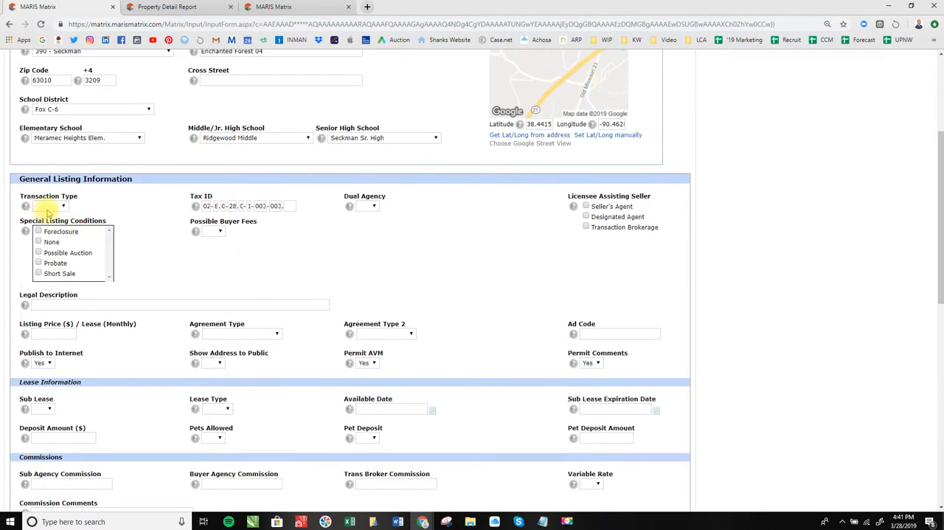
left_click(48, 205)
left_click(46, 251)
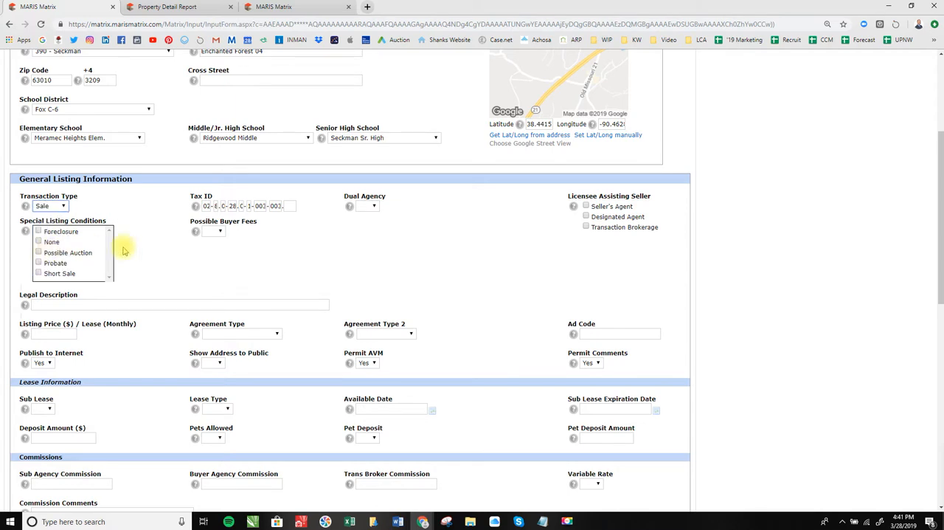
left_click(379, 209)
left_click(367, 231)
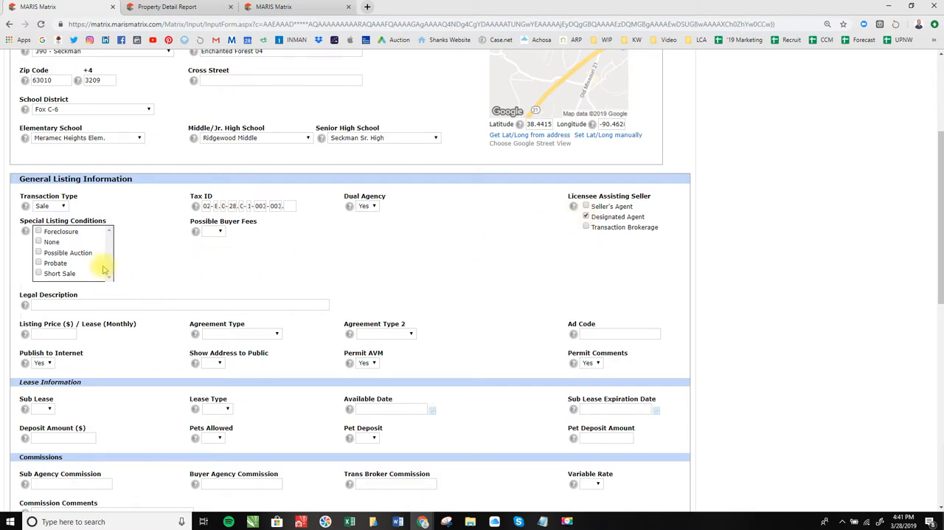
Set the special listing conditions to None and possible buyer fees to No
left_click(38, 242)
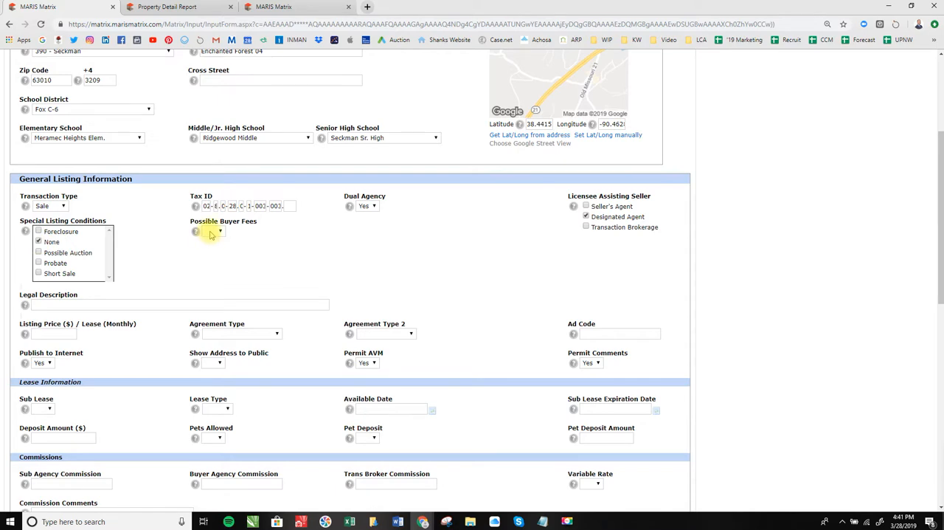
left_click(210, 233)
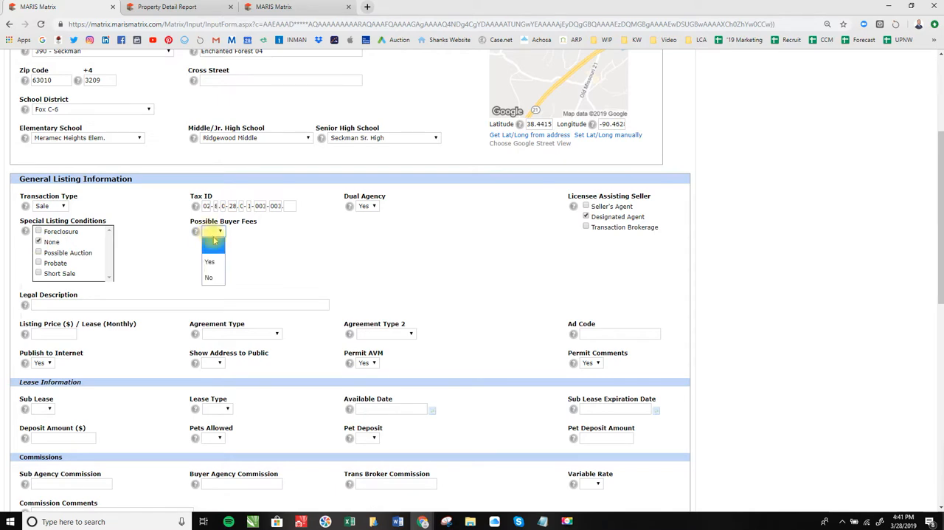
left_click(210, 274)
Set the listing price to 189900 and the agreement type to Excl. Right to Sell
scroll(378, 264, "down", 2)
left_click(57, 185)
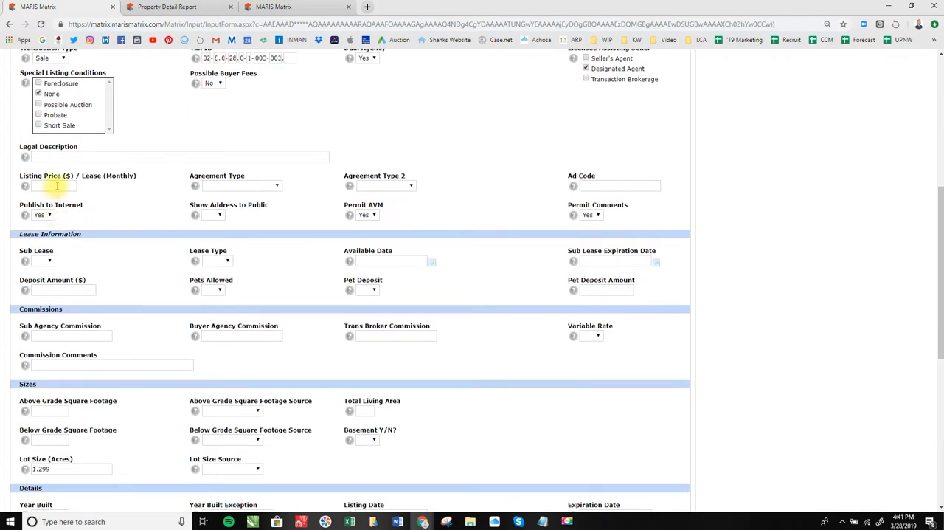
type("189900")
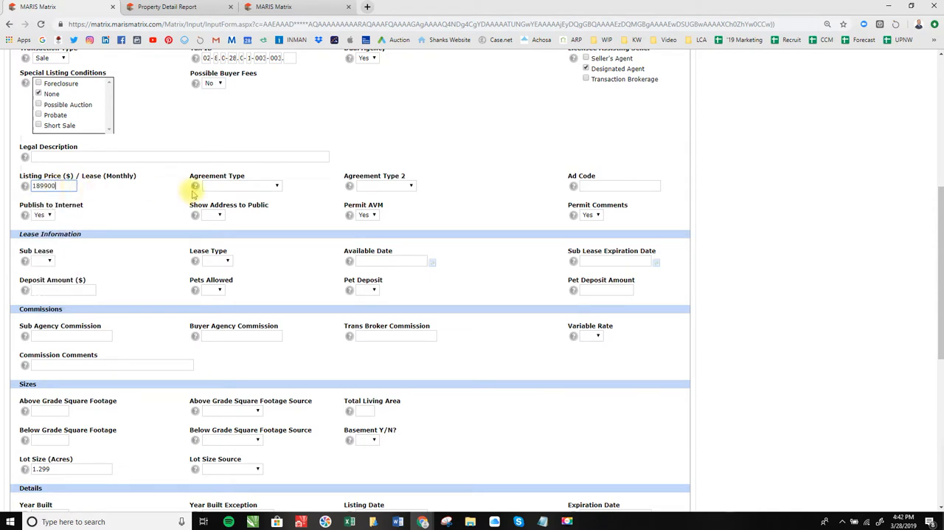
left_click(220, 187)
left_click(222, 215)
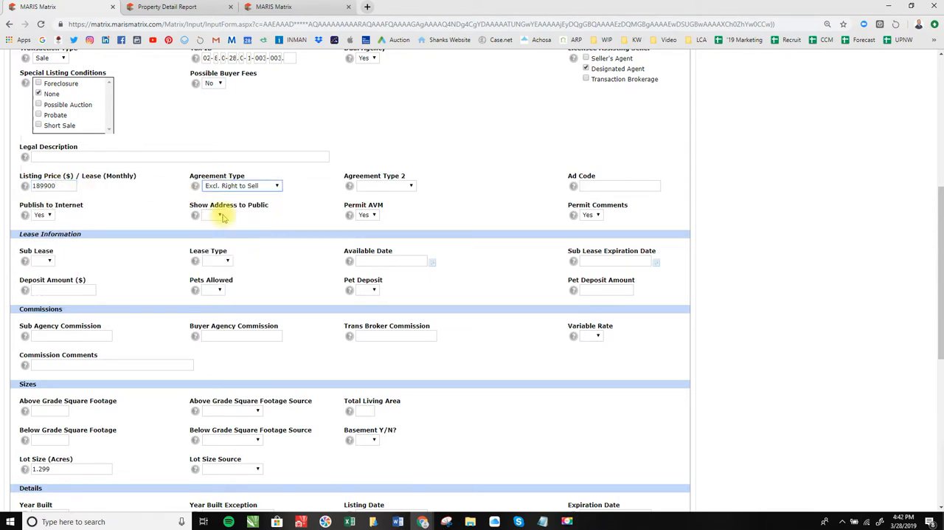
Set the second agreement type to Not Applicable and allow the address to be shown to the public
left_click(376, 190)
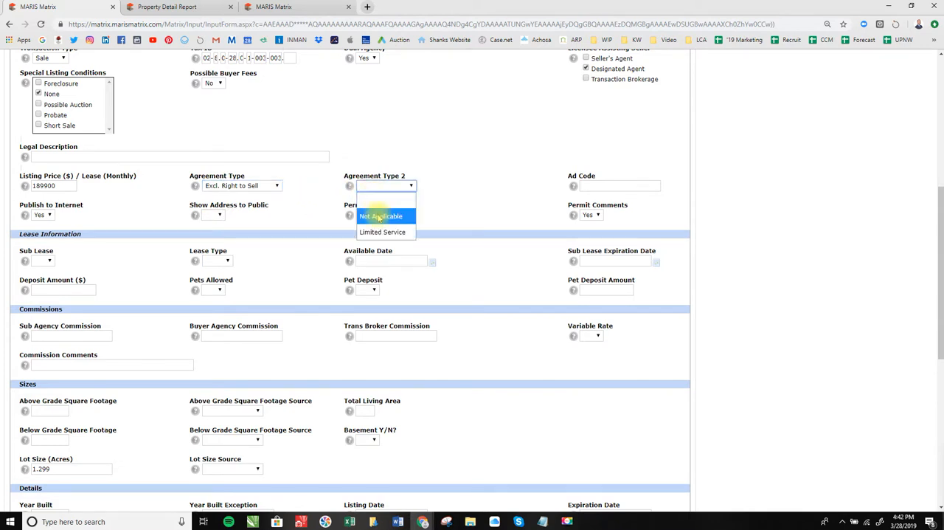
left_click(379, 216)
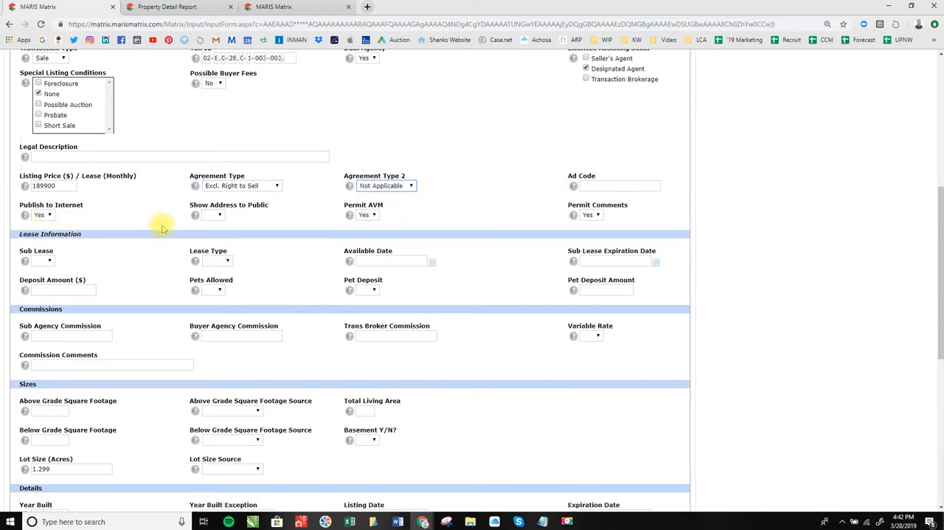
left_click(213, 214)
left_click(212, 245)
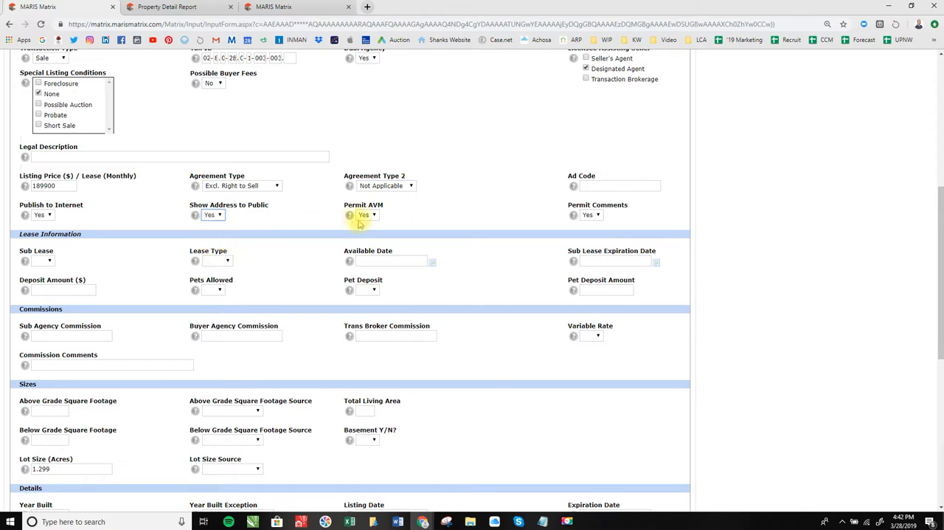
Fill in the commissions: sub agency 0, buyer agency 2.7 and trans broker 0, with variable rate set to No
scroll(145, 194, "down", 2)
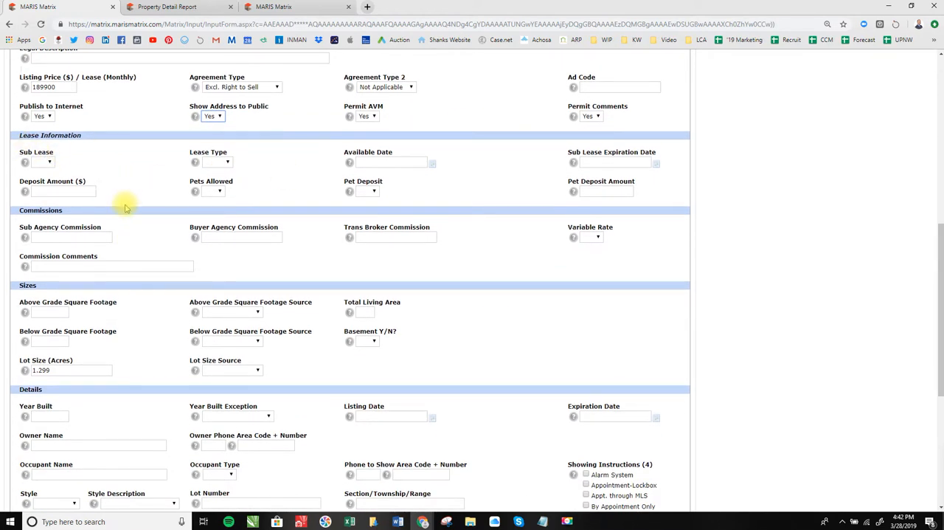
scroll(126, 208, "down", 2)
left_click(67, 138)
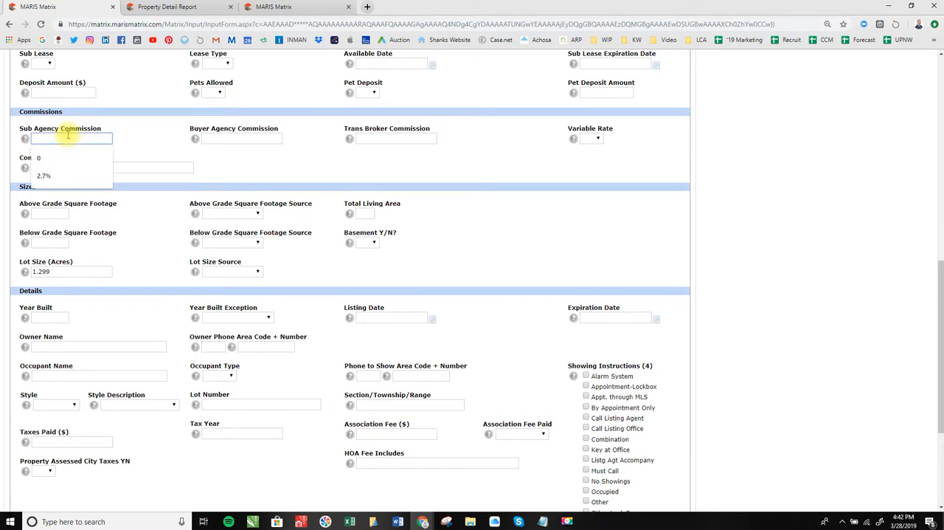
type("0")
key("Tab")
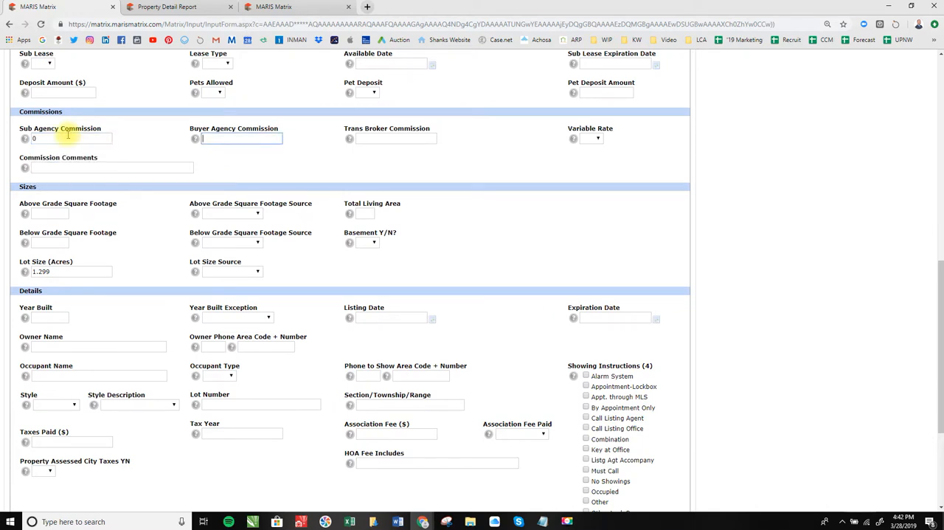
key("Tab")
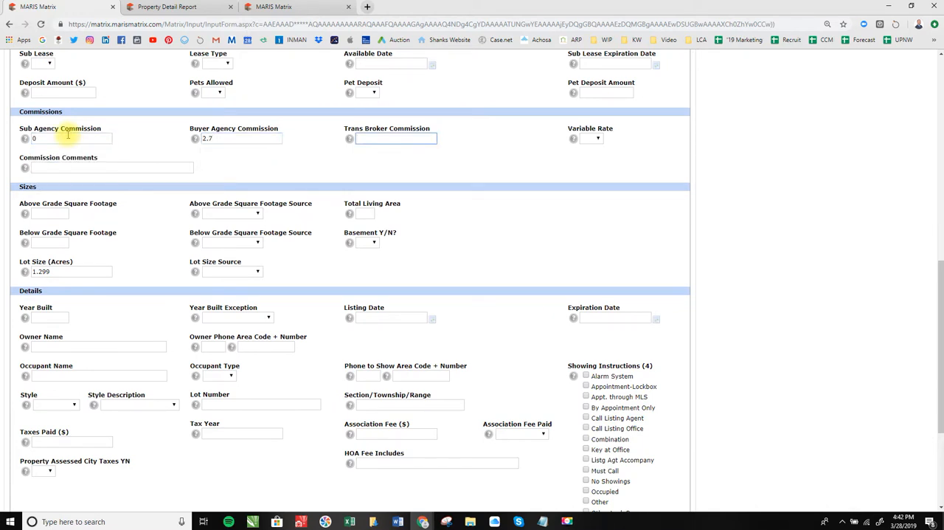
type("0")
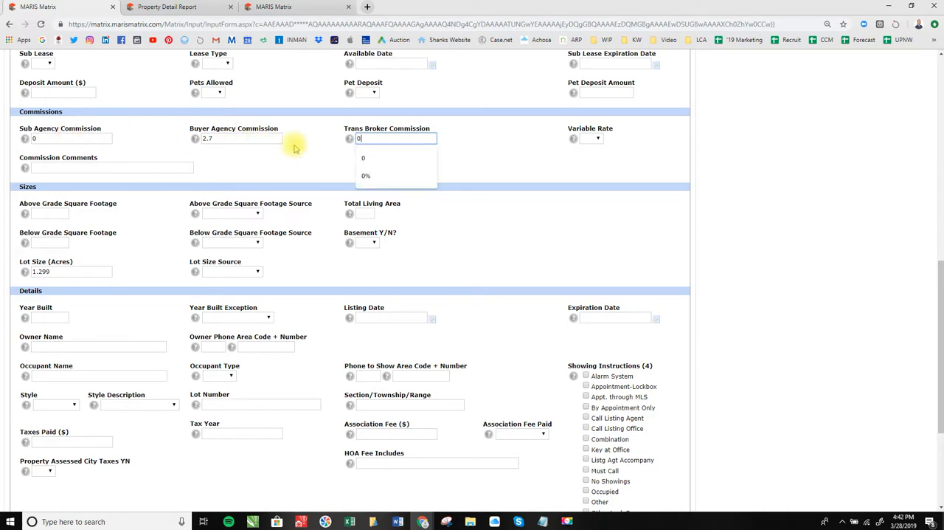
left_click(590, 138)
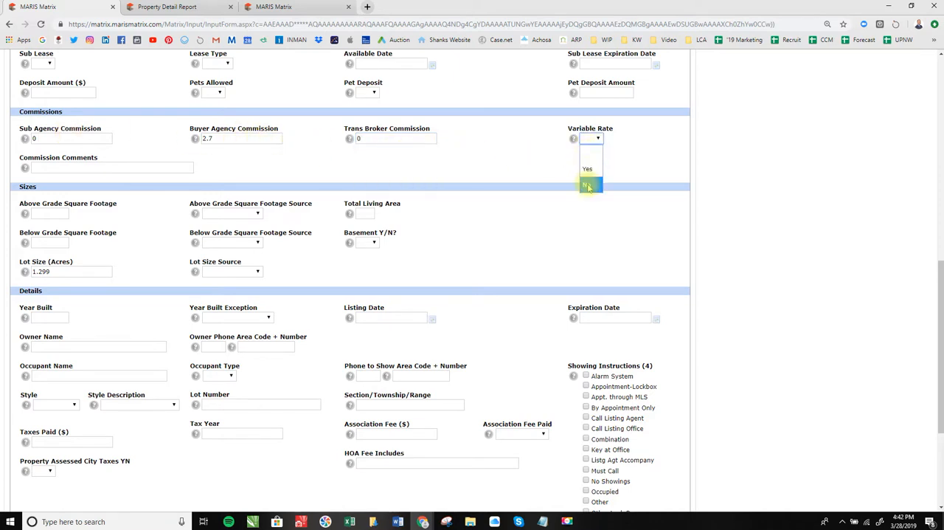
left_click(587, 184)
scroll(145, 195, "down", 2)
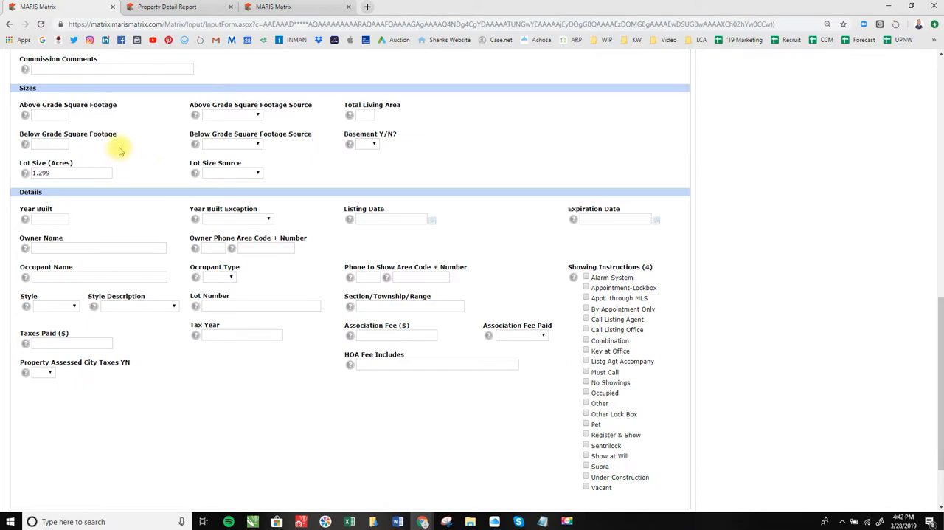
left_click(53, 114)
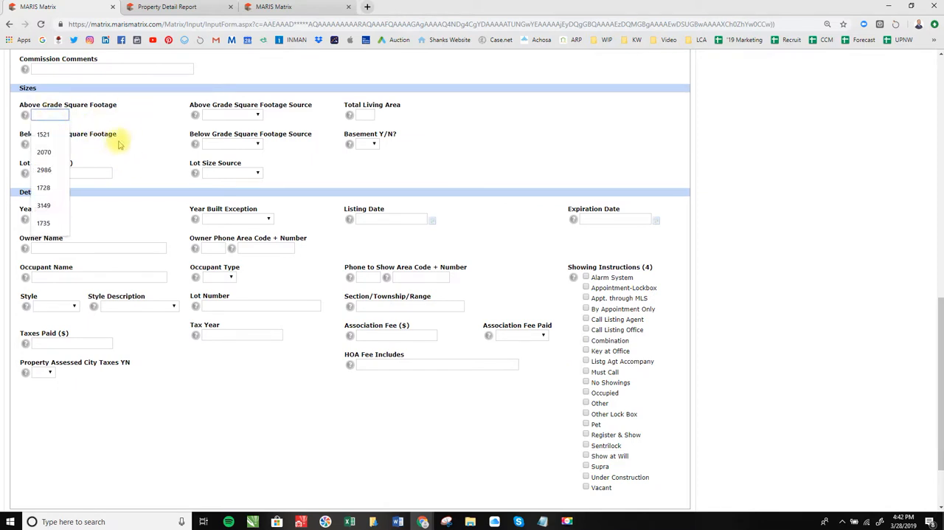
left_click(132, 139)
scroll(125, 140, "up", 1)
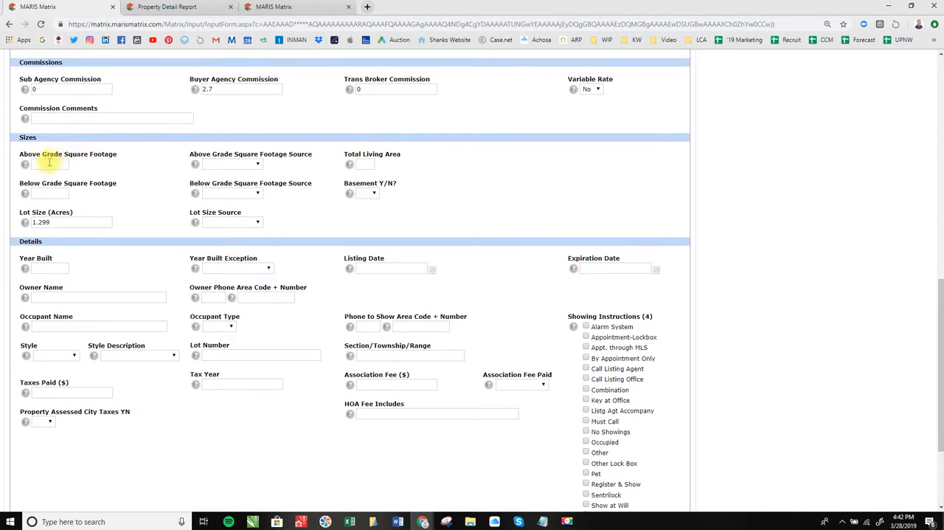
left_click(47, 165)
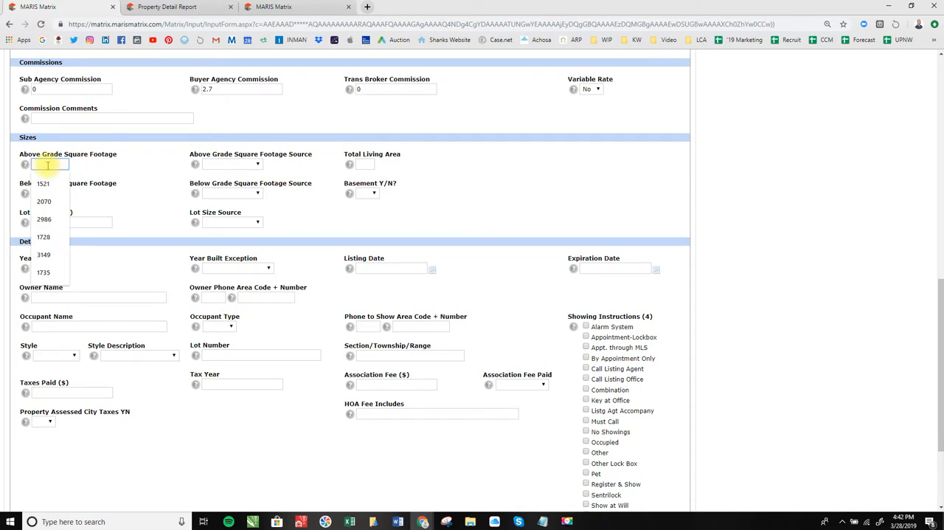
left_click(144, 163)
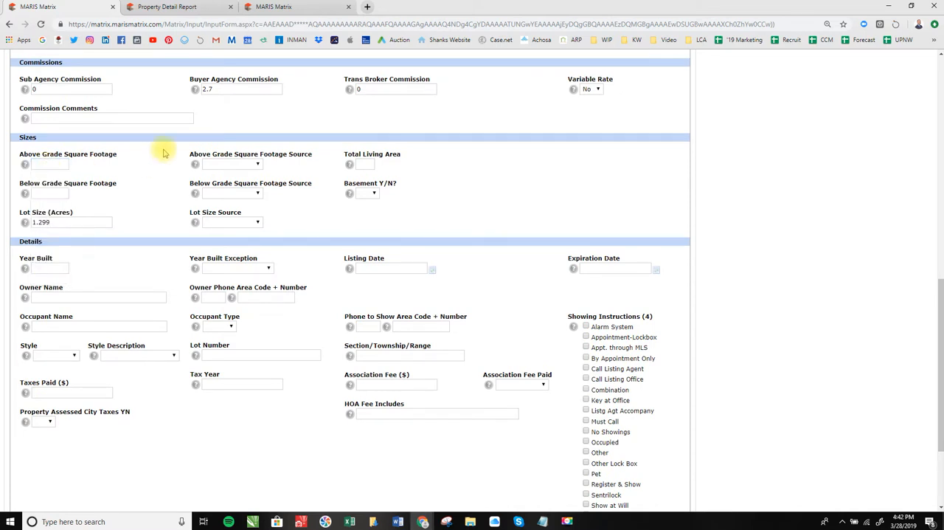
Look up the above ground square footage in the characteristics section of the property's tax report
left_click(306, 9)
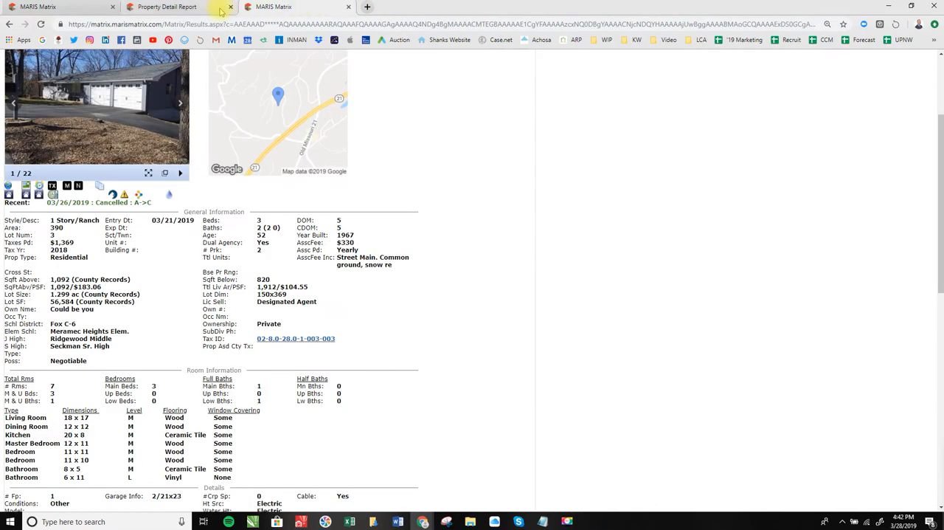
left_click(188, 6)
scroll(417, 266, "down", 3)
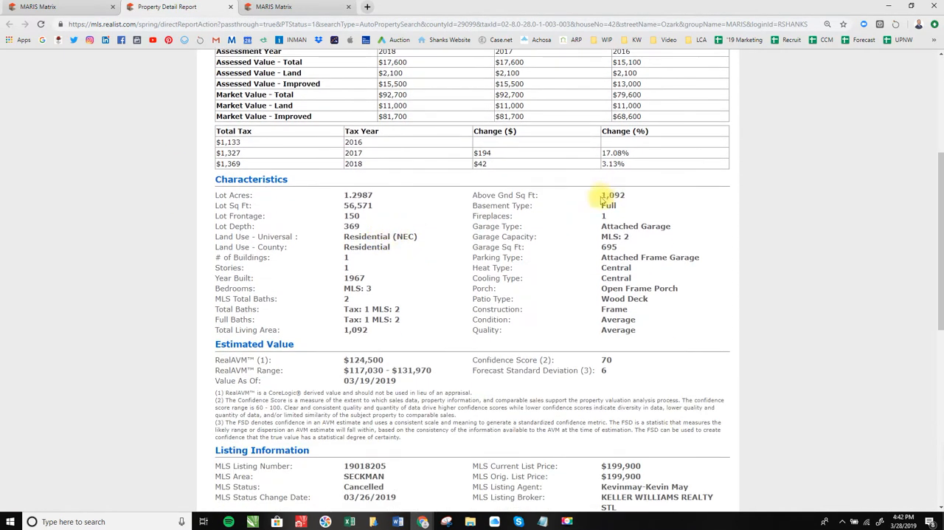
double_click(612, 195)
Return to the new listing form and set the above grade square footage to 1092, with County Records as its source
left_click(88, 5)
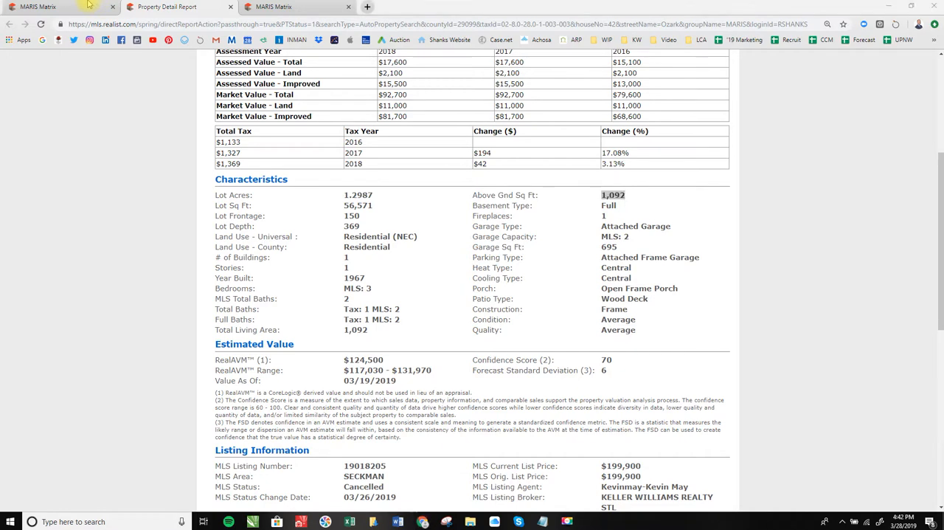
left_click(82, 7)
left_click(50, 163)
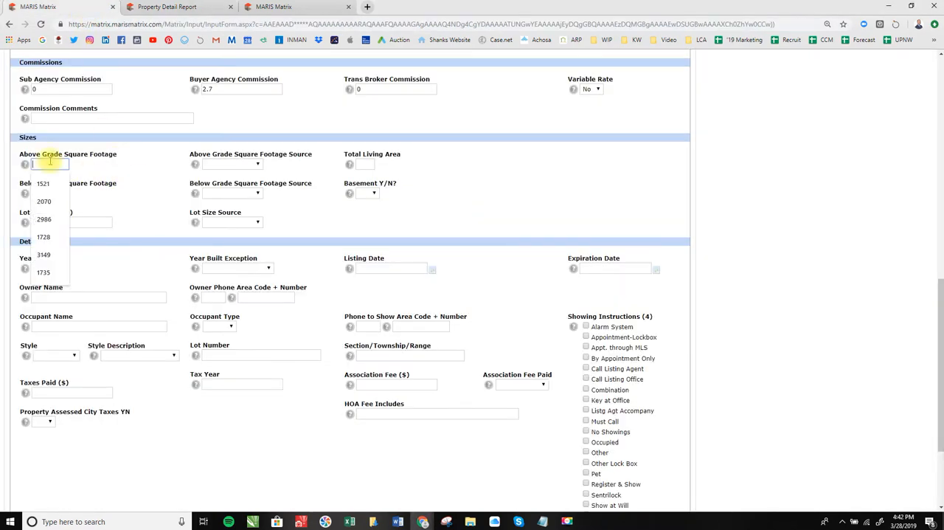
type("1092")
key("Tab")
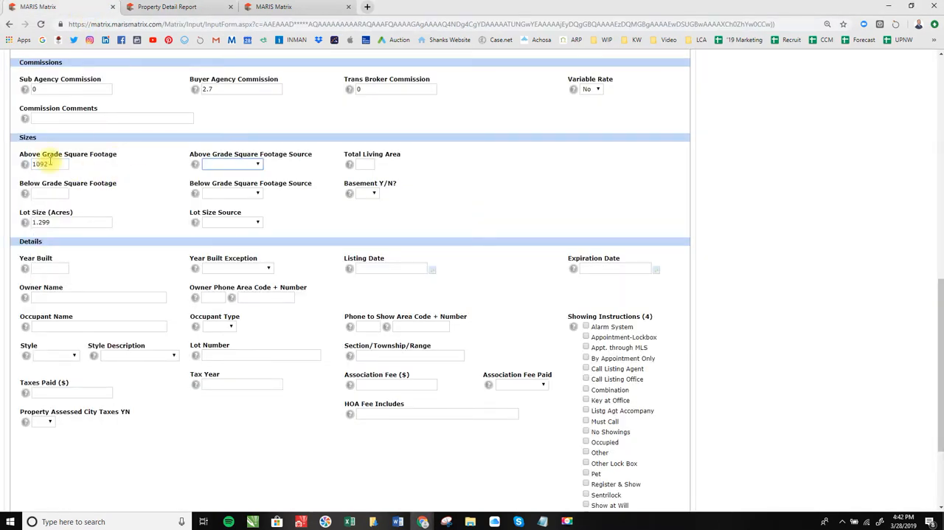
left_click(237, 166)
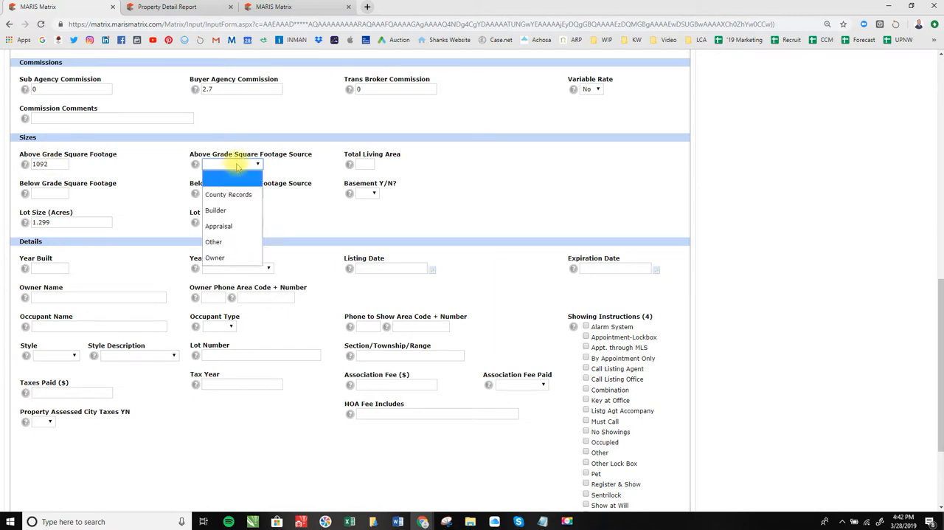
left_click(227, 195)
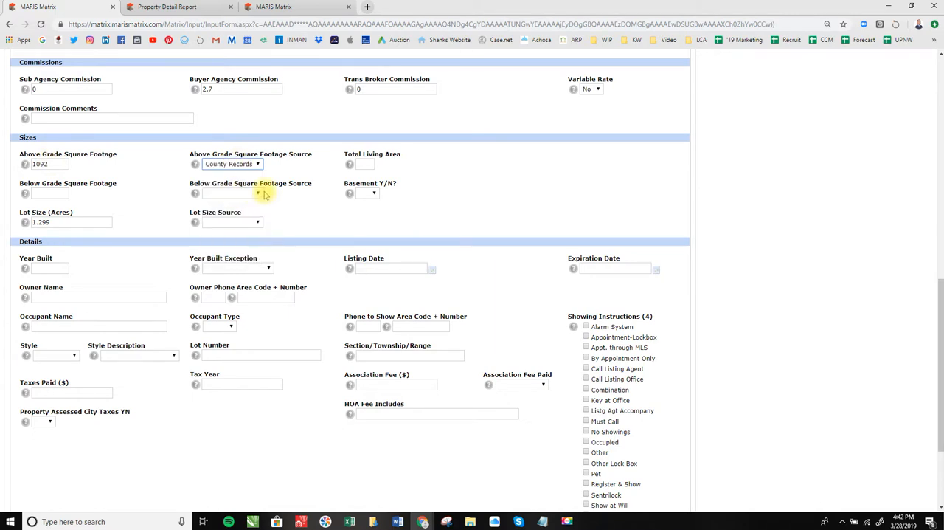
Set the below grade square footage to 980, with Other as its source
left_click(367, 164)
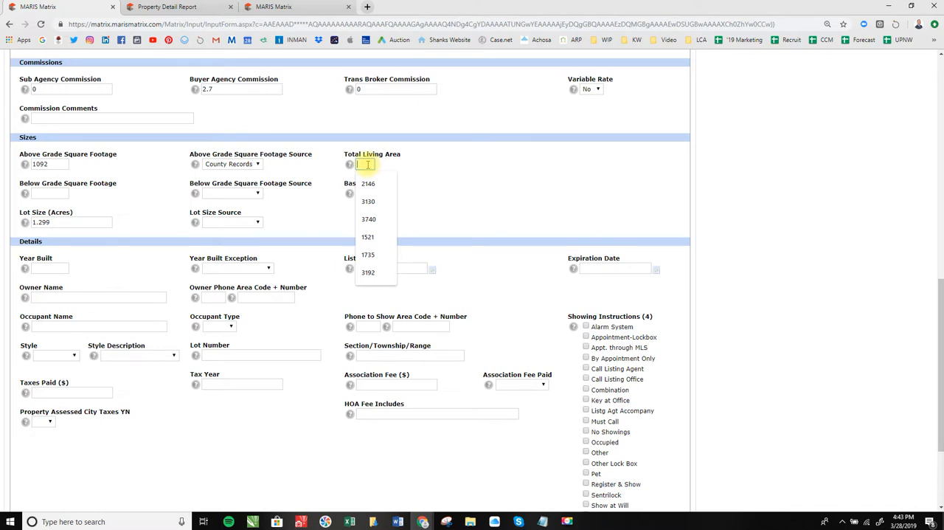
left_click(506, 204)
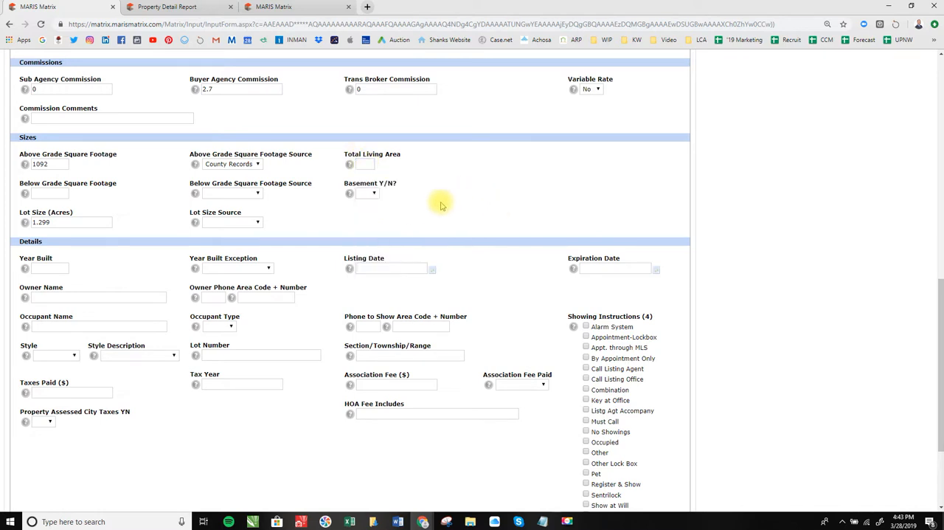
left_click(49, 194)
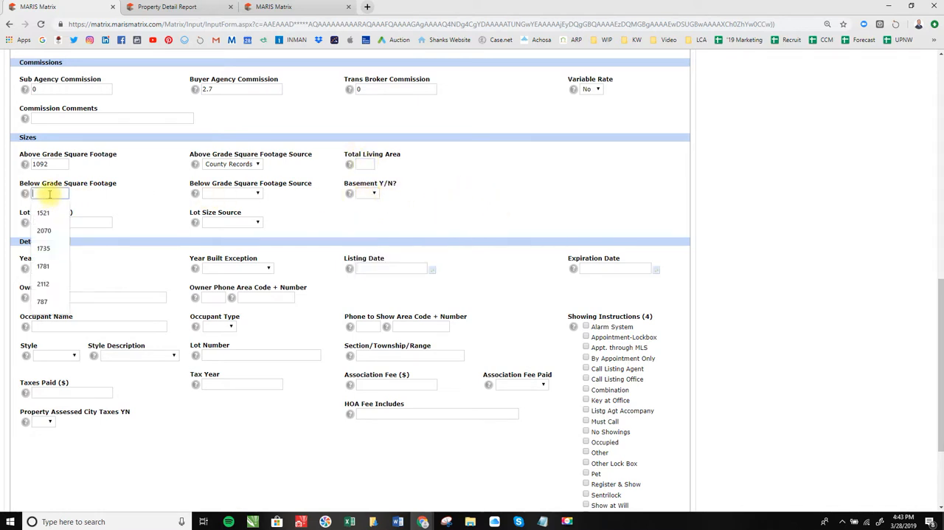
type("980")
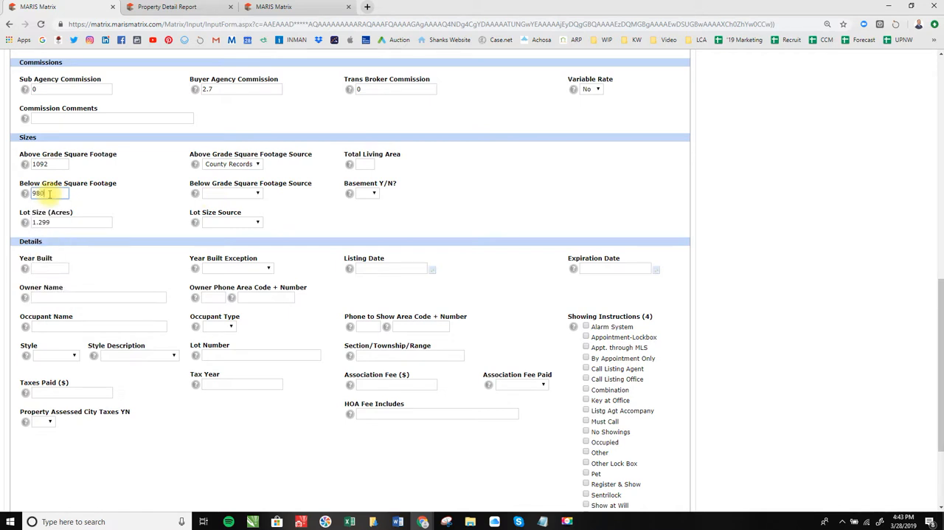
left_click(235, 194)
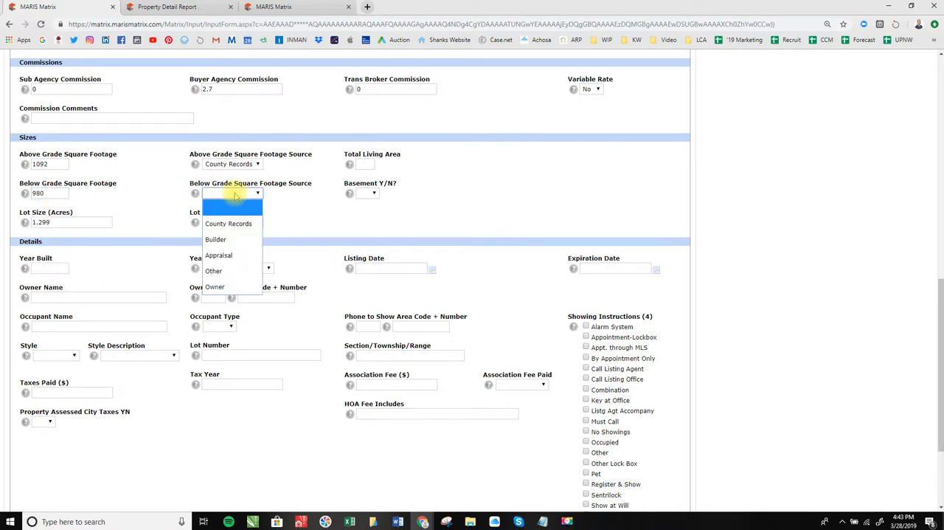
left_click(236, 270)
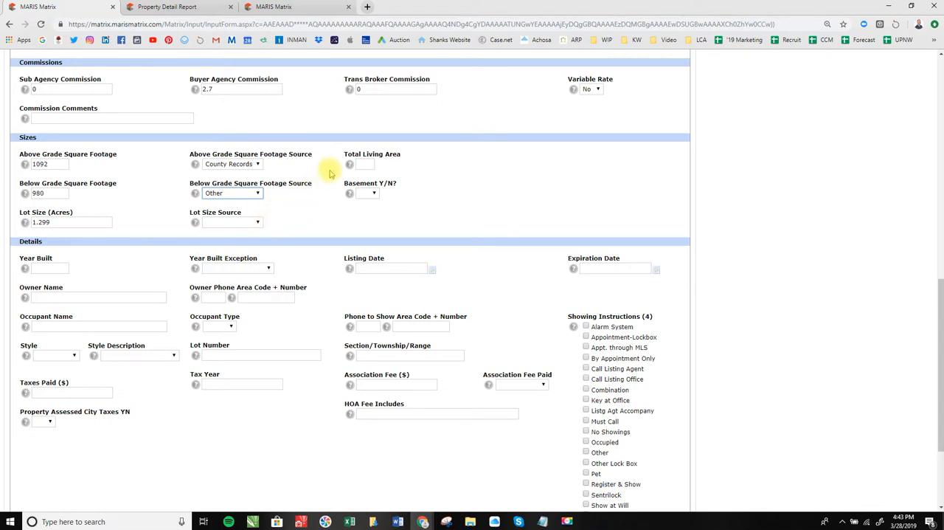
Complete the sizes section with a total living area of 2072, basement set to Yes and County Records as the lot size source
left_click(372, 166)
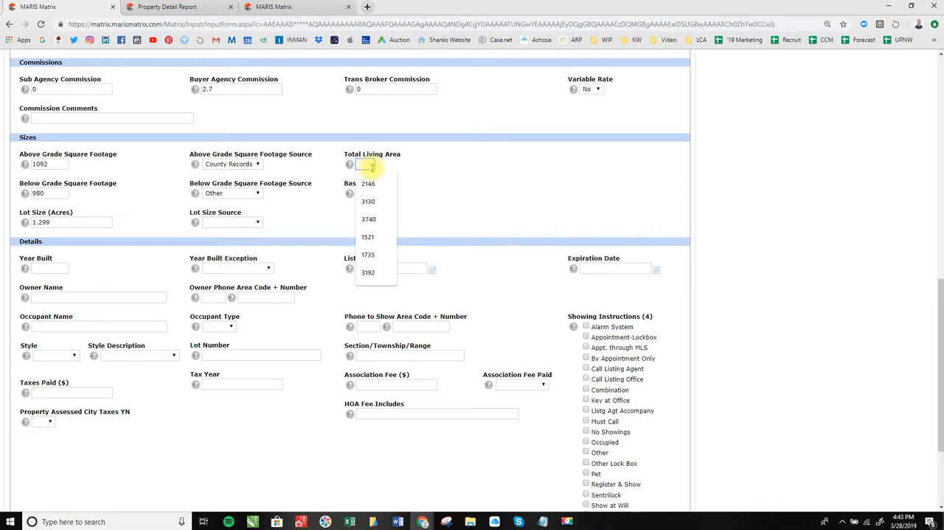
type("2073")
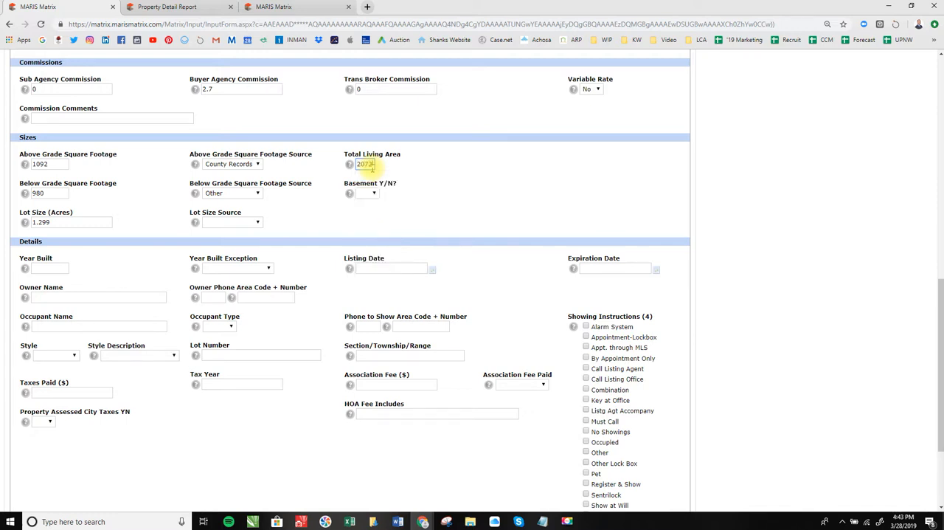
left_click(363, 194)
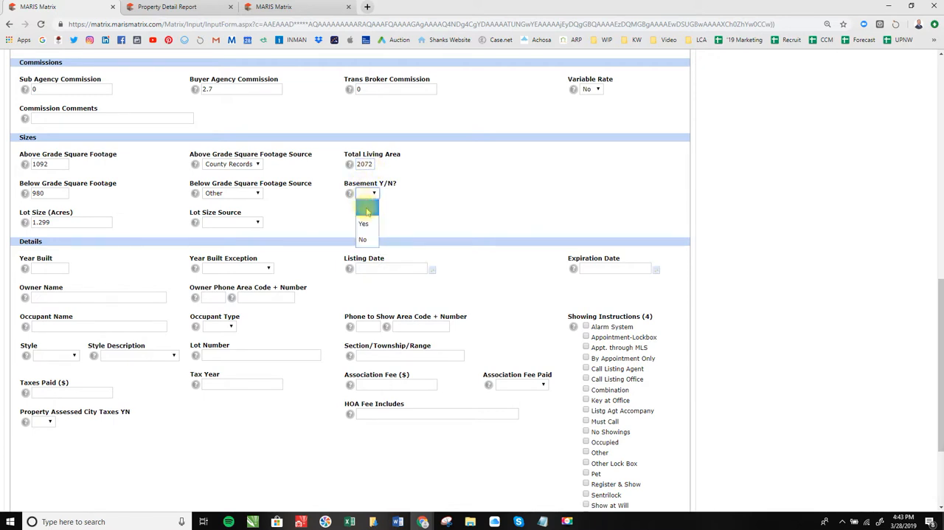
left_click(366, 208)
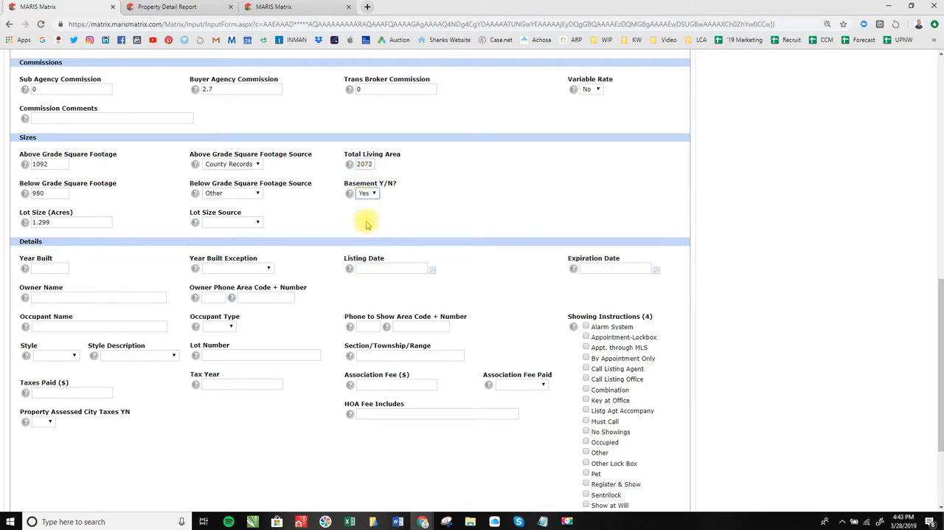
left_click(229, 223)
left_click(221, 253)
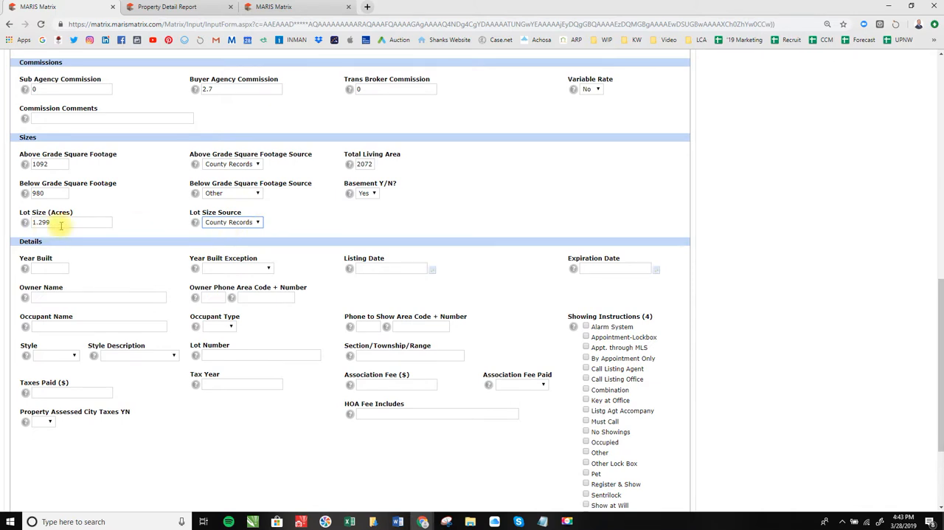
Copy the year built, 1967, from the property's tax report into the listing details, leaving the year built exception blank
scroll(299, 230, "down", 3)
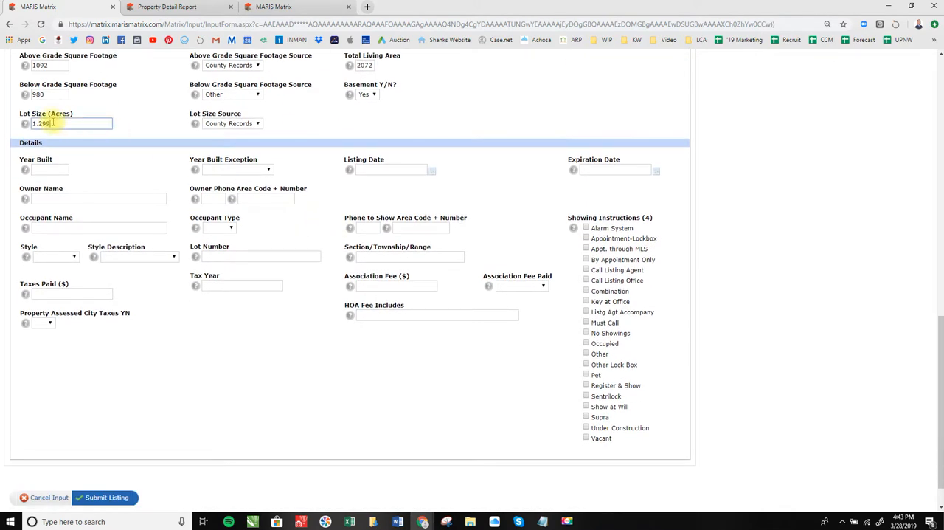
left_click(60, 169)
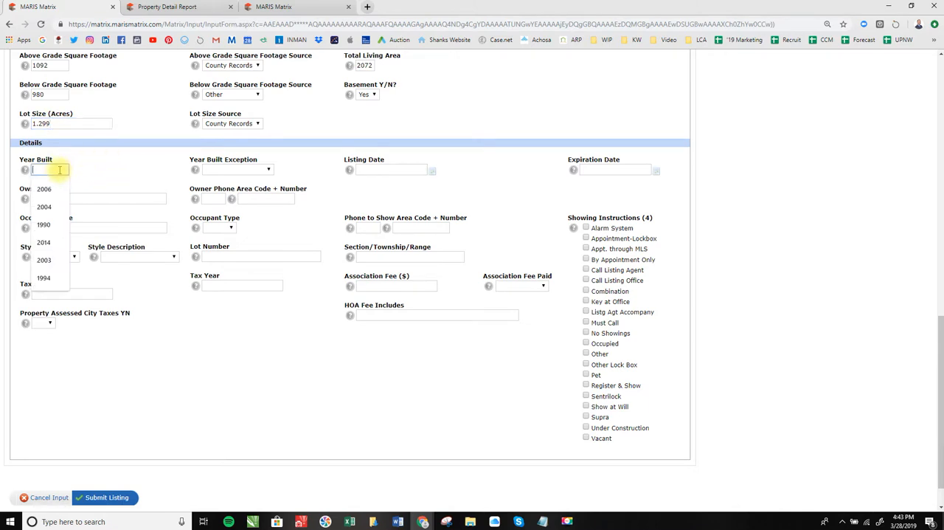
left_click(274, 7)
left_click(185, 6)
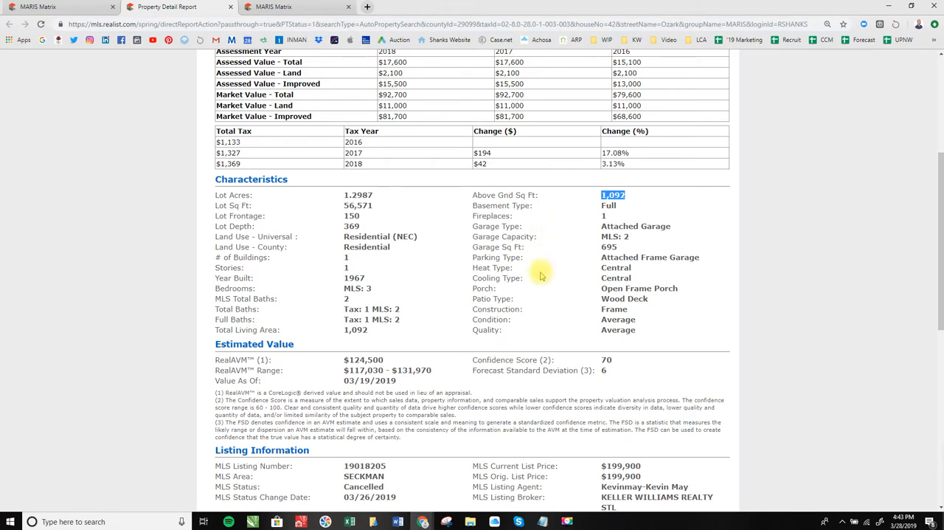
left_click_drag(344, 278, 366, 278)
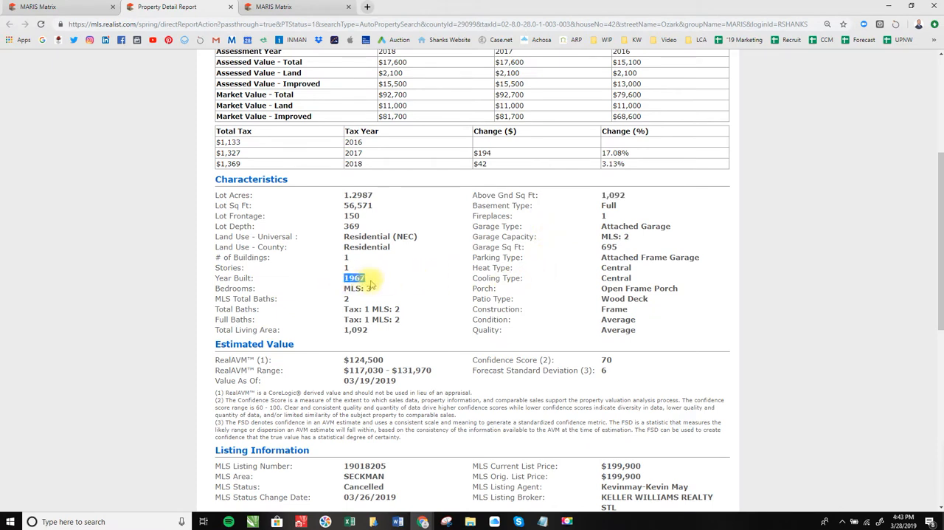
left_click(81, 6)
left_click(83, 7)
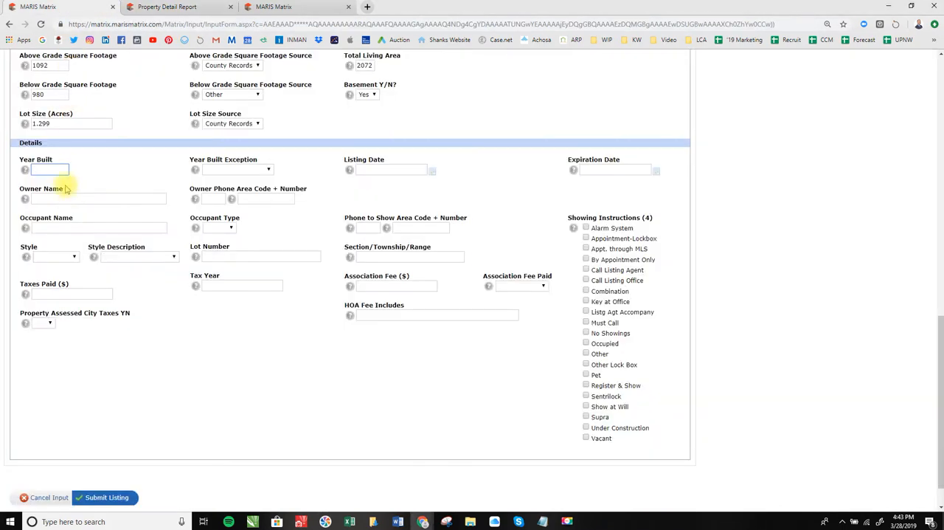
left_click(54, 169)
left_click(246, 170)
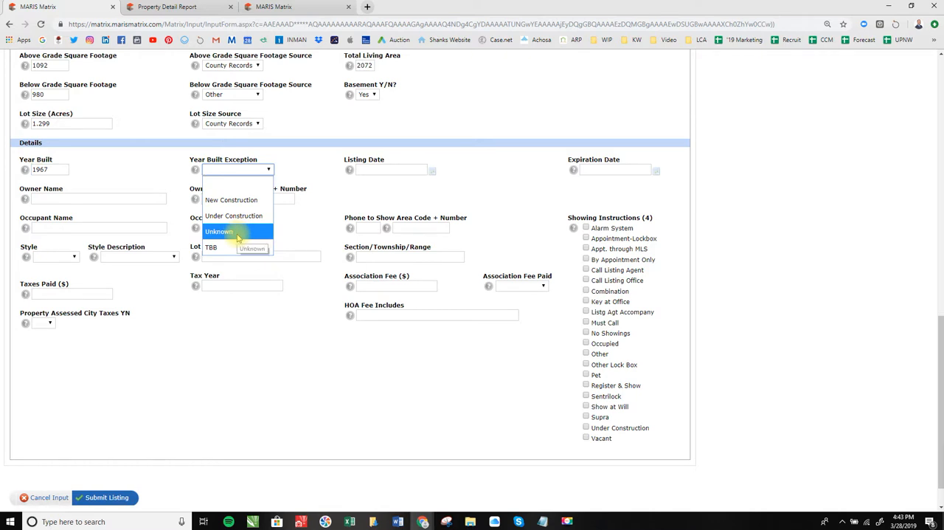
left_click(234, 184)
Set the listing date to 03/28/19 and the expiration date to 06/30/19
left_click(395, 169)
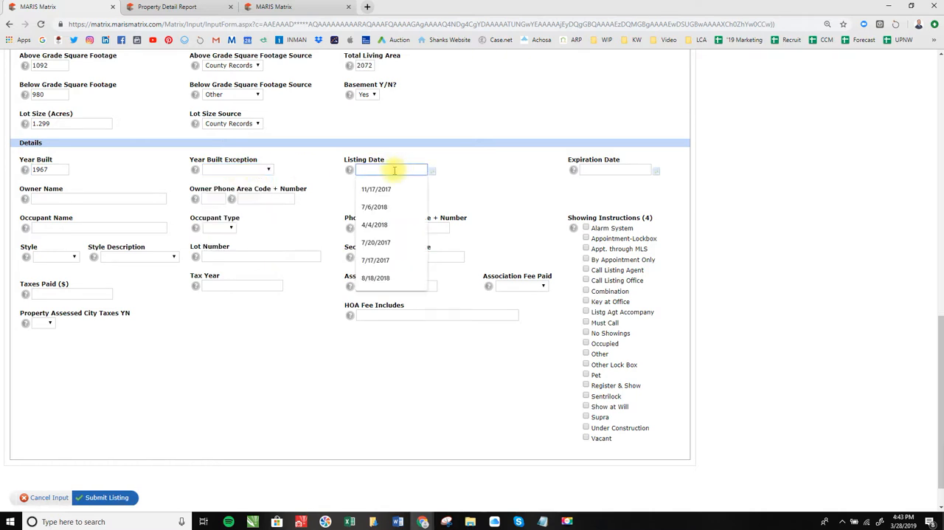
type("03/28/19")
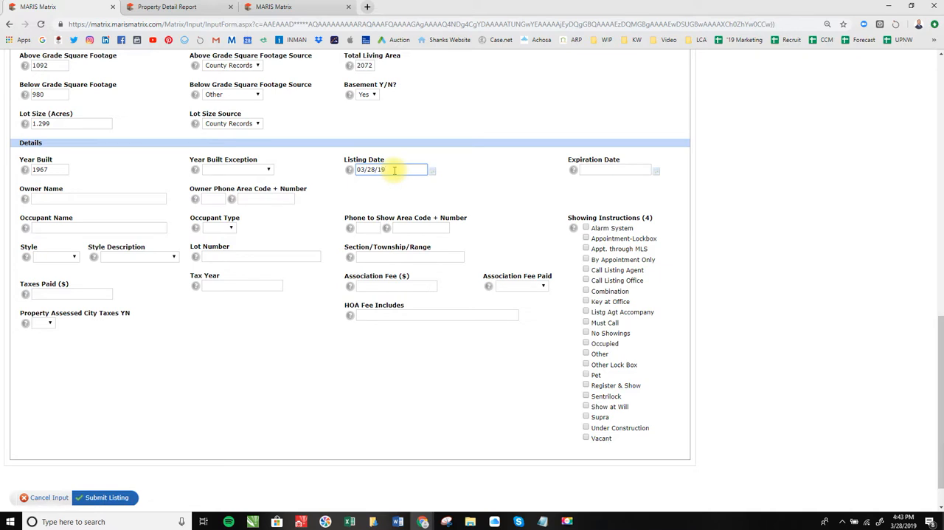
left_click(598, 170)
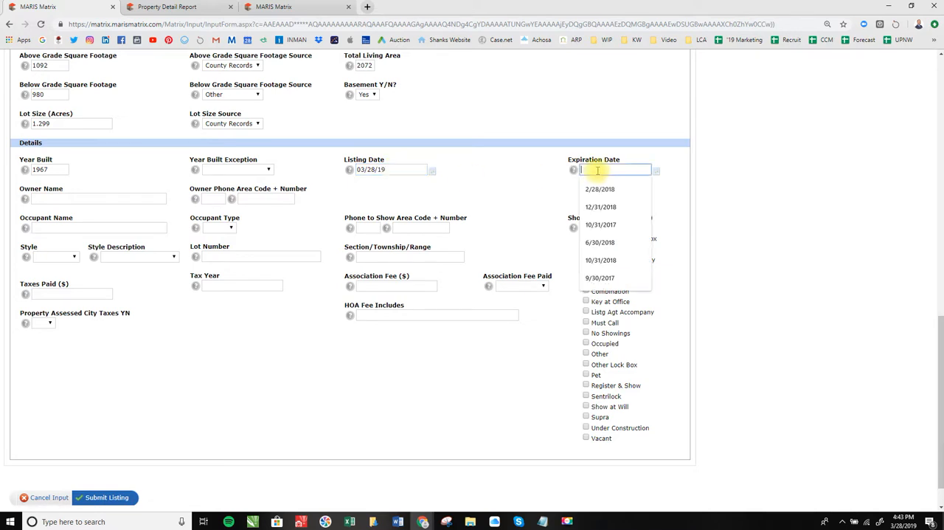
type("06/30/19")
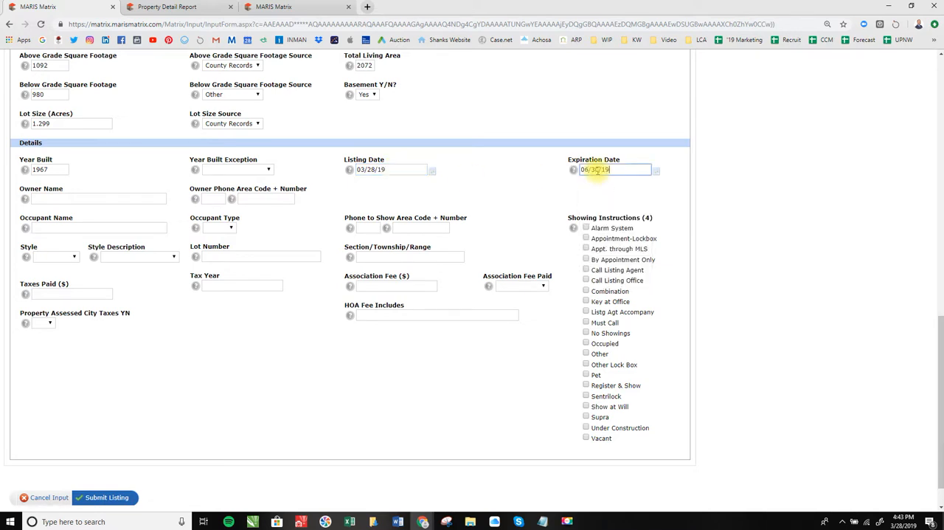
Enter SCD as the area code and ONLINE as the number for the phone to show, and set the occupant type to Owner
left_click(366, 228)
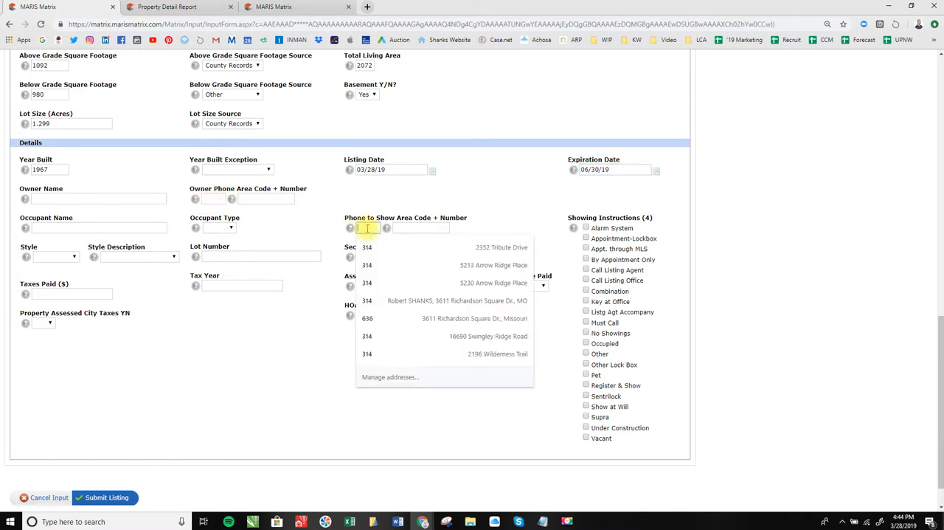
type("SCD")
key("Tab")
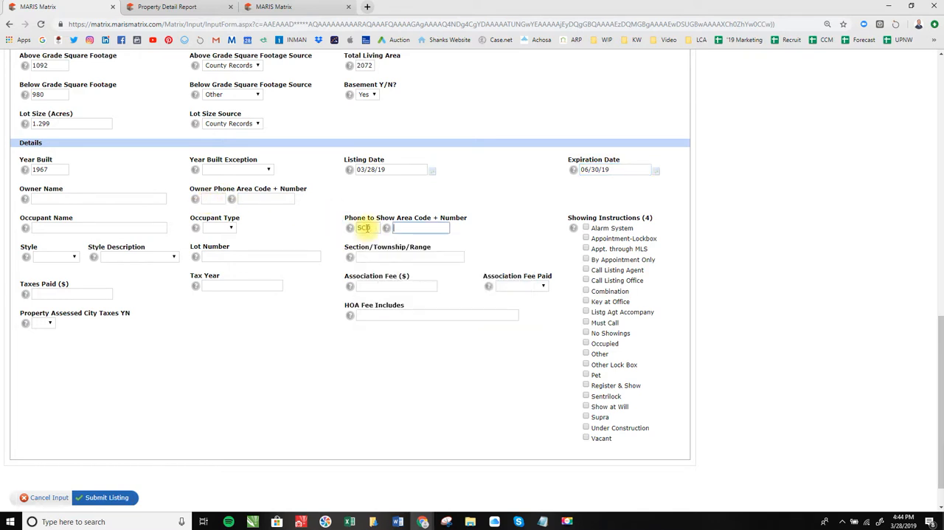
type("ONLINE")
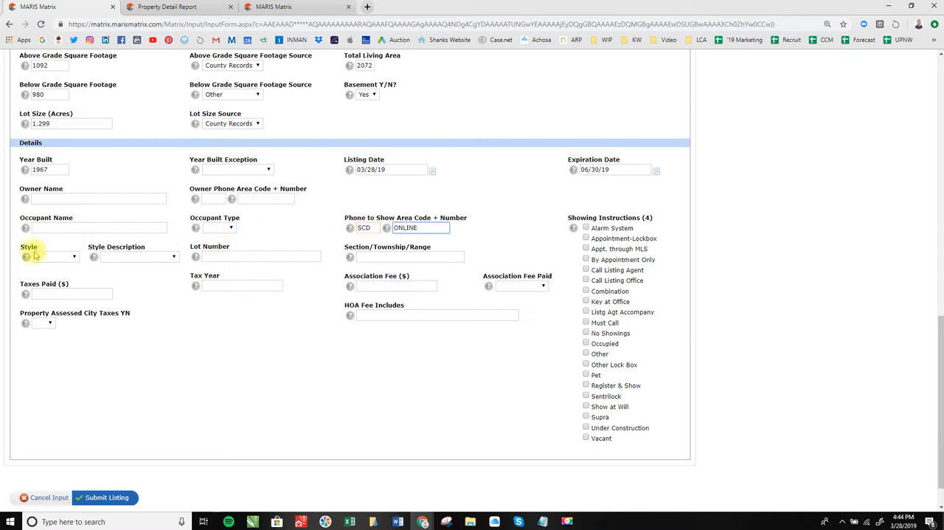
left_click(71, 260)
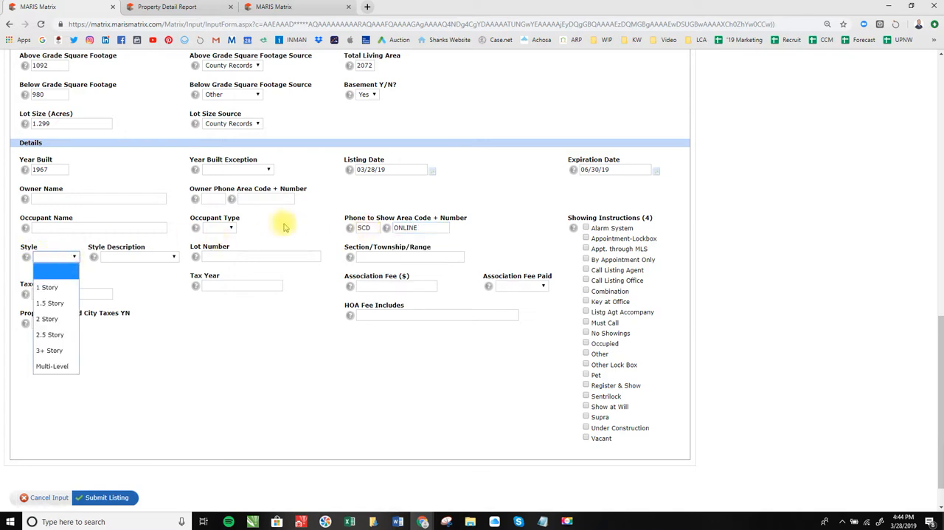
left_click(217, 228)
left_click(215, 258)
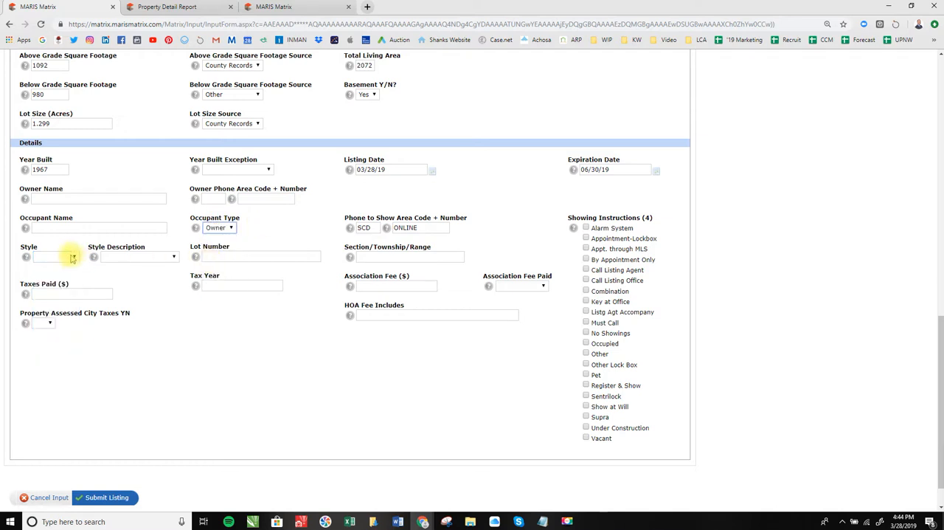
Set the home's style to 1 Story and its style description to Ranch
left_click(70, 257)
left_click(47, 287)
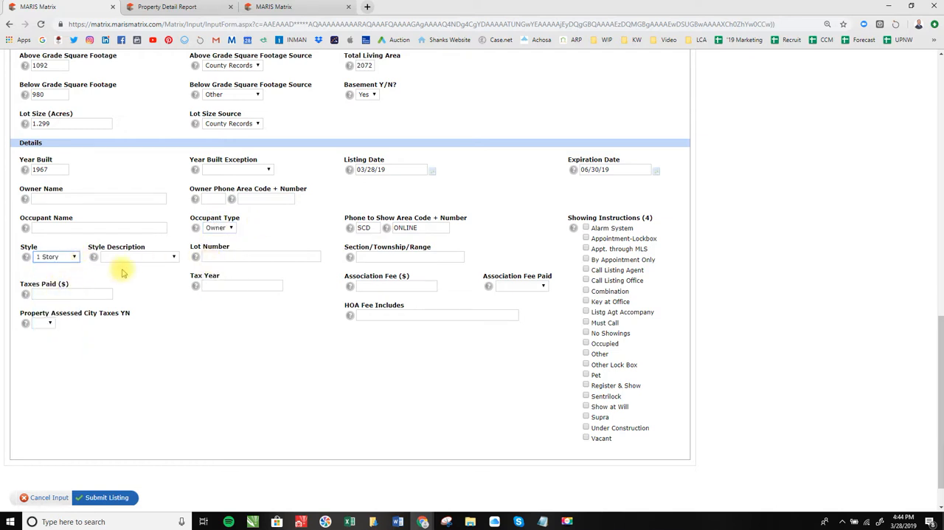
left_click(140, 257)
left_click(126, 212)
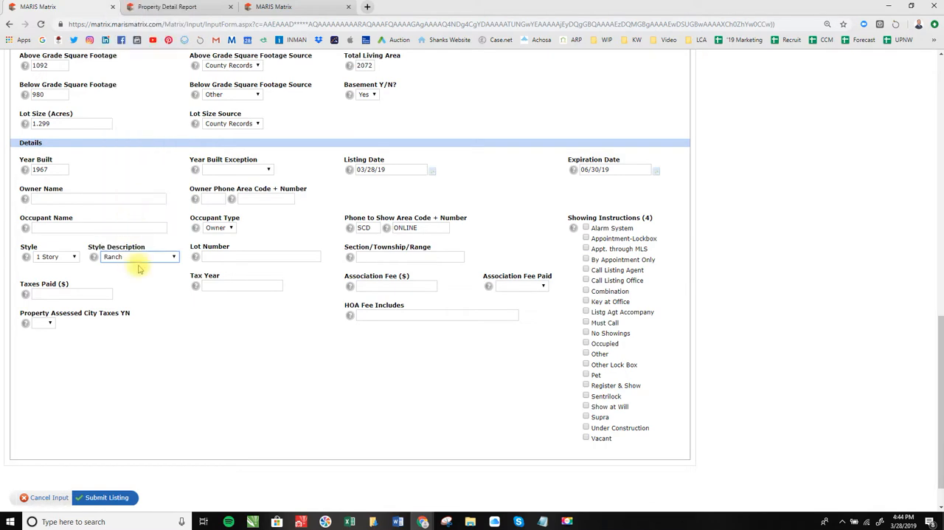
Look up the lot number in the report's tax information and enter 3 as the listing's lot number, leaving Section/Township/Range blank
left_click(223, 257)
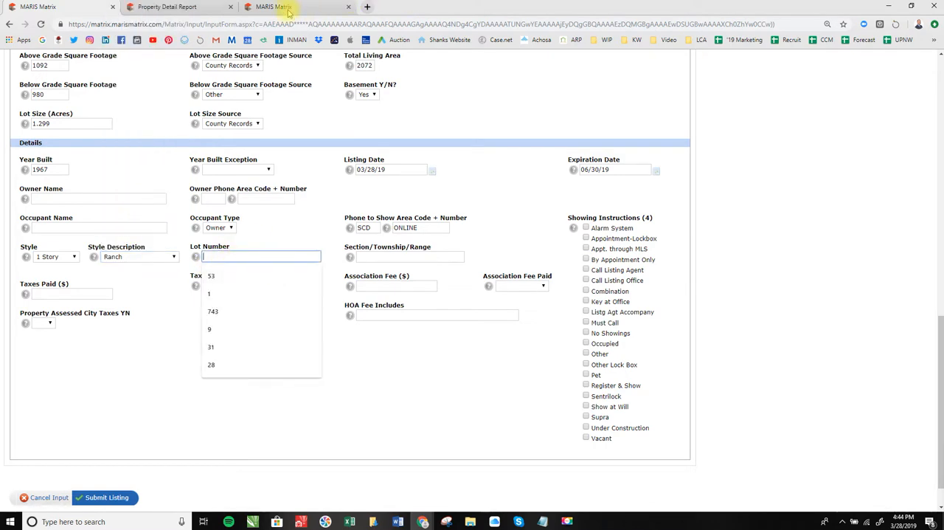
left_click(180, 8)
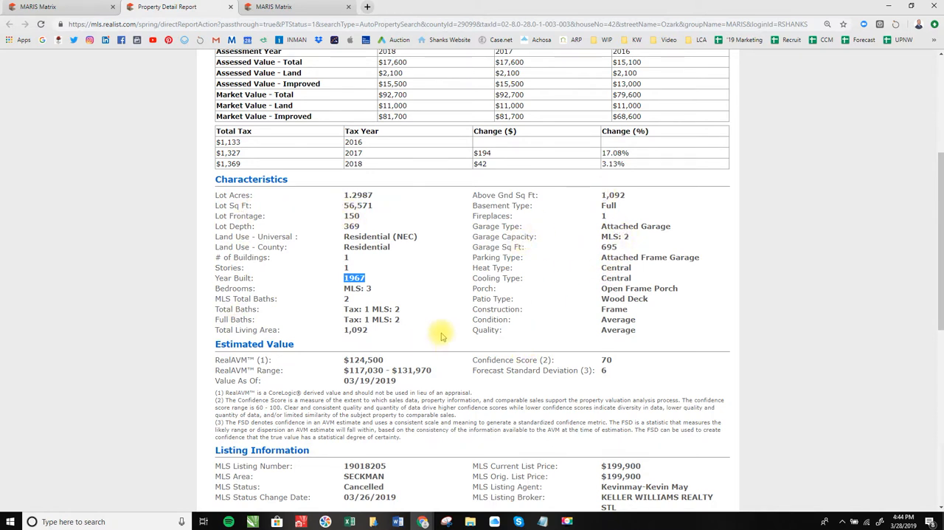
scroll(442, 331, "down", 2)
scroll(485, 327, "up", 3)
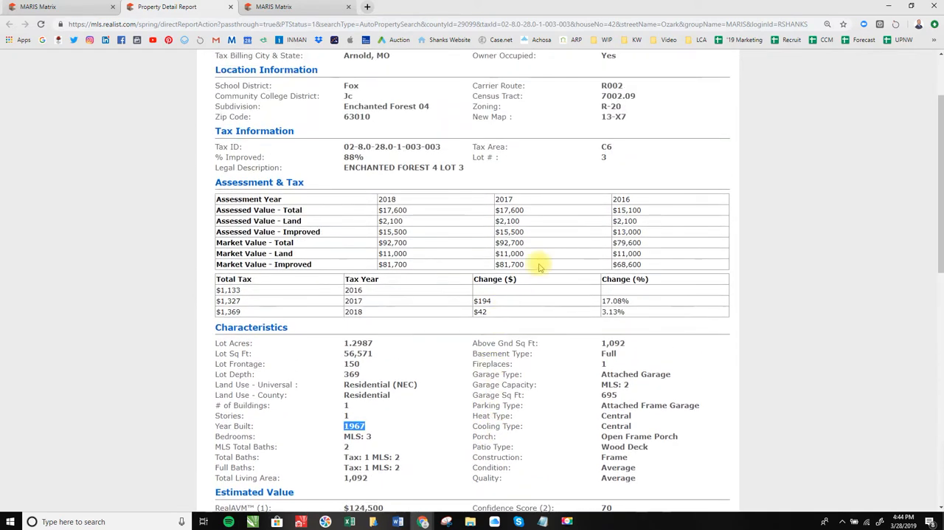
scroll(590, 253, "up", 2)
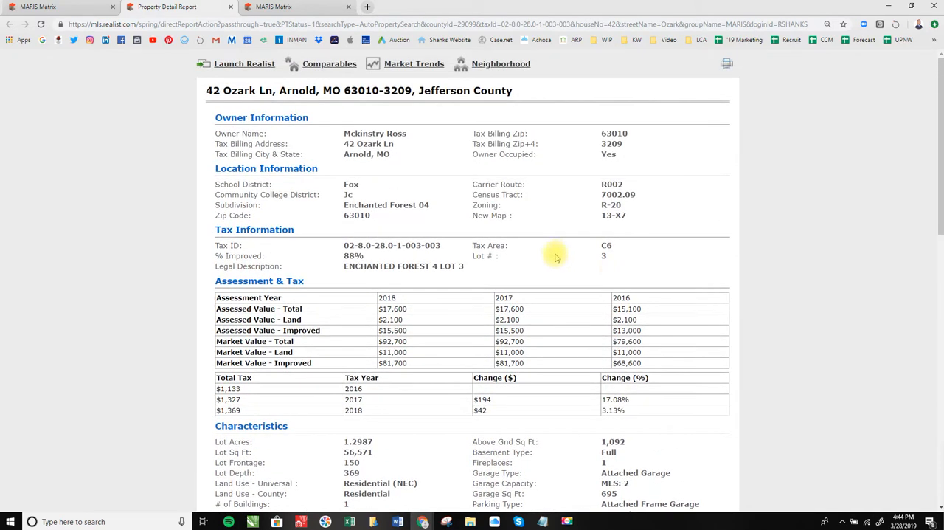
double_click(605, 255)
left_click(106, 6)
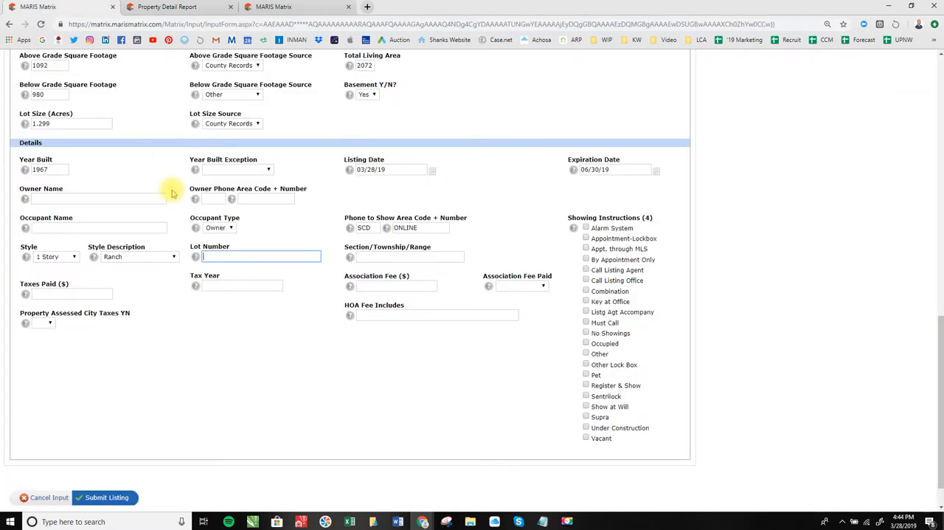
left_click(316, 256)
type("3")
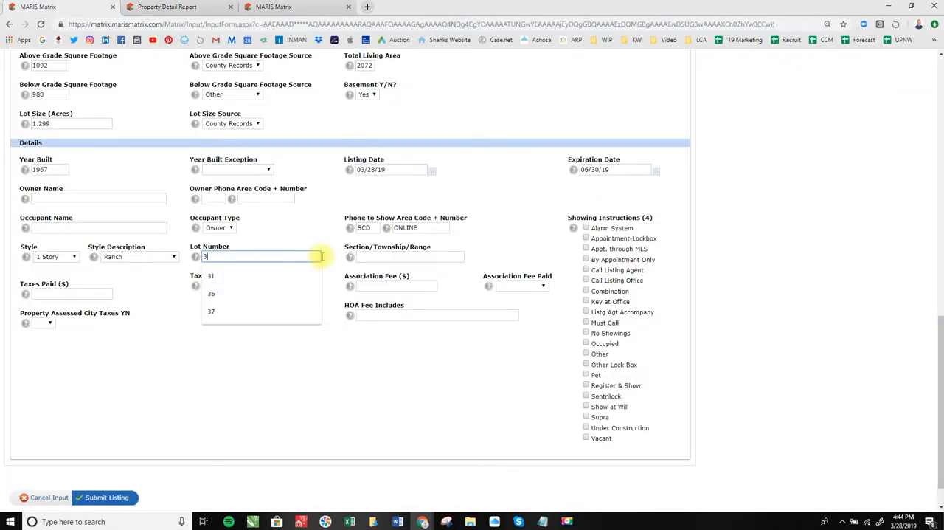
left_click(381, 257)
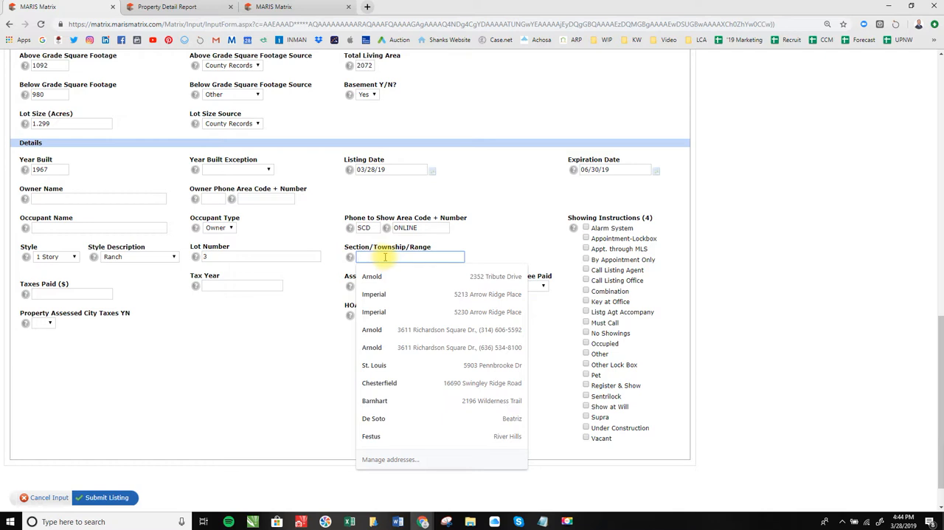
left_click(496, 242)
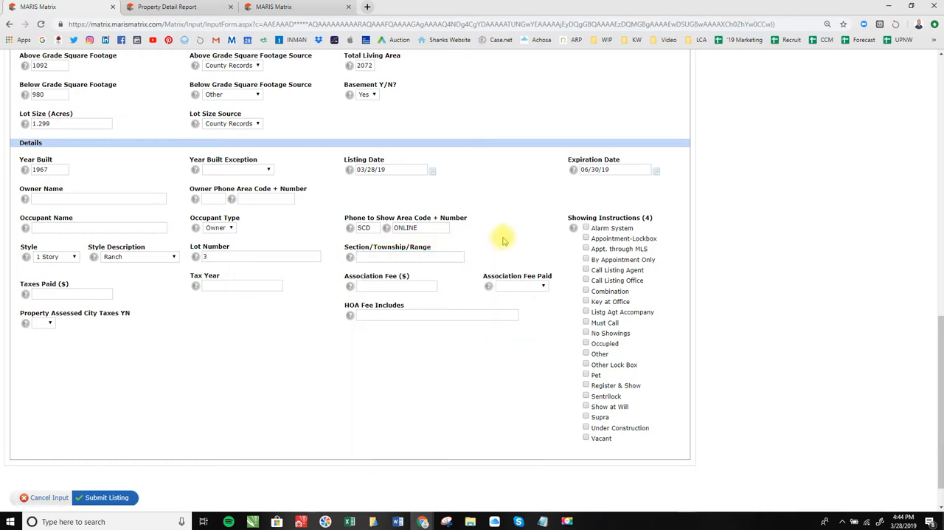
Look up the latest total tax in the property's tax report and enter 1369 as taxes paid, with 2018 as the tax year
left_click(80, 293)
left_click(188, 7)
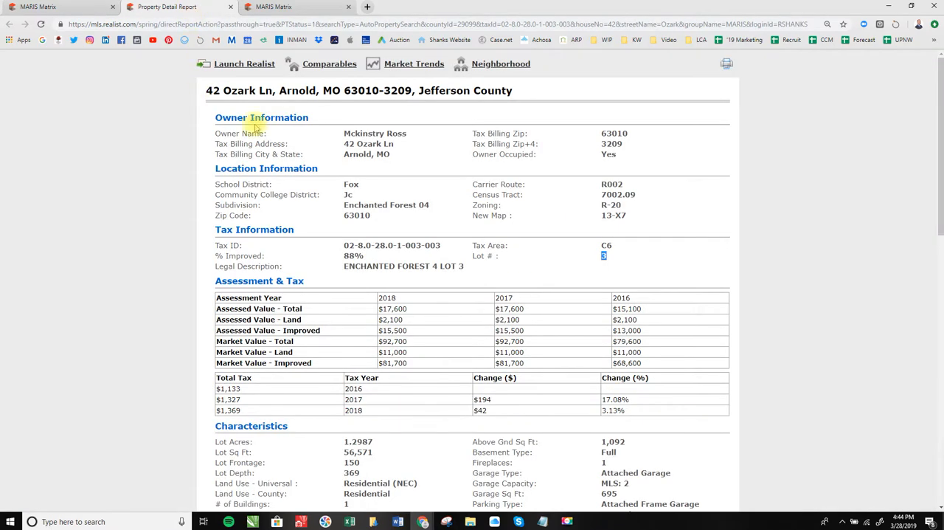
scroll(358, 251, "down", 1)
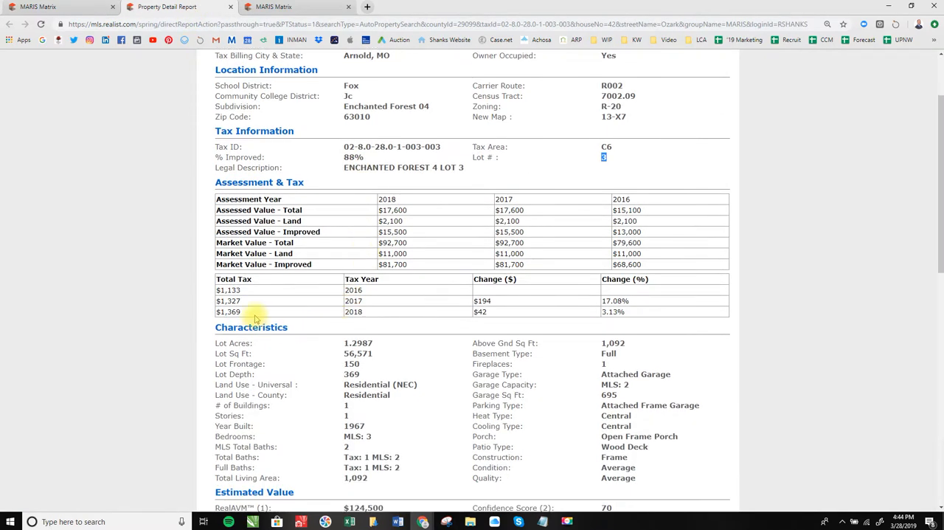
left_click_drag(254, 317, 215, 313)
key("ctrl+c")
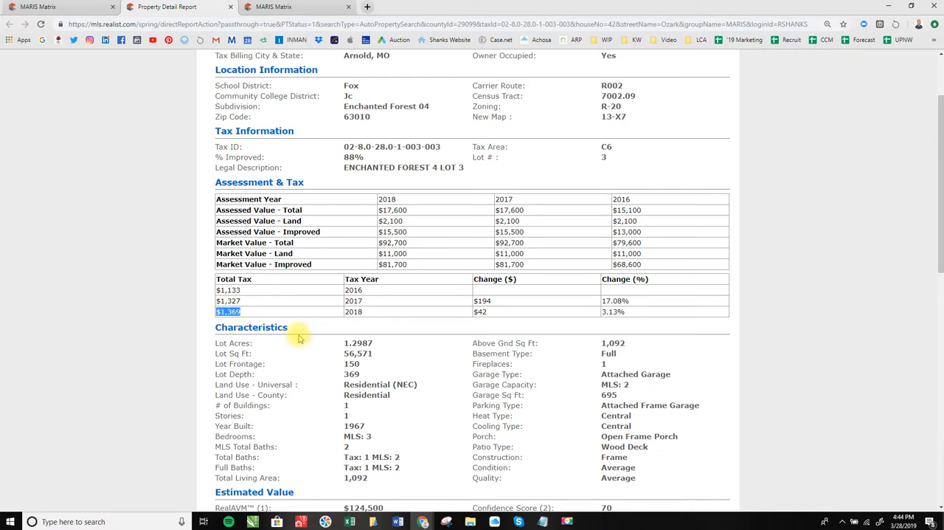
left_click(109, 10)
left_click(77, 293)
key("ctrl+v")
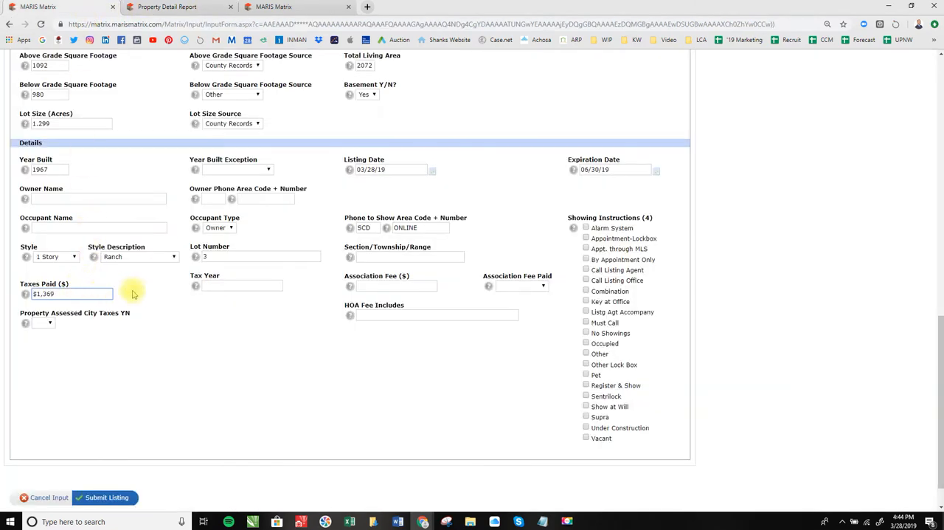
left_click_drag(65, 294, 2, 249)
type("1")
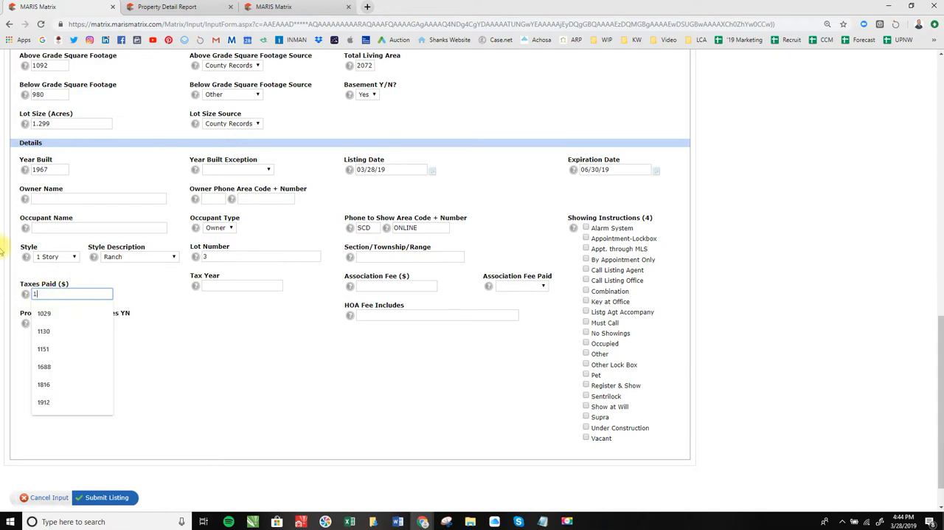
type("369")
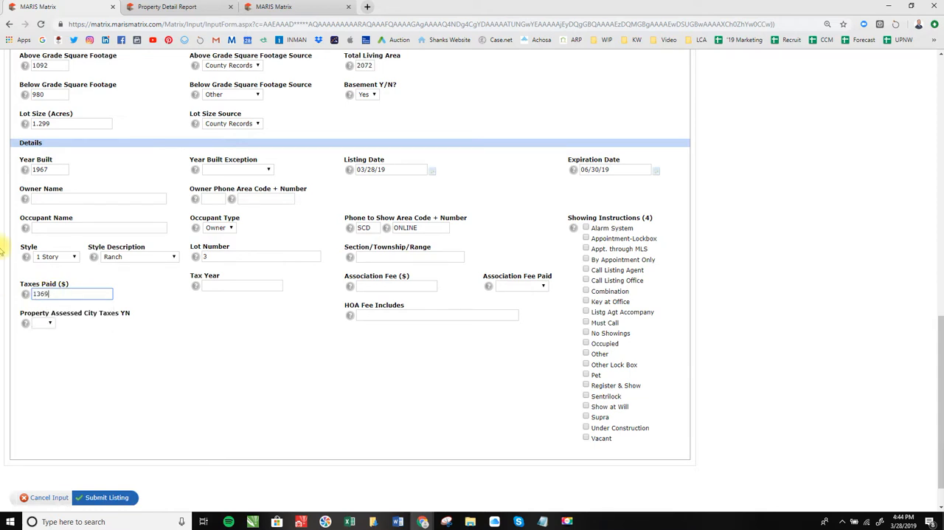
key("Tab")
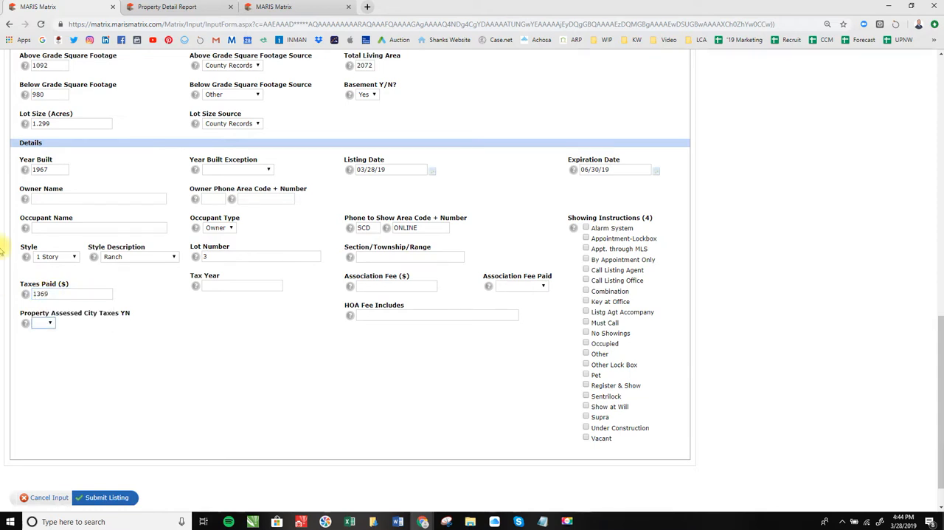
left_click(243, 285)
type("2018")
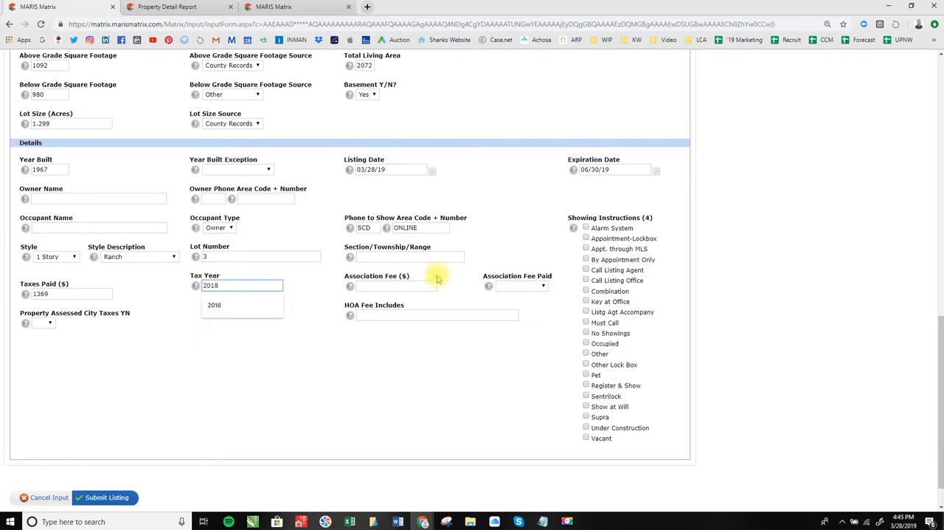
Switch to dotloop in a new browser tab and open the Seller's Disclosure Statement from the listed property's loop
left_click(394, 286)
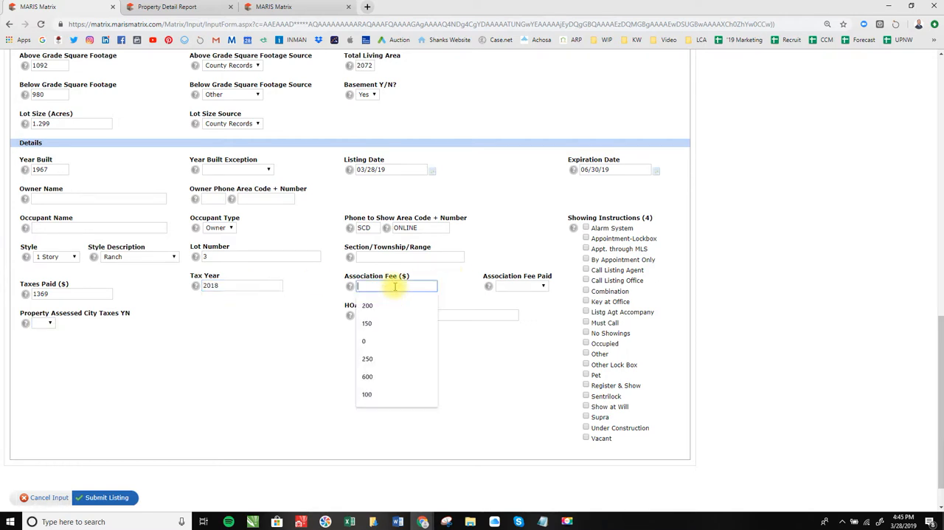
left_click(461, 244)
left_click(367, 7)
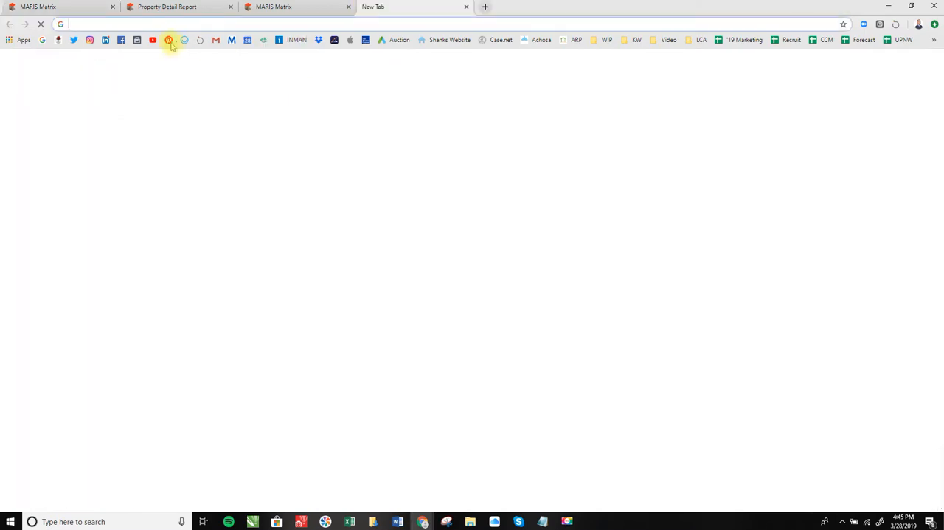
left_click(184, 40)
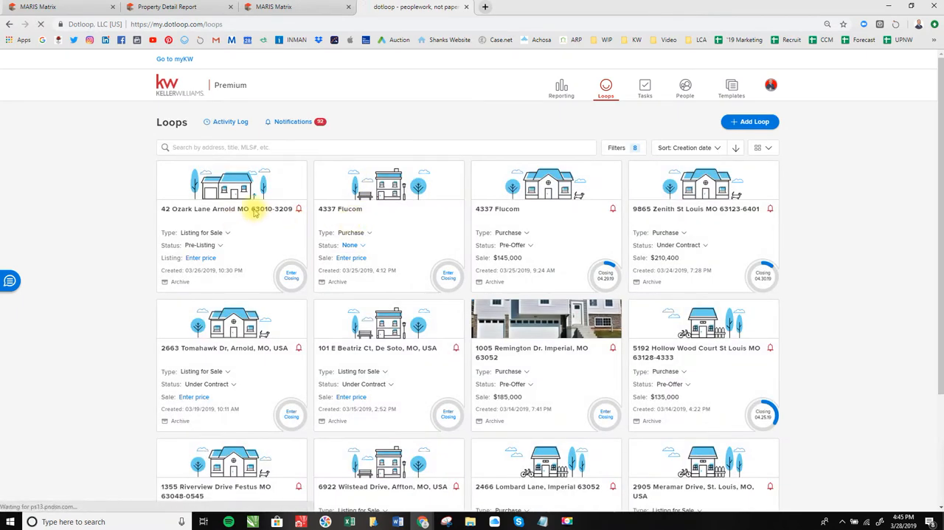
left_click(251, 209)
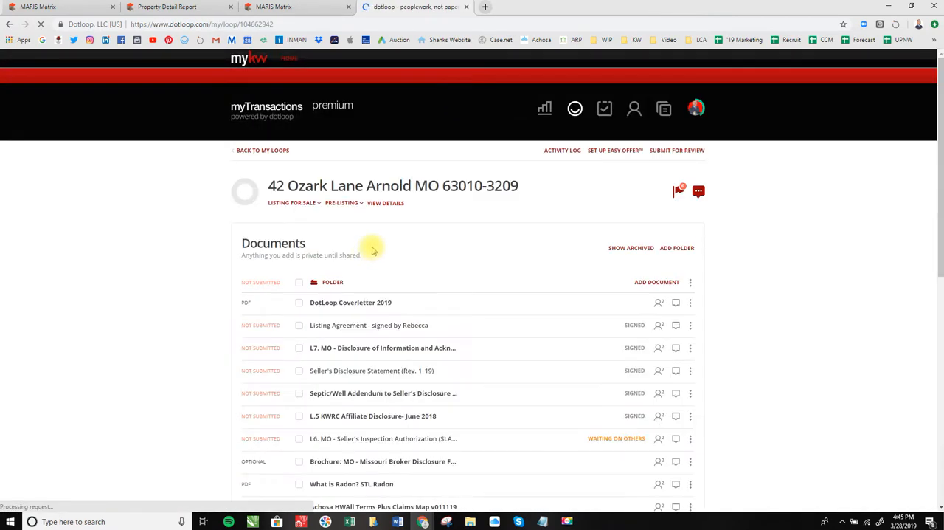
scroll(466, 244, "down", 3)
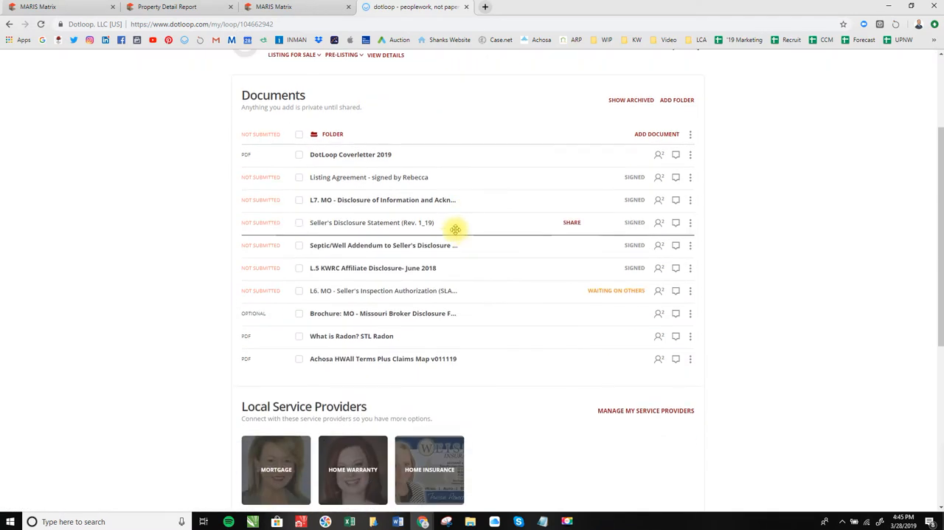
left_click(349, 225)
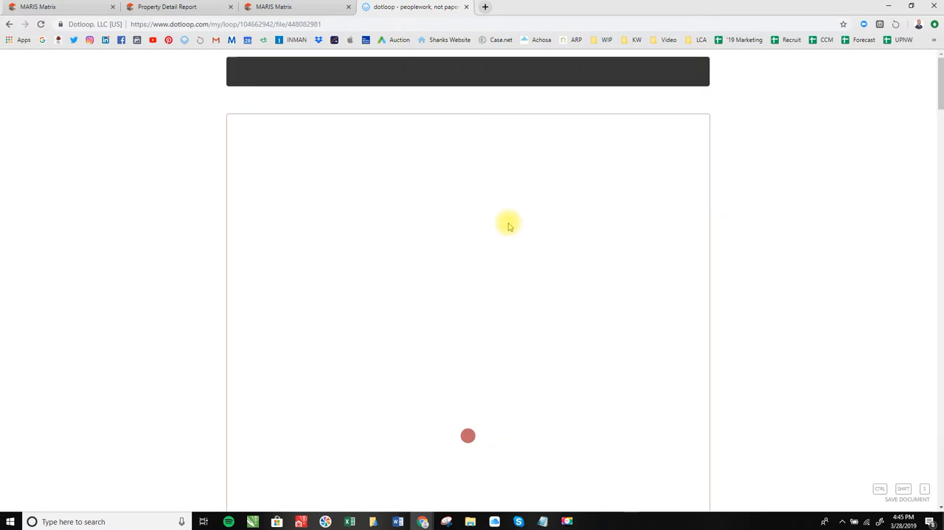
Copy the Home Owner's Association assessment from the disclosure into the listing's association fee as 330, paid Yearly
scroll(509, 226, "down", 8)
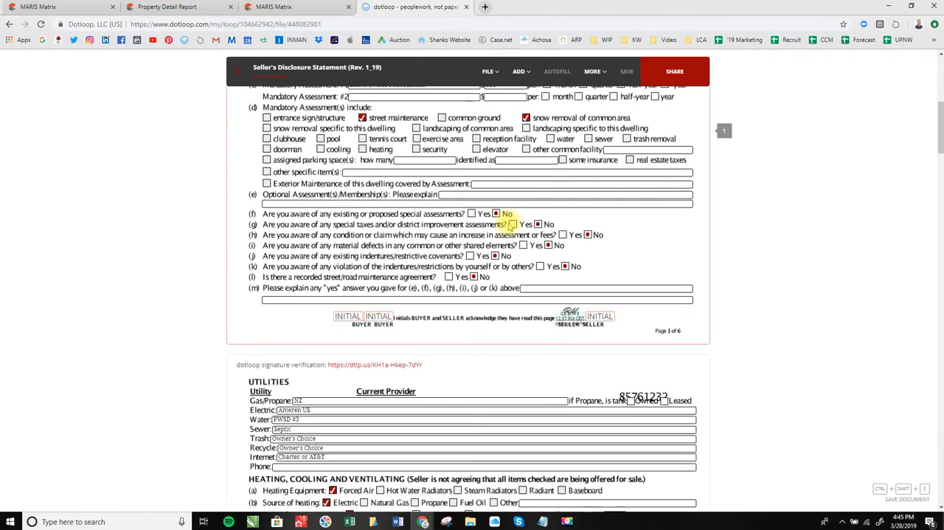
scroll(510, 225, "up", 4)
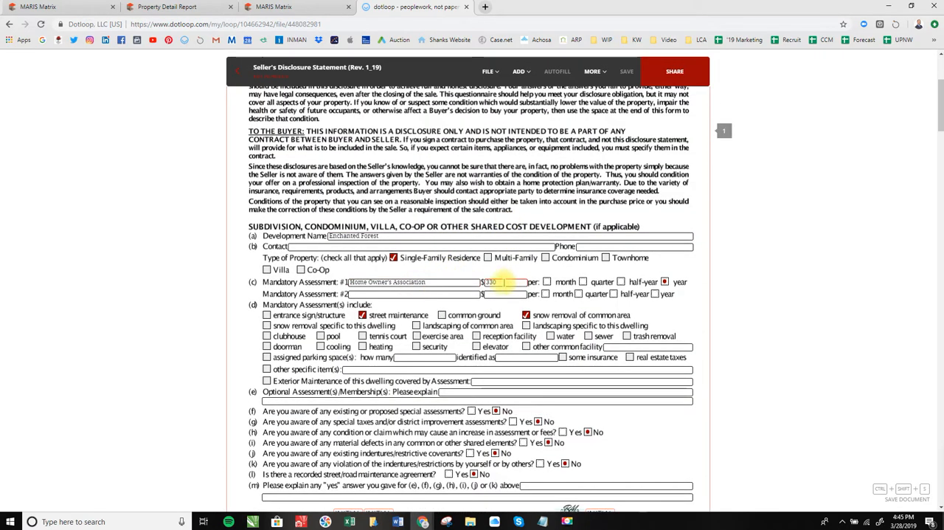
left_click(504, 281)
key("ctrl+c")
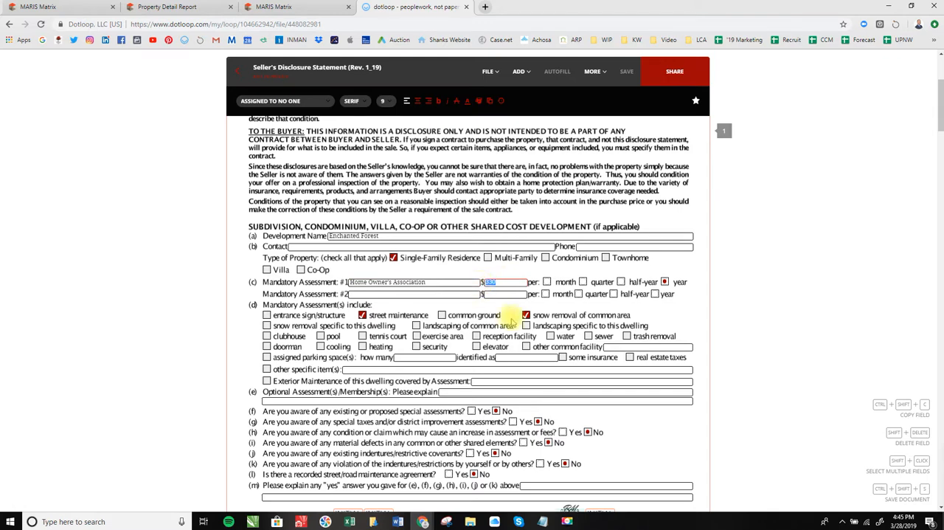
left_click(36, 6)
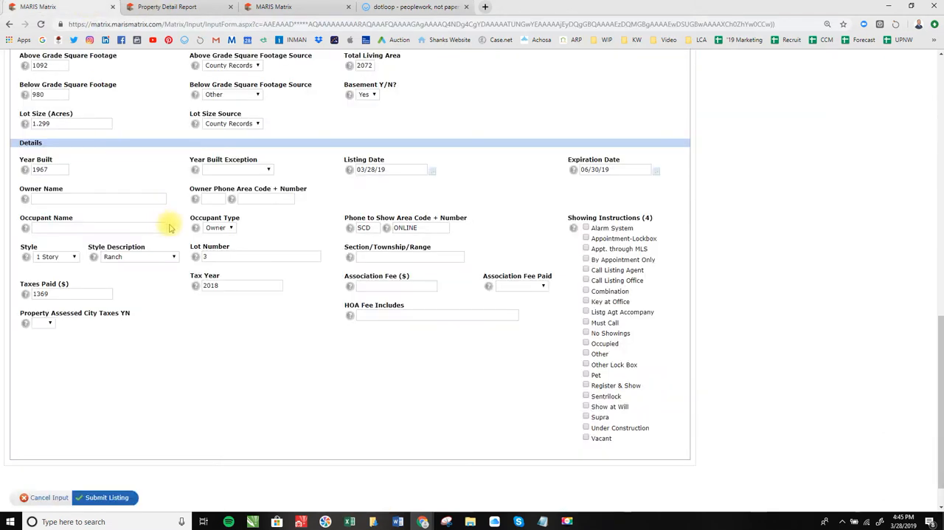
left_click(377, 285)
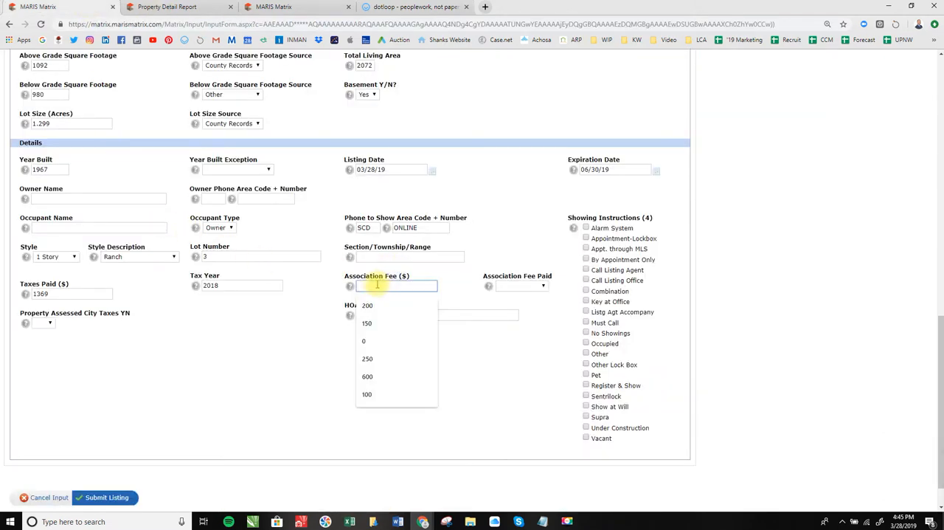
key("ctrl+v")
left_click(523, 287)
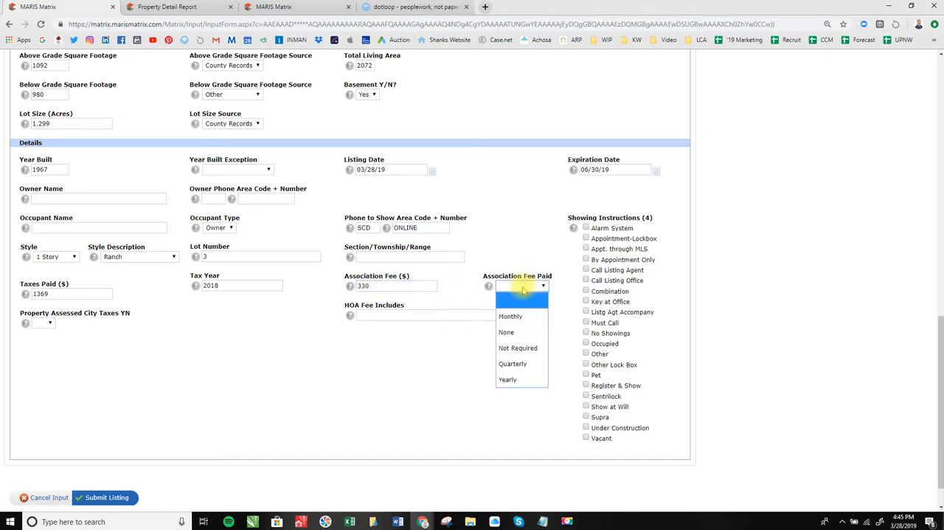
left_click(510, 379)
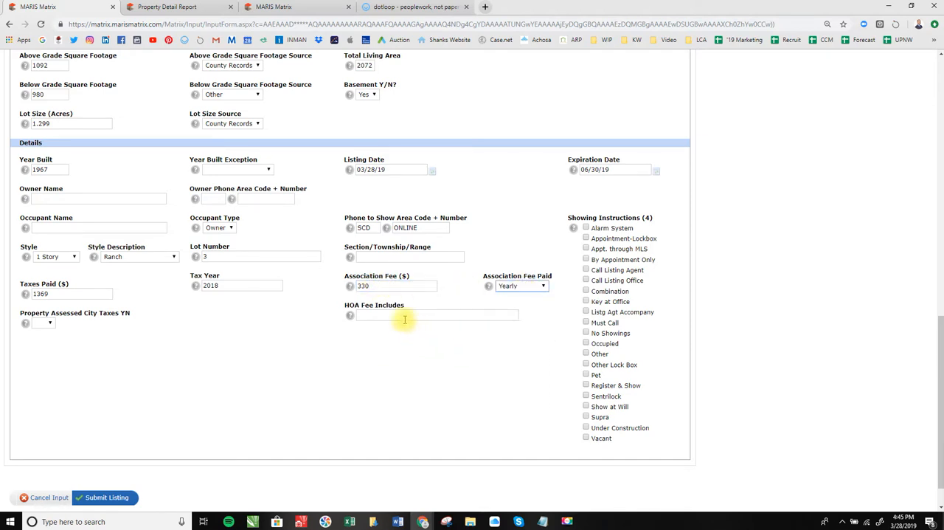
Check the mandatory assessment inclusions in the disclosure and enter "Common Ground, Snow Removal, Street" as what the HOA fee includes
left_click(396, 315)
type("C")
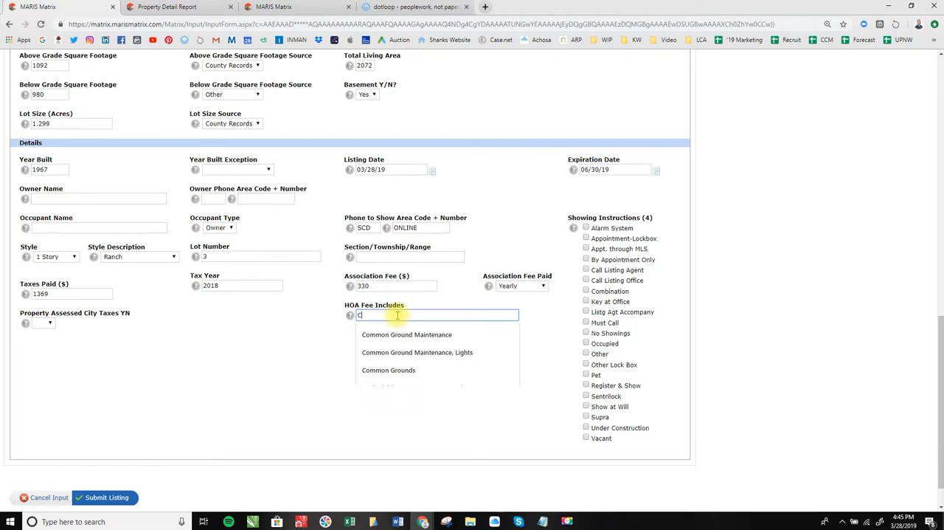
type("ommon Ground ")
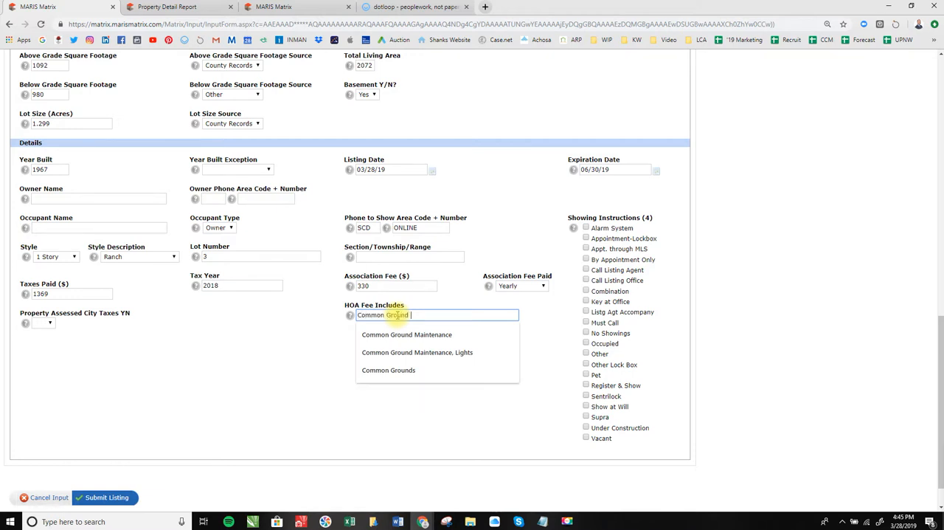
type("&")
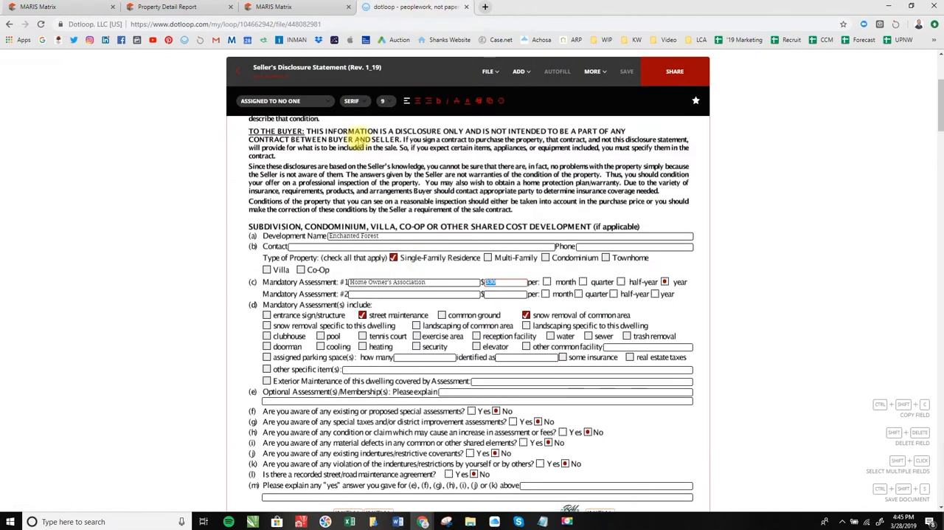
left_click(417, 7)
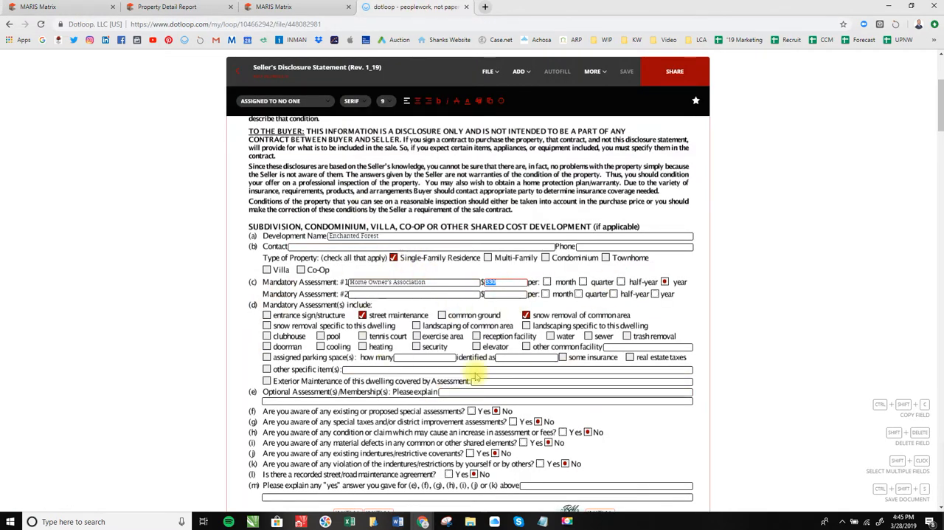
left_click(323, 7)
left_click(30, 7)
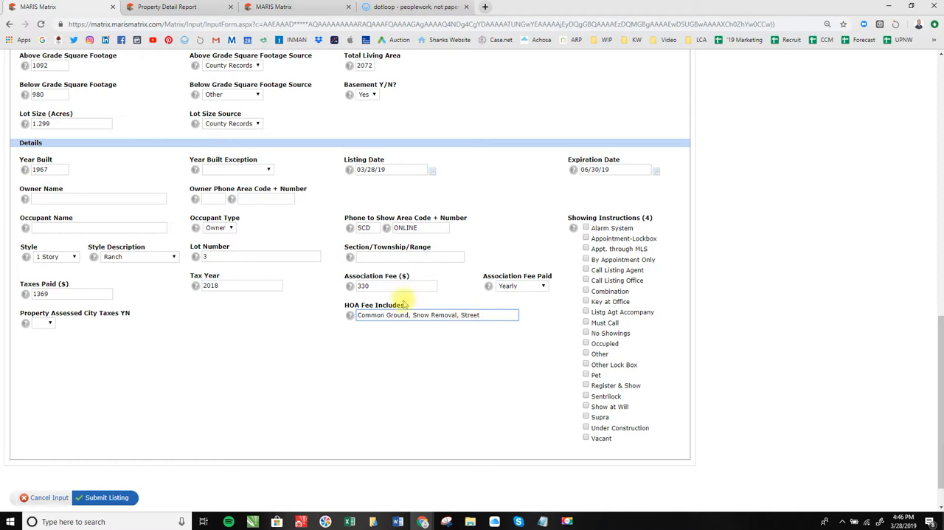
Set Property Assessed City Taxes to No and choose Appt. through MLS as the showing instruction
left_click(50, 323)
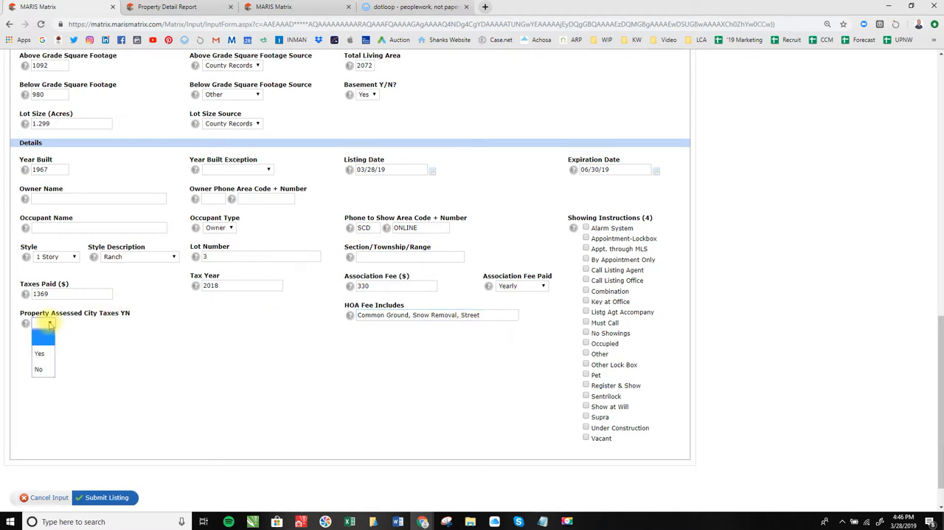
left_click(40, 368)
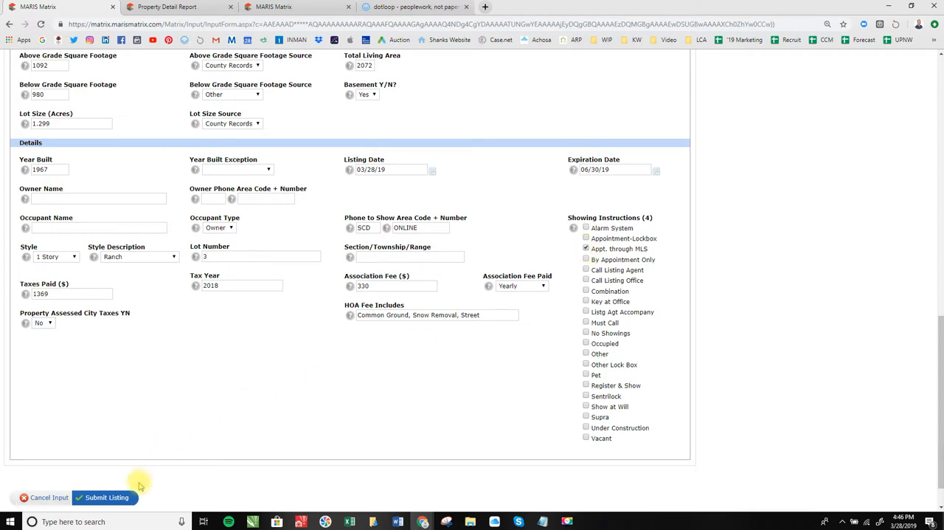
Submit the listing and continue editing it in the Rooms & Baths section
left_click(109, 497)
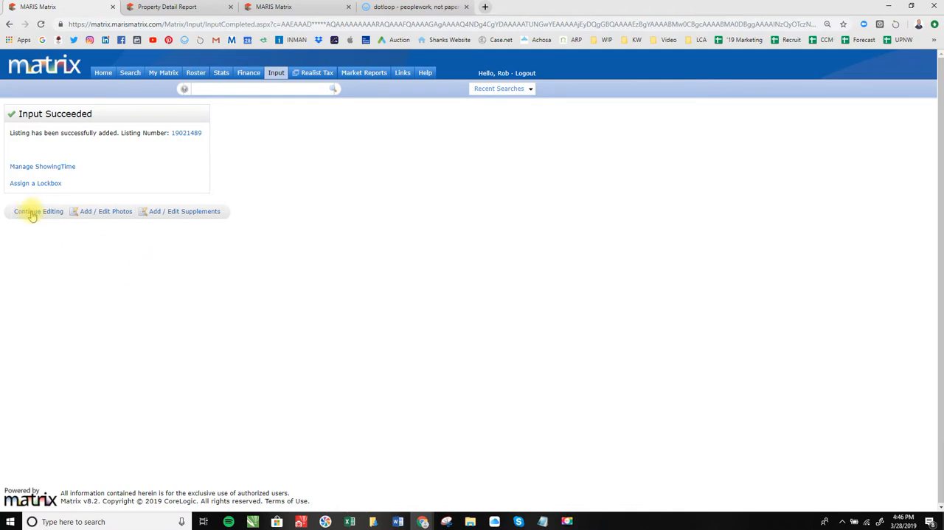
left_click(106, 211)
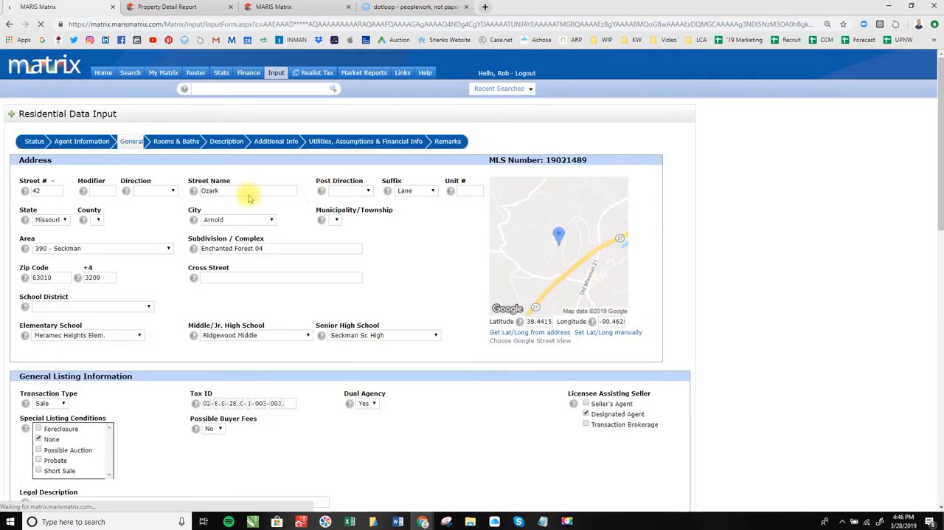
left_click(177, 144)
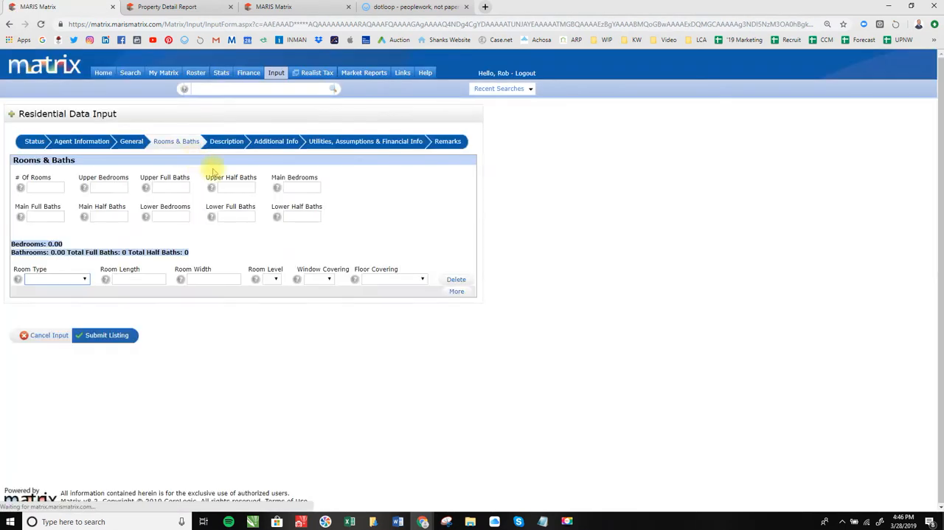
Set the listing's number of rooms to 7
left_click(50, 187)
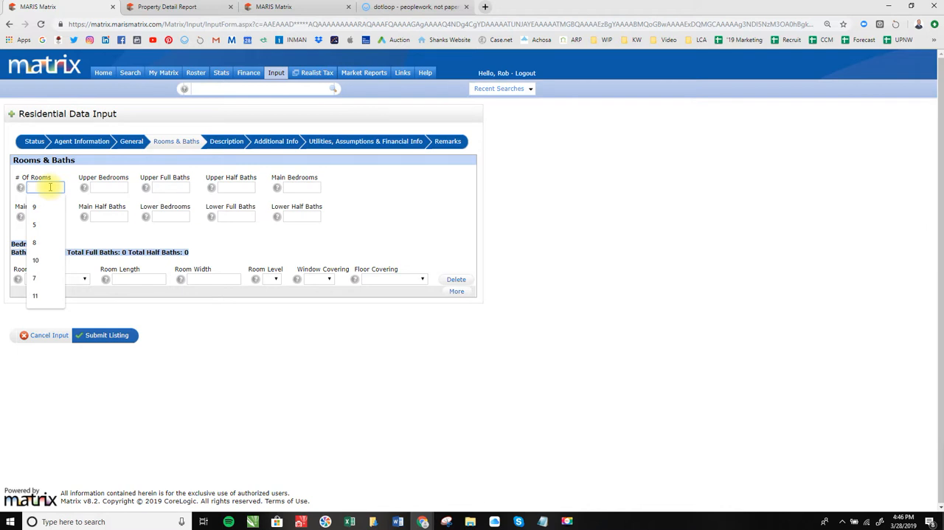
type("7")
key("Tab")
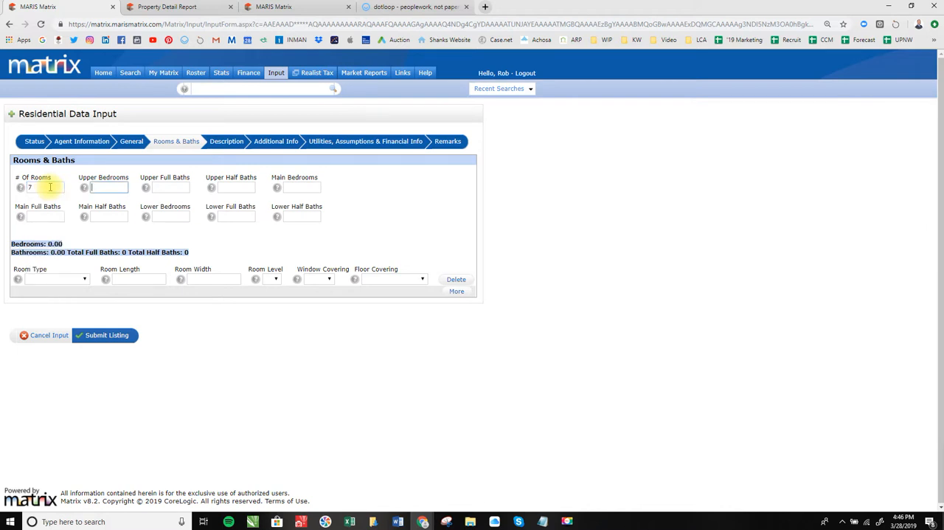
type("3")
key("Tab")
type("1")
key("Tab")
type("0")
key("Tab")
key("shift+Tab")
key("shift+Tab")
Enter 0 for the upper level's bedrooms, full baths and half baths
type("0")
key("Tab")
type("0")
key("Tab")
type("0")
key("Tab")
Enter 3 bedrooms, 1 full bath and 0 half baths for the main level, and 0 for lower bedrooms
type("3")
key("Tab")
type("1")
key("Tab")
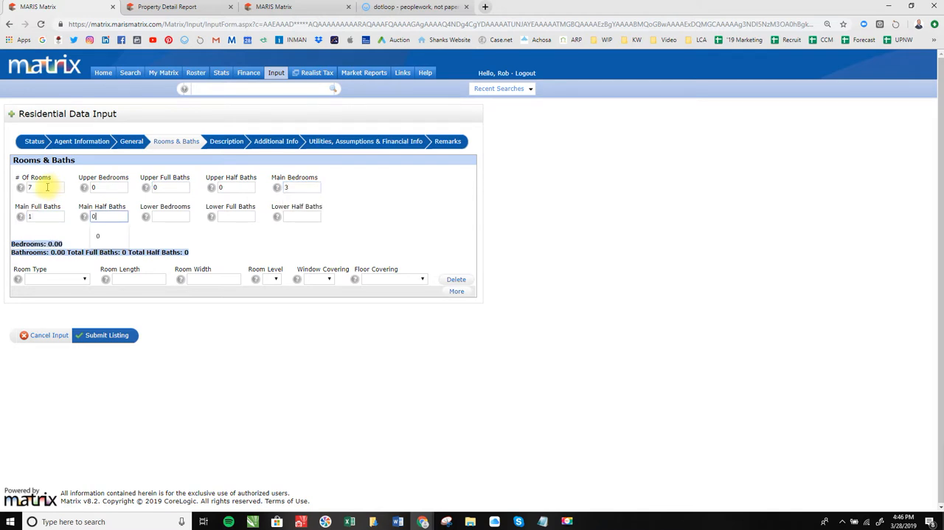
type("0")
key("Tab")
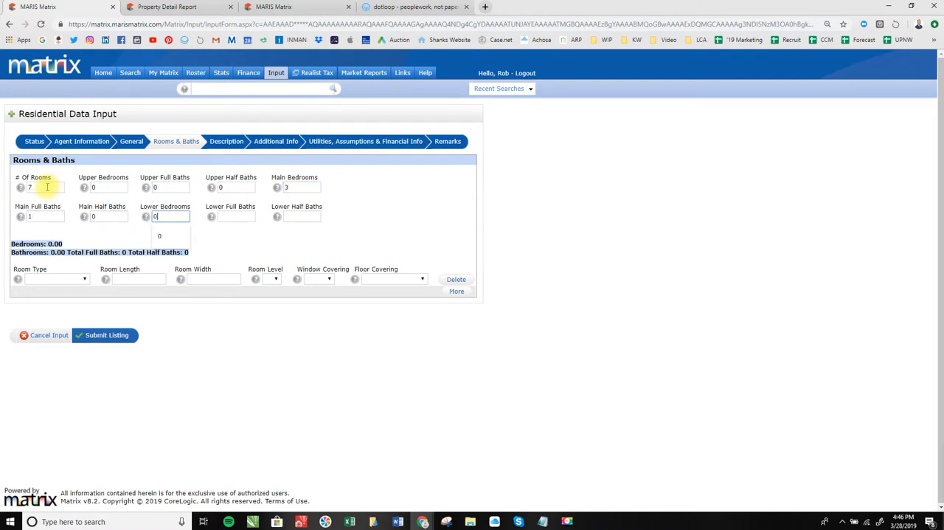
Enter 1 full bath and 0 half baths for the lower level
key("Tab")
key("Tab")
key("Tab")
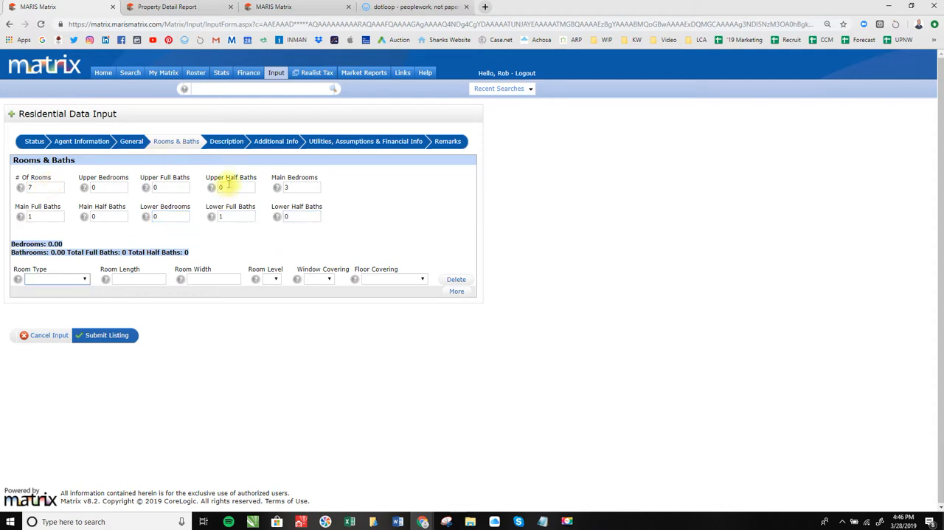
Review the cancelled listing's room types, dimensions, levels, flooring and window coverings, and return to the residential input form
left_click(204, 7)
left_click(269, 9)
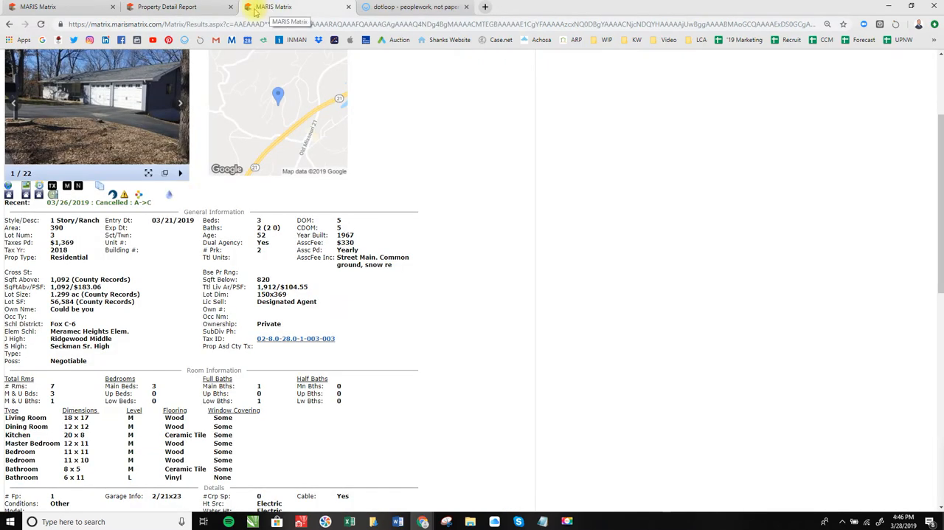
scroll(148, 266, "down", 3)
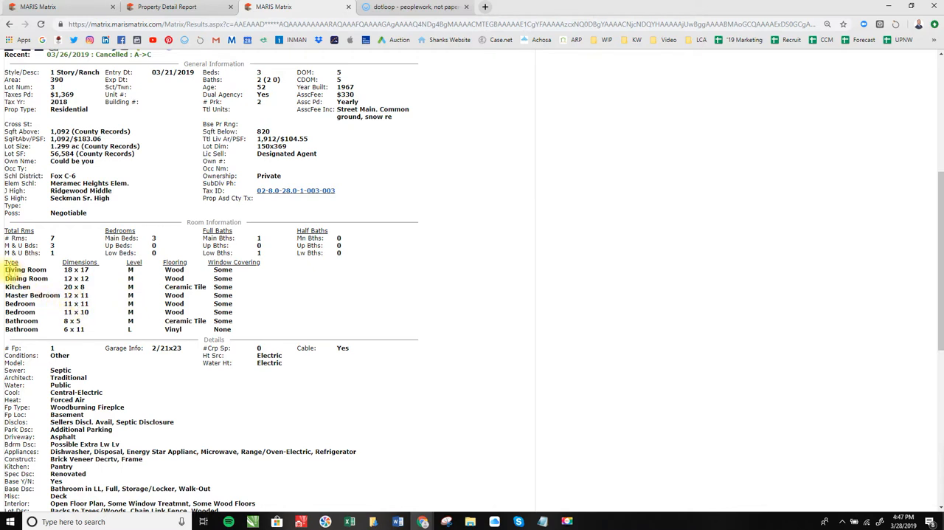
left_click_drag(8, 265, 259, 302)
left_click(259, 301)
left_click(184, 6)
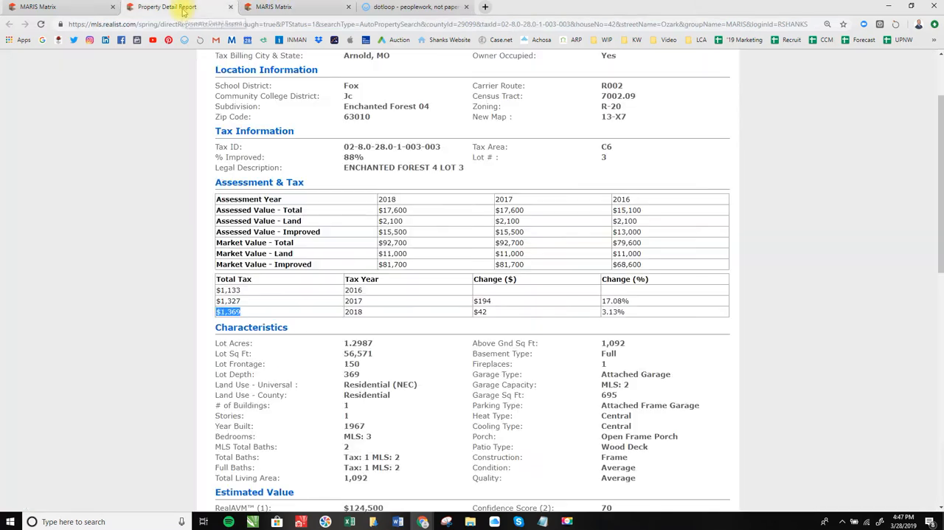
left_click(103, 10)
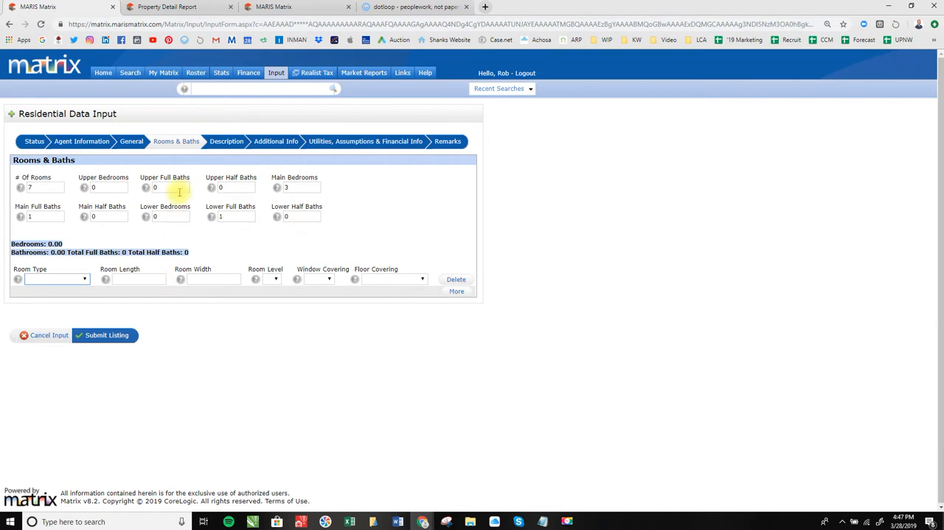
In the Description section, select Traditional architecture and Vinyl Siding construction
left_click(226, 141)
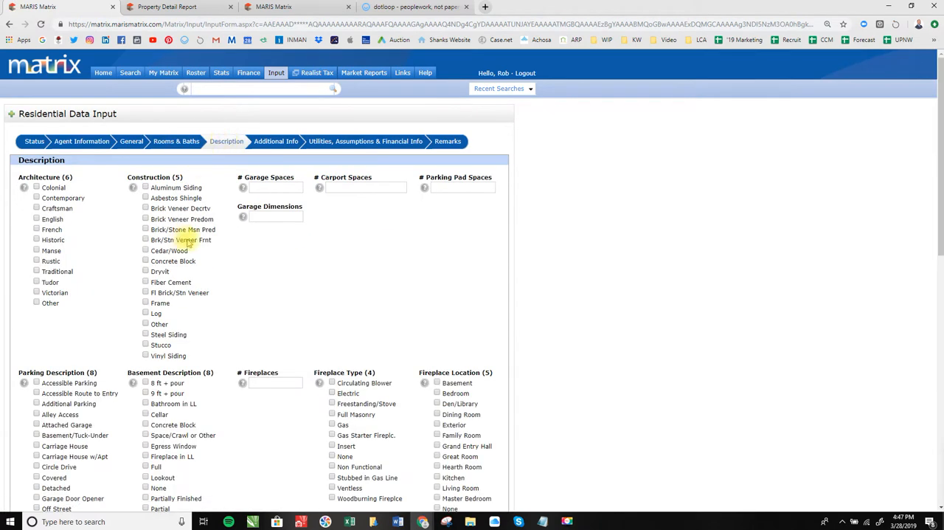
scroll(188, 244, "down", 1)
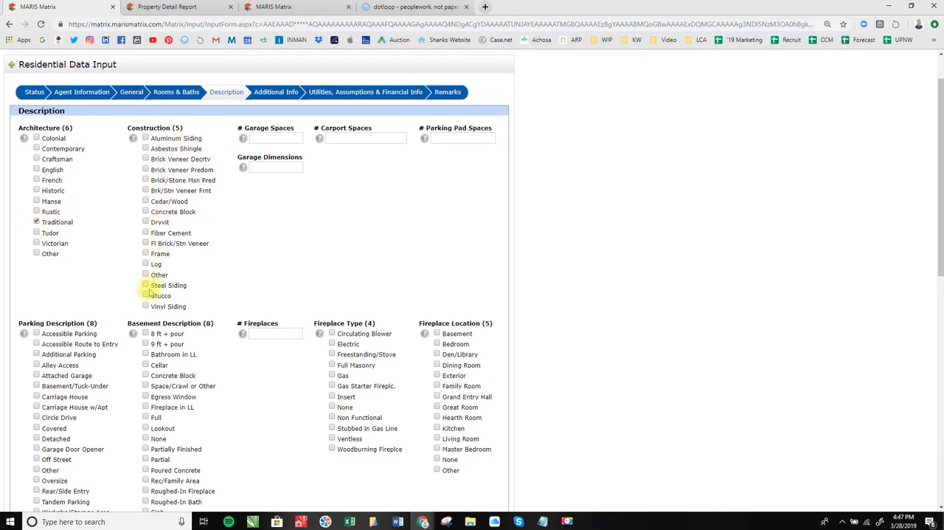
left_click(146, 305)
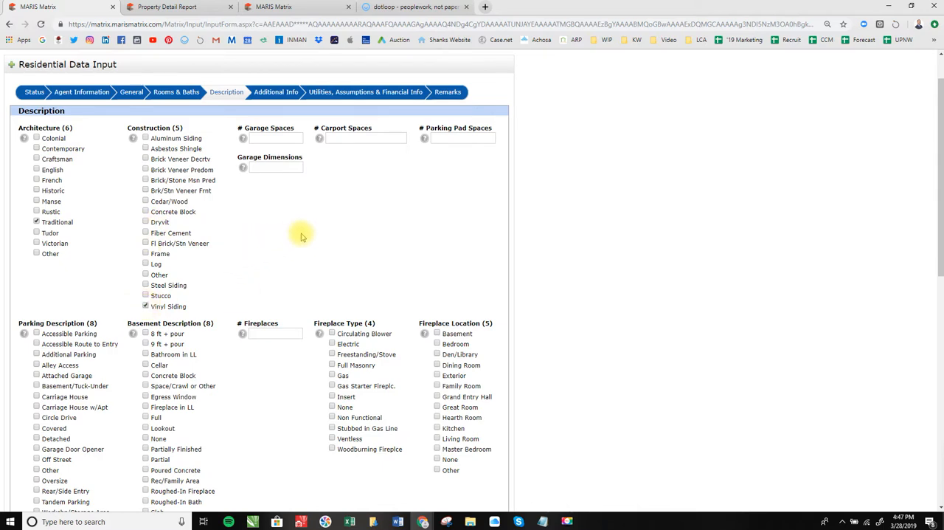
Switch to File Explorer and open the listed property's MLS photo folder inside CUST PROPs
key("alt+Tab")
left_click(302, 236)
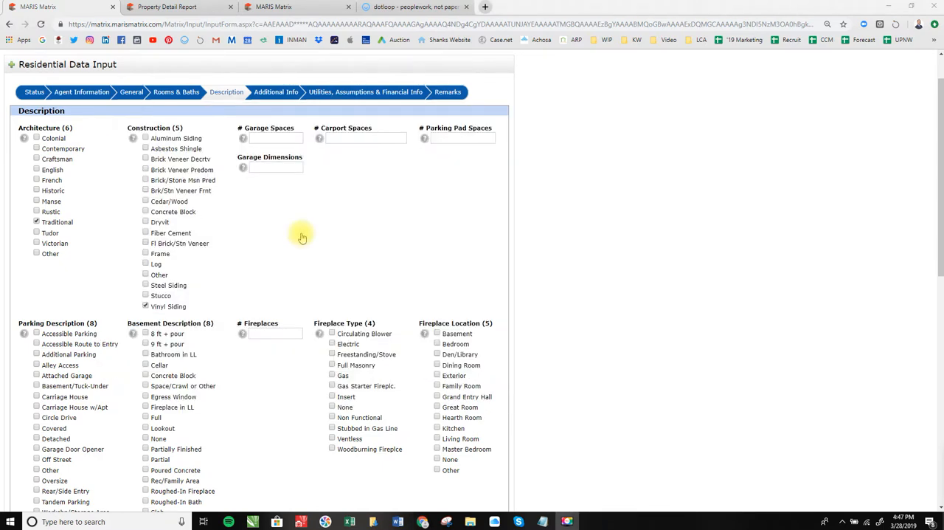
key("super+d")
left_click(56, 225)
double_click(56, 225)
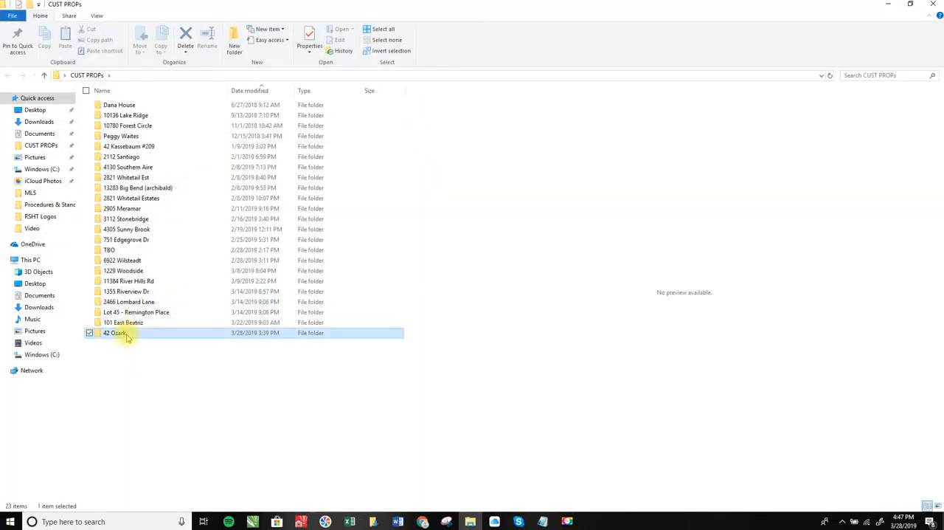
double_click(127, 336)
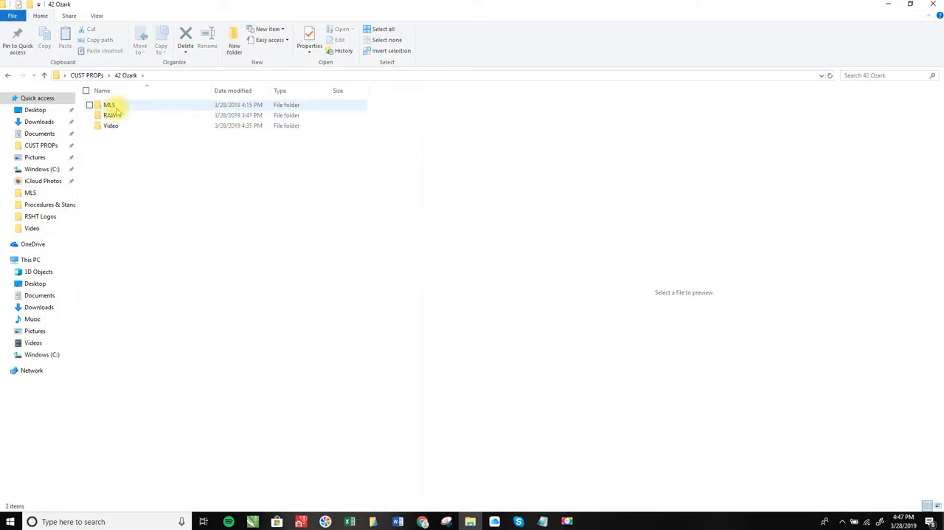
double_click(114, 108)
Examine the siding in the exterior photos LCphoto.jpg, LCphoto-5.jpg at close range, and LCphoto-50.jpg
left_click(337, 114)
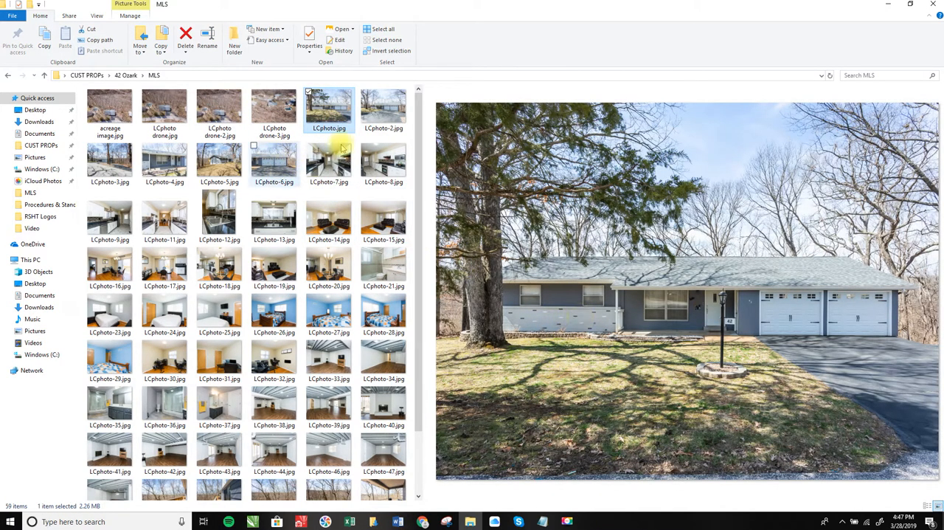
left_click(222, 165)
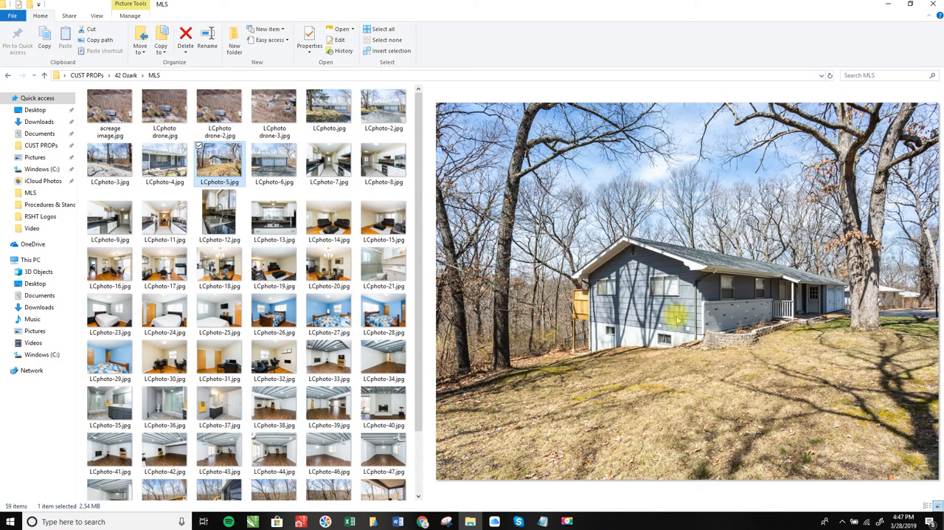
double_click(214, 165)
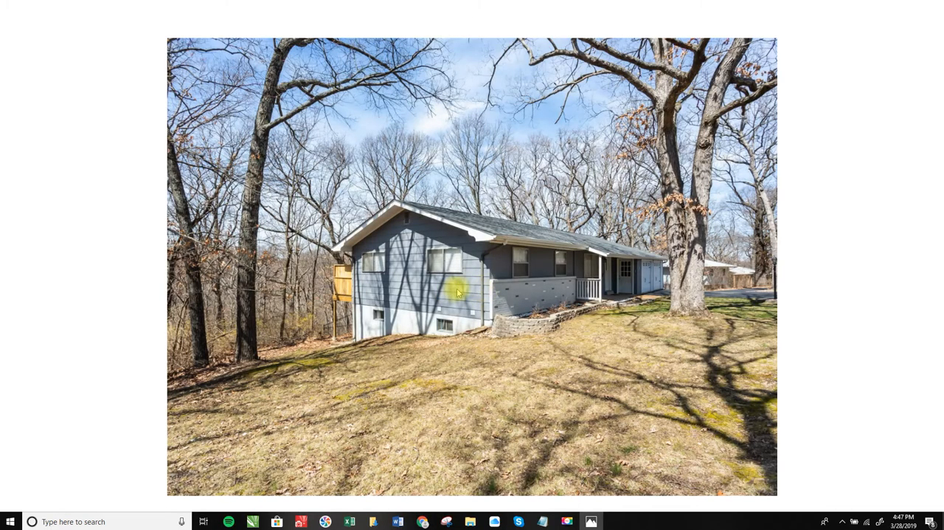
scroll(457, 293, "up", 5)
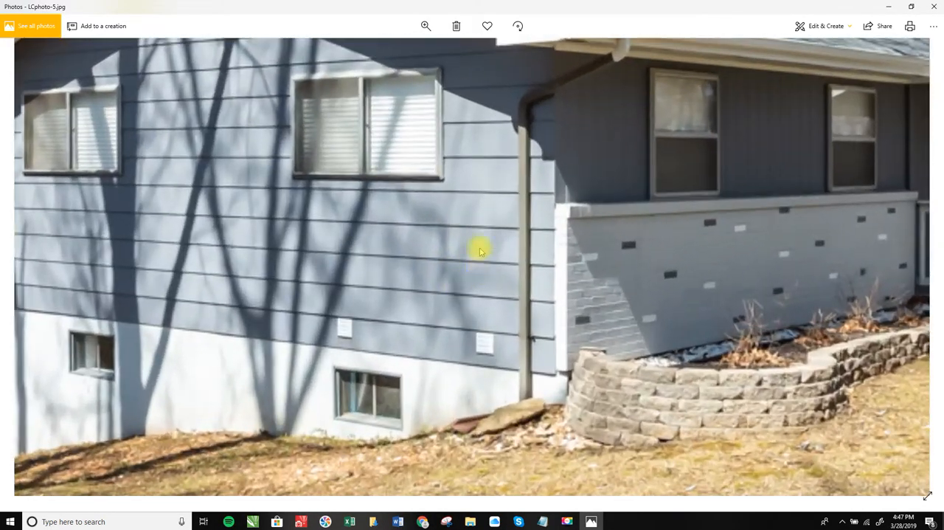
scroll(443, 218, "down", 3)
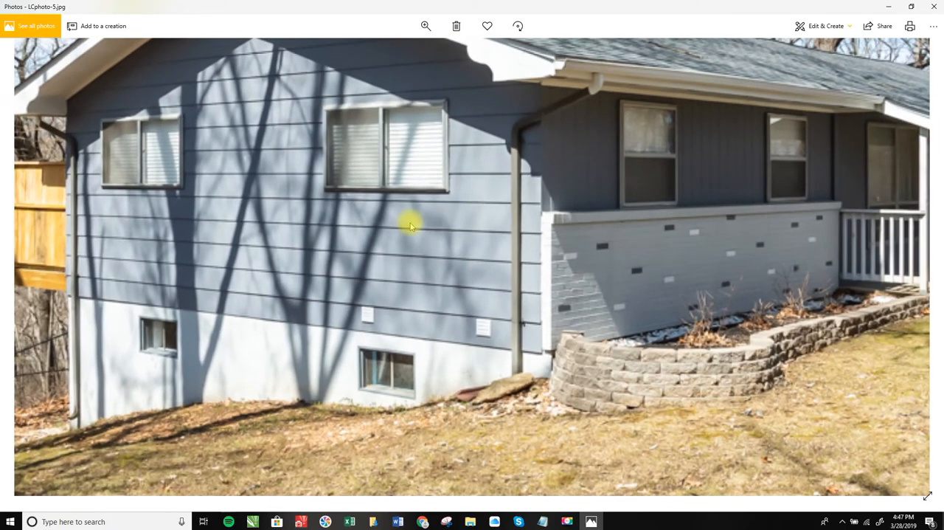
scroll(411, 226, "down", 2)
scroll(412, 227, "down", 3)
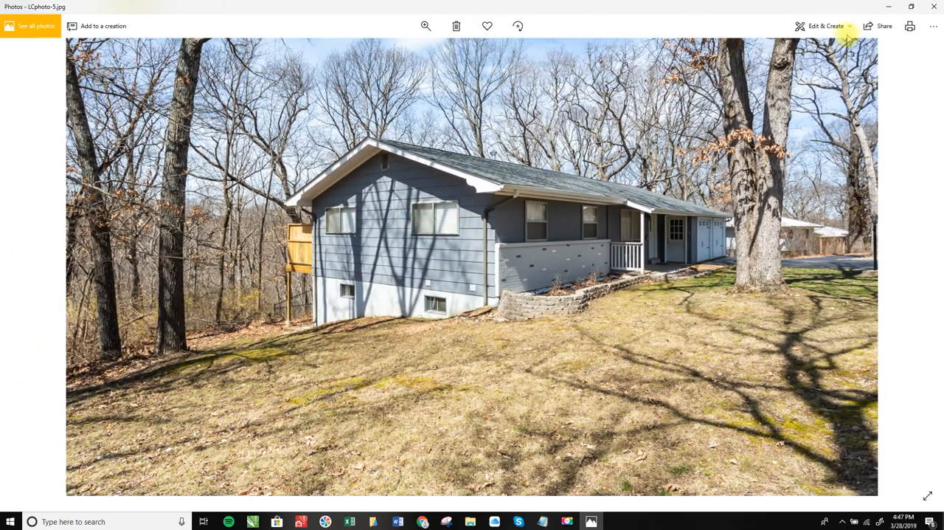
left_click(934, 6)
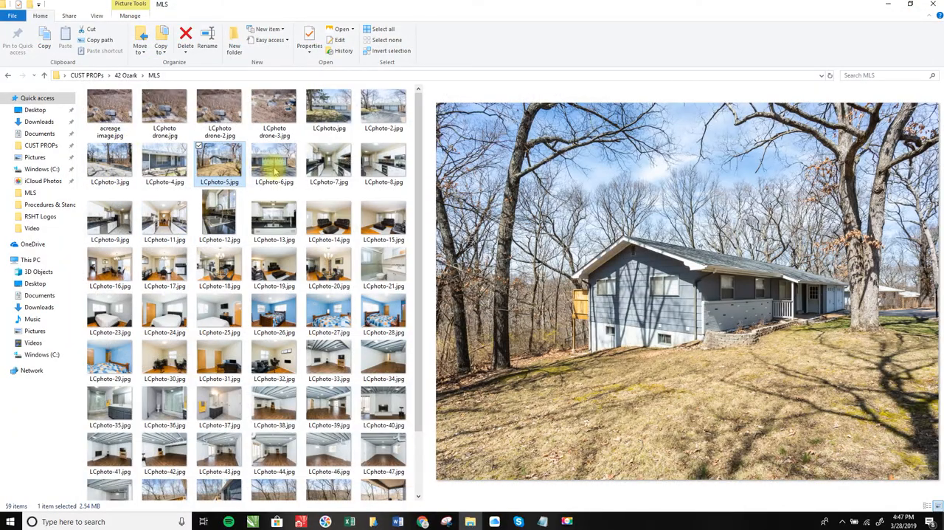
scroll(413, 221, "down", 1)
scroll(410, 253, "down", 1)
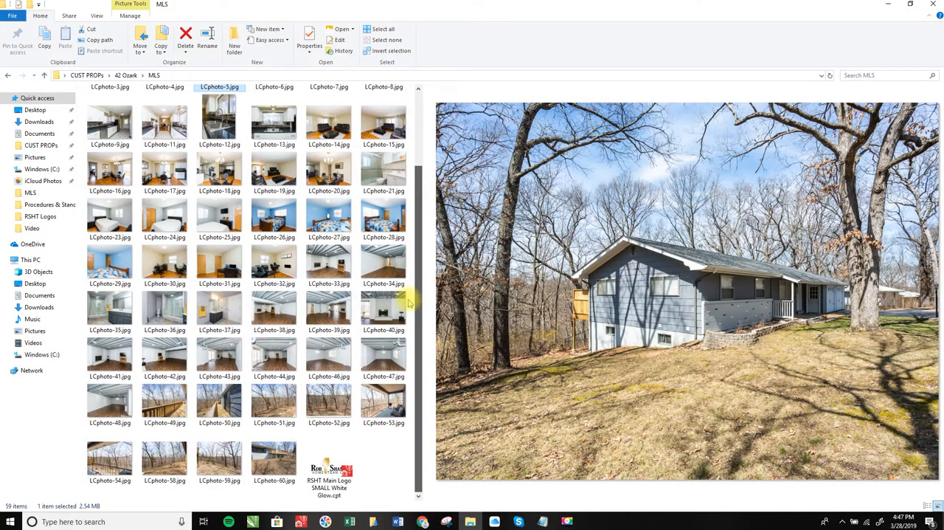
left_click(223, 400)
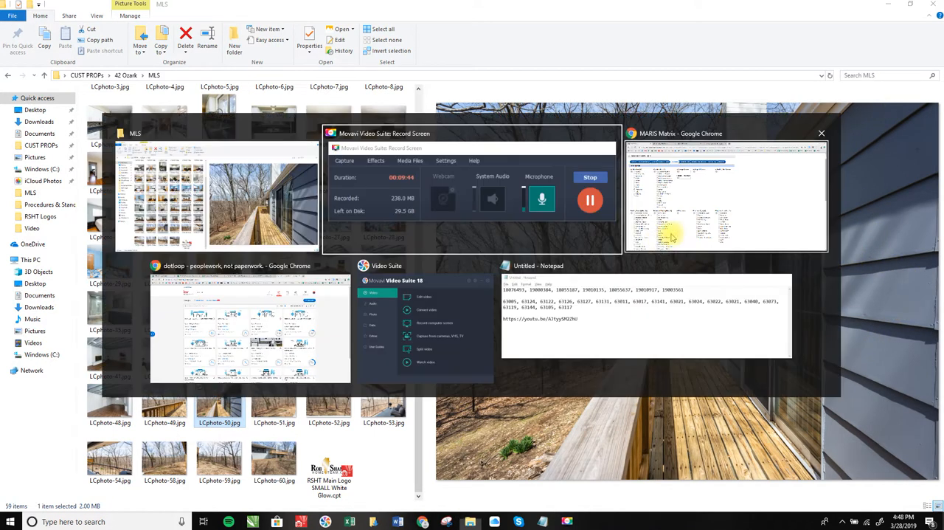
Back in the Matrix form, replace Vinyl Siding with Brk/Stn Veneer Frnt and Other as the construction types
key("alt+Tab")
left_click(653, 233)
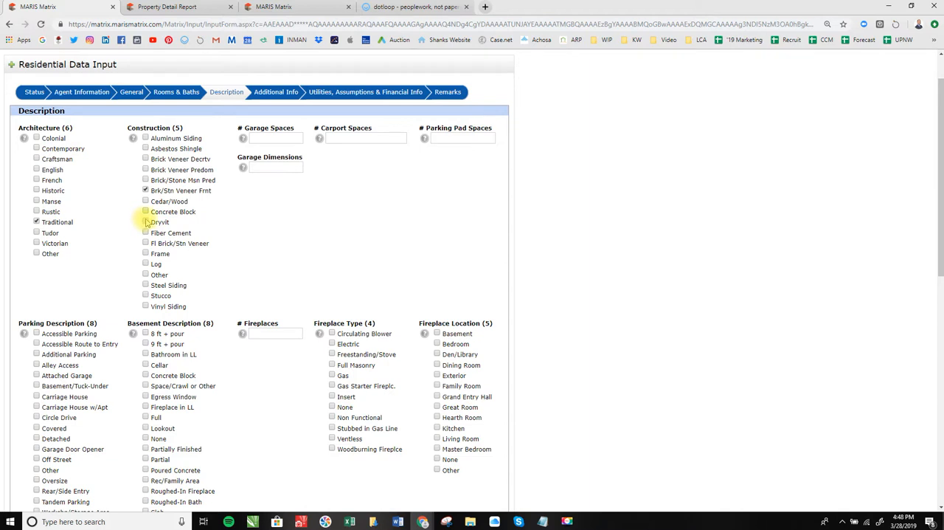
left_click(145, 275)
Enter 2 garage spaces, 0 carport spaces and 3 parking pad spaces, with Oversized as the garage dimensions
left_click(274, 139)
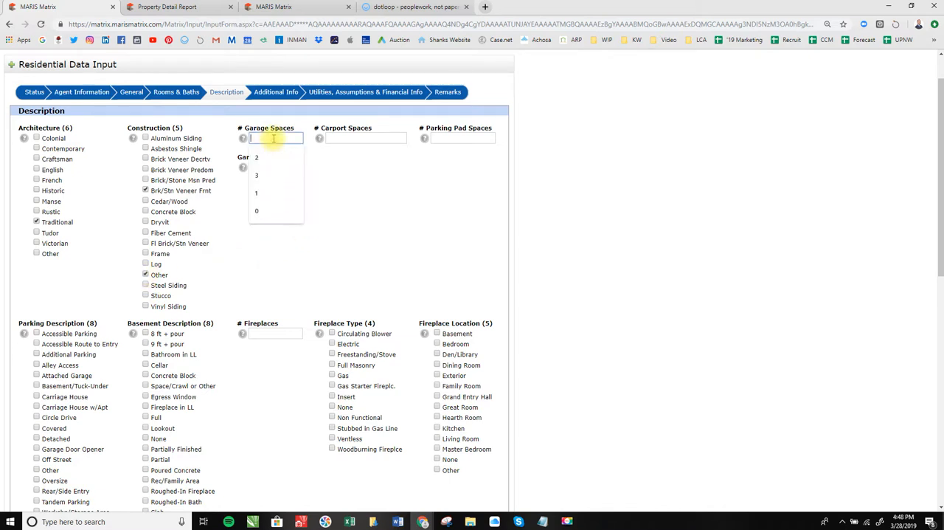
type("2")
left_click(348, 138)
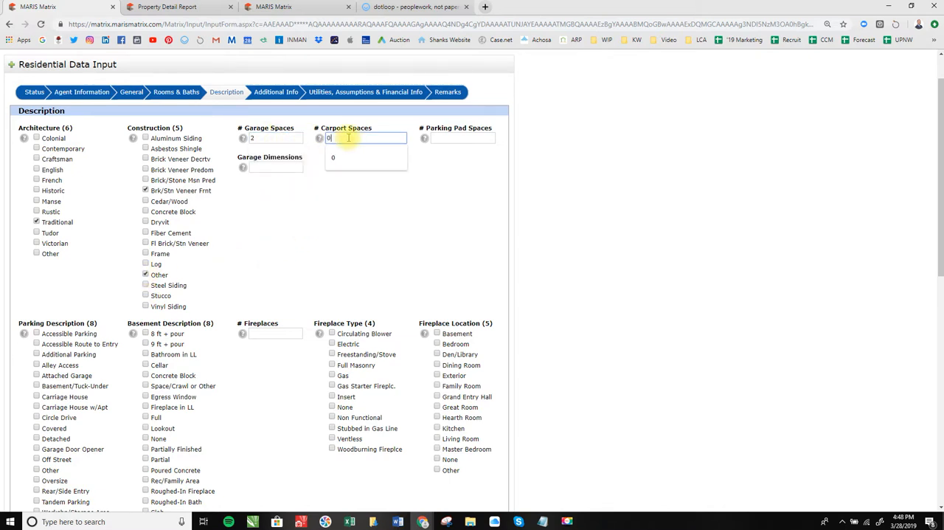
key("Tab")
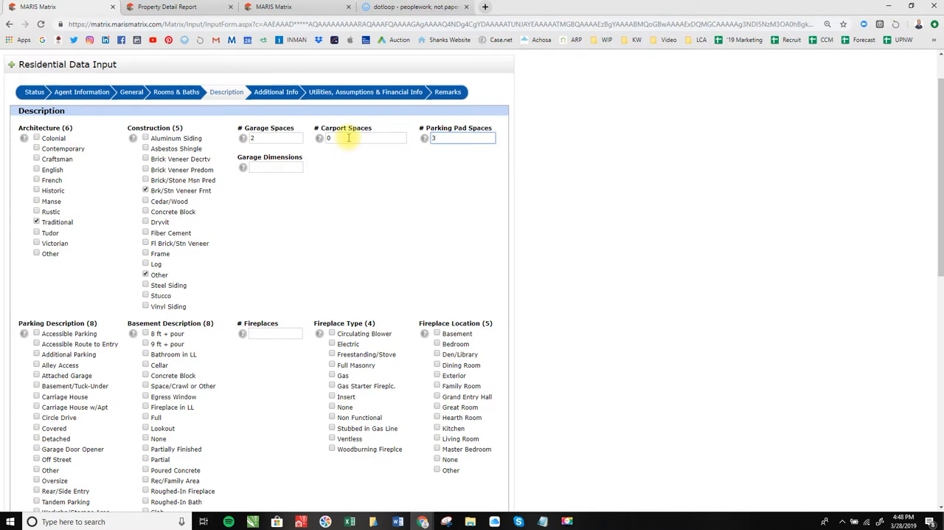
key("Tab")
left_click(263, 161)
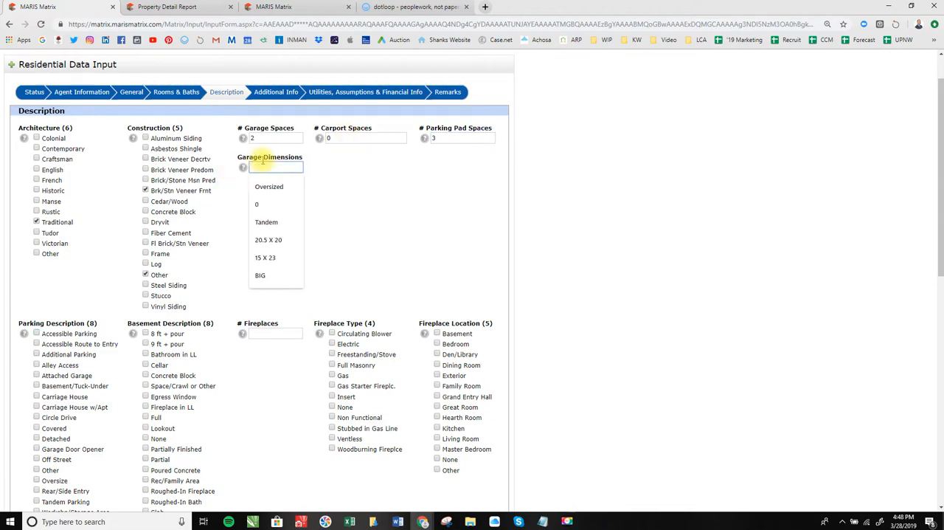
left_click(270, 186)
Select Attached Garage, Circle Drive and Garage Door Opener for the parking description
scroll(378, 186, "down", 2)
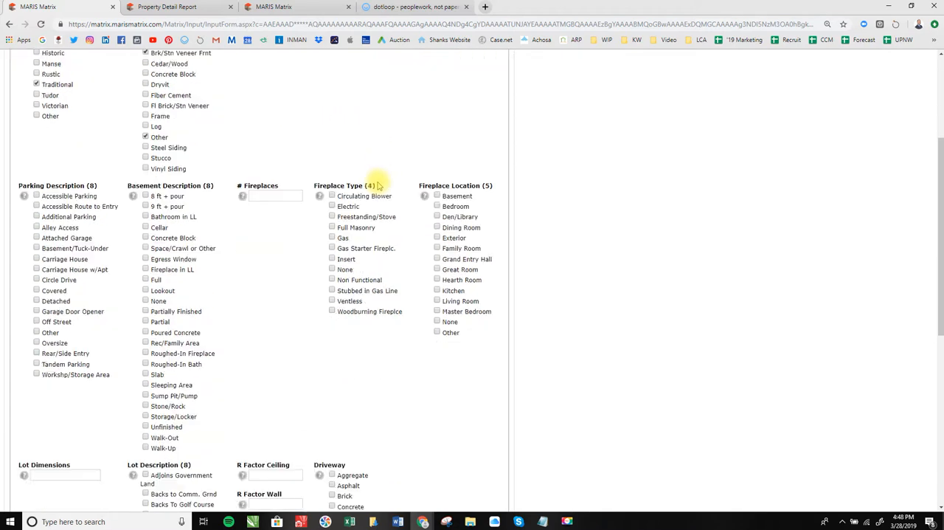
scroll(276, 211, "down", 2)
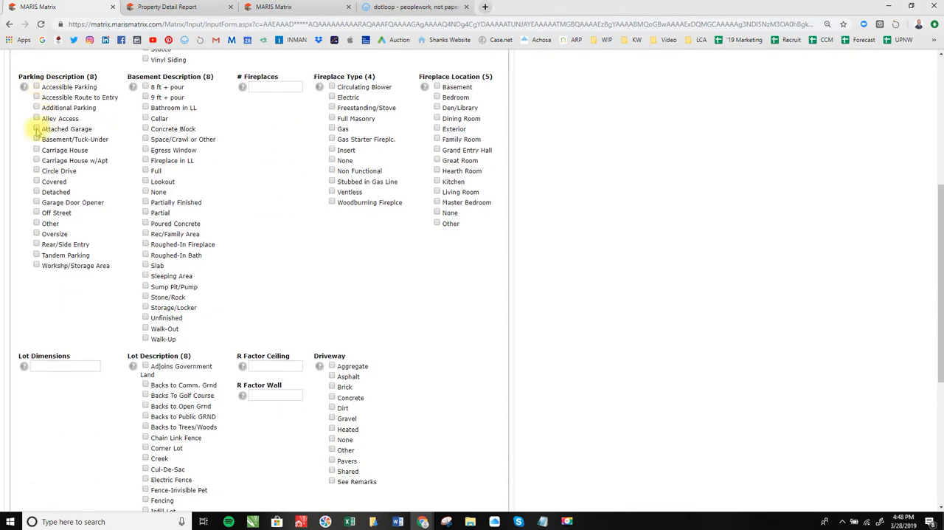
left_click(36, 130)
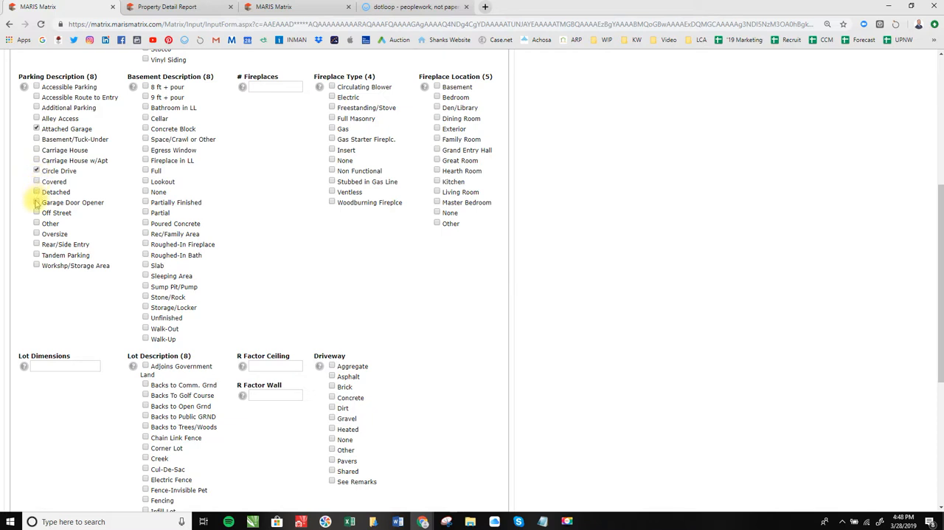
left_click(37, 202)
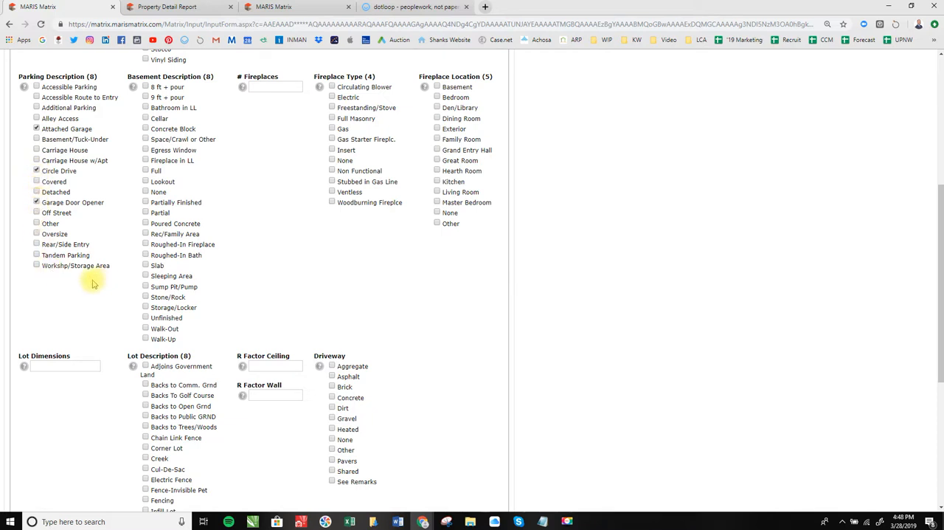
Select 8 ft + pour, Walk-Out, Full, Fireplace in LL, Egress Window and Partially Finished for the basement description
left_click(145, 87)
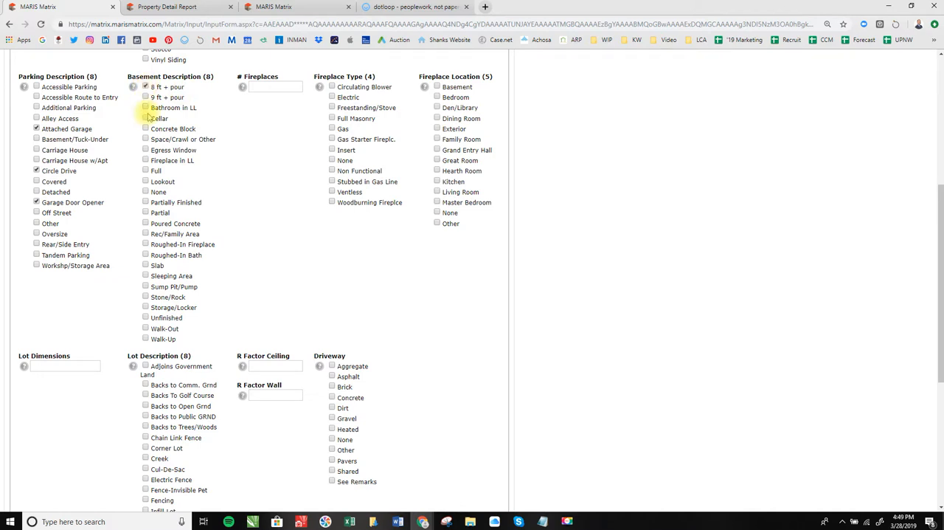
left_click(145, 329)
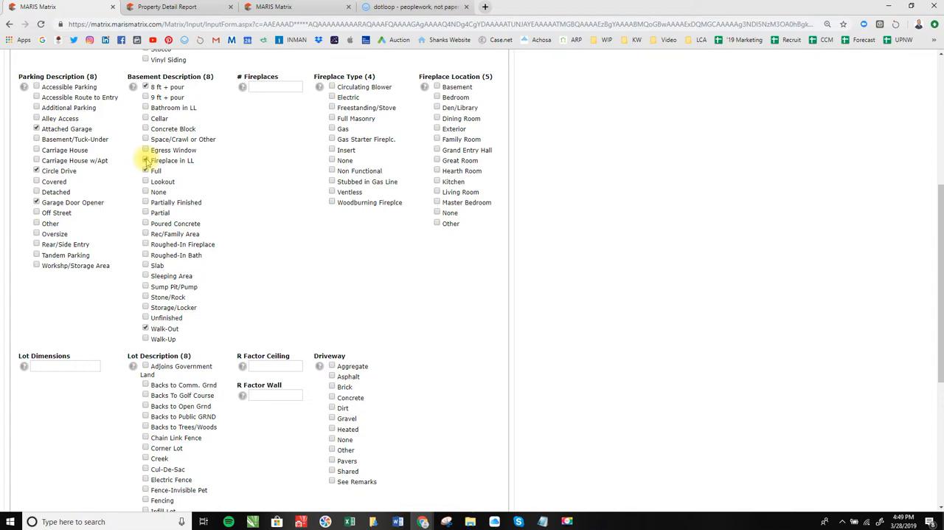
left_click(145, 160)
left_click(145, 149)
left_click(145, 204)
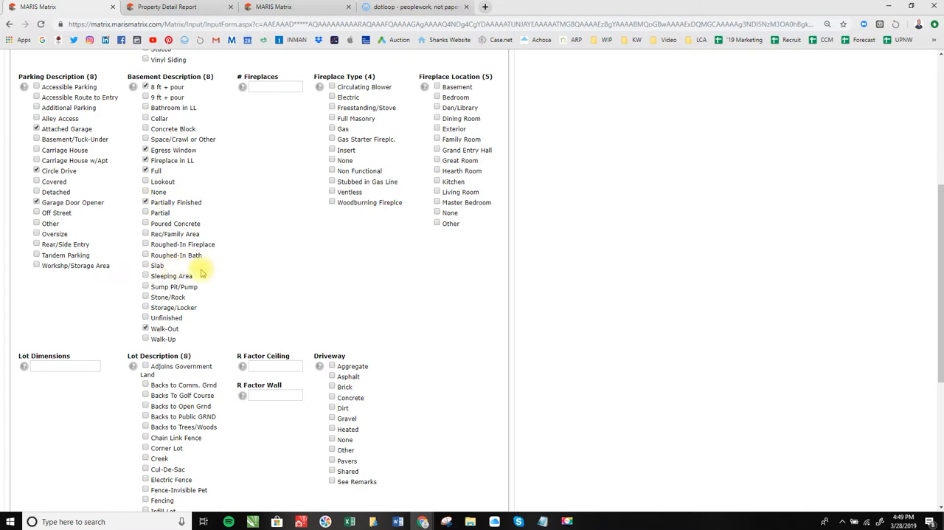
Set the number of fireplaces to 1
left_click(263, 85)
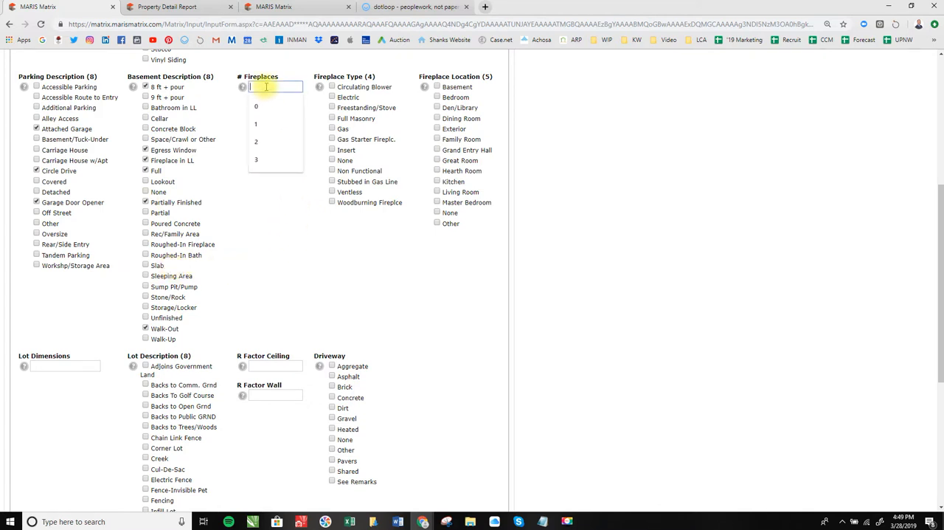
type("1")
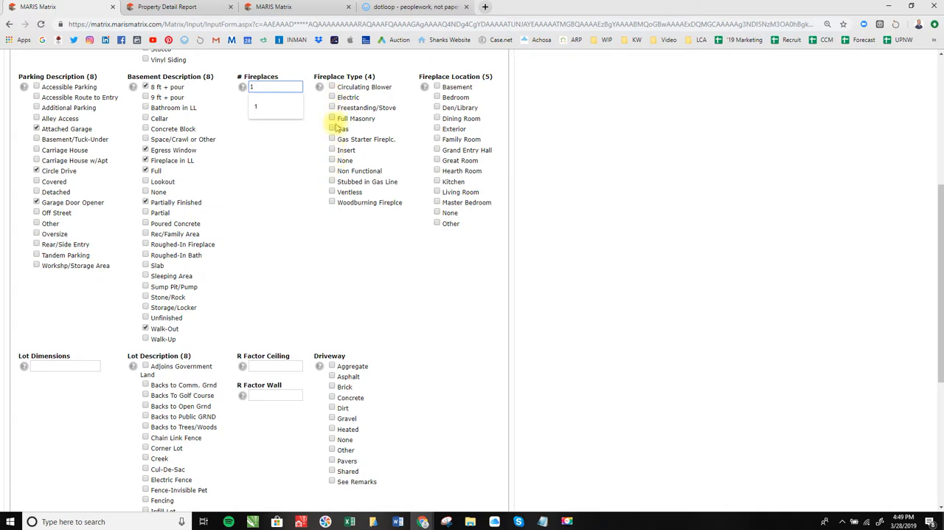
Select Woodburning Fireplce as the fireplace type and Basement as the fireplace location
left_click(332, 203)
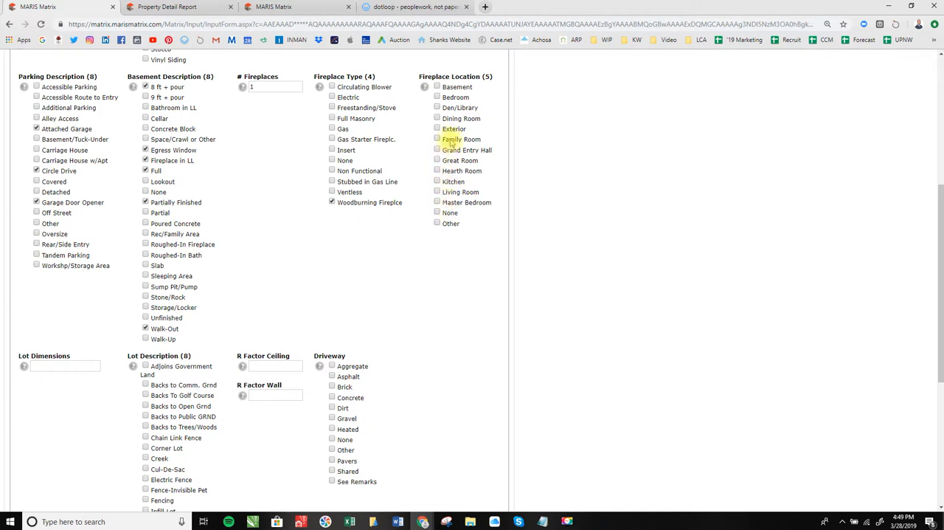
left_click(437, 87)
Open the property's interactive map from the prior listing and display the lot dimensions of its parcel
scroll(354, 232, "down", 3)
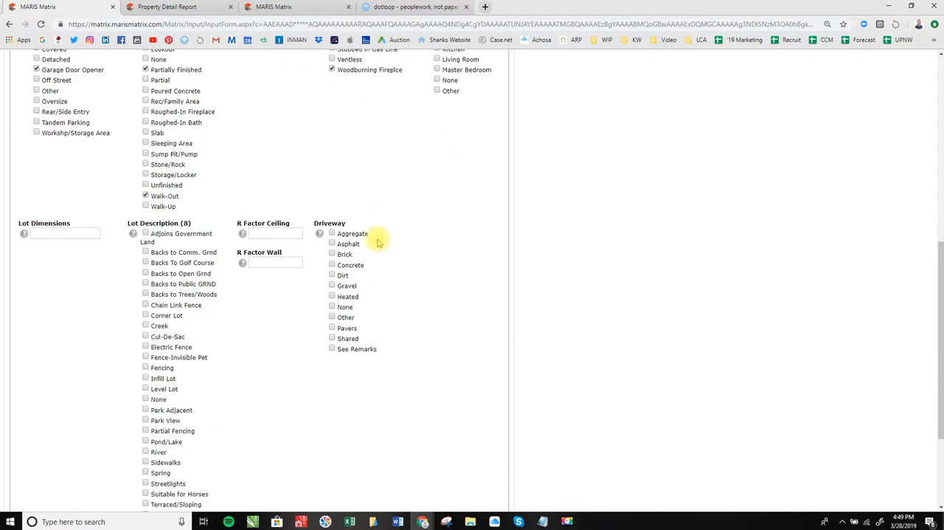
left_click(82, 118)
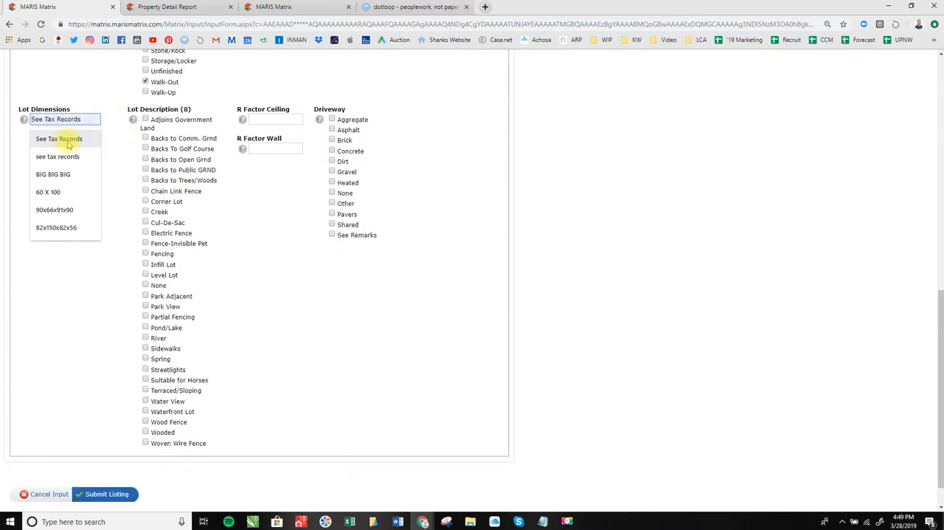
left_click(273, 7)
scroll(424, 180, "up", 3)
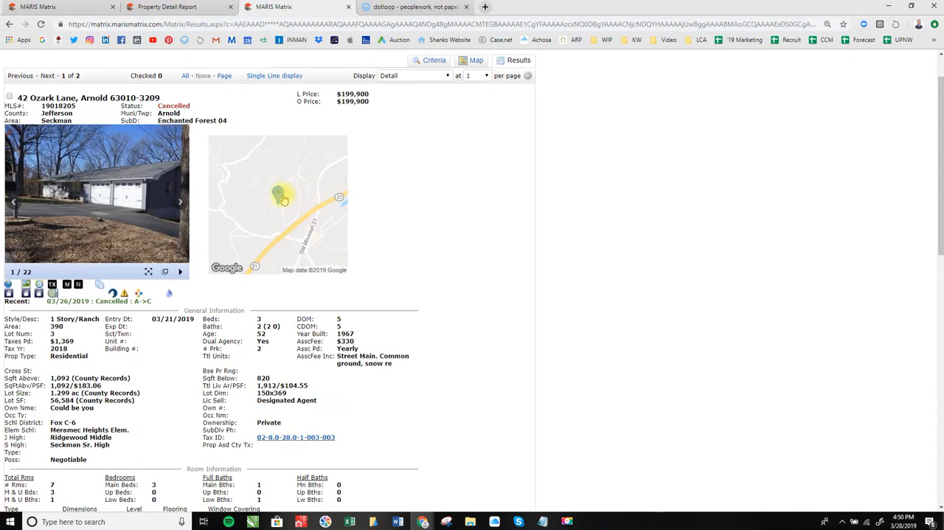
left_click(64, 9)
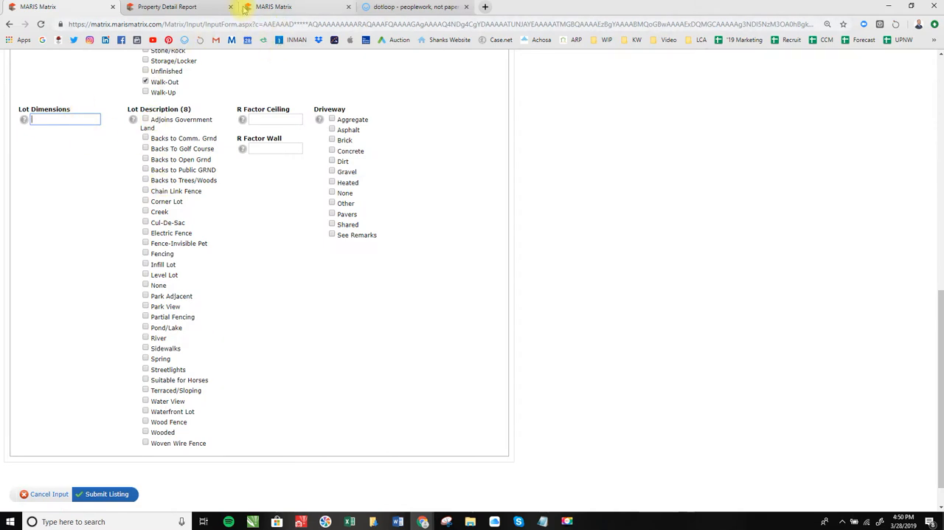
left_click(267, 7)
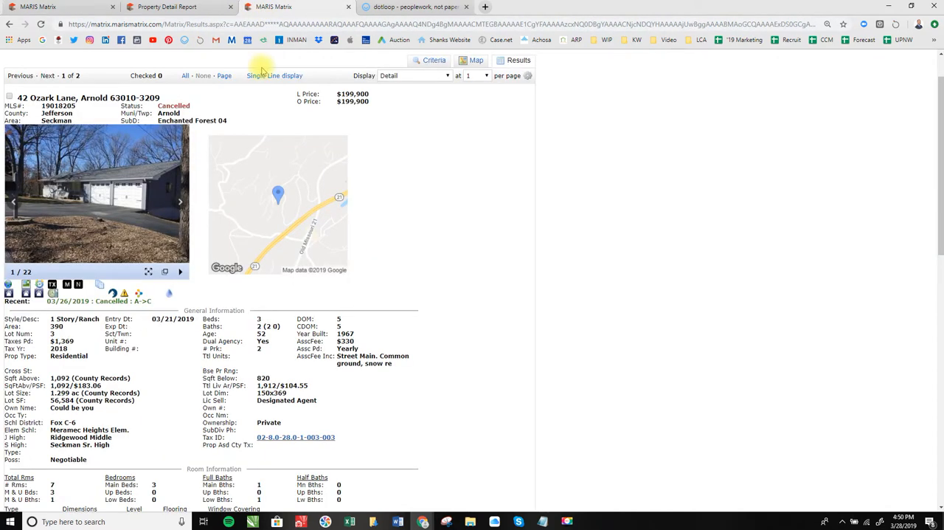
left_click(287, 204)
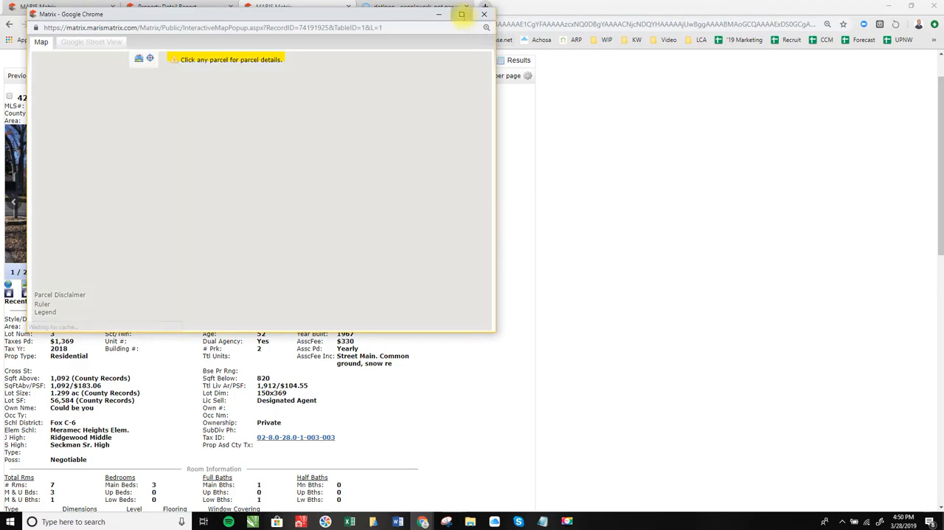
left_click(464, 17)
scroll(479, 280, "up", 2)
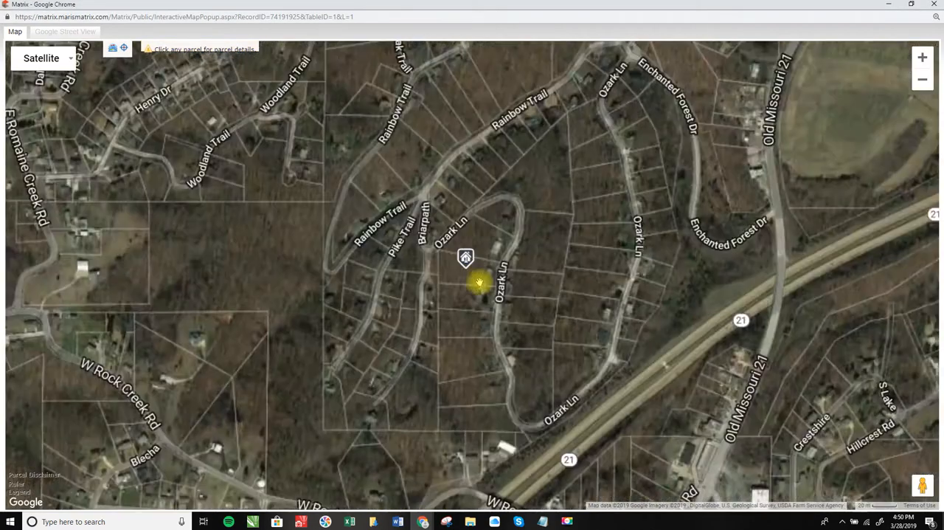
scroll(468, 265, "up", 1)
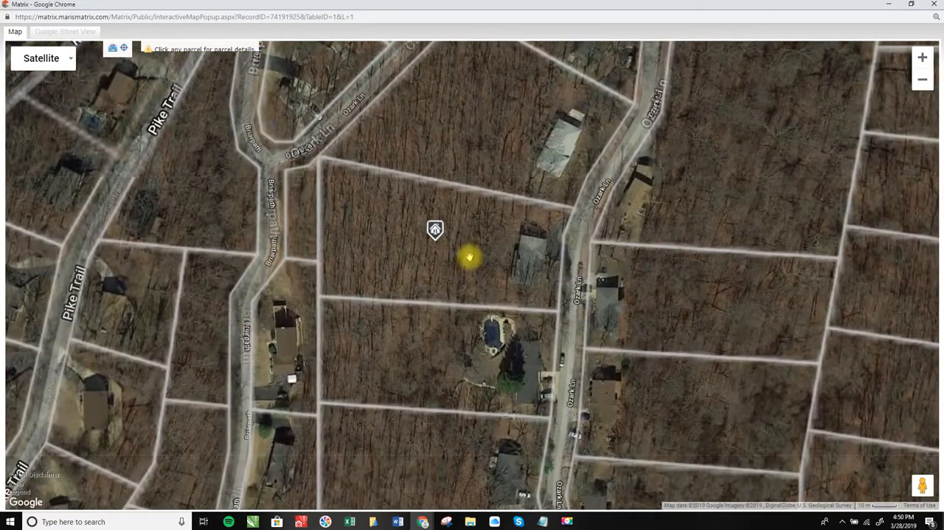
left_click(468, 262)
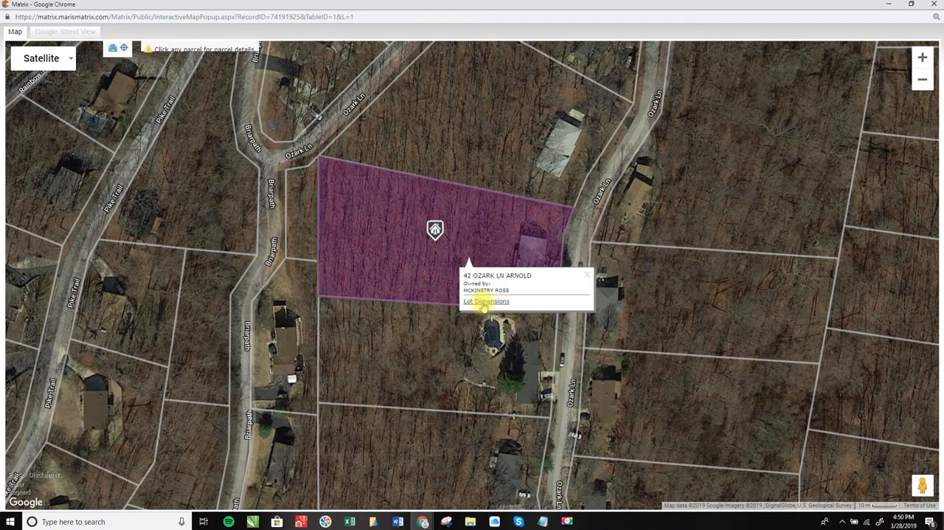
left_click(484, 302)
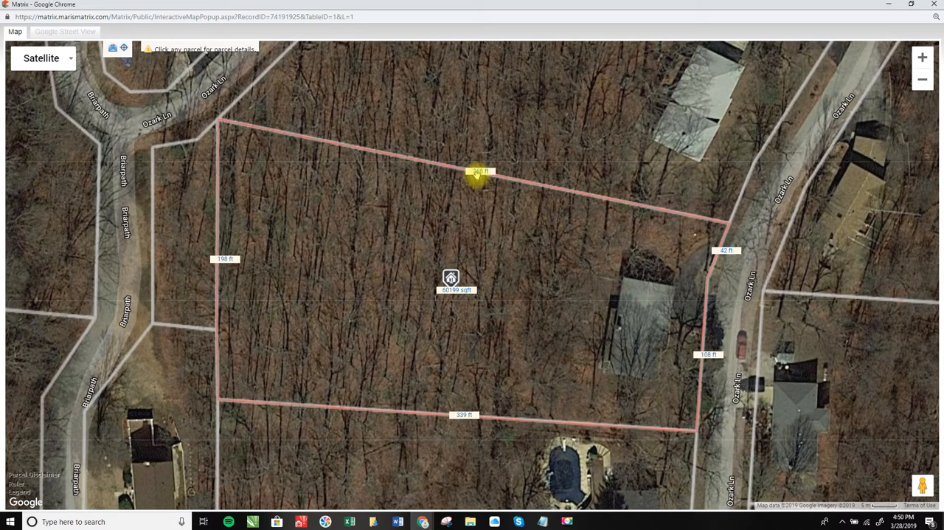
Enter 368x198x339x150 as the listing's lot dimensions from the parcel map, and close the map window
key("alt+Tab")
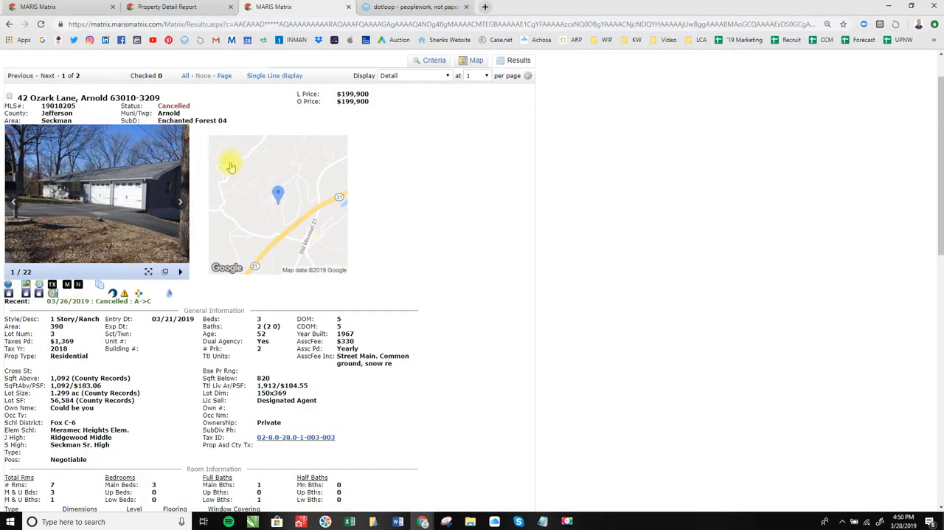
left_click(74, 8)
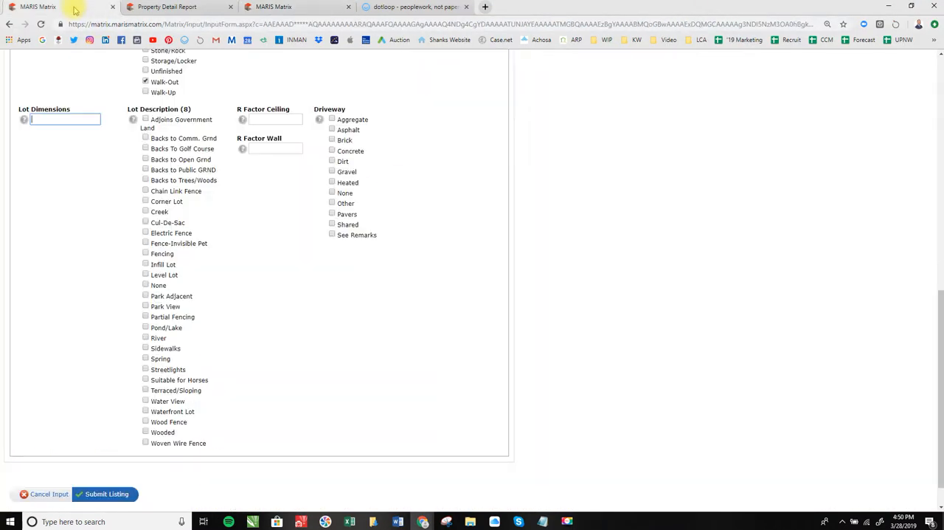
left_click(74, 119)
type("368x")
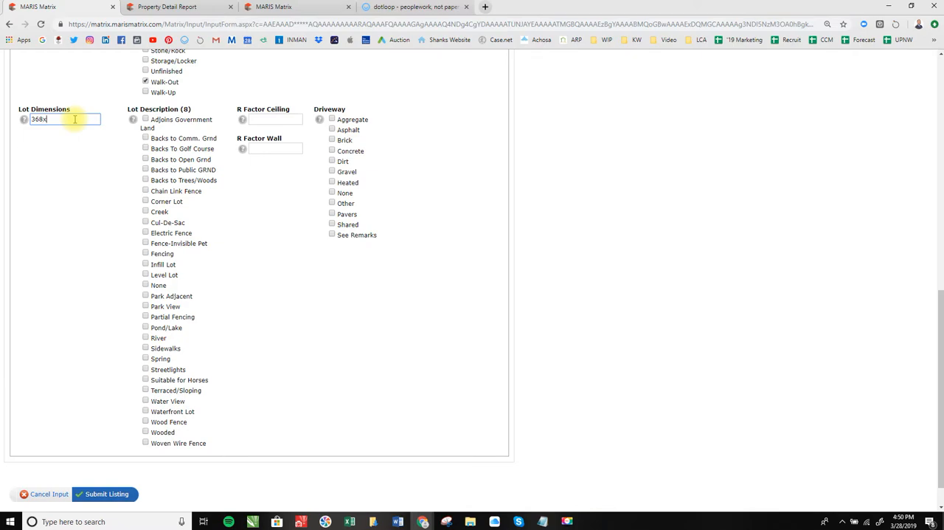
key("alt+Tab")
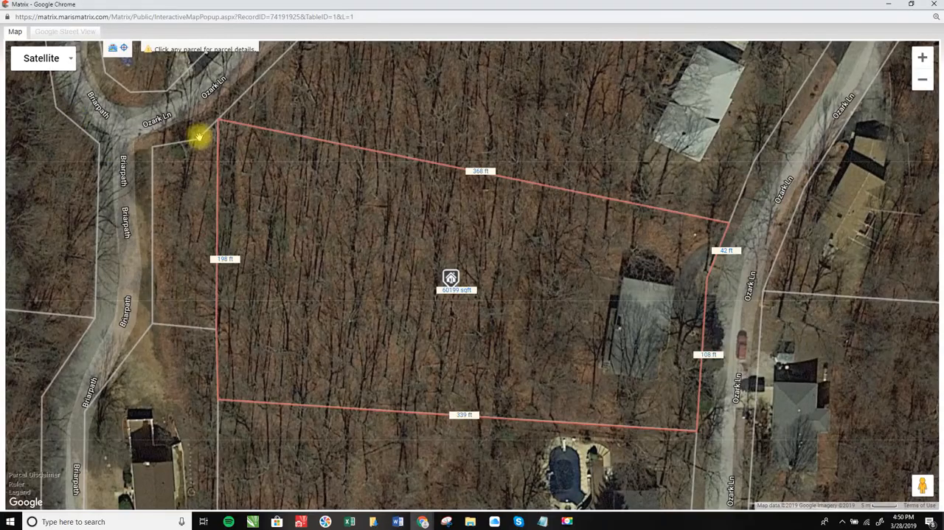
key("alt+Tab")
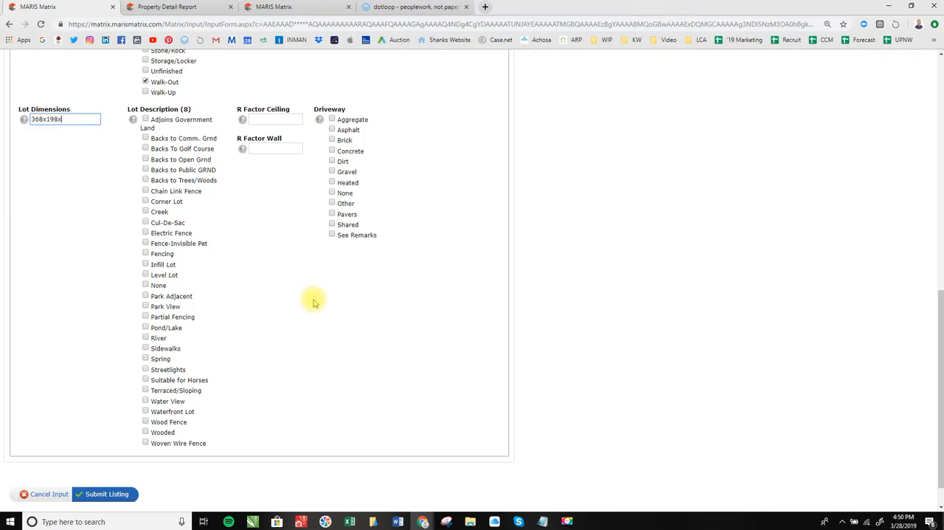
key("alt+Tab")
key("alt+Tab")
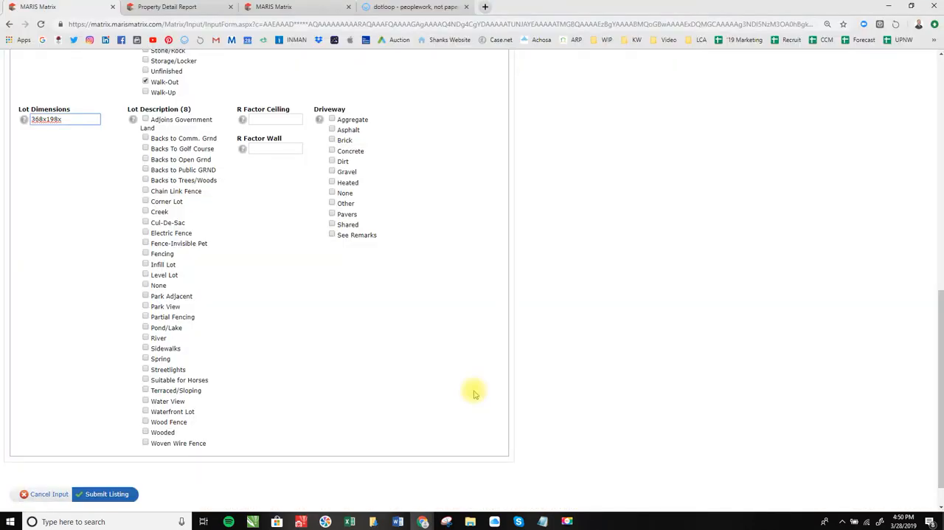
key("alt+Tab")
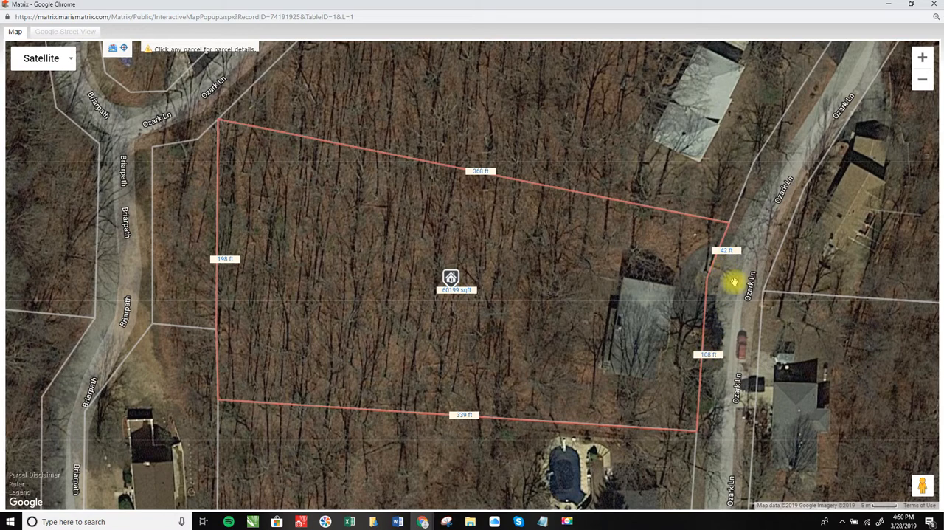
key("alt+Tab")
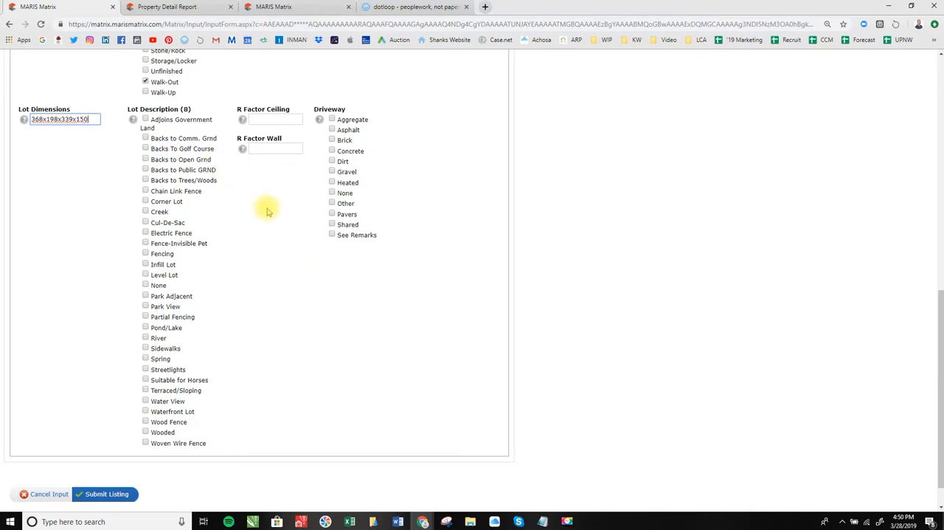
key("alt+Tab")
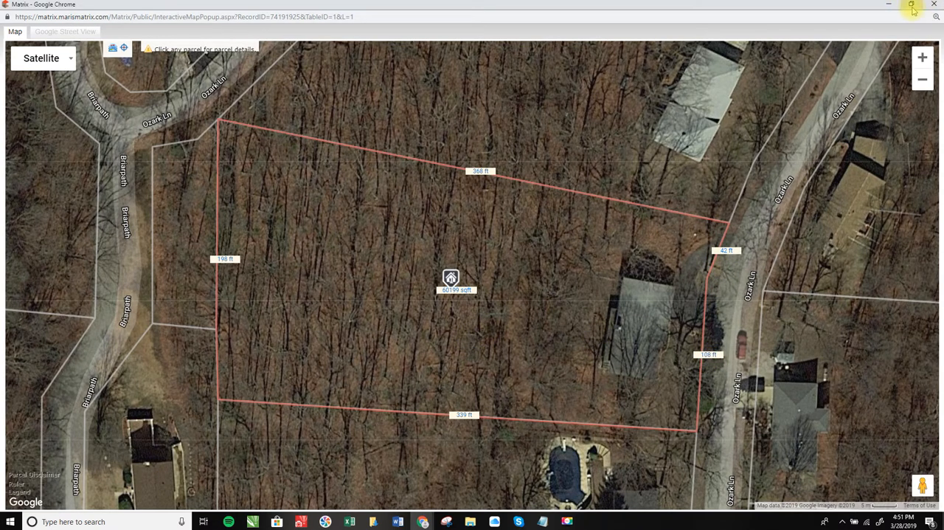
left_click(935, 4)
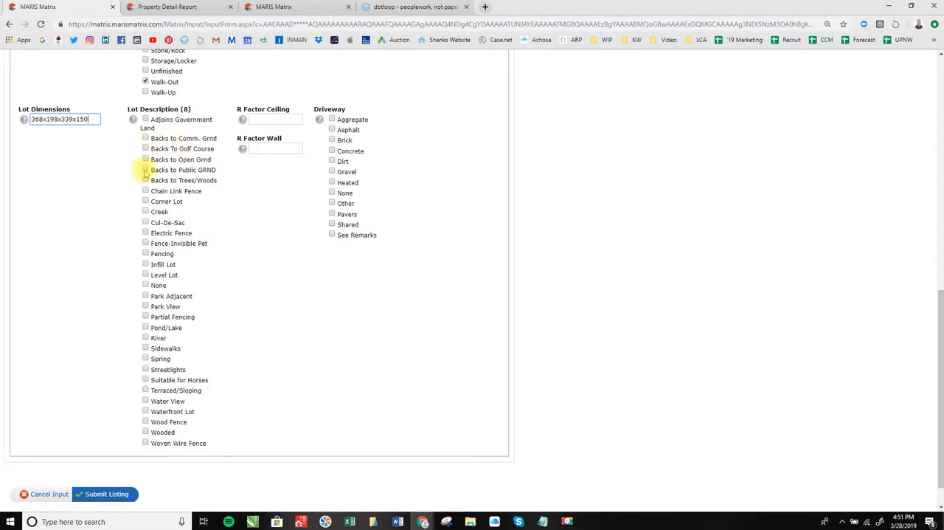
Select Wooded, Fencing and Backs to Trees/Woods for the lot description, and Asphalt for the driveway
left_click(145, 432)
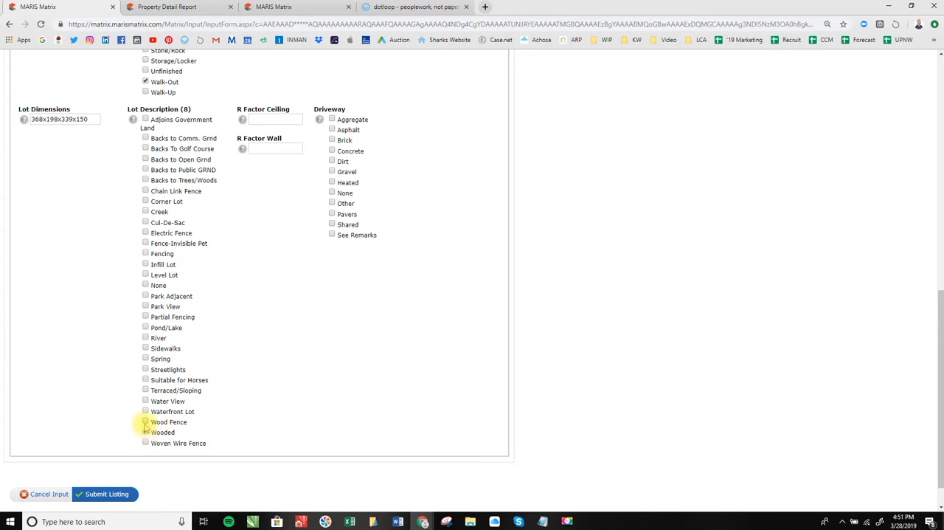
left_click(145, 431)
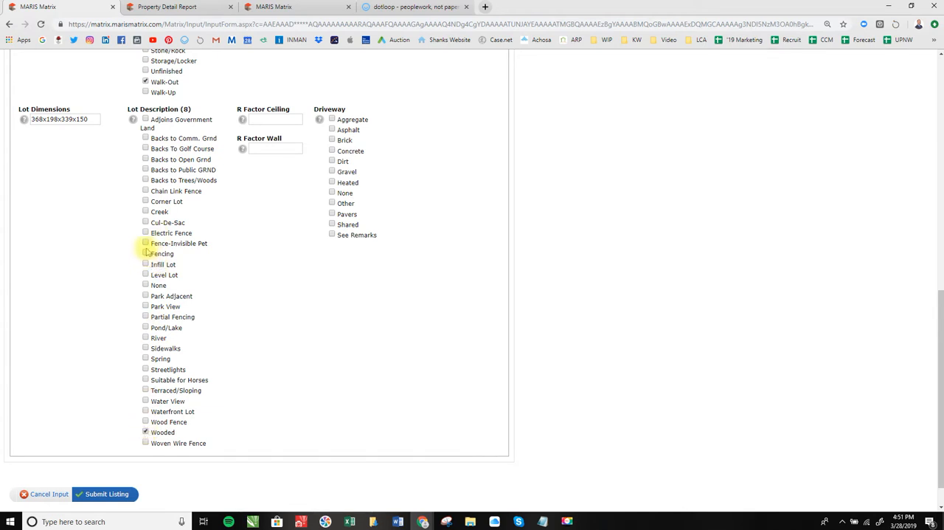
left_click(146, 253)
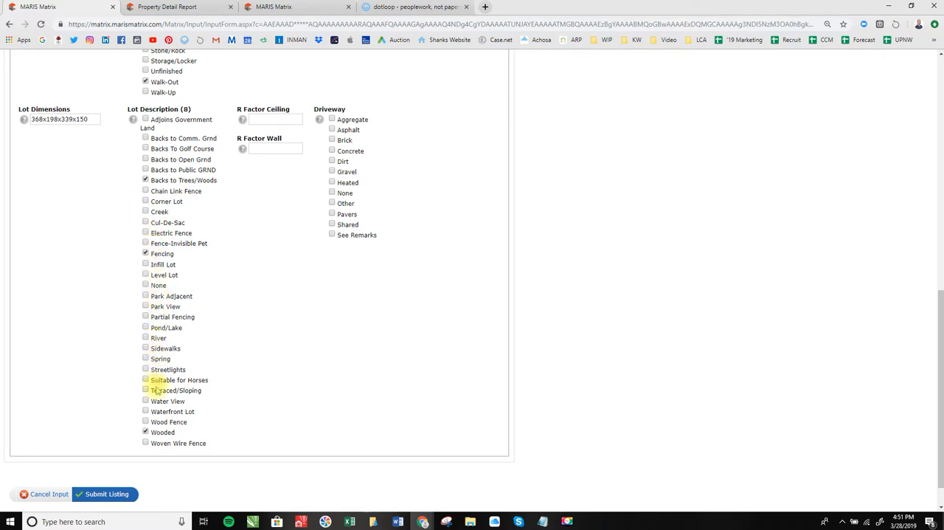
scroll(374, 311, "up", 3)
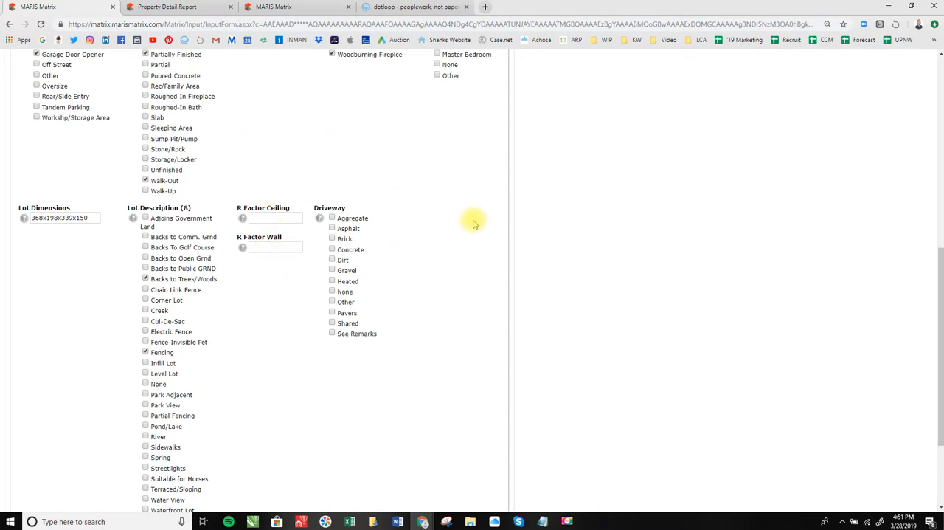
left_click(332, 229)
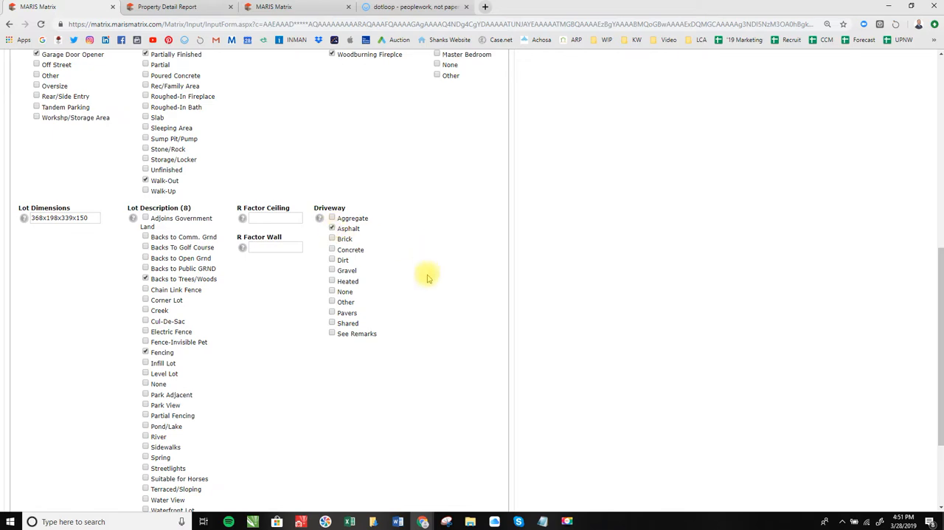
Submit the listing with its completed Description section, and continue editing in the Additional Info section
scroll(428, 274, "down", 4)
scroll(421, 289, "up", 5)
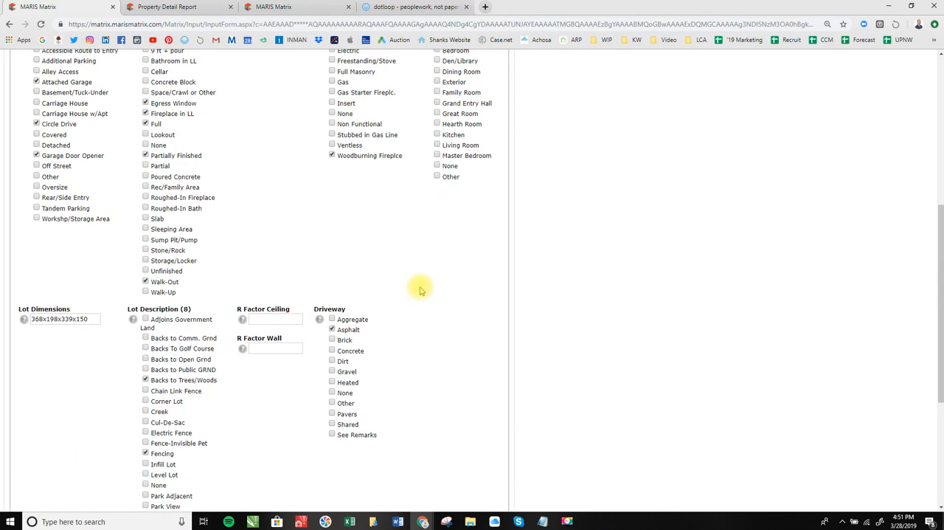
scroll(418, 280, "up", 2)
scroll(418, 287, "down", 5)
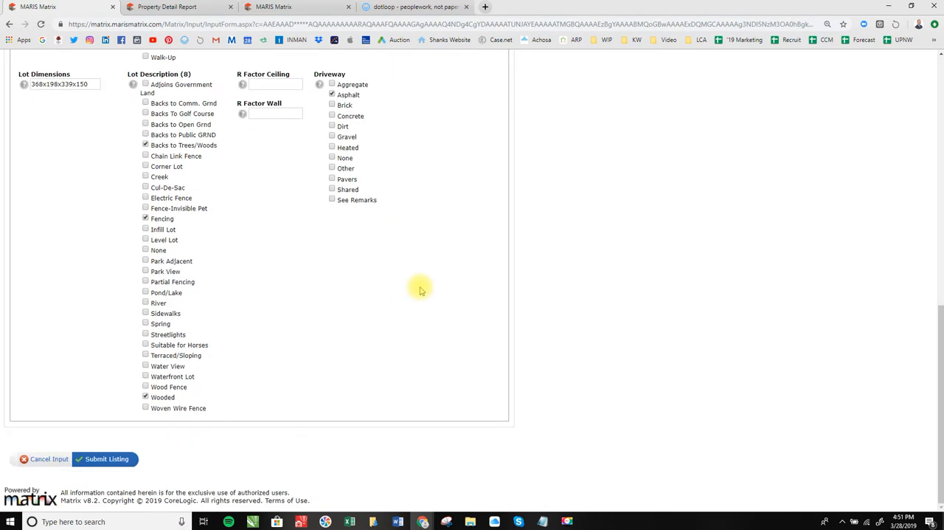
left_click(104, 461)
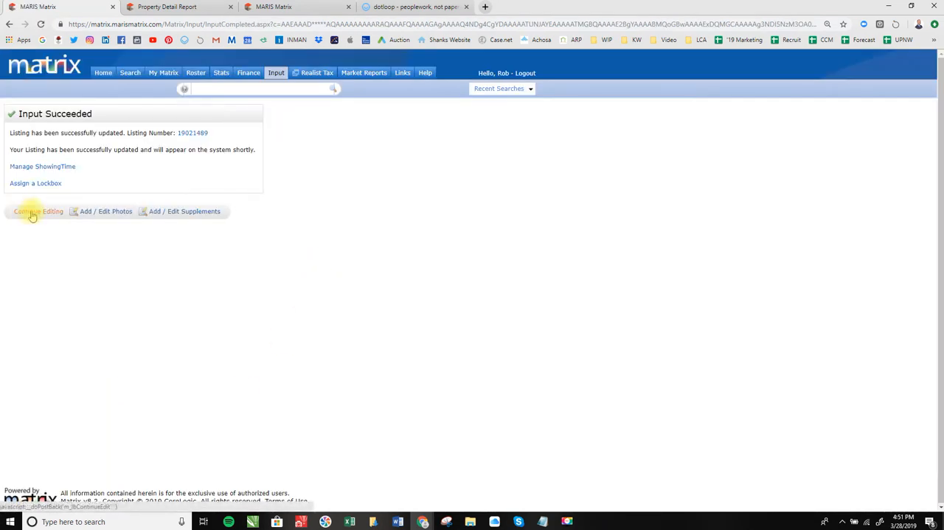
left_click(29, 212)
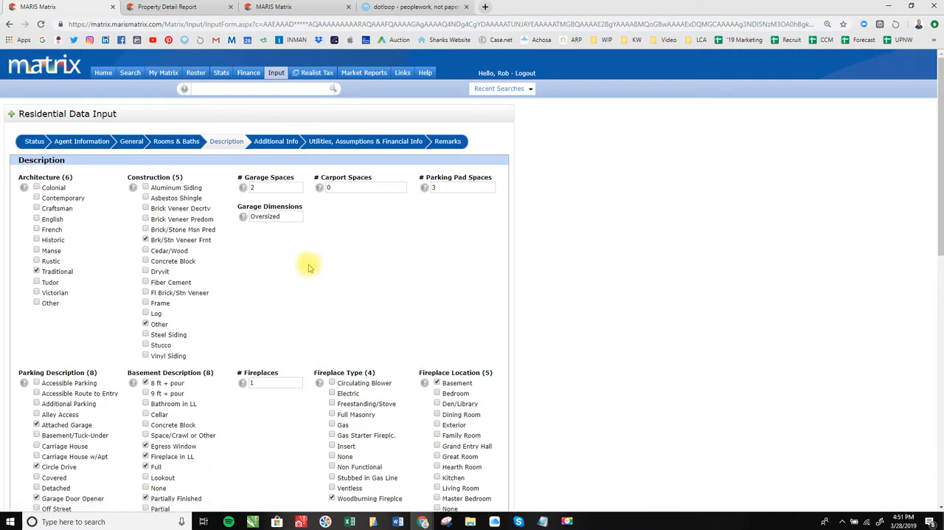
left_click(275, 141)
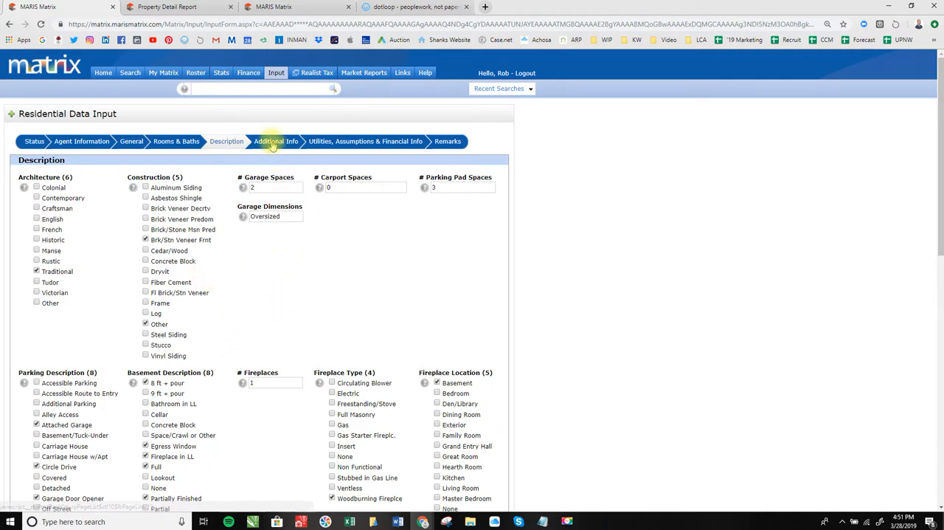
Select Main Floor Master for the bedroom description and Dining/Living Rm Cmb for dining
scroll(270, 238, "down", 2)
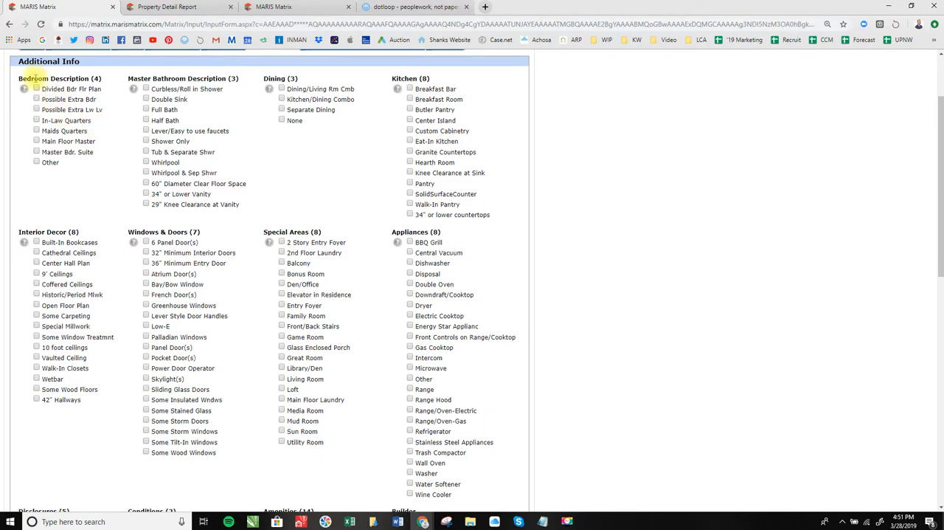
left_click(36, 141)
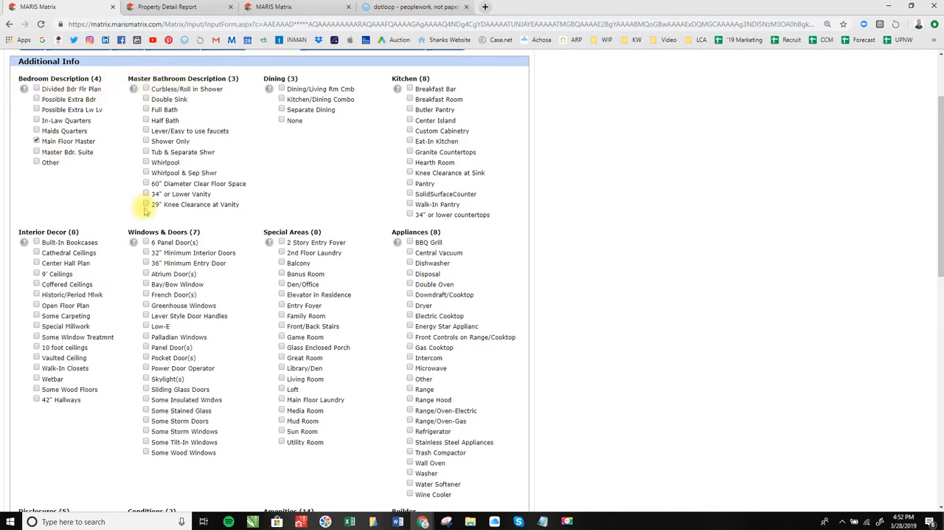
left_click(281, 89)
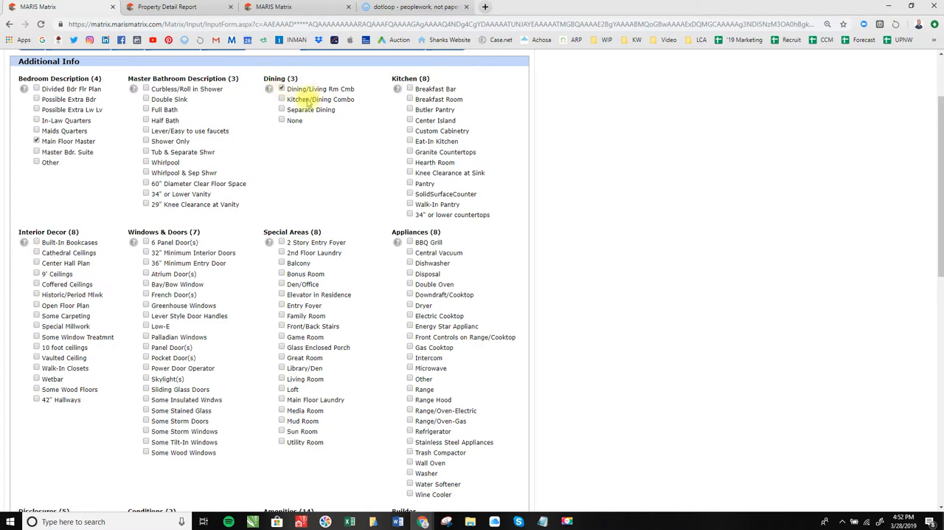
Review the dining area photo LCphoto-20.jpg in the MLS photo folder, and return to the listing form
key("alt+Tab")
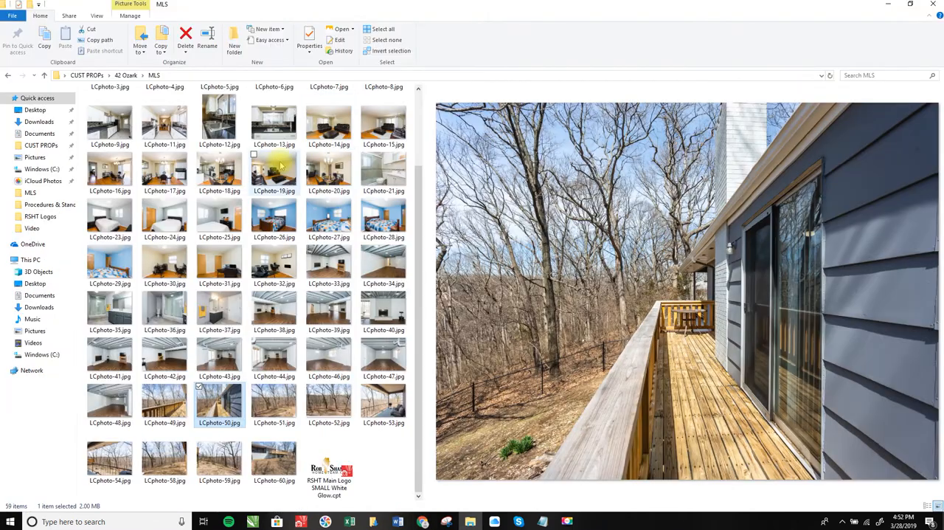
scroll(295, 221, "up", 2)
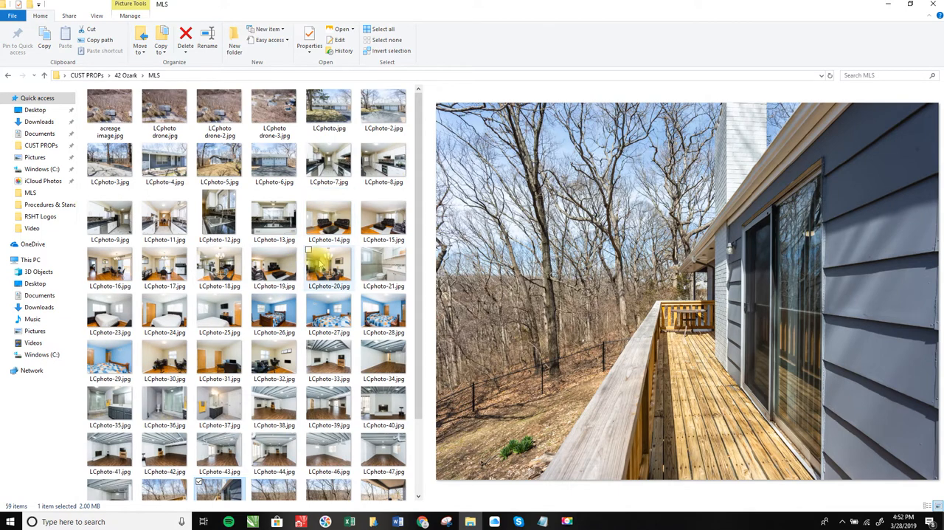
left_click(319, 263)
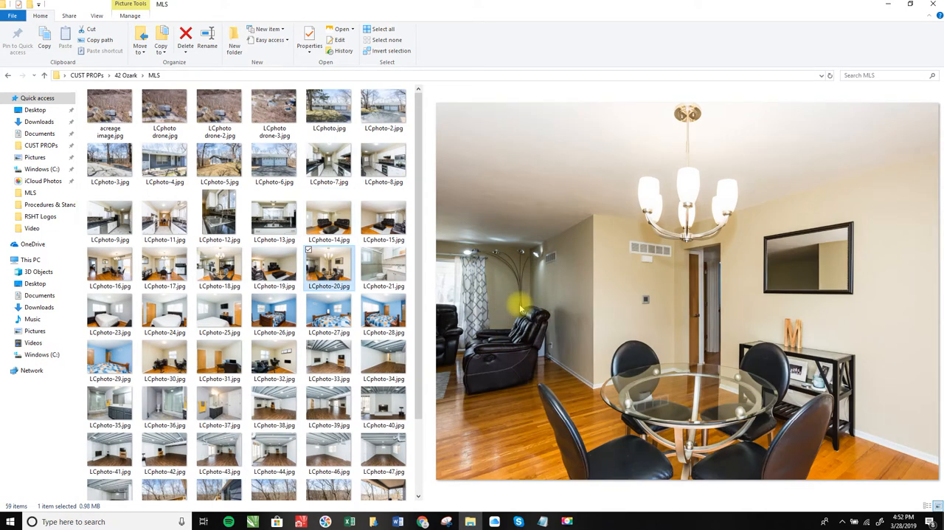
key("alt+Tab")
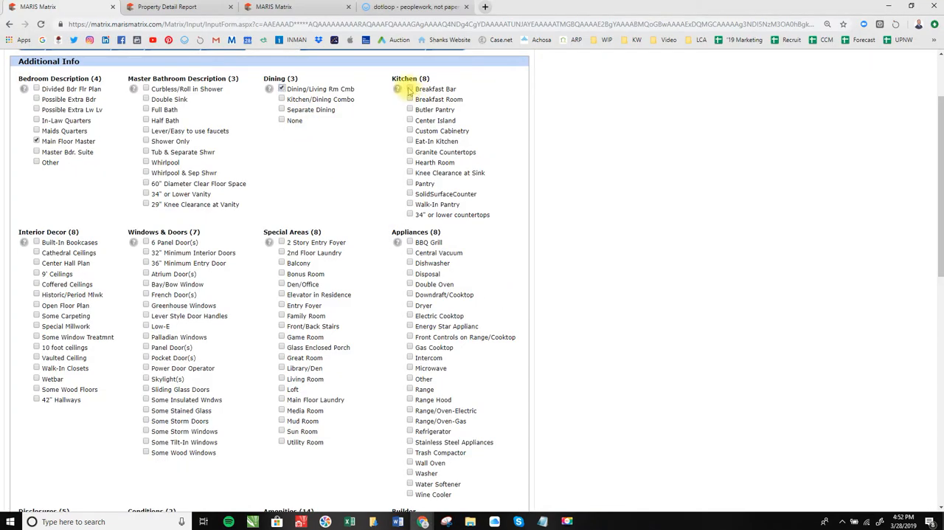
Check the kitchen photo LCphoto-7.jpg, and select Custom Cabinetry and Pantry for the listing's kitchen features
key("alt+Tab")
left_click(327, 164)
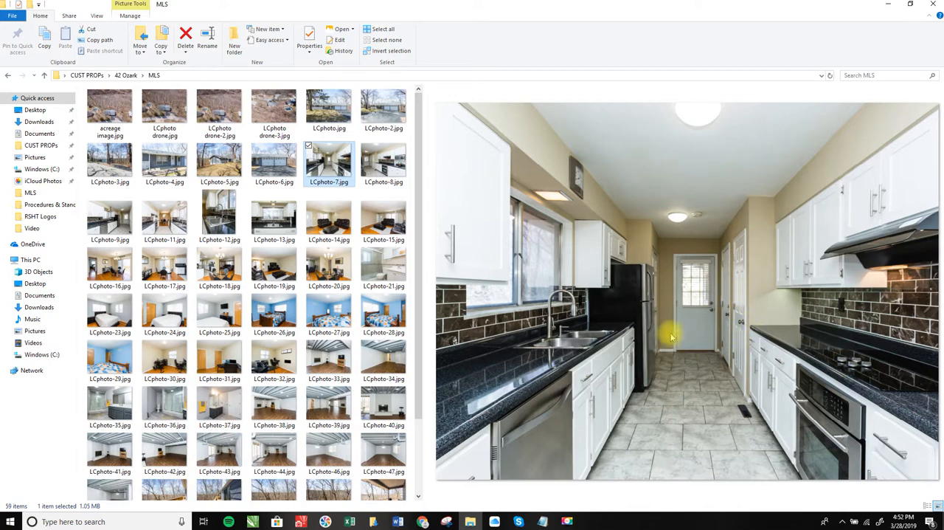
key("alt+Tab")
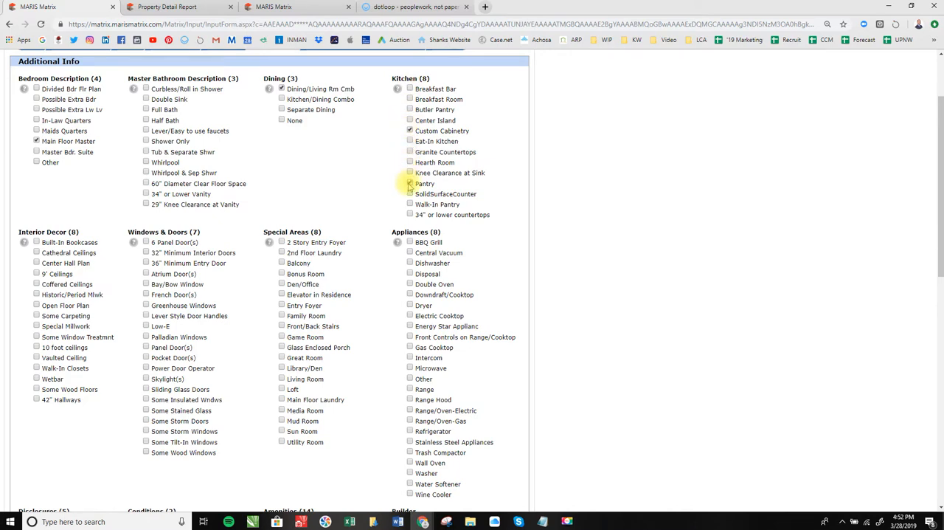
key("alt+Tab")
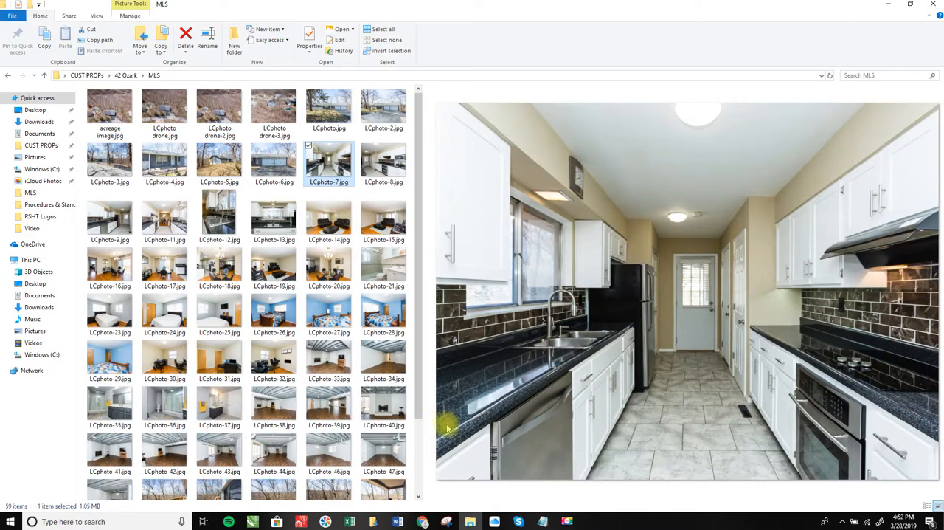
key("alt+Tab")
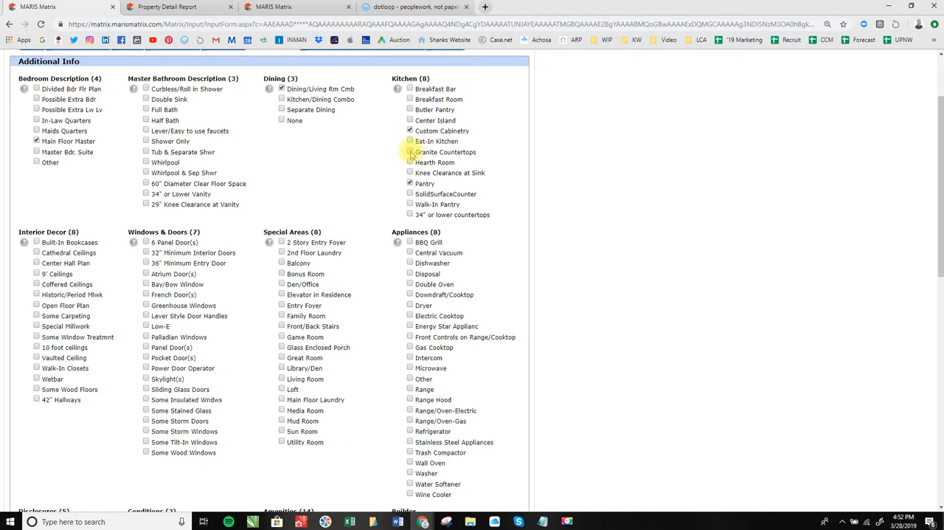
Select Open Floor Plan and Some Wood Floors for the interior decor, checking the flooring in LCphoto-44.jpg
scroll(501, 193, "down", 2)
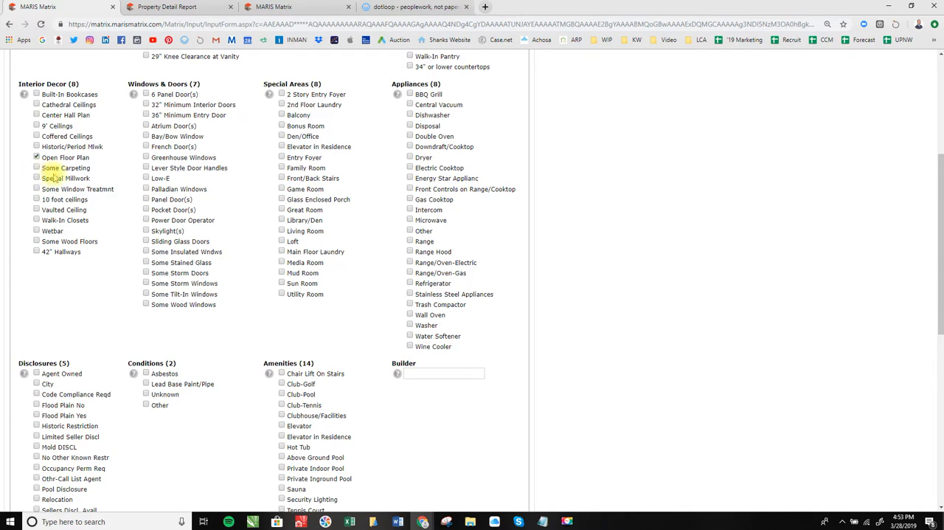
key("alt+Tab")
left_click_drag(419, 271, 417, 331)
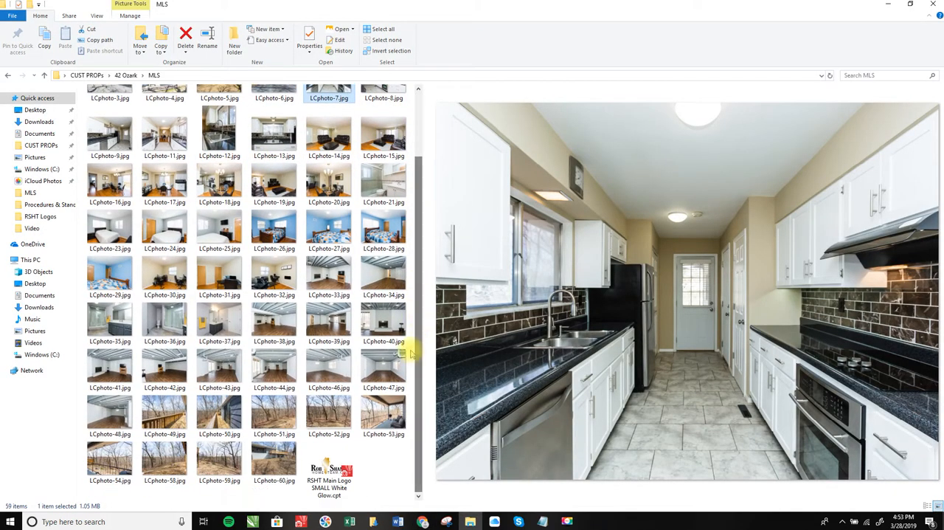
left_click(273, 373)
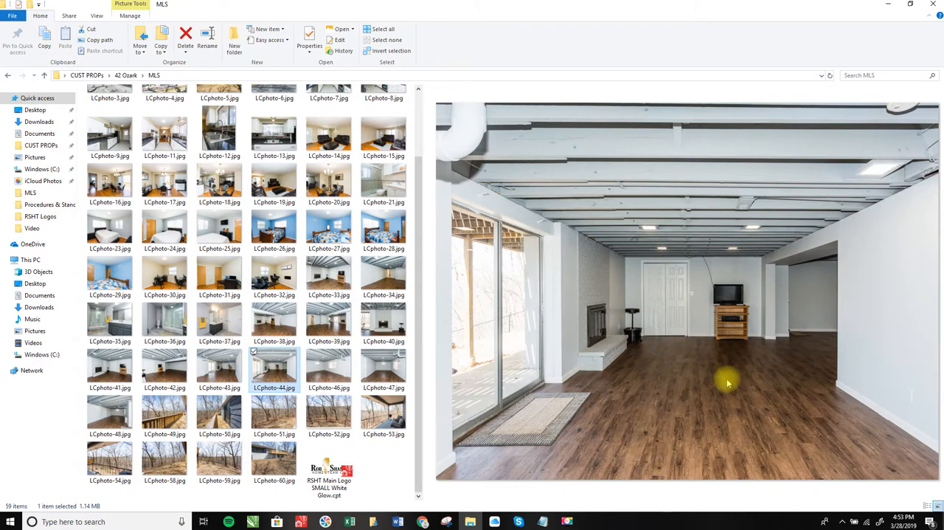
key("alt+Tab")
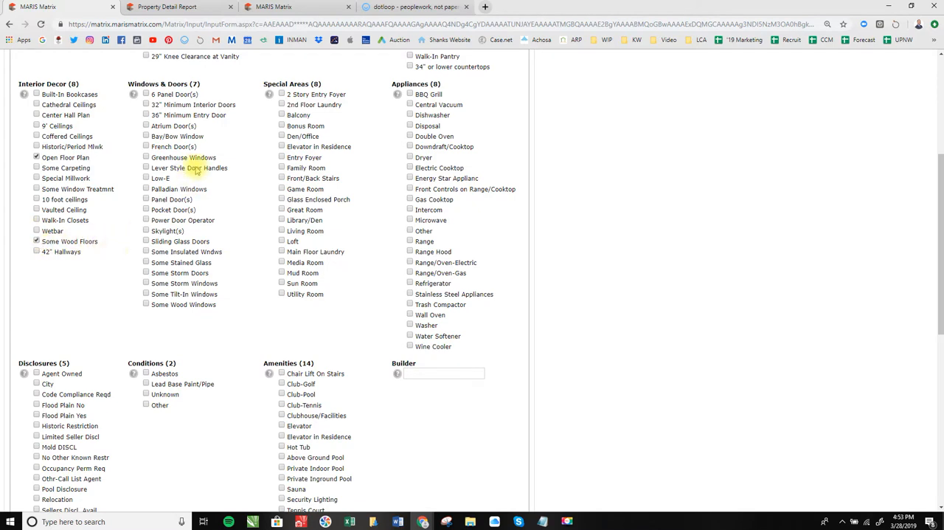
Examine the doors and windows in the lower-level, bedroom, living and dining room photos, and select 6 Panel Door(s) under Windows & Doors
key("alt+Tab")
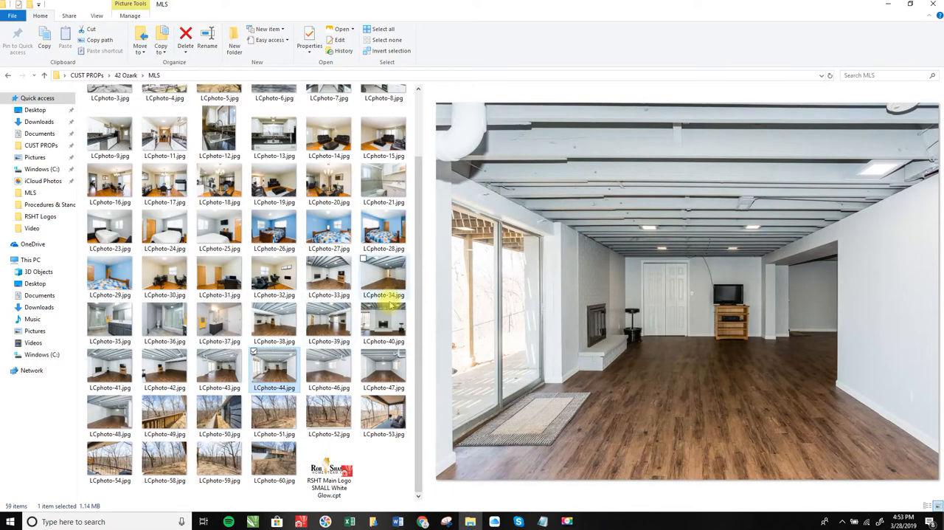
left_click(383, 280)
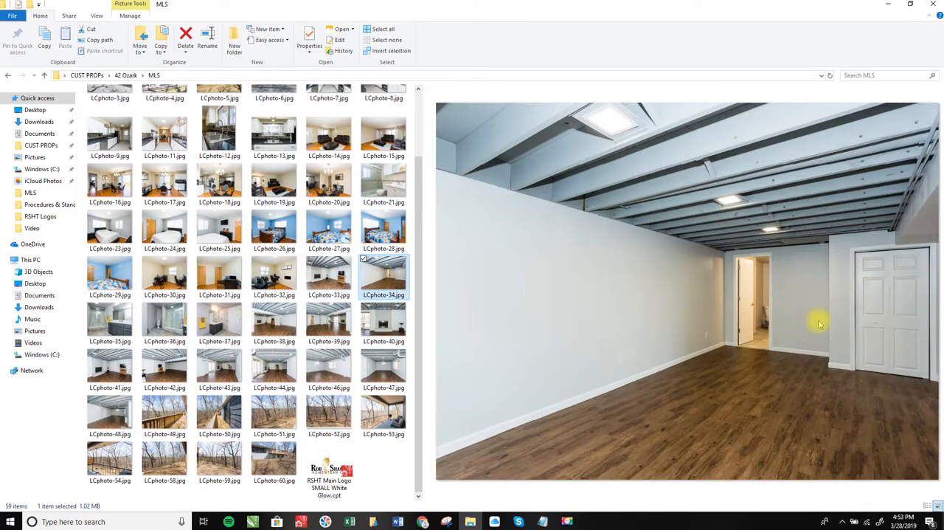
scroll(192, 258, "up", 3)
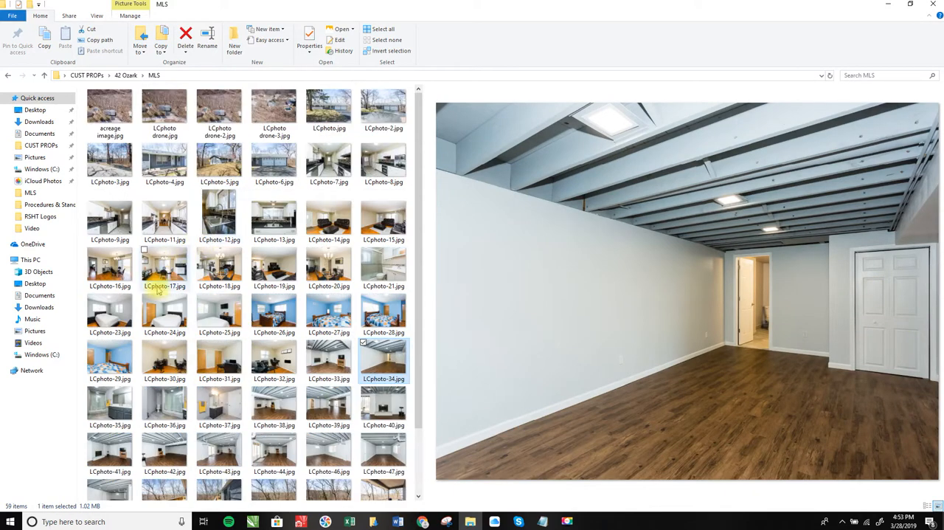
left_click(168, 319)
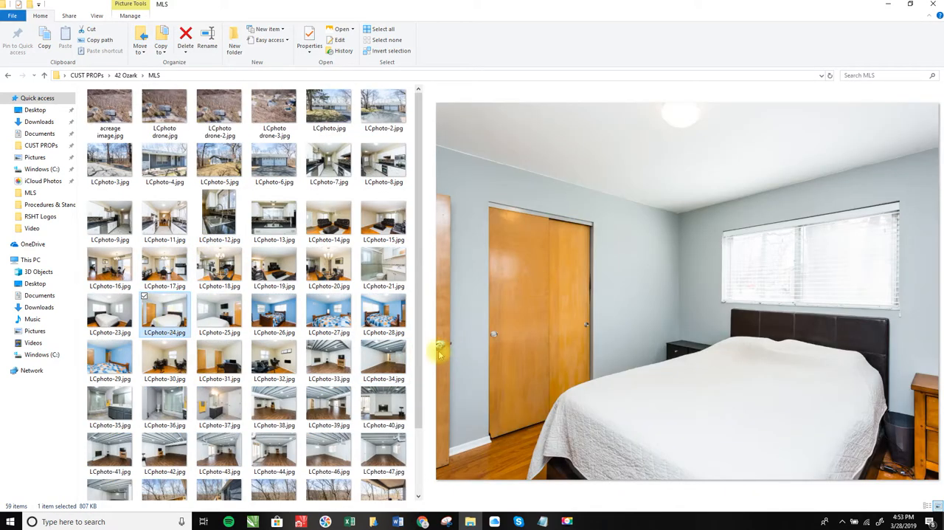
left_click(326, 222)
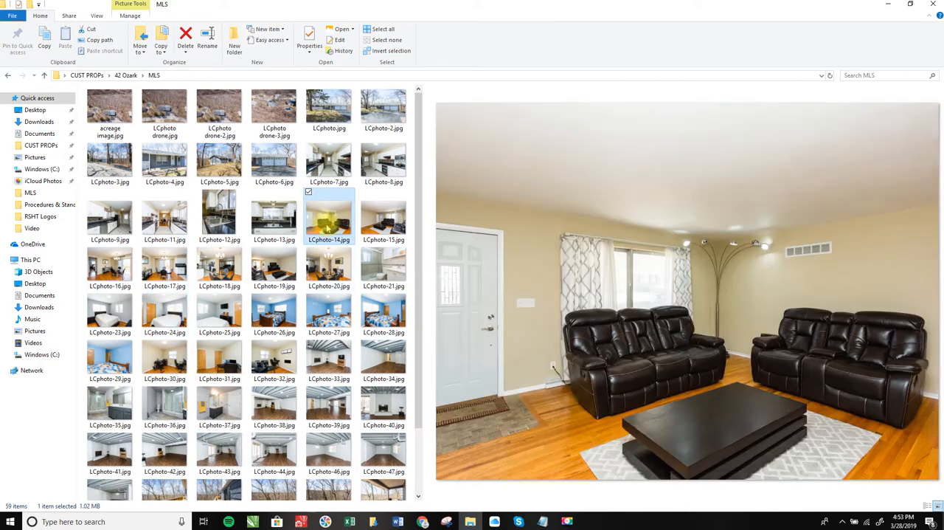
left_click(377, 221)
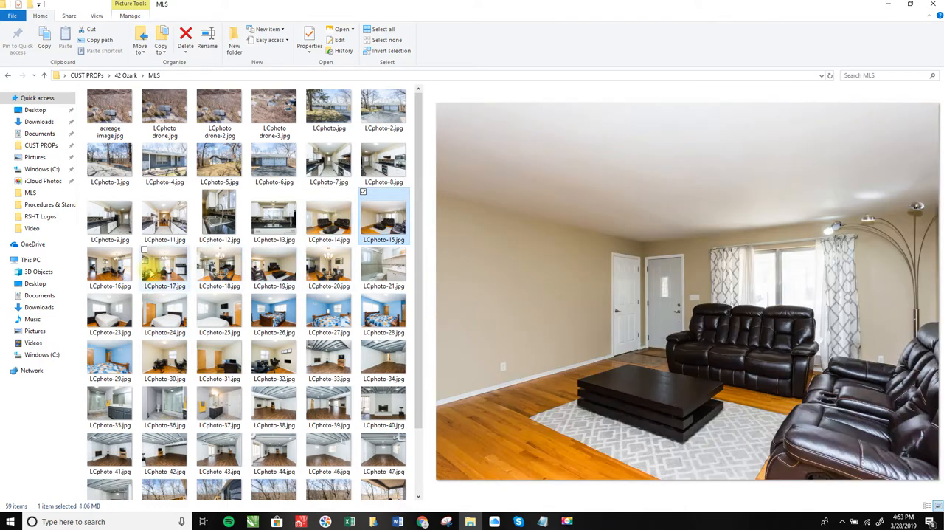
left_click(111, 273)
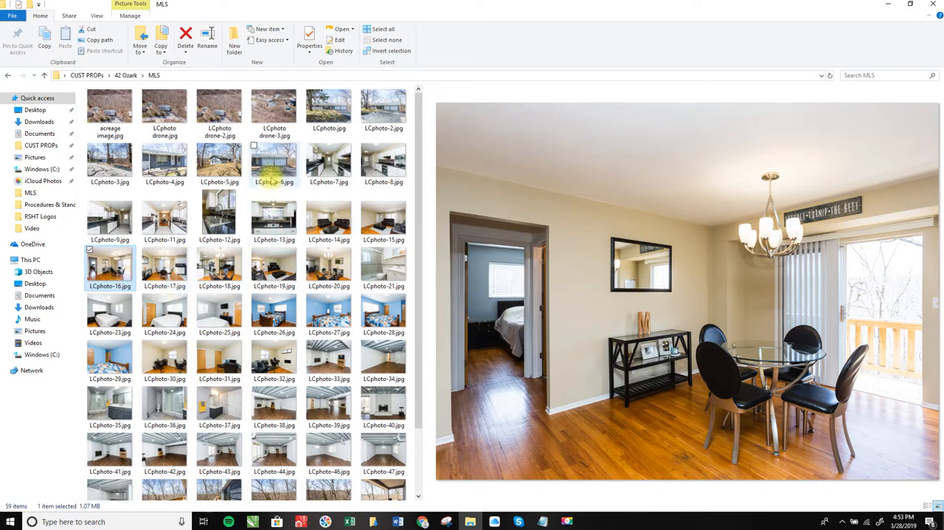
scroll(319, 278, "down", 2)
scroll(309, 281, "up", 2)
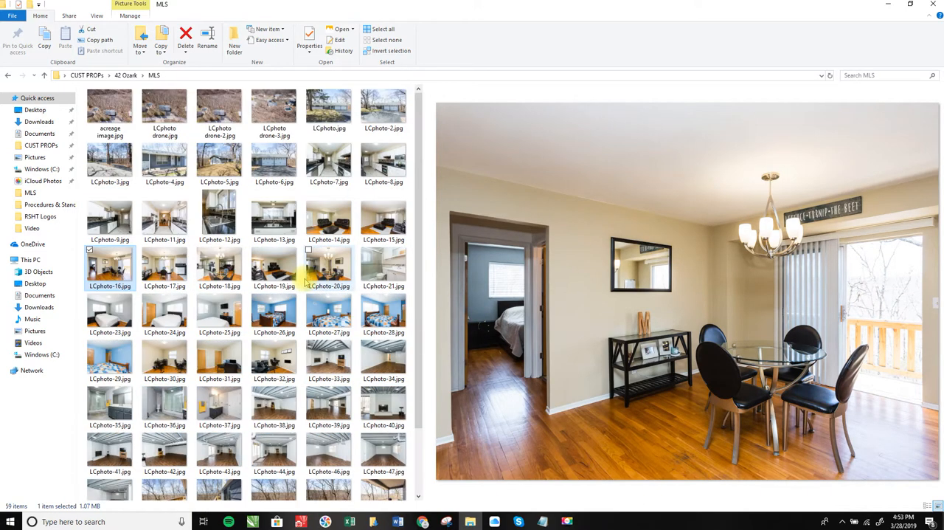
left_click(335, 314)
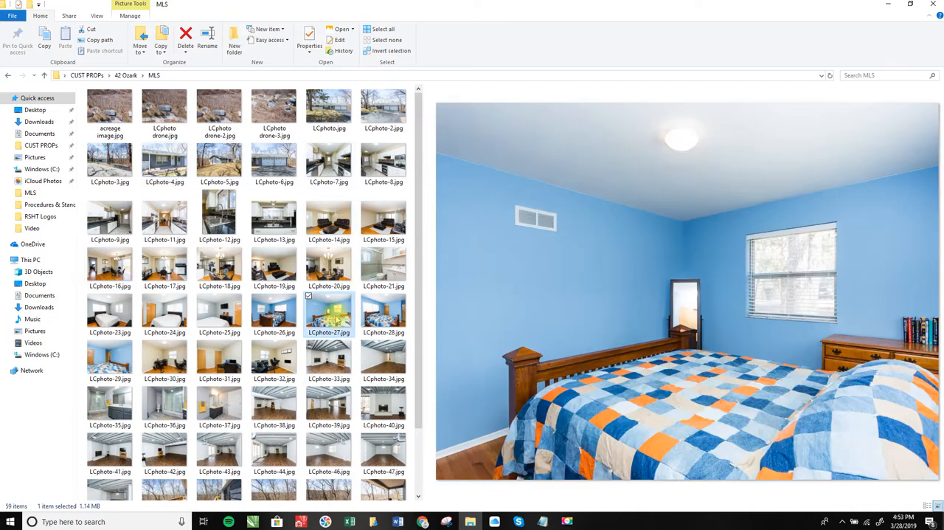
left_click(384, 319)
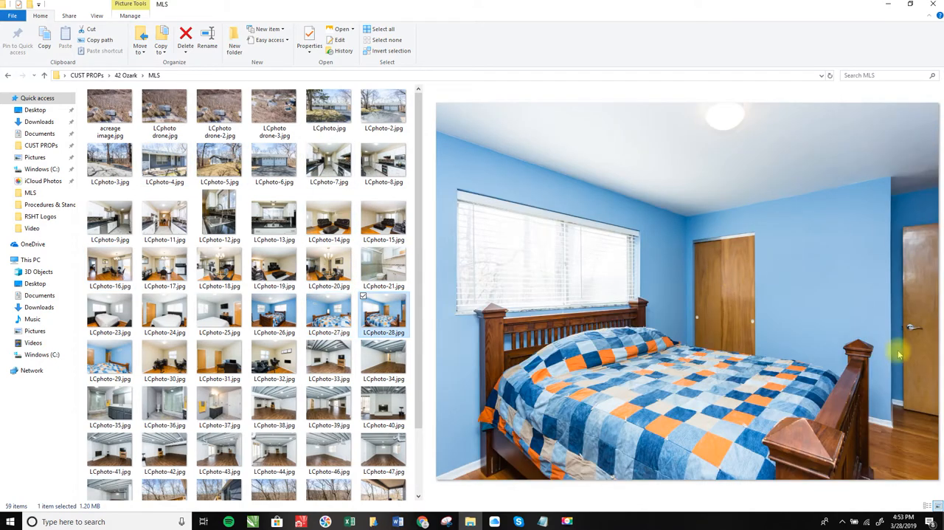
key("alt+Tab")
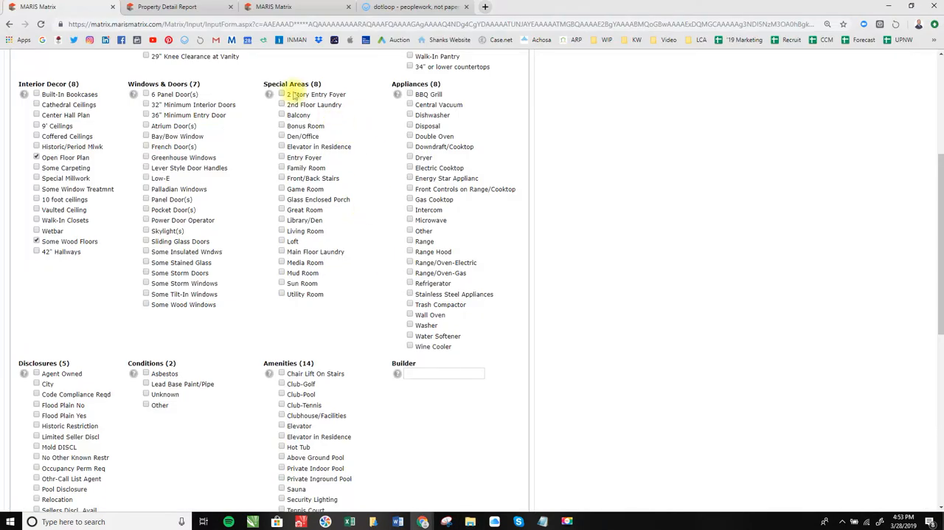
left_click(146, 95)
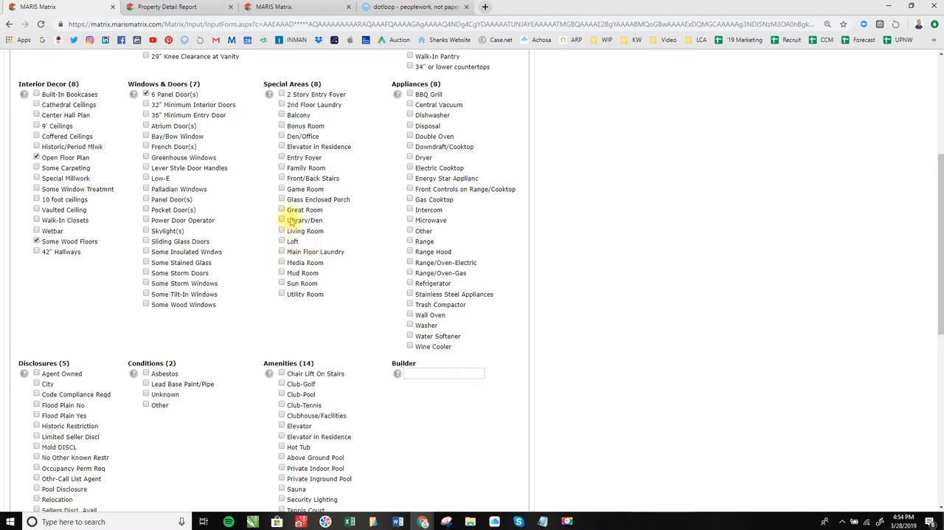
Select Family Room and Den/Office as special areas, check kitchen photo LCphoto-7.jpg, and select the Dishwasher, Electric Cooktop and Range/Oven-Electric appliances
left_click(282, 168)
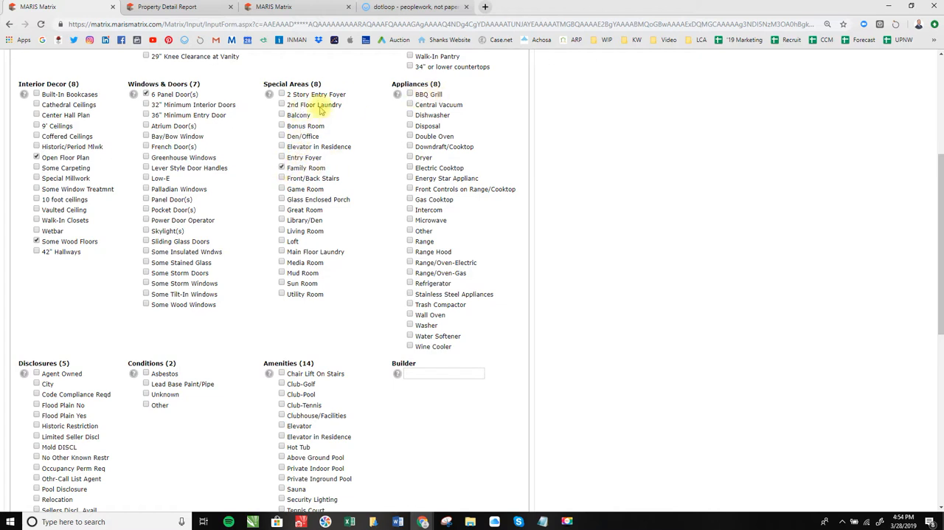
left_click(281, 136)
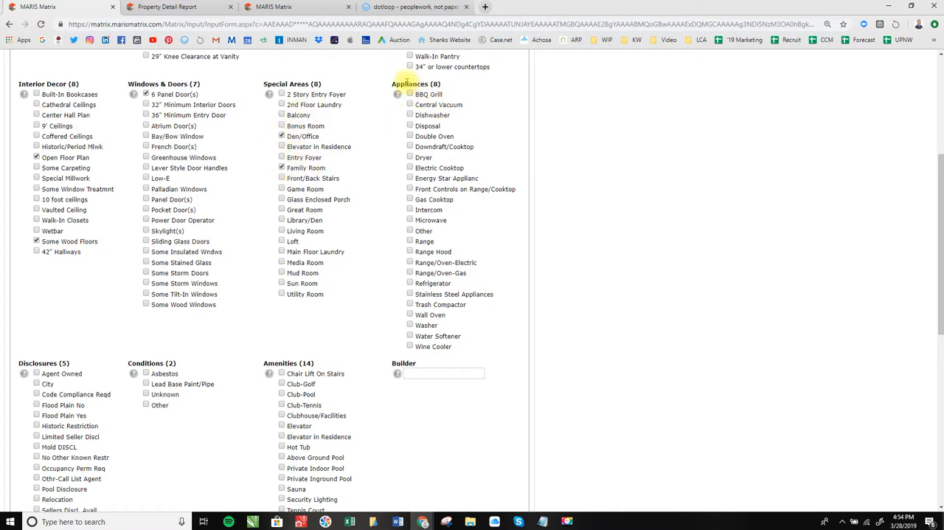
key("alt+Tab")
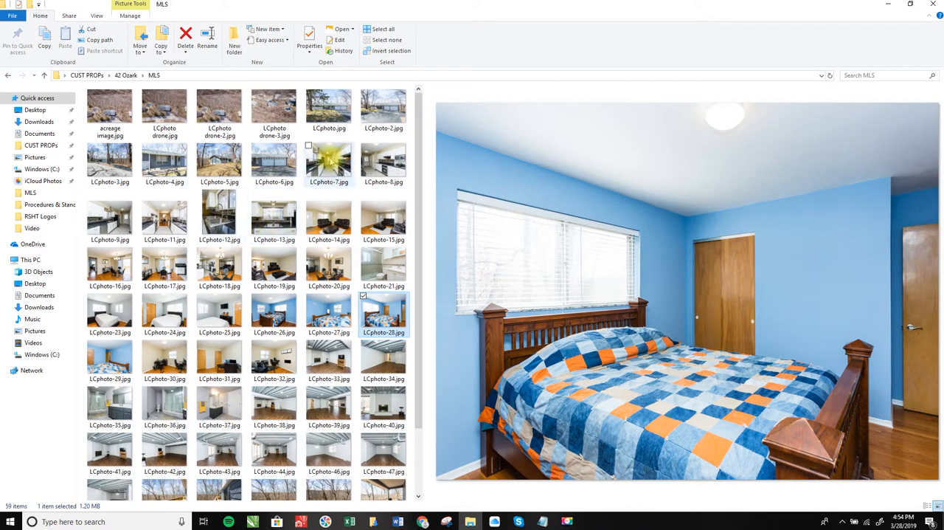
left_click(329, 162)
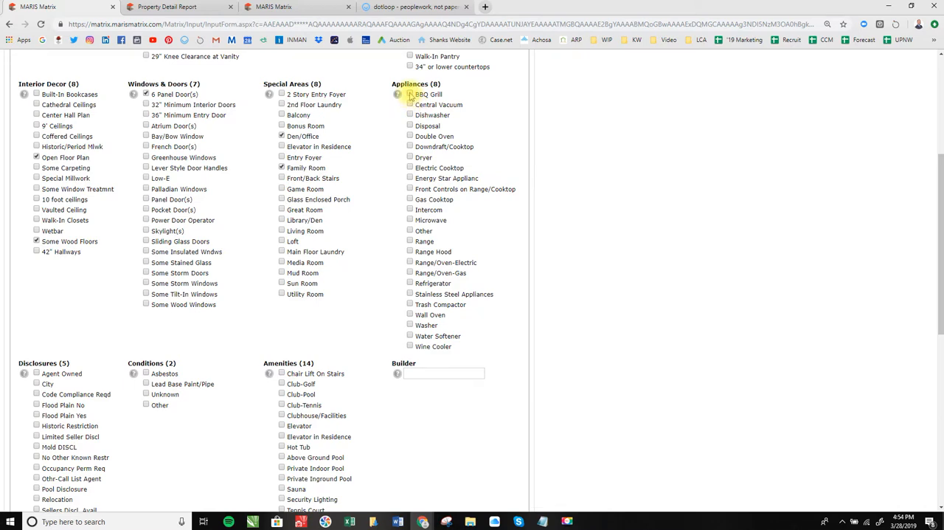
left_click(411, 168)
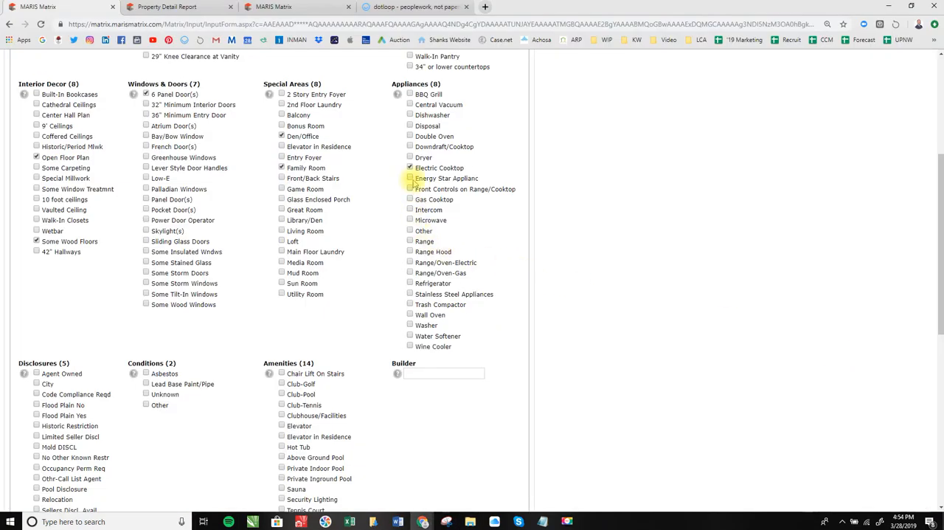
left_click(410, 263)
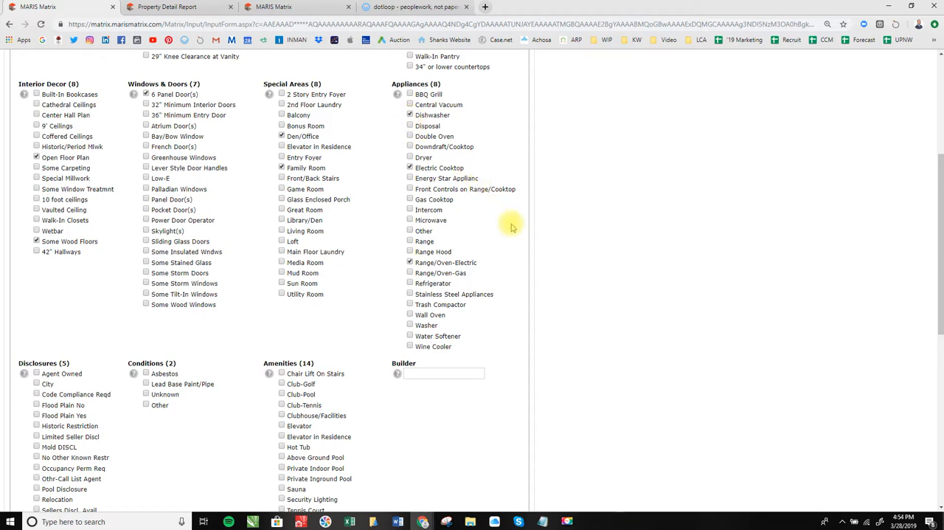
Select the disclosures Flood Plain No, Occupancy Perm Req and Sellers Discl. Avail, and mark the property's conditions as Unknown
scroll(508, 223, "down", 3)
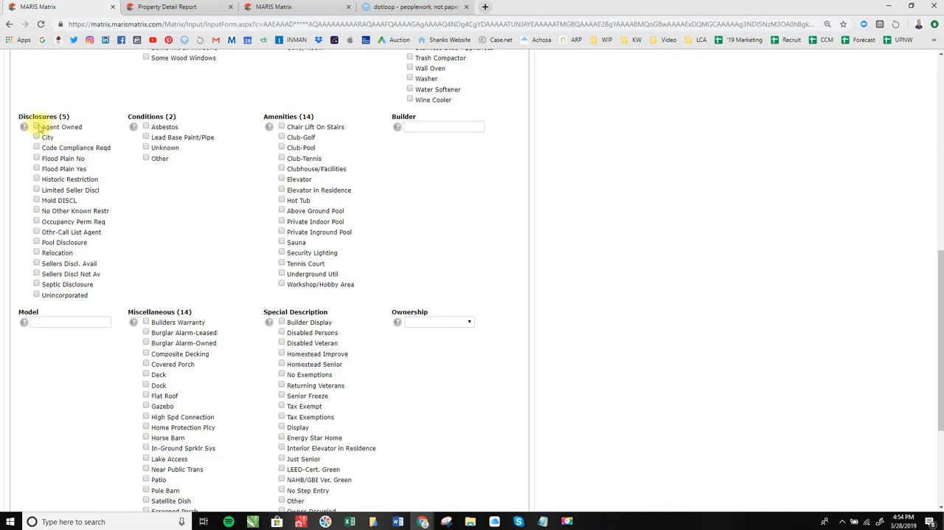
left_click(36, 157)
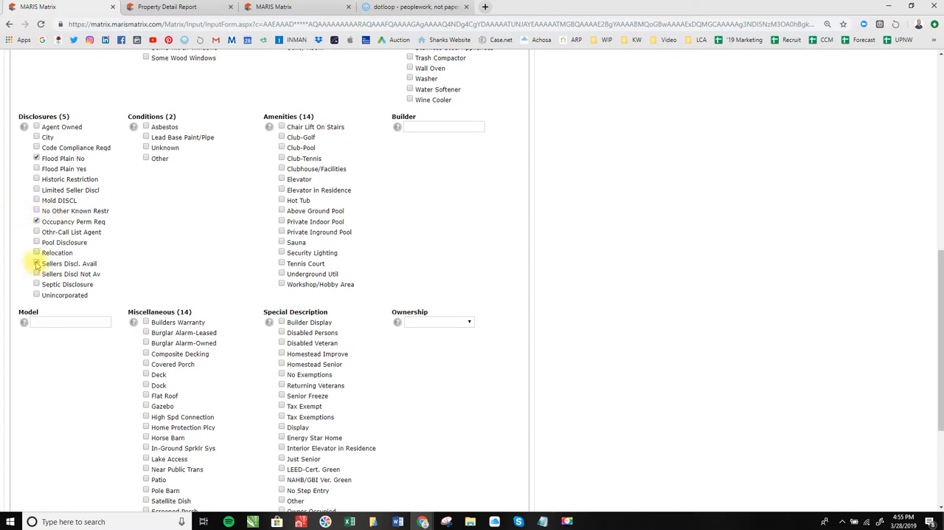
left_click(36, 263)
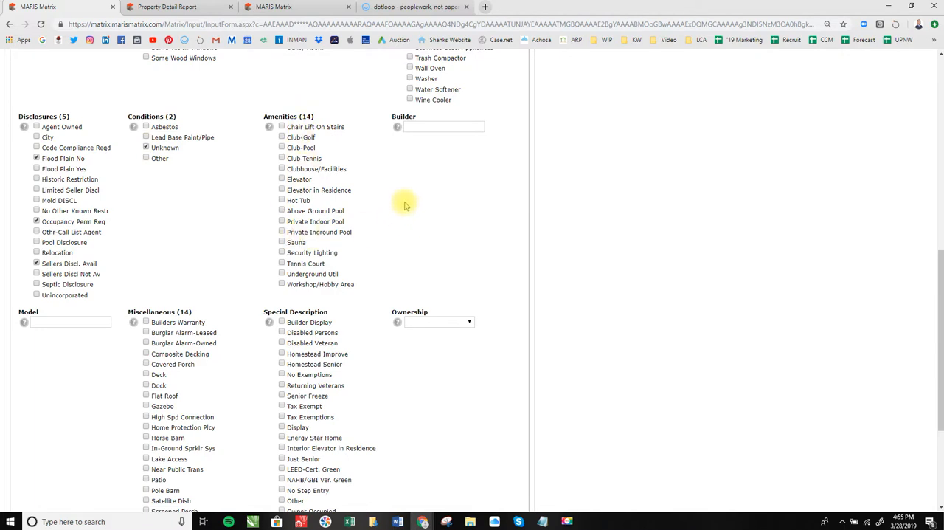
Switch to dotloop, review the Seller's Disclosure Statement through its last-page questions and additional comments, and return to the MARIS Matrix listing form
scroll(404, 205, "down", 3)
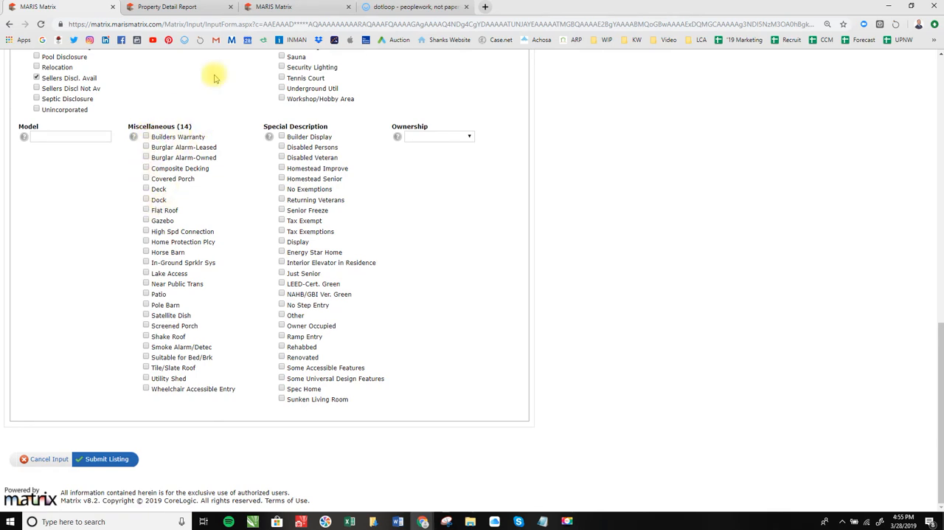
left_click(389, 8)
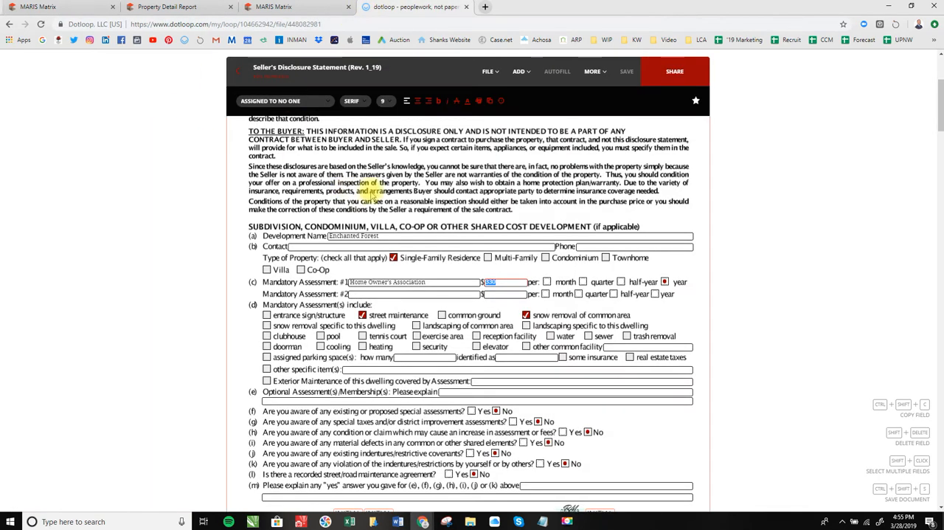
scroll(742, 246, "down", 20)
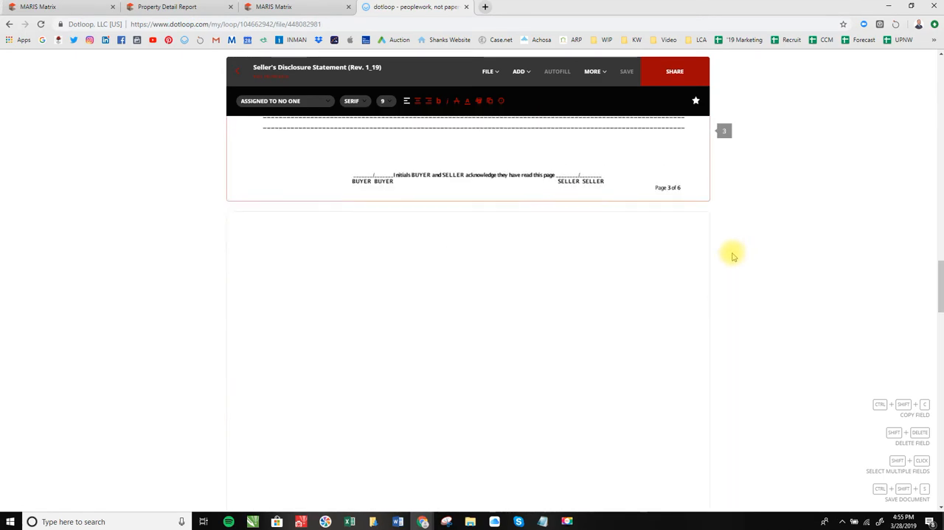
scroll(728, 264, "down", 15)
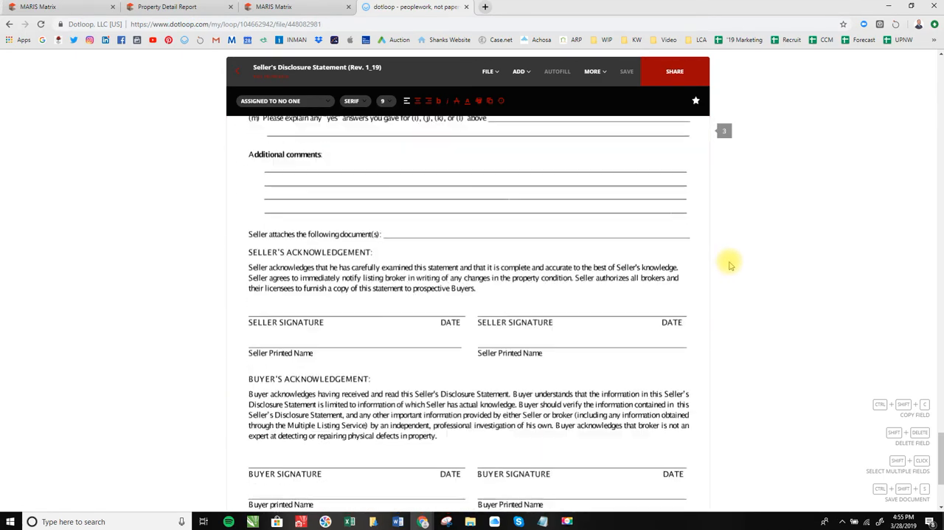
scroll(715, 262, "up", 5)
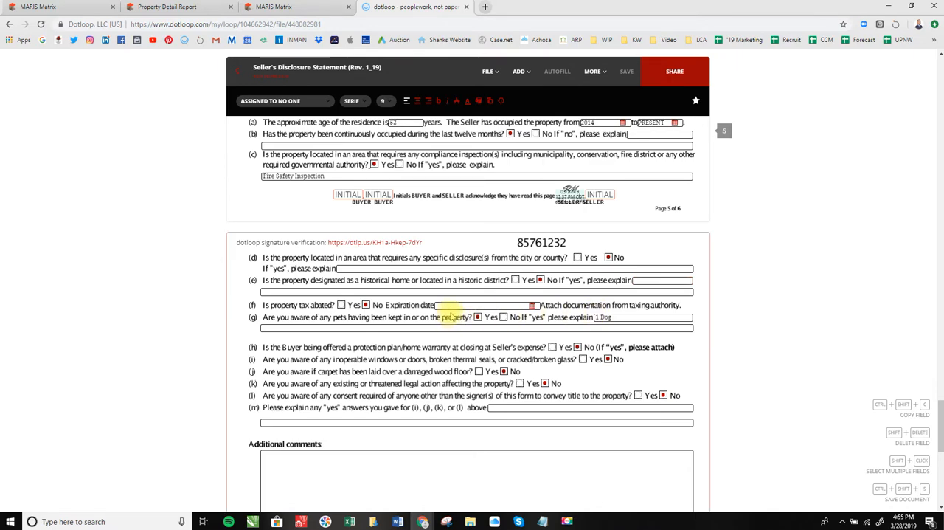
scroll(516, 332, "down", 1)
scroll(528, 334, "down", 4)
scroll(528, 334, "up", 4)
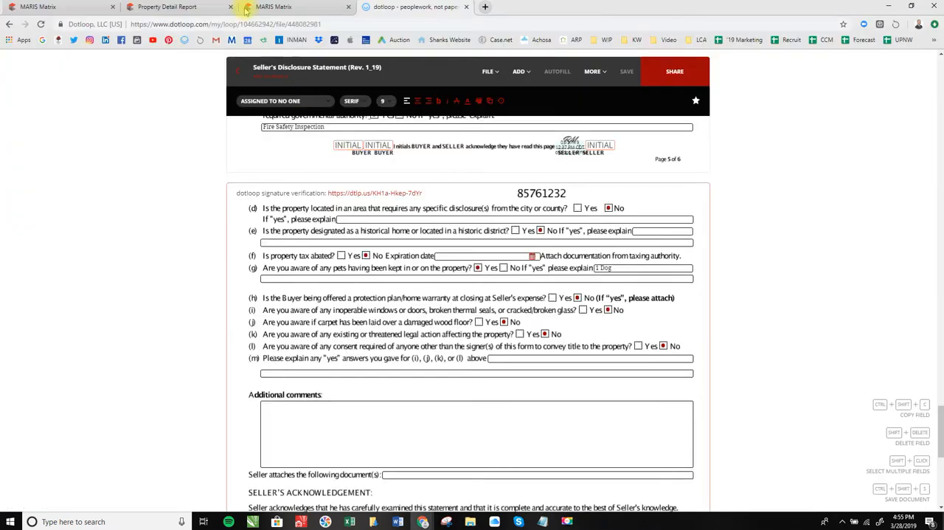
left_click(98, 11)
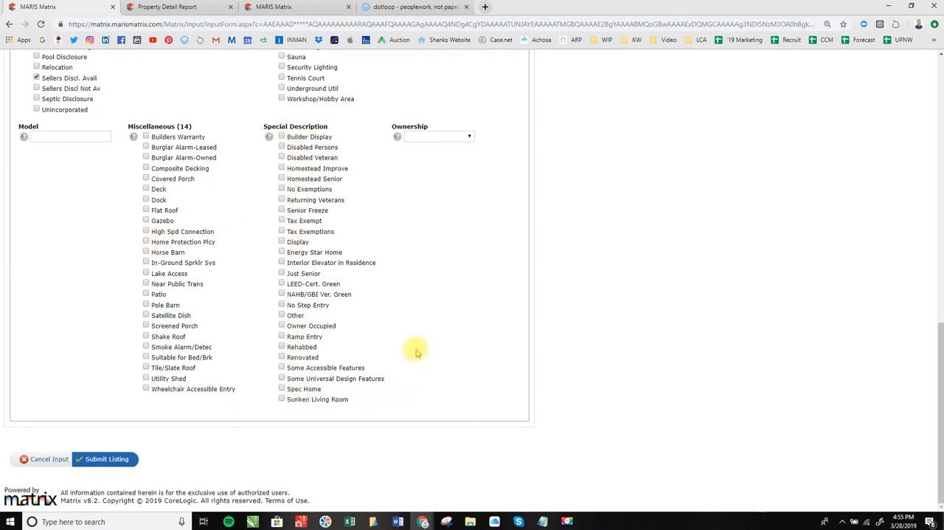
Select Owner Occupied as the special description and set the ownership to Private
left_click(282, 325)
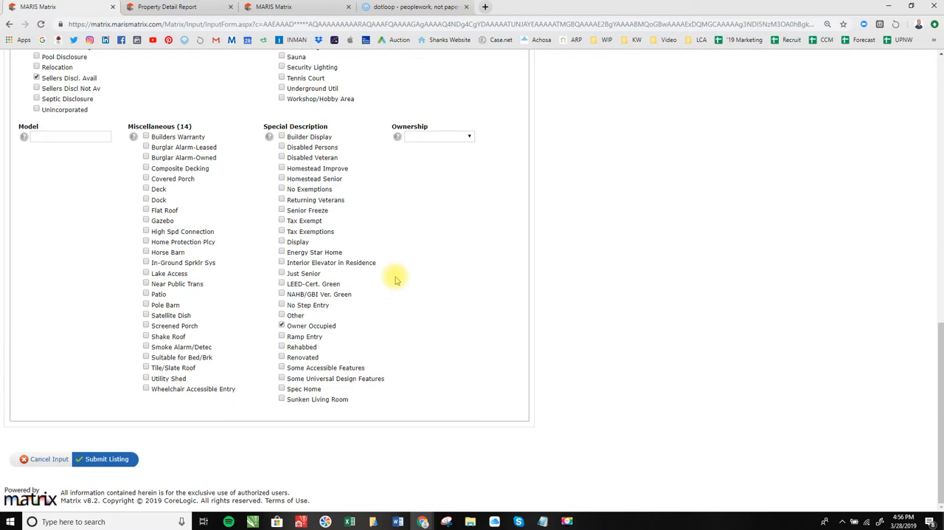
left_click(429, 136)
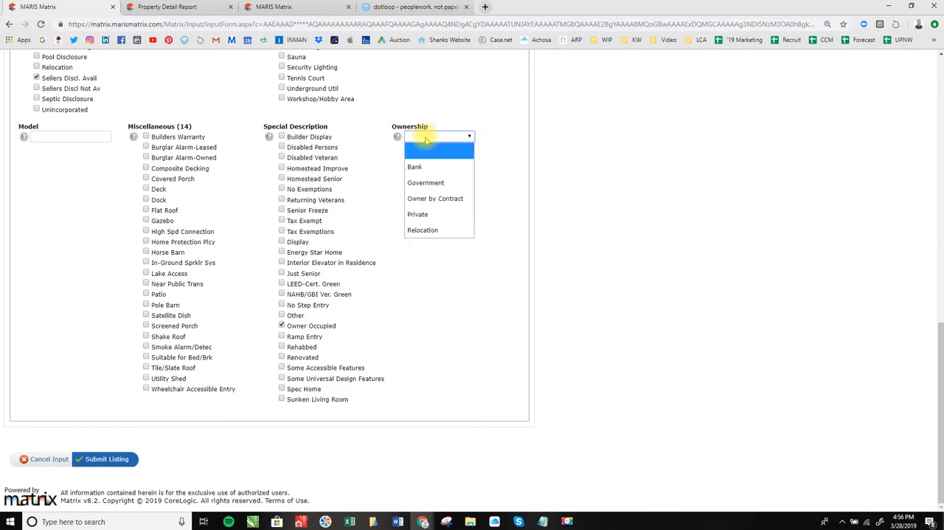
left_click(419, 215)
In the Utilities section, select Ceiling Fan and Central-Electric cooling, Septic sewer and Forced Air heating, and set Water Softener to None
scroll(431, 228, "up", 10)
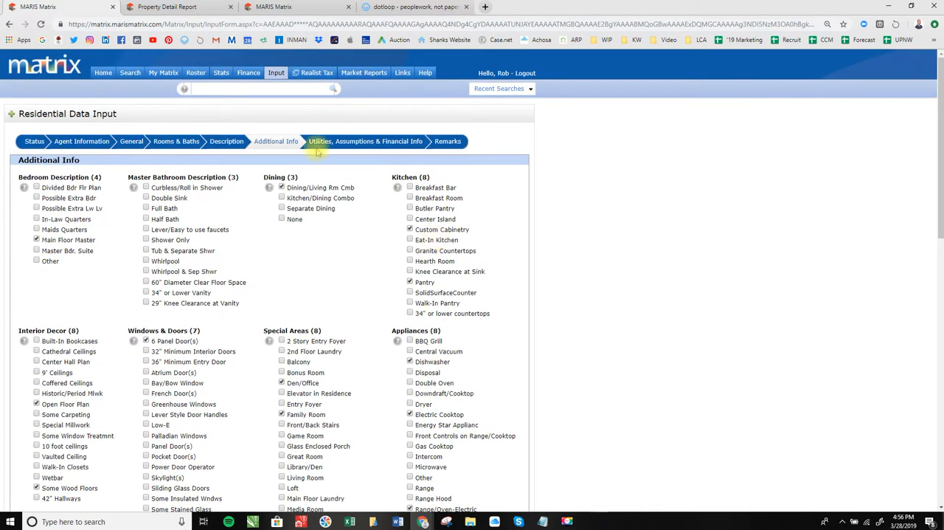
left_click(336, 142)
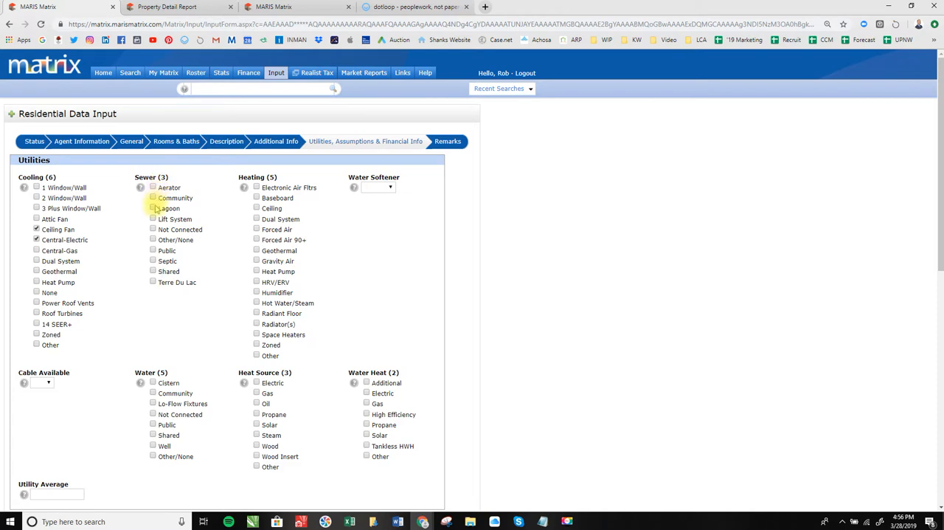
left_click(152, 261)
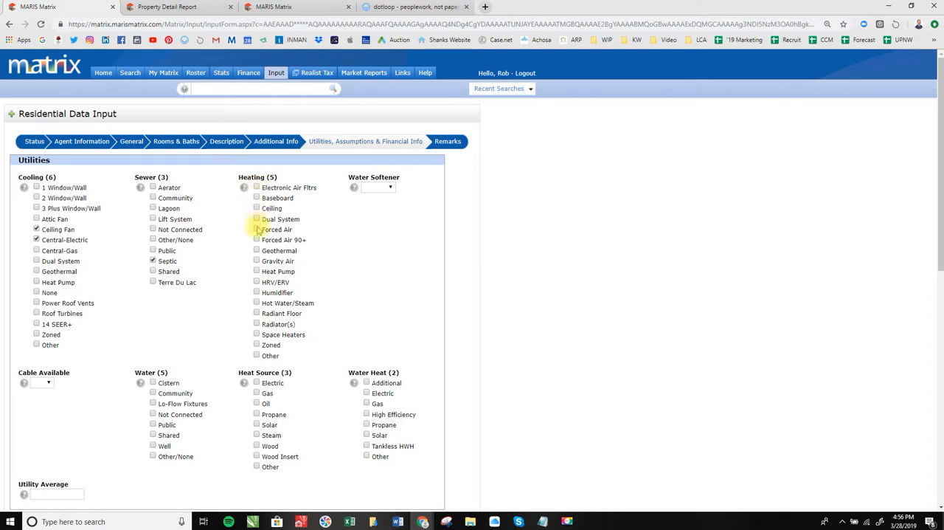
left_click(374, 188)
left_click(375, 231)
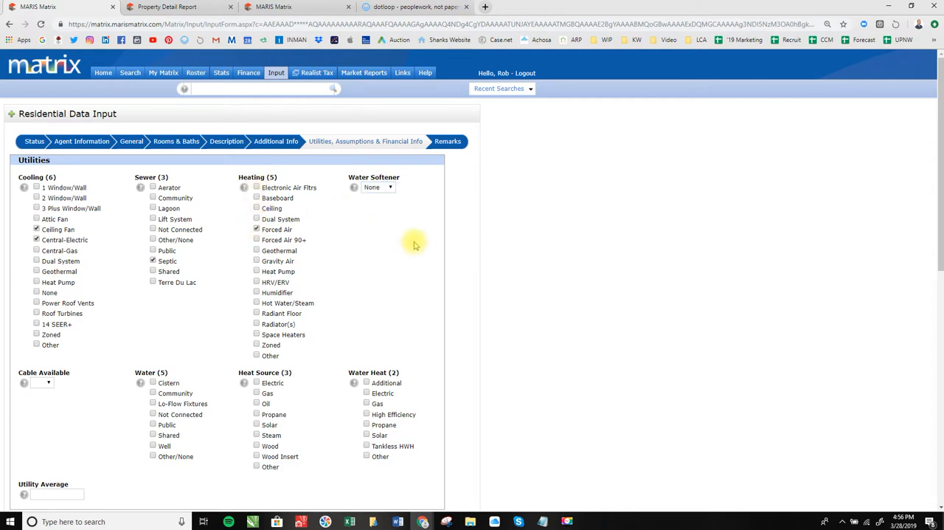
Set Cable Available to Yes, and select Public water and an Electric heat source
scroll(414, 245, "down", 3)
left_click(40, 185)
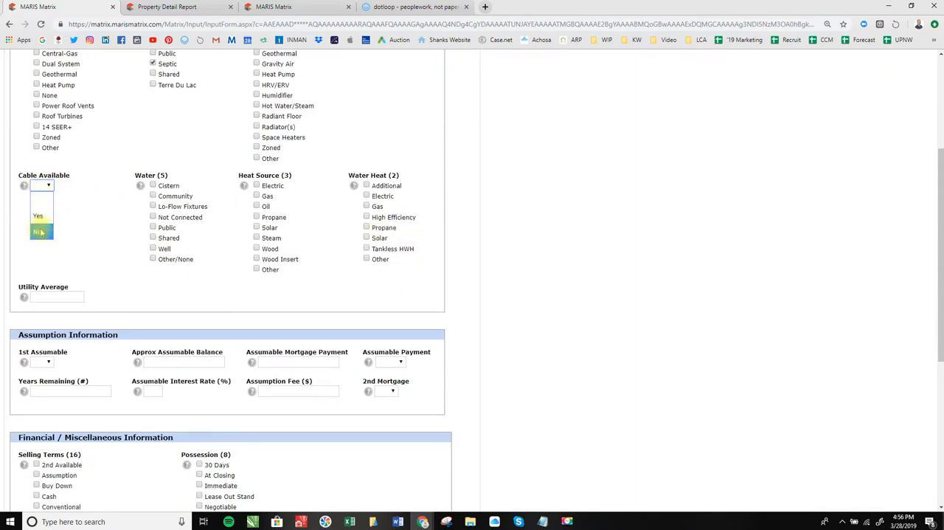
left_click(37, 215)
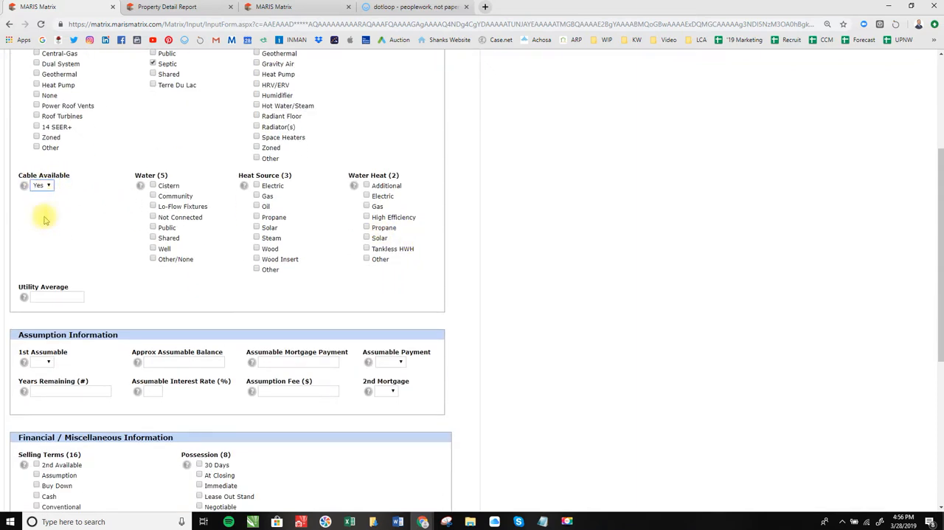
left_click(153, 227)
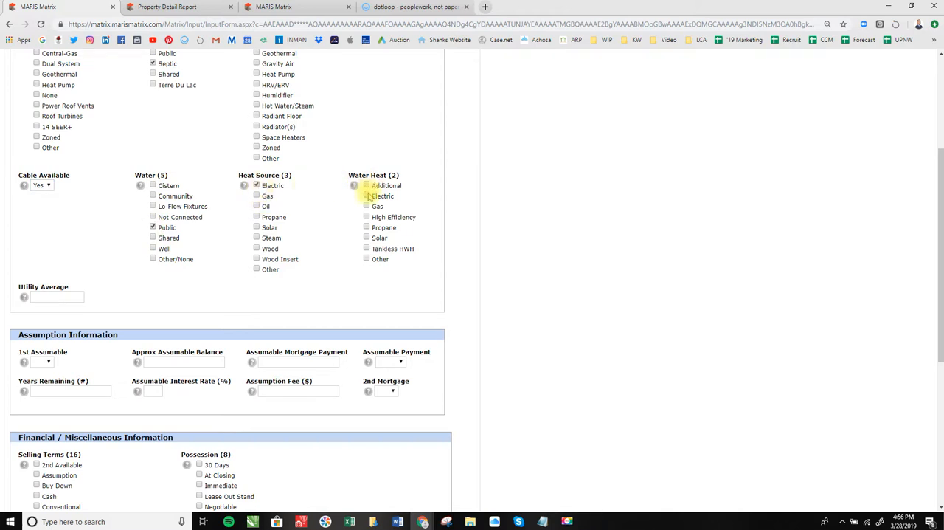
Set 1st Assumable to No in the Assumption Information
scroll(302, 242, "down", 2)
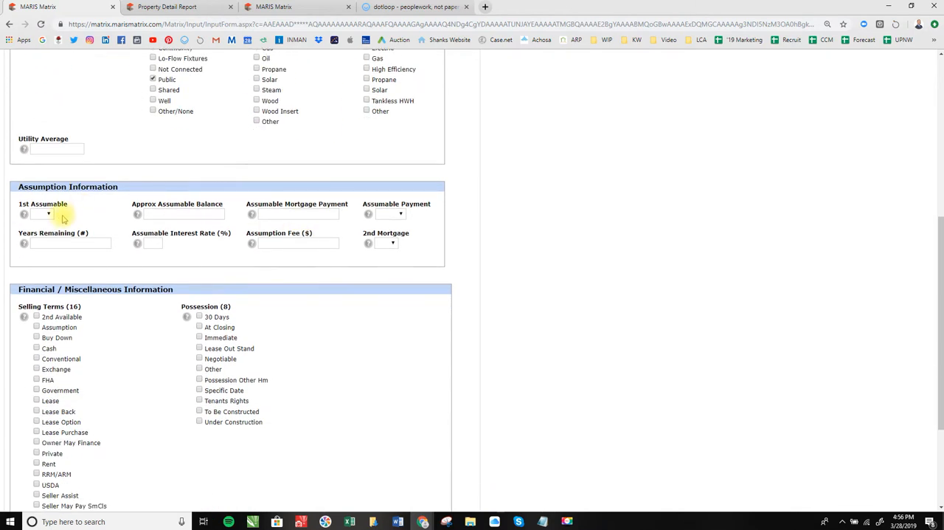
left_click(45, 214)
left_click(39, 259)
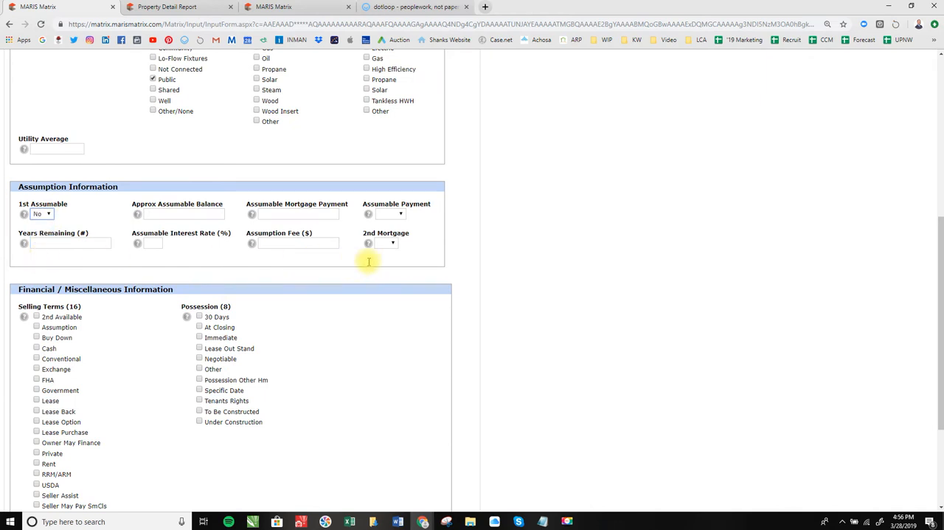
Select Cash, Conventional, FHA and VA as the listing's selling terms
scroll(340, 288, "down", 2)
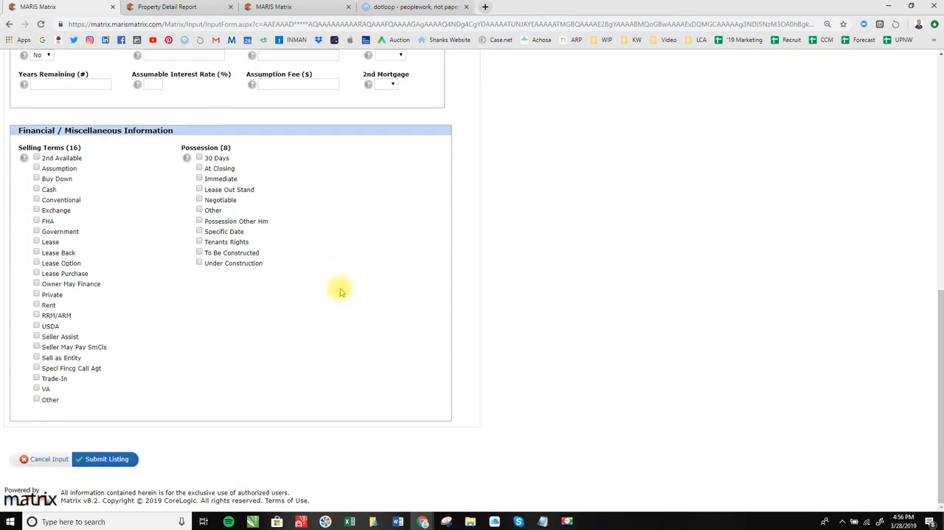
left_click(37, 189)
left_click(36, 199)
left_click(36, 221)
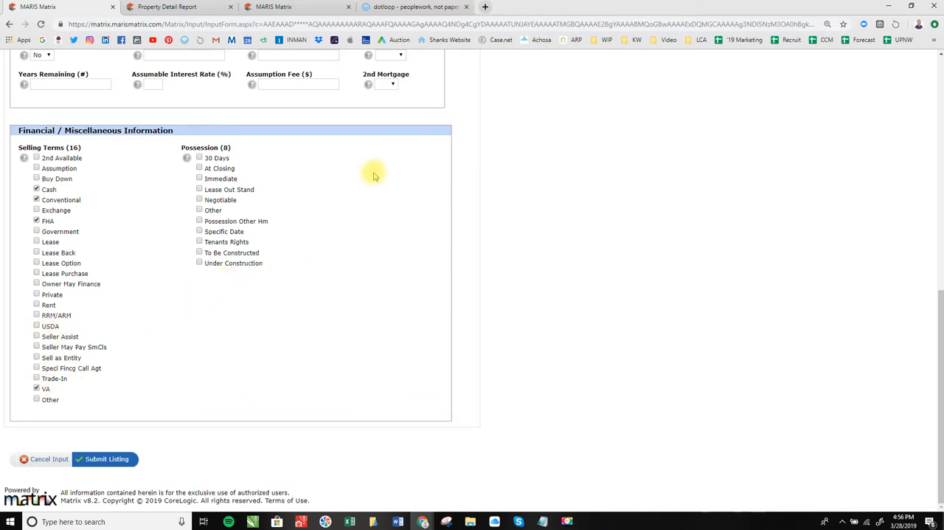
Search the web for "usda eligibility" in a new browser tab and open the official USDA Eligibility site
left_click(485, 8)
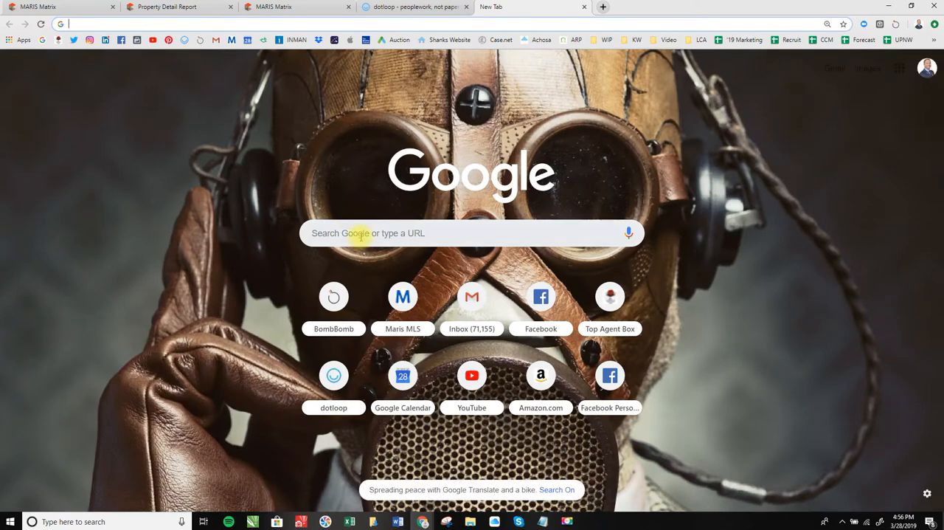
left_click(361, 236)
type("usa")
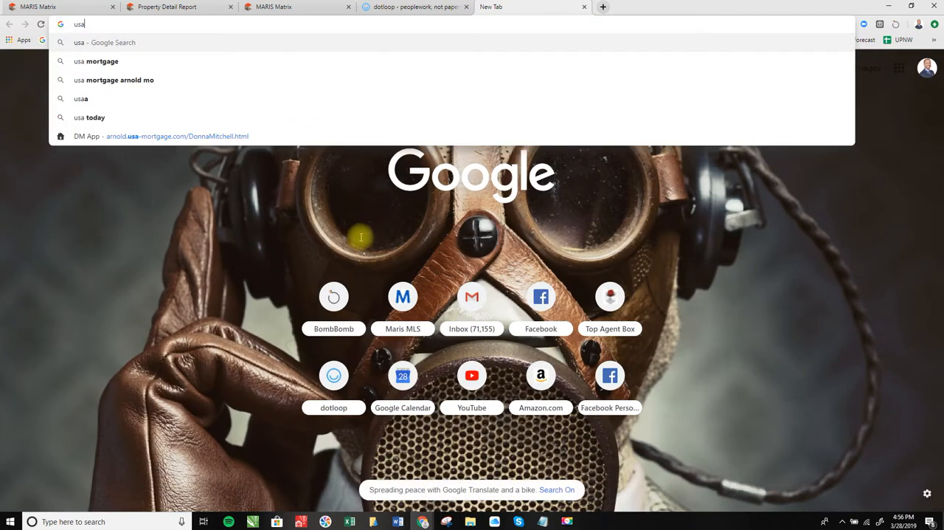
key("BackSpace")
key("BackSpace")
type("sda el")
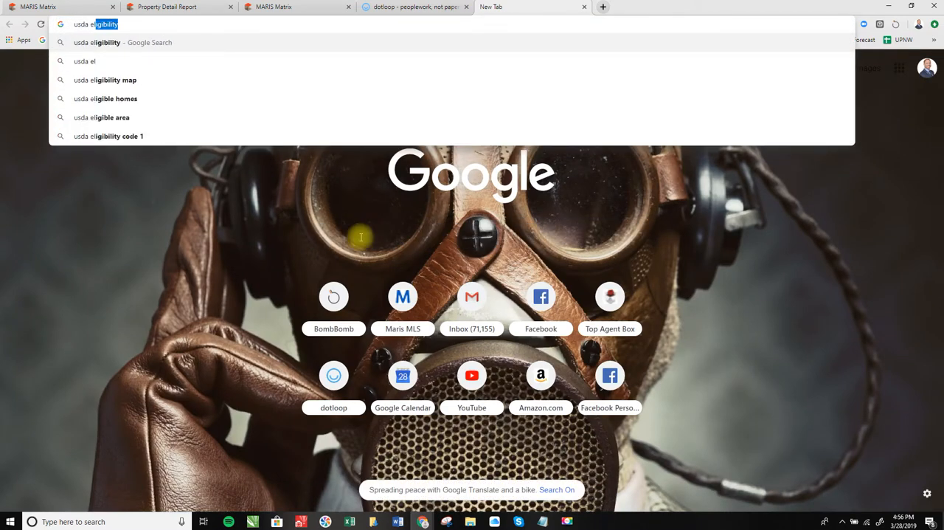
key("Return")
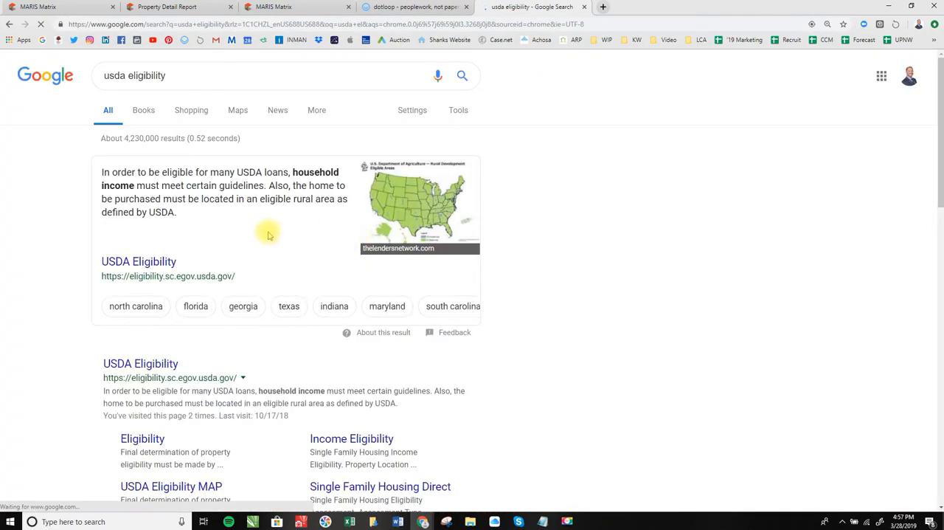
scroll(270, 230, "down", 2)
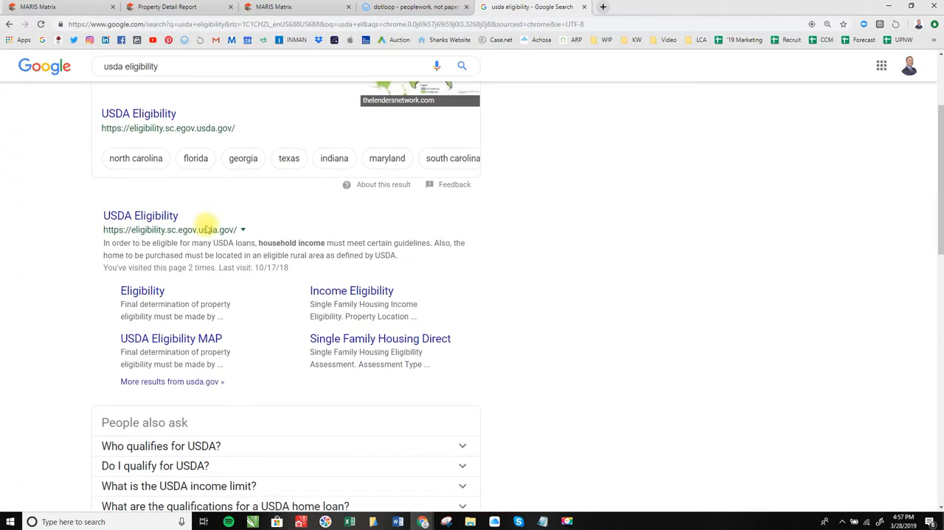
left_click(148, 217)
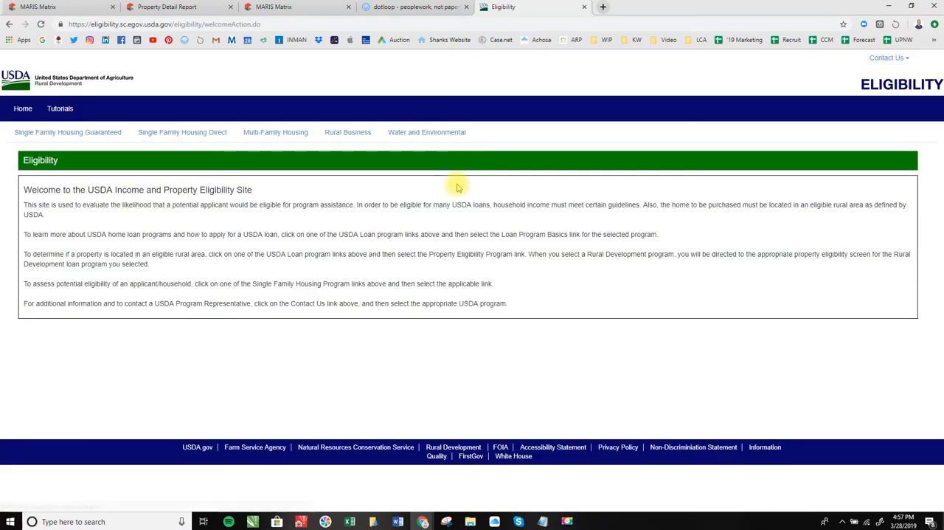
Look up the property's address on the Single Family Housing Guaranteed property eligibility map and examine the surrounding ineligible areas
left_click(74, 139)
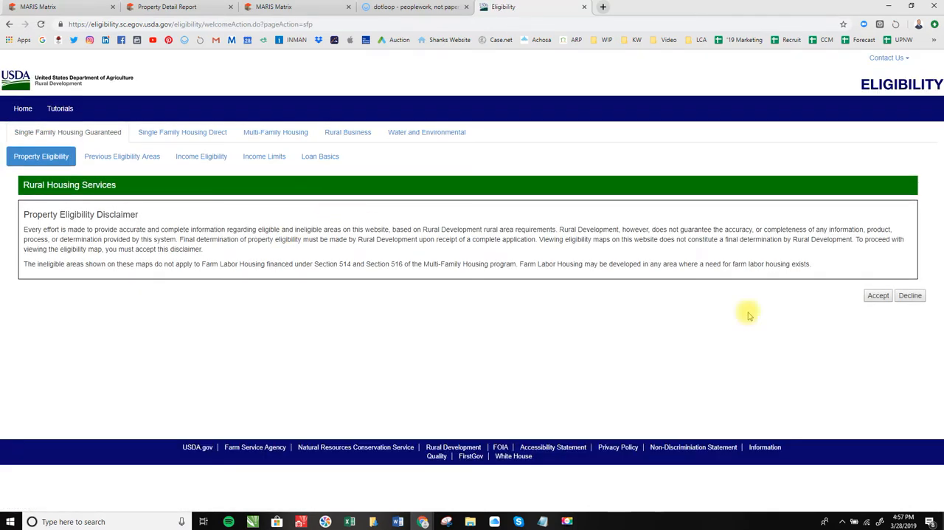
left_click(878, 295)
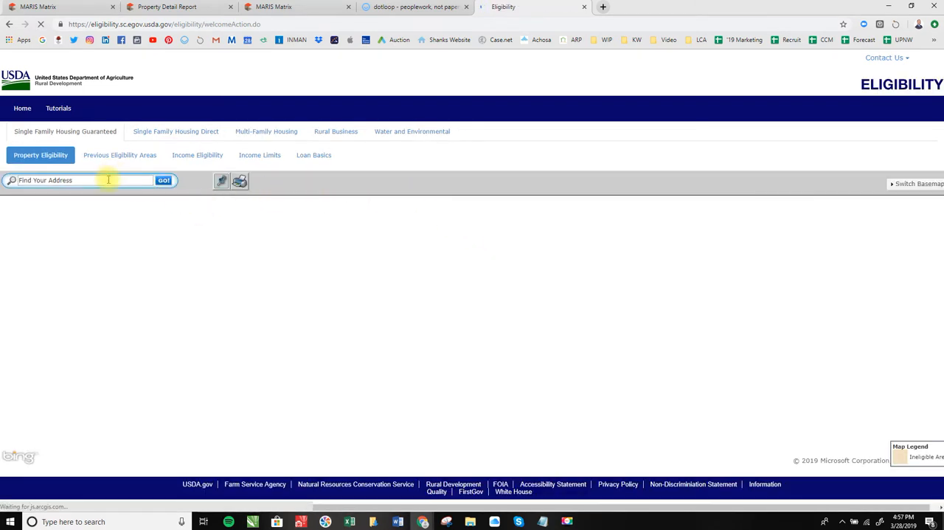
left_click(111, 179)
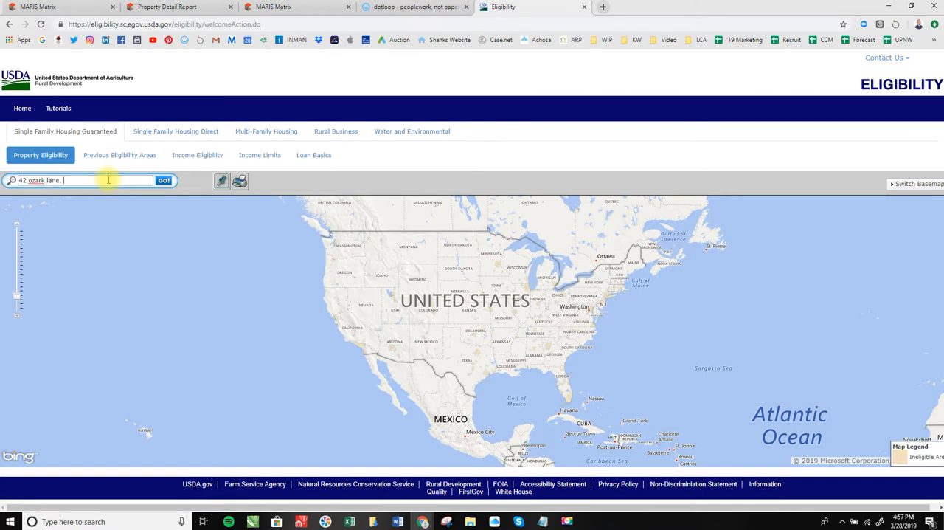
left_click(163, 182)
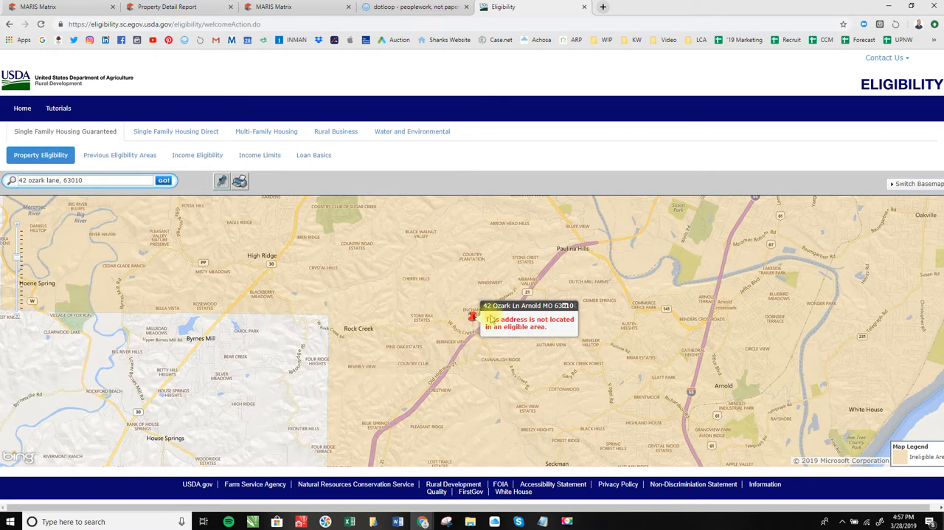
scroll(465, 321, "down", 5)
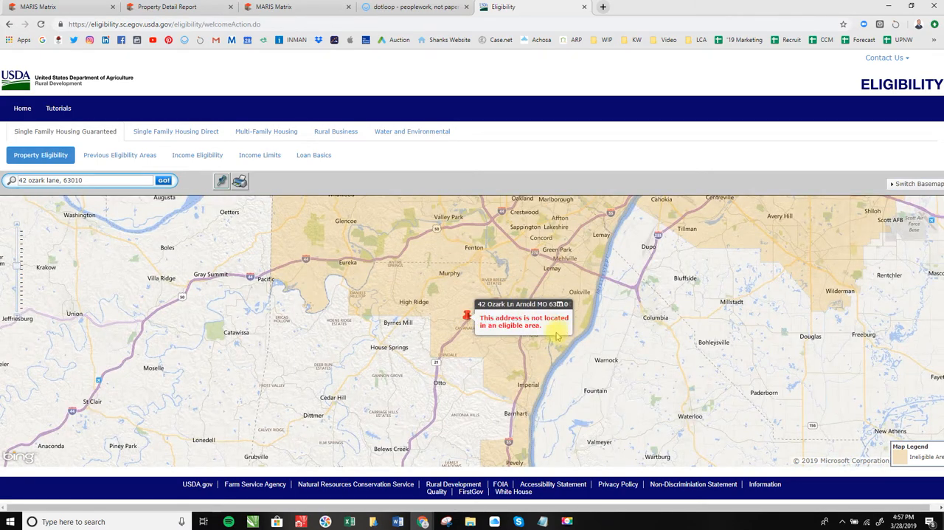
scroll(559, 335, "down", 1)
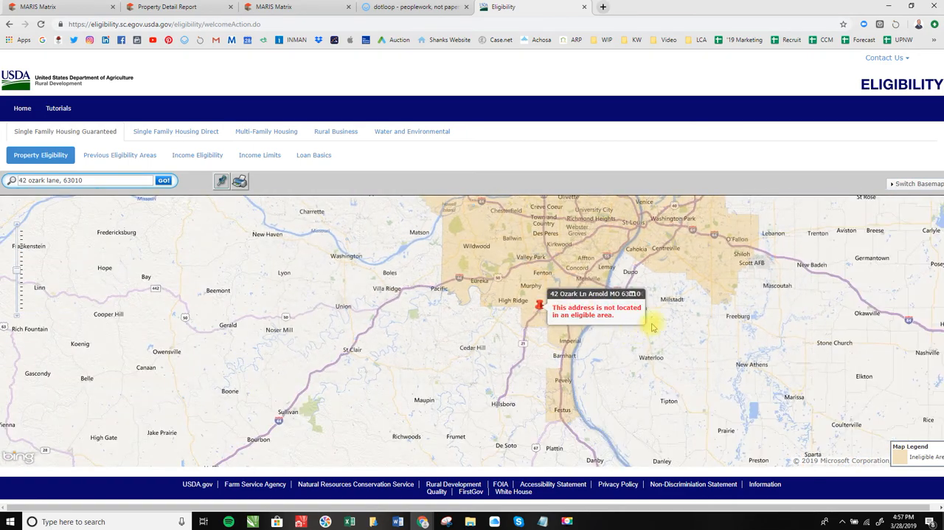
scroll(628, 344, "down", 1)
scroll(628, 344, "down", 1)
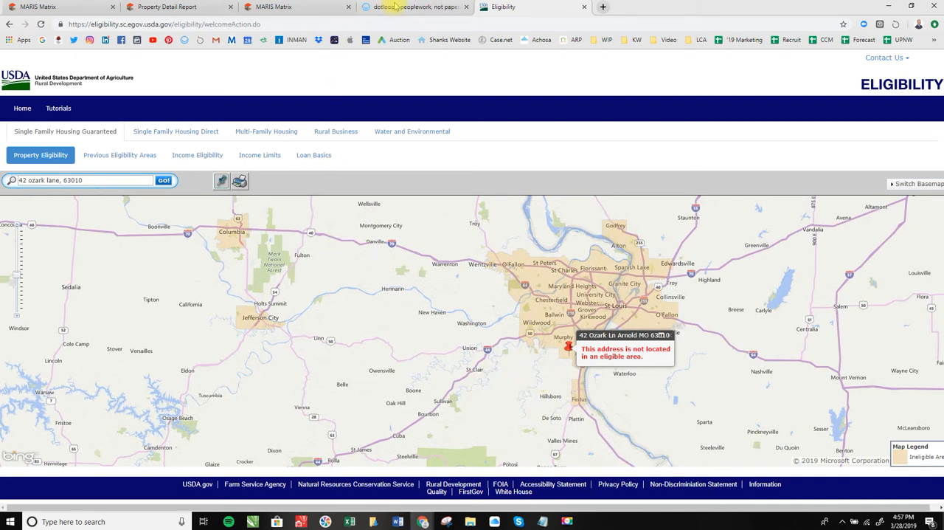
Return to the residential listing form and open the Directions to property entry in its Remarks section
left_click(83, 7)
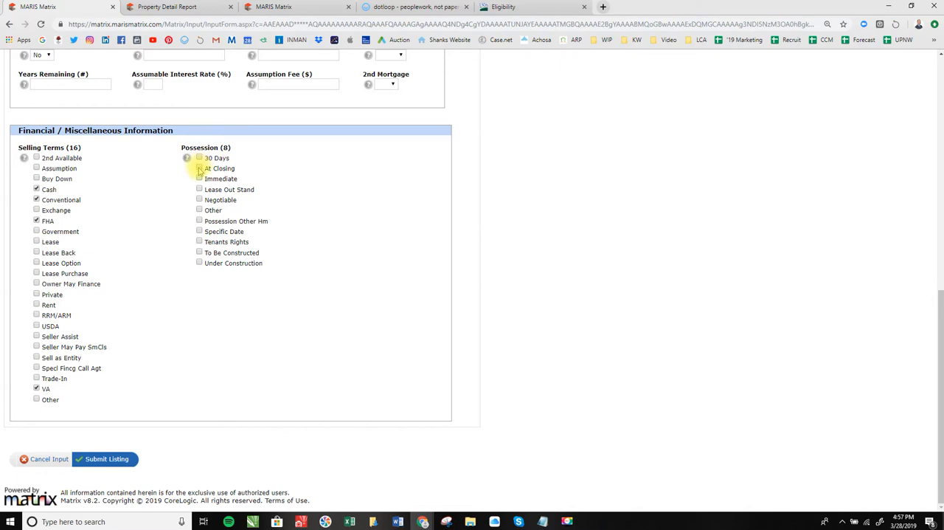
scroll(470, 312, "up", 10)
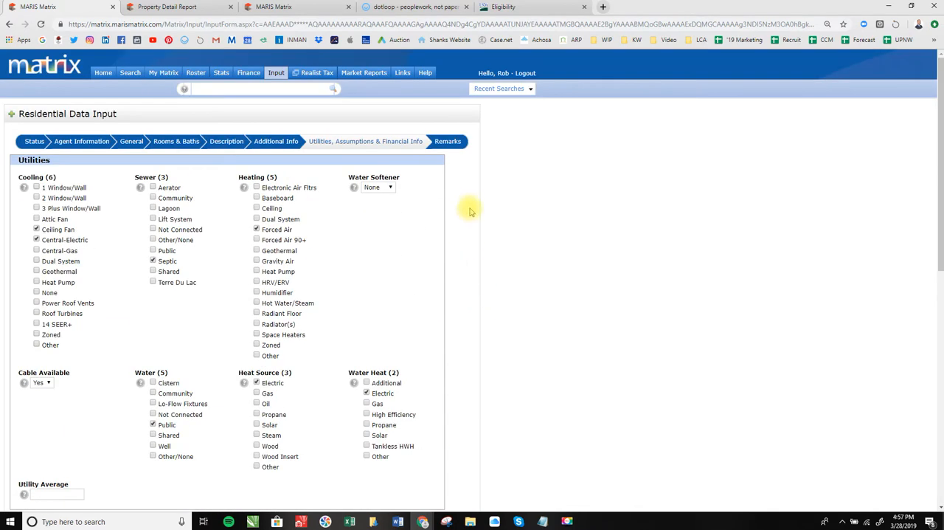
left_click(447, 141)
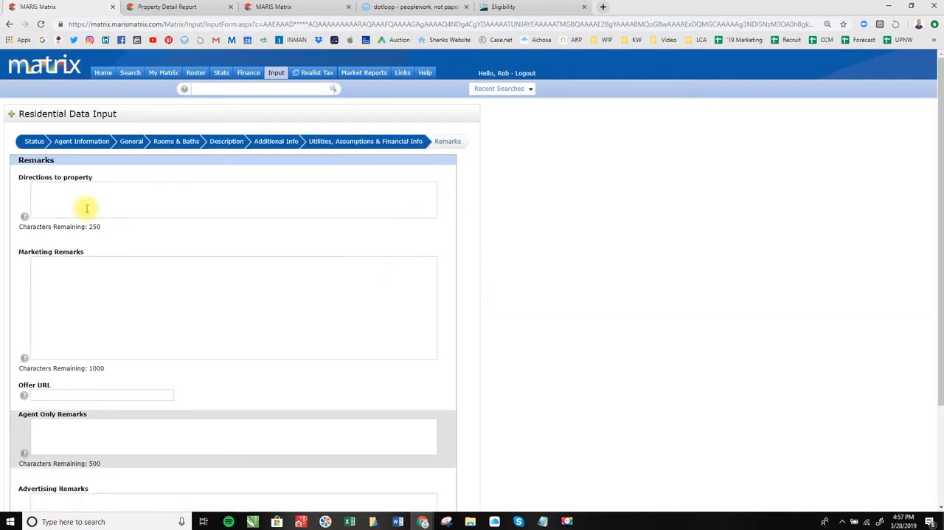
left_click(78, 197)
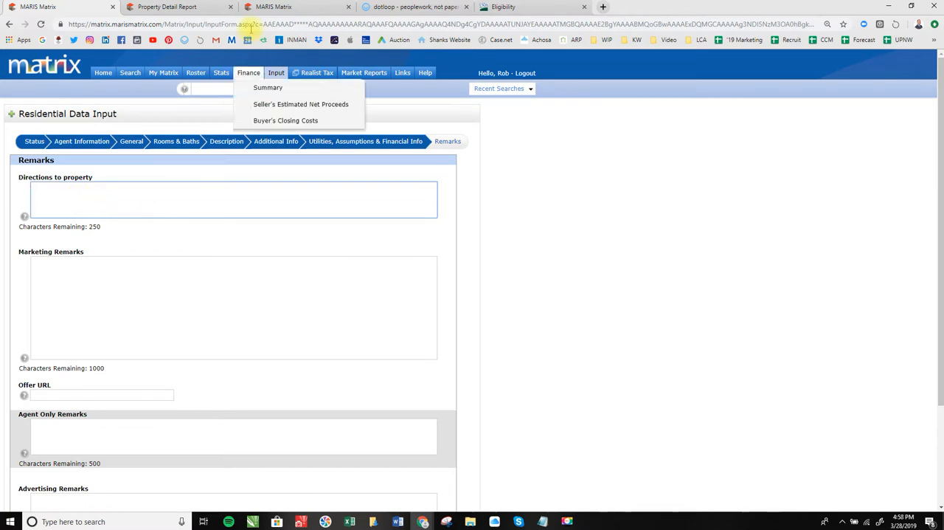
Copy the driving directions from the property's previous MLS listing into the new listing's Directions to property
left_click(269, 6)
scroll(279, 295, "down", 12)
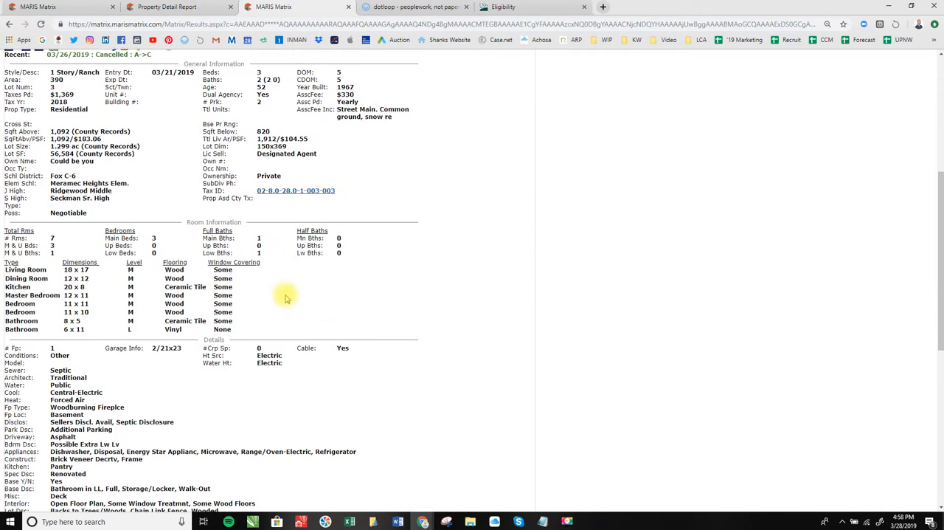
scroll(280, 297, "up", 1)
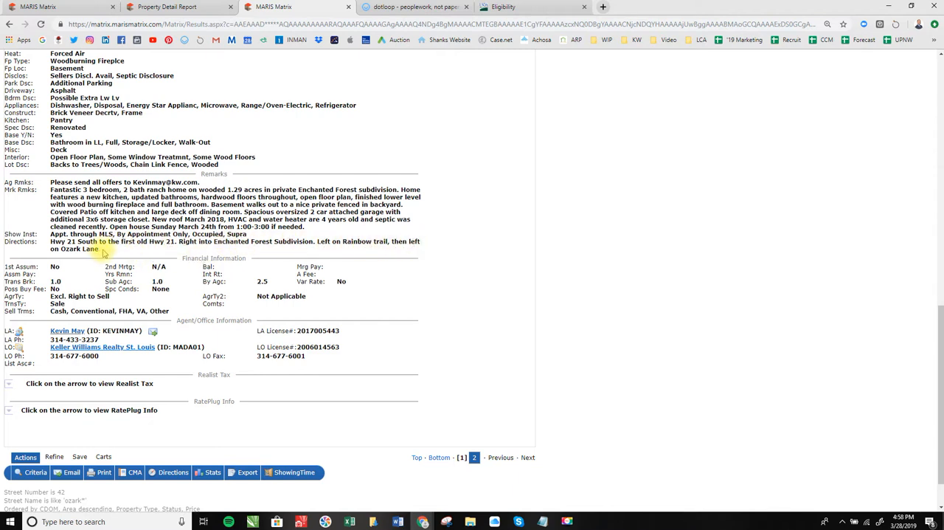
triple_click(53, 242)
key("ctrl+c")
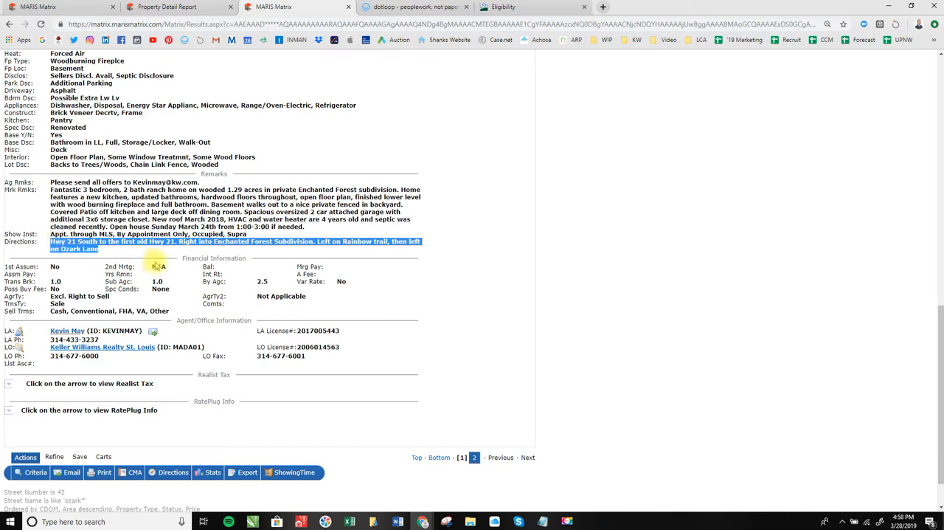
left_click(33, 6)
key("ctrl+v")
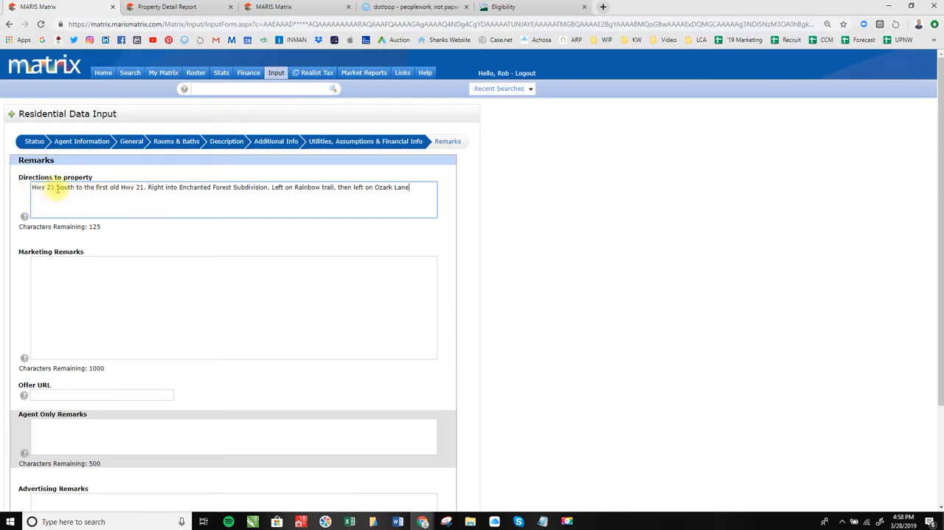
Insert "From 141/21: Take" at the beginning of the property directions
left_click(33, 188)
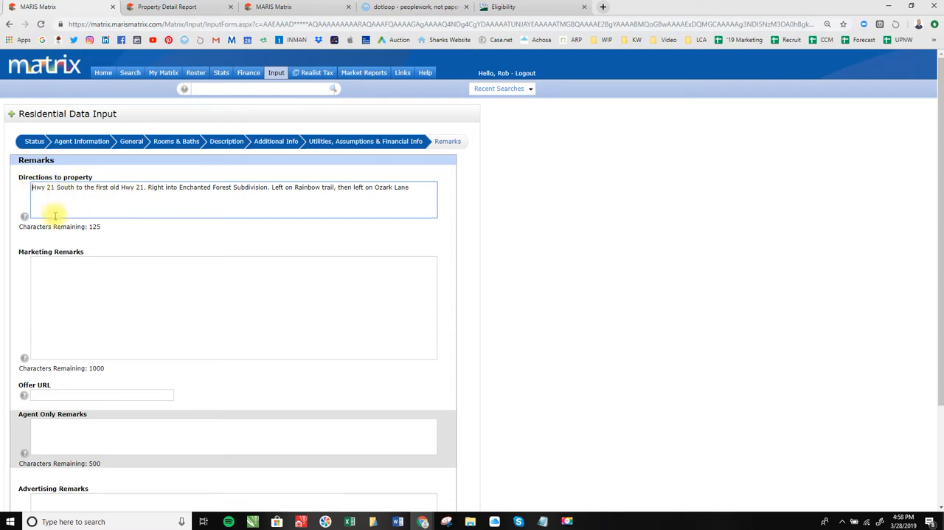
type("From ")
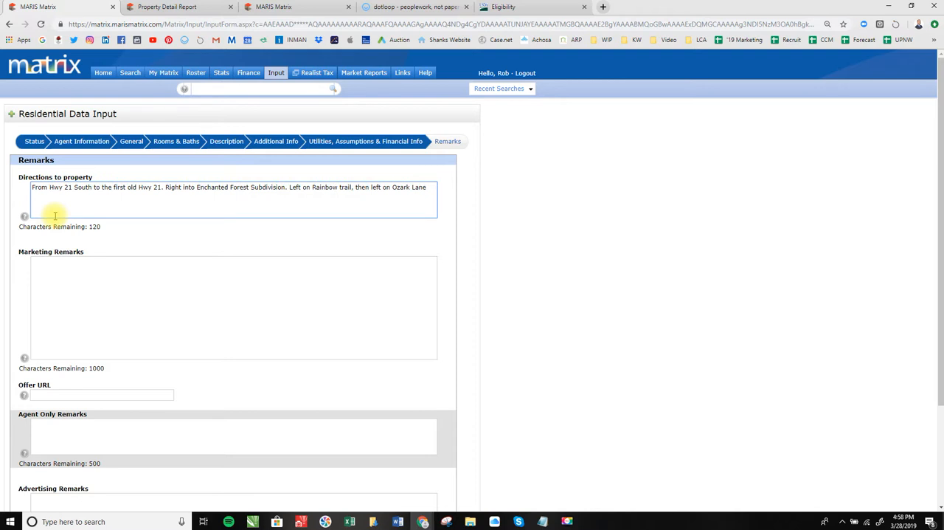
type("141/21")
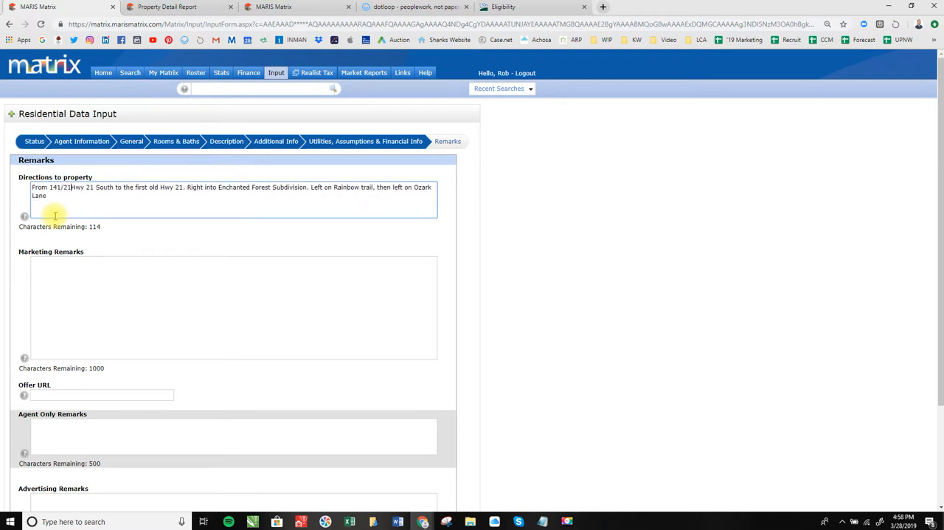
type(":  Take")
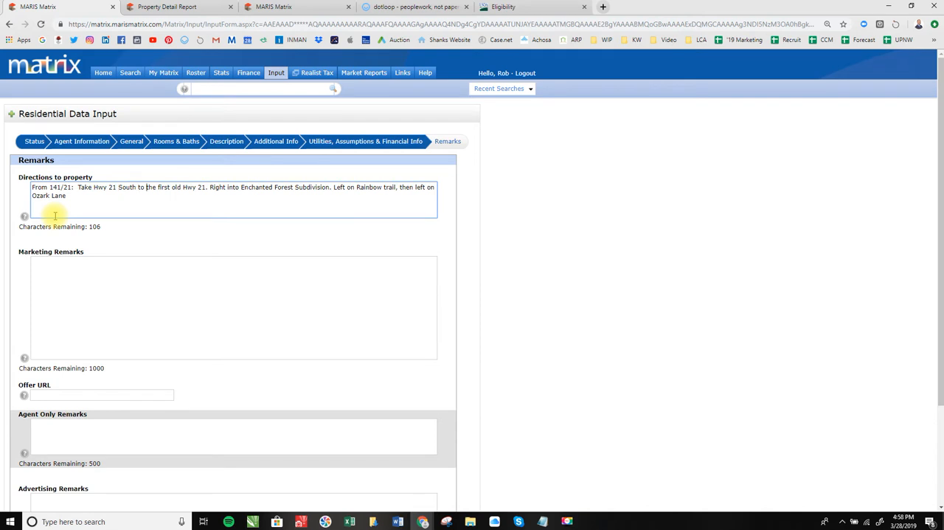
In the directions, replace "the first old" with "Old" and add "exit" after the second "Hwy 21"
key("ctrl+Right")
key("ctrl+Right")
key("ctrl+shift+Right")
key("ctrl+shift+Right")
key("Delete")
key("Delete")
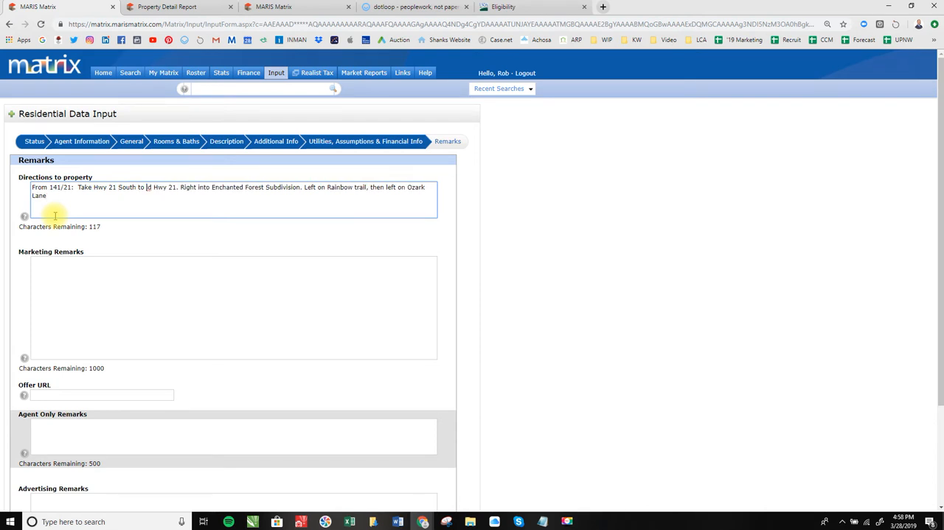
type("O")
key("ctrl+Right")
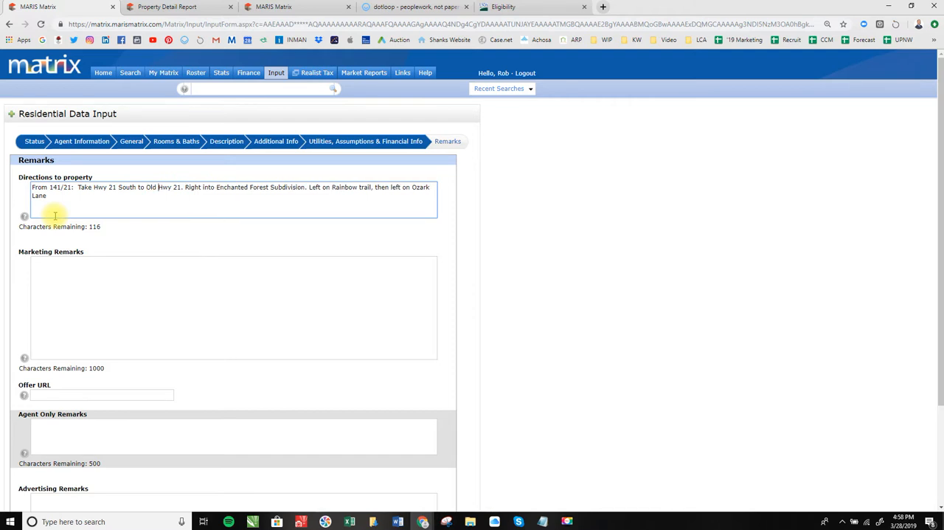
type("exit")
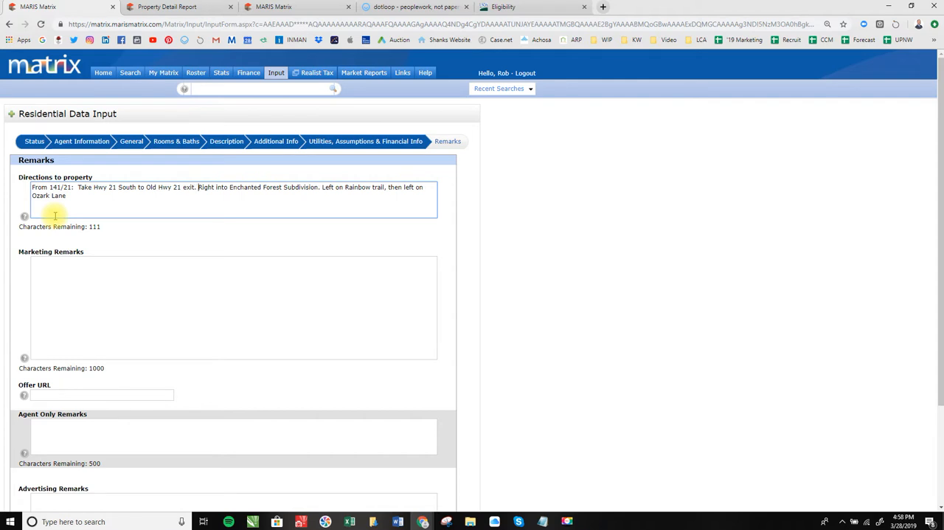
type("Turn ")
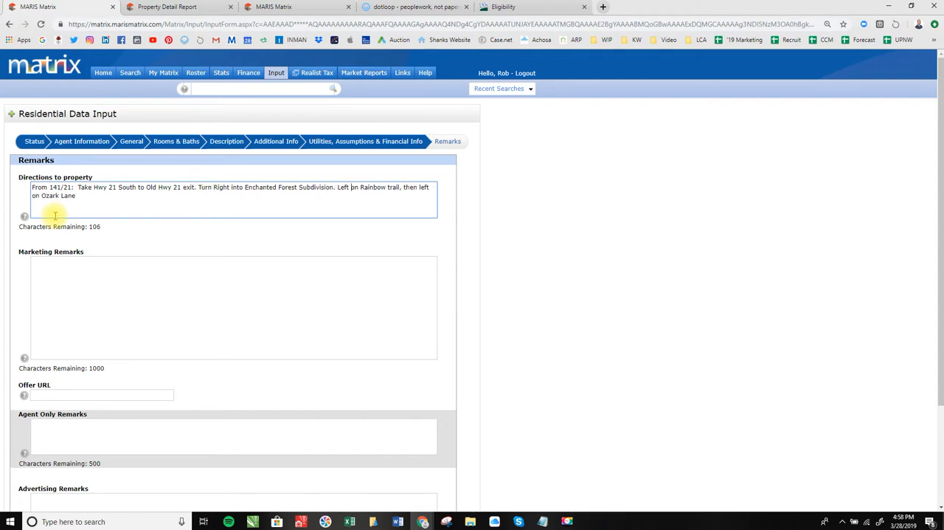
type("Take")
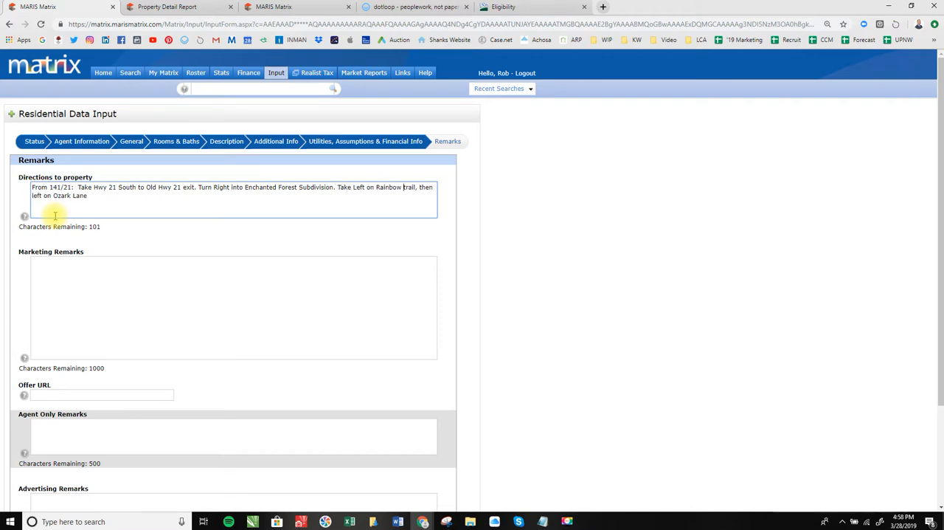
Insert "Turn" before "Right" and "Take" before "Left" in the directions, and capitalize "Trail"
key("ctrl+Right")
key("ctrl+Right")
key("Delete")
type("Trail, then left on Ozark Lane.  Home will be on")
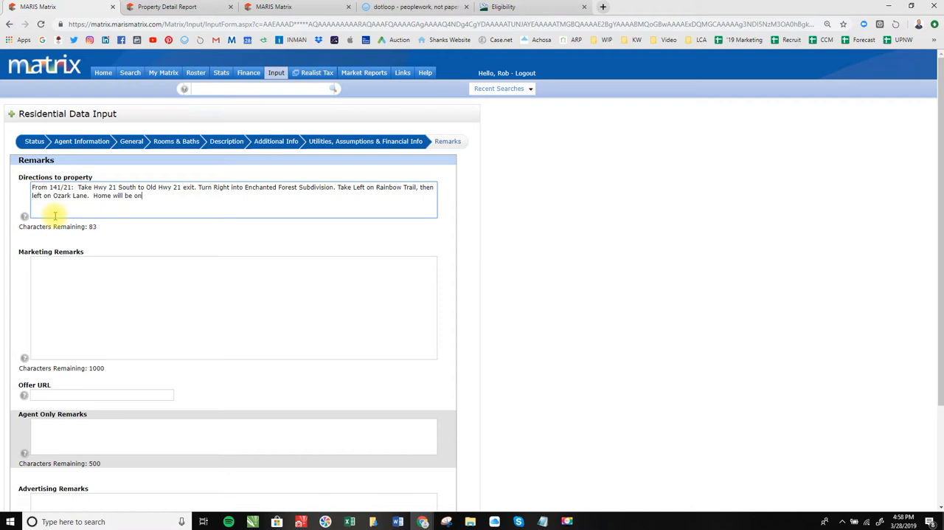
type(" your right with sign in the yard.")
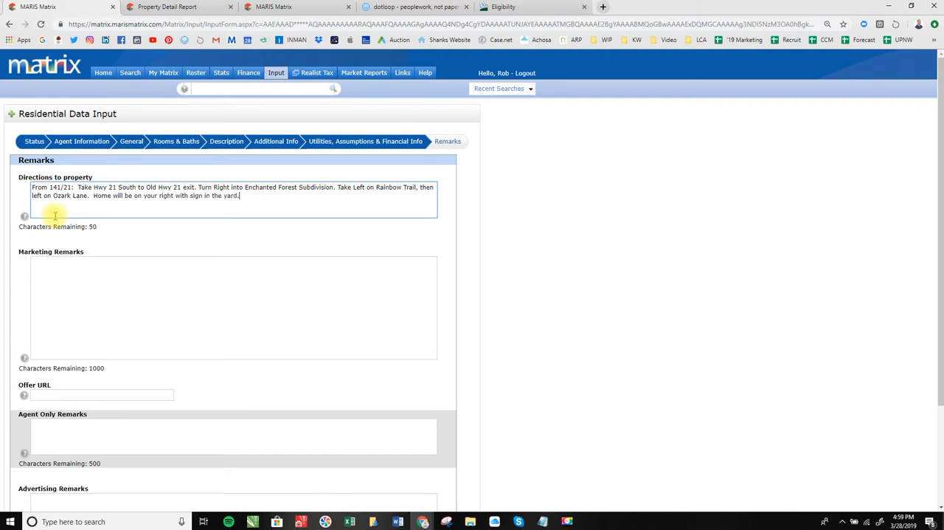
Enter "Schedule all showings, inspections and appraisals via MLS ShowingTime" in the Agent Only Remarks
scroll(110, 214, "down", 3)
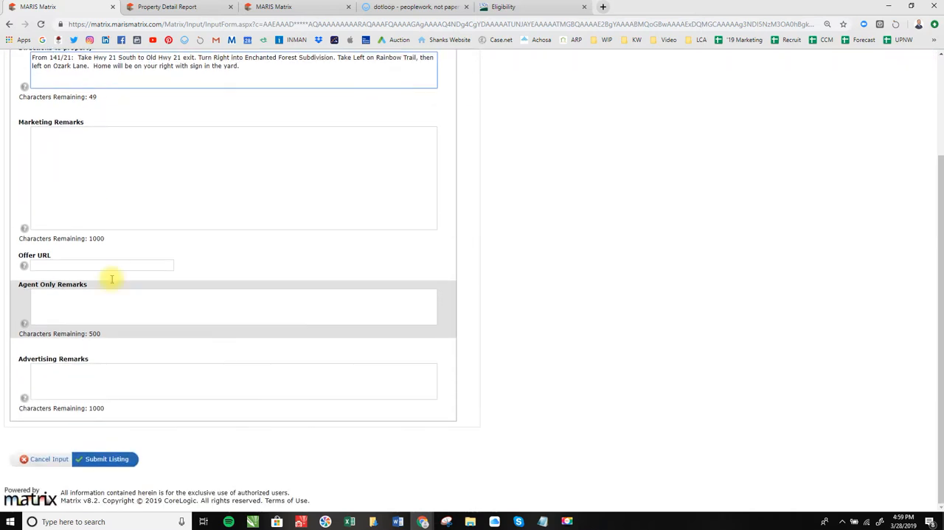
left_click(91, 306)
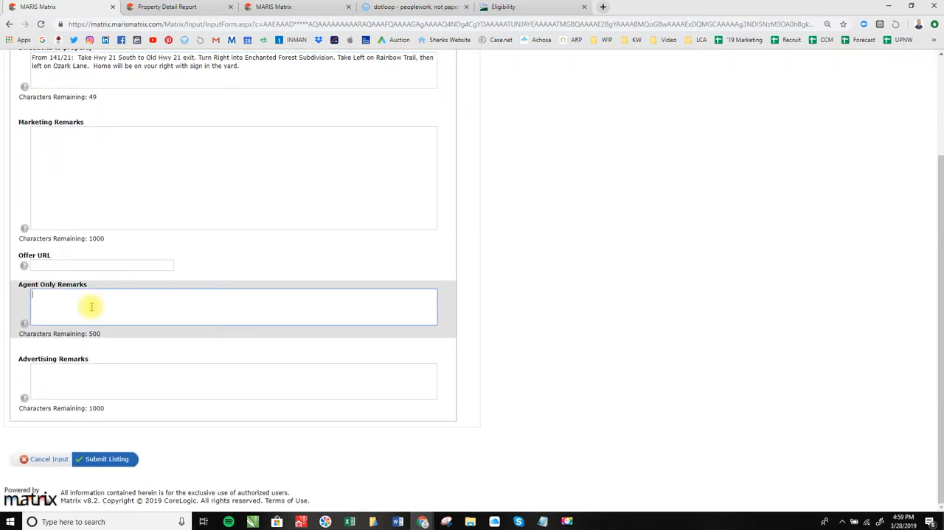
type("Schedule all showings, inspetions")
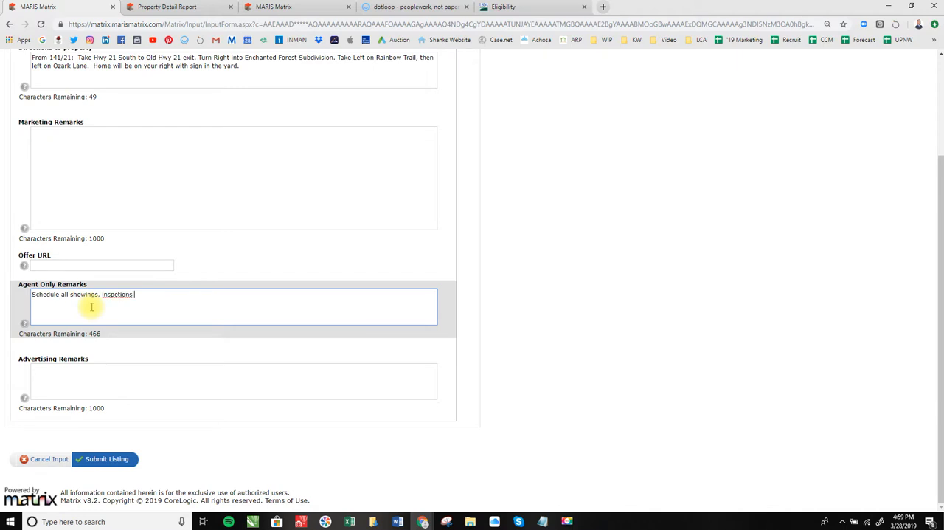
key("BackSpace")
key("BackSpace")
key("BackSpace")
key("BackSpace")
key("BackSpace")
type("appraisals via MLS ShowingTime")
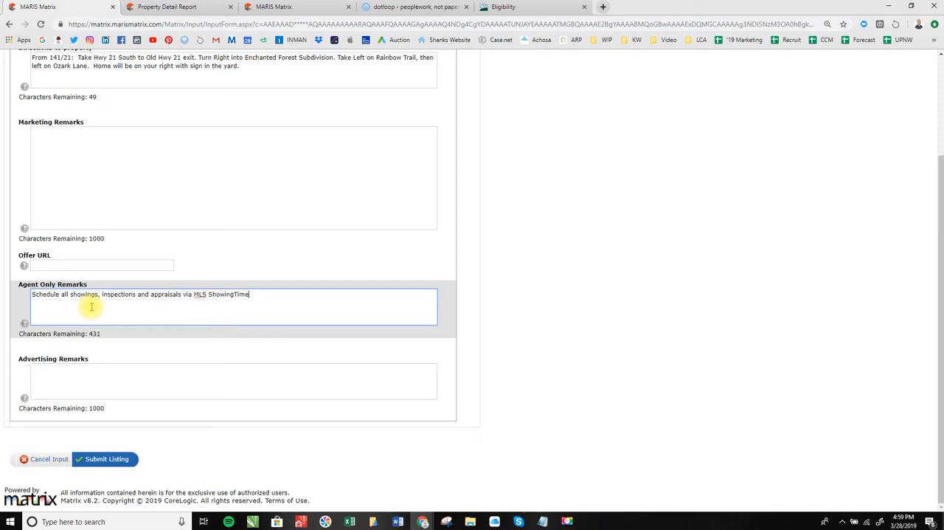
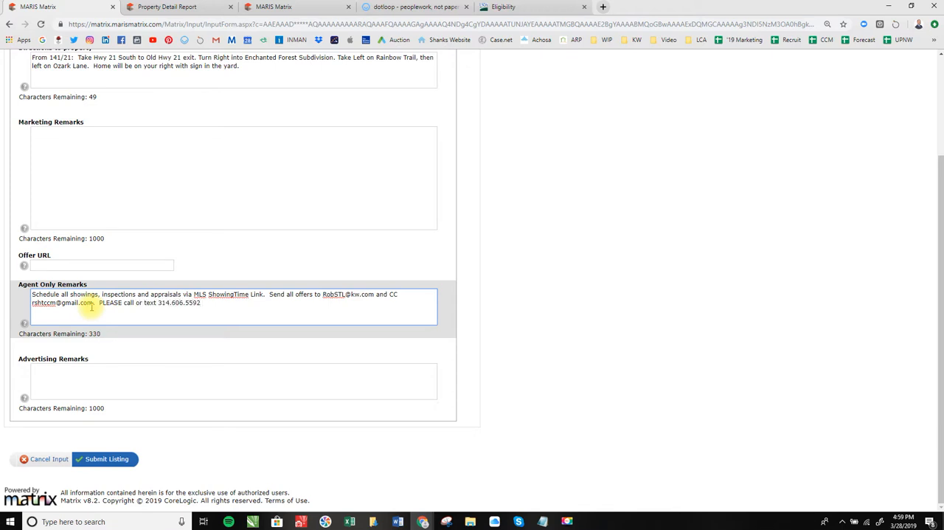
type("when submitting offers or any")
Add "PLEASE call or text", the agent's phone number and "when submitting offers or any addendums." to the Agent Only Remarks
type("addendums.")
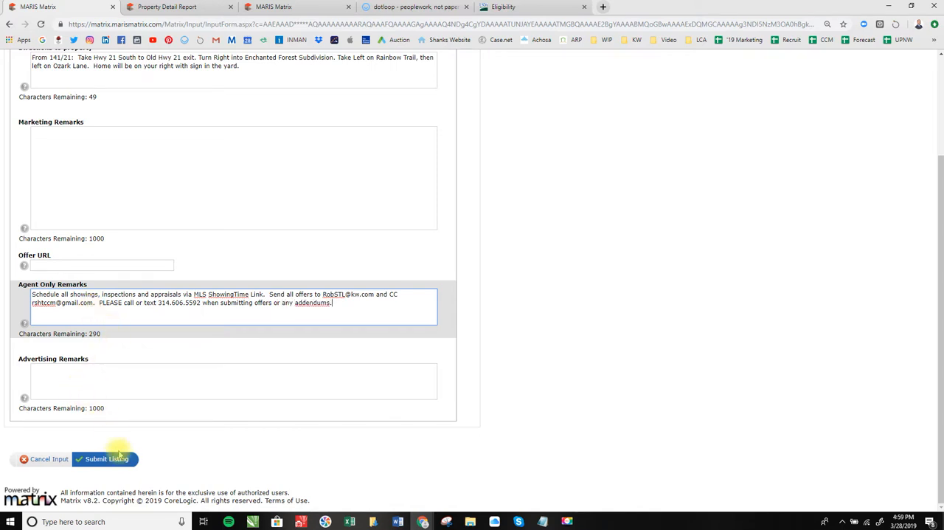
Review the directions, Marketing Remarks and remaining fields of the Remarks section
scroll(187, 286, "up", 1)
scroll(187, 286, "up", 1)
left_click(110, 250)
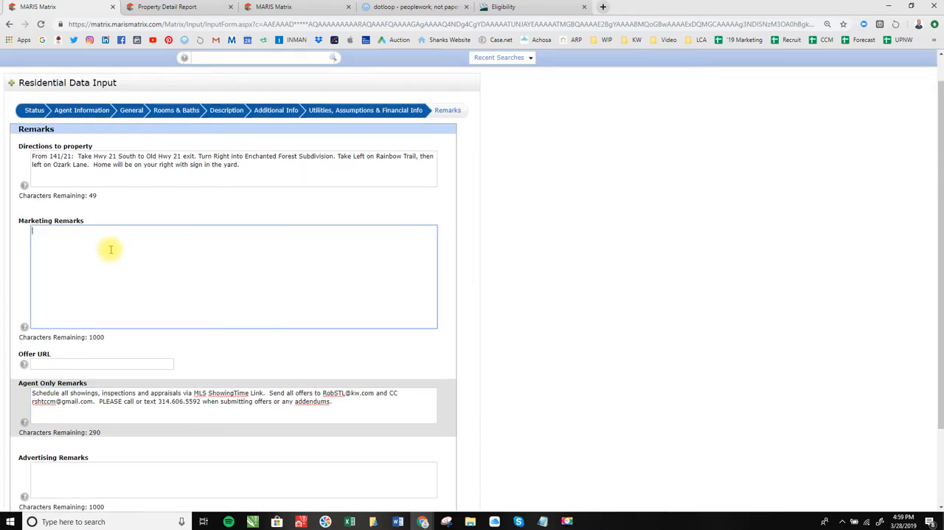
scroll(84, 291, "down", 2)
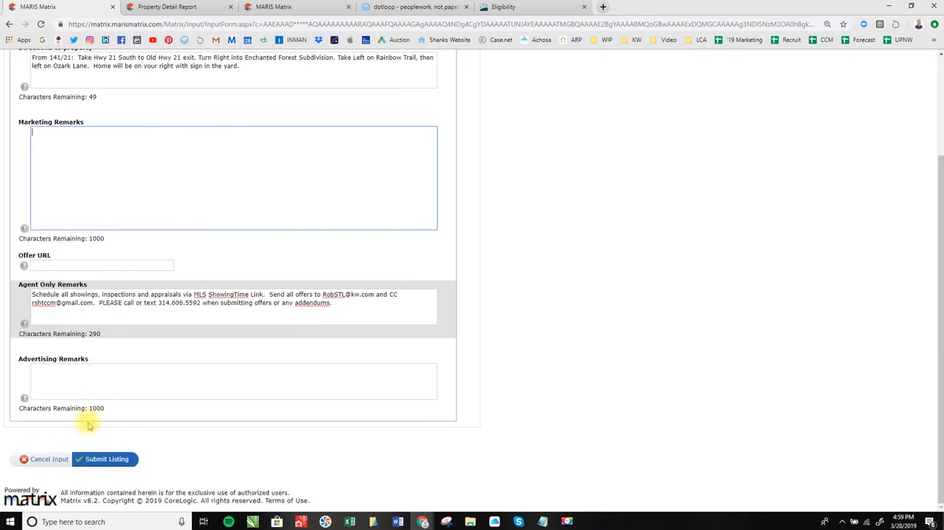
Submit the listing, then open the property's MLS folder under CUST PROPs as the source for its photo upload
left_click(116, 462)
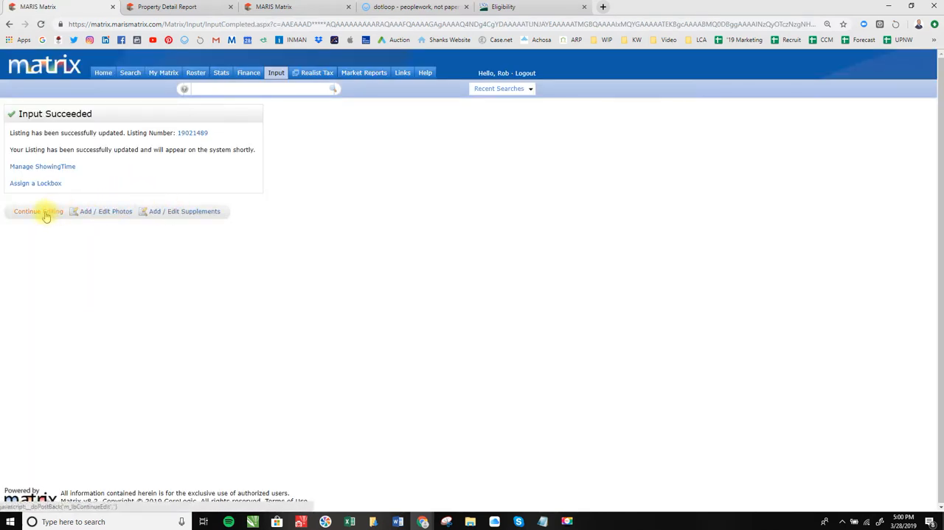
left_click(107, 214)
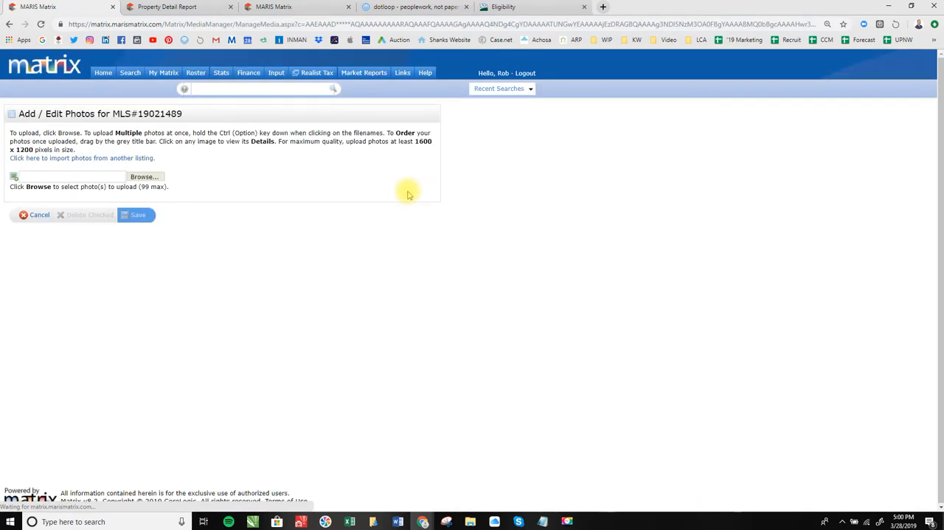
left_click(148, 179)
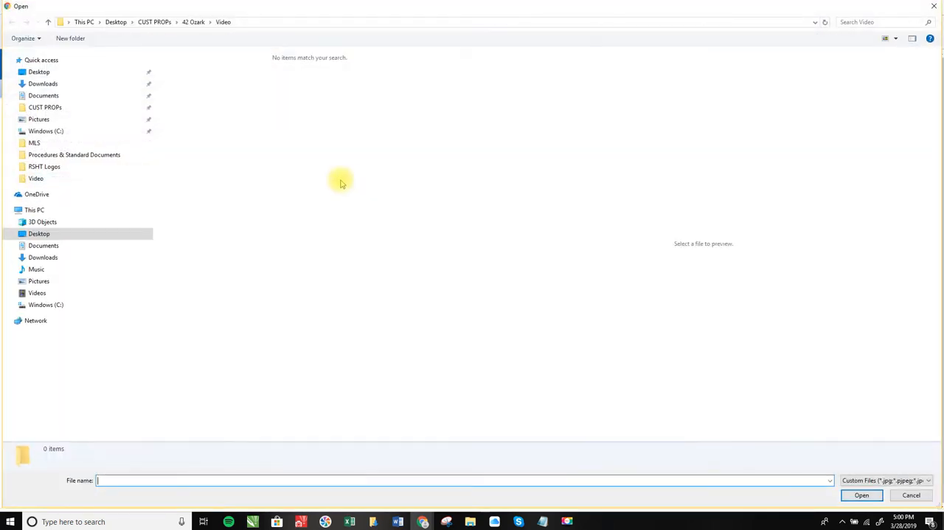
left_click(50, 109)
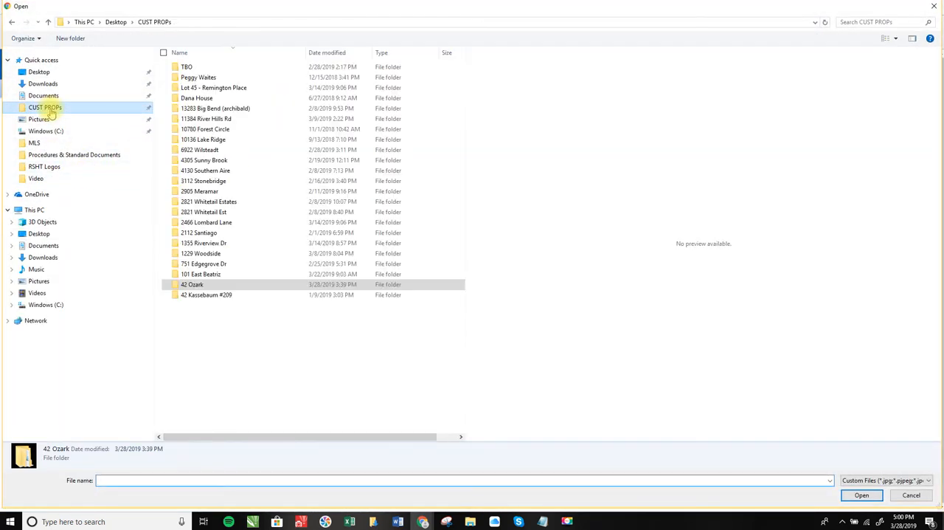
double_click(188, 284)
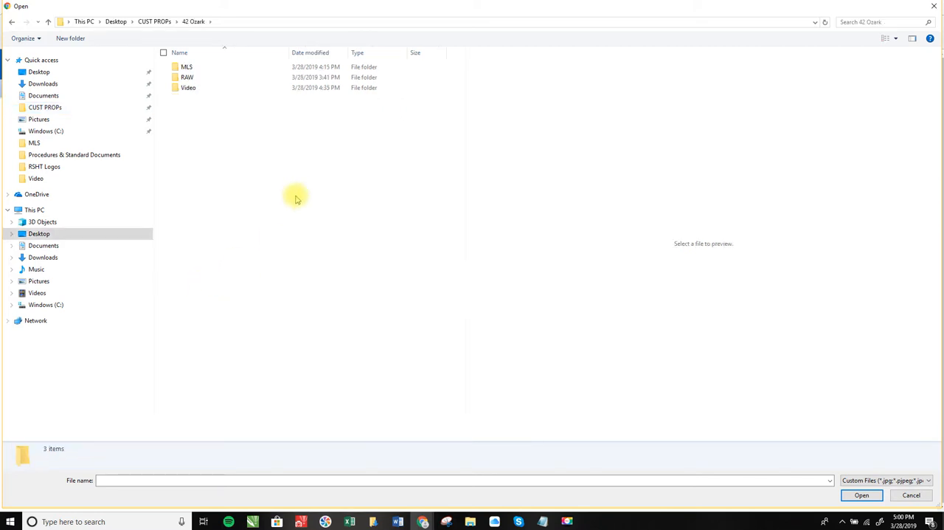
double_click(189, 67)
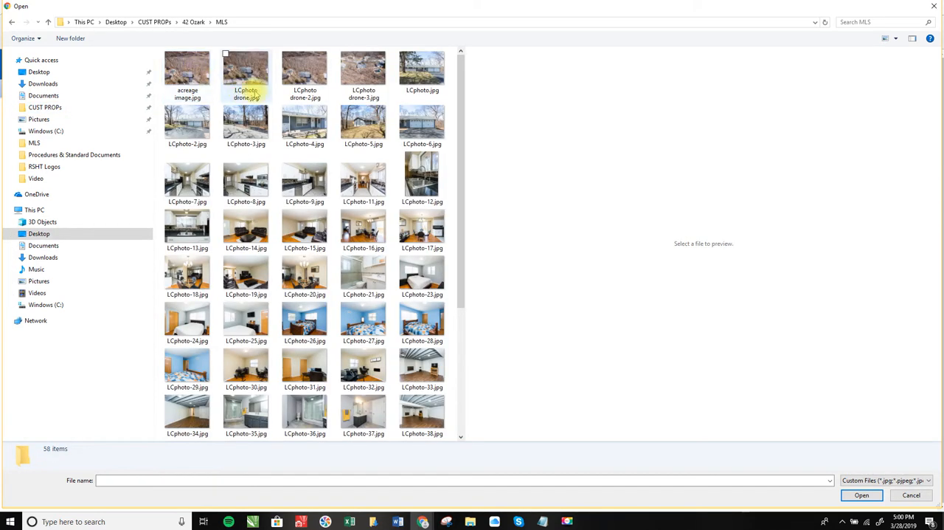
Select all photos in the MLS folder and upload them to the listing
scroll(351, 228, "down", 4)
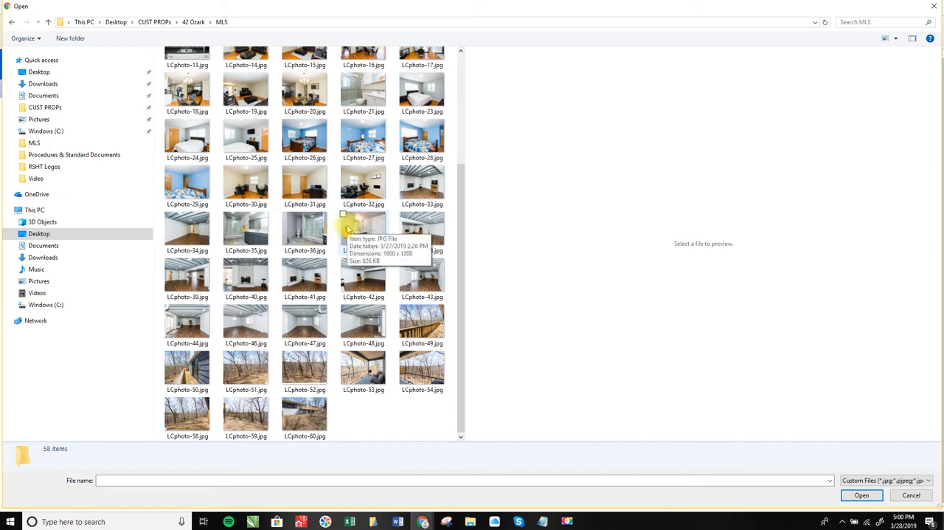
scroll(344, 228, "up", 5)
left_click(349, 187)
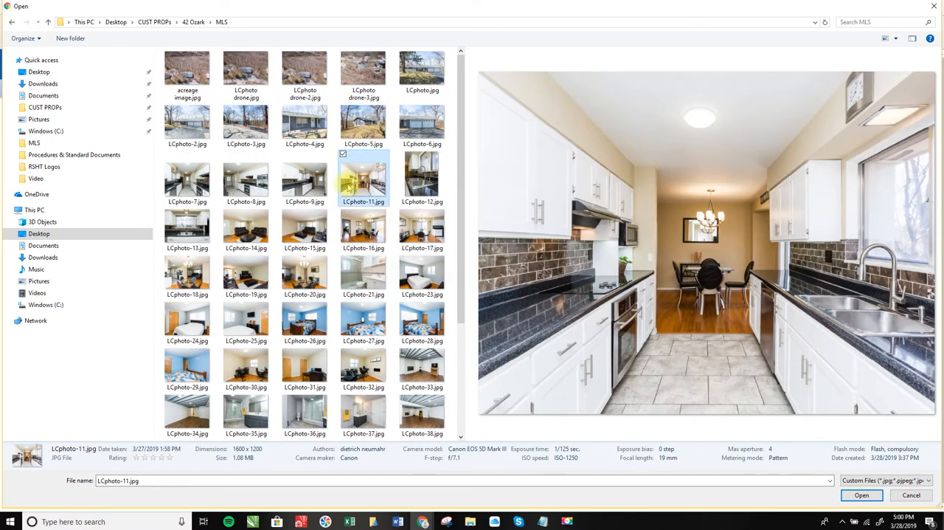
key("ctrl+a")
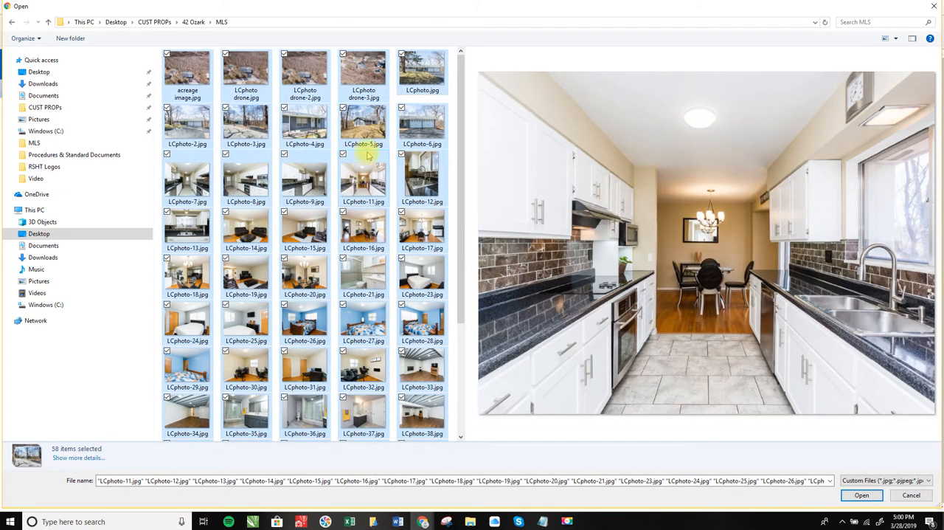
left_click(362, 183)
key("ctrl+a")
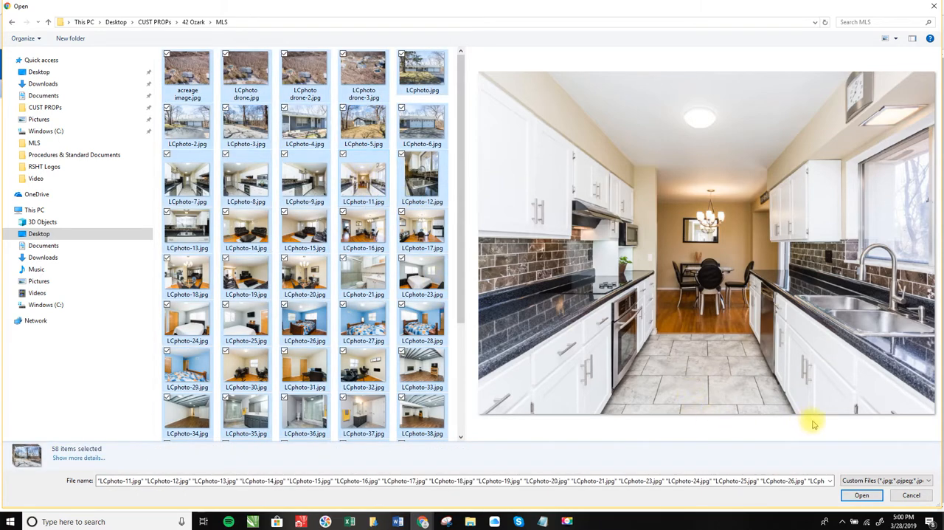
left_click(862, 495)
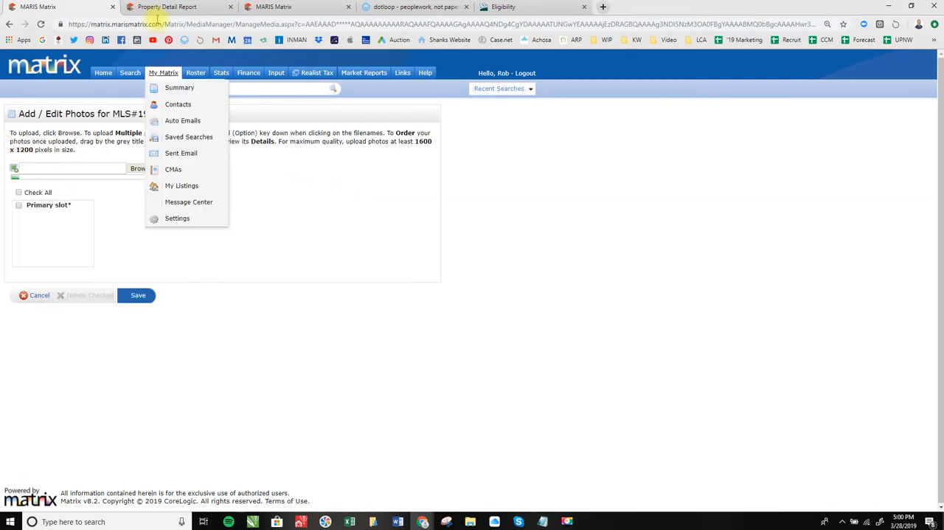
Copy the Mrk Rmks text from the property's previous MLS listing and paste it into a new blank Word document
left_click(158, 7)
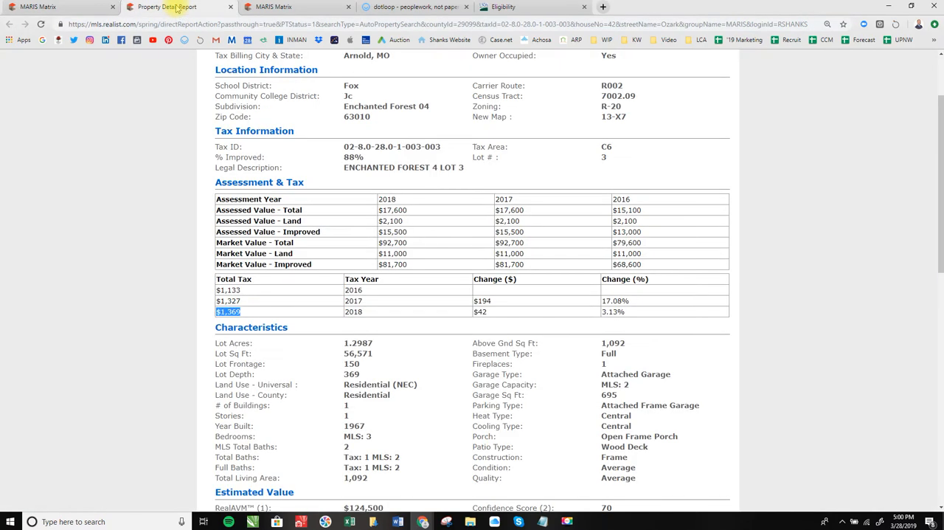
left_click(272, 13)
left_click(203, 216)
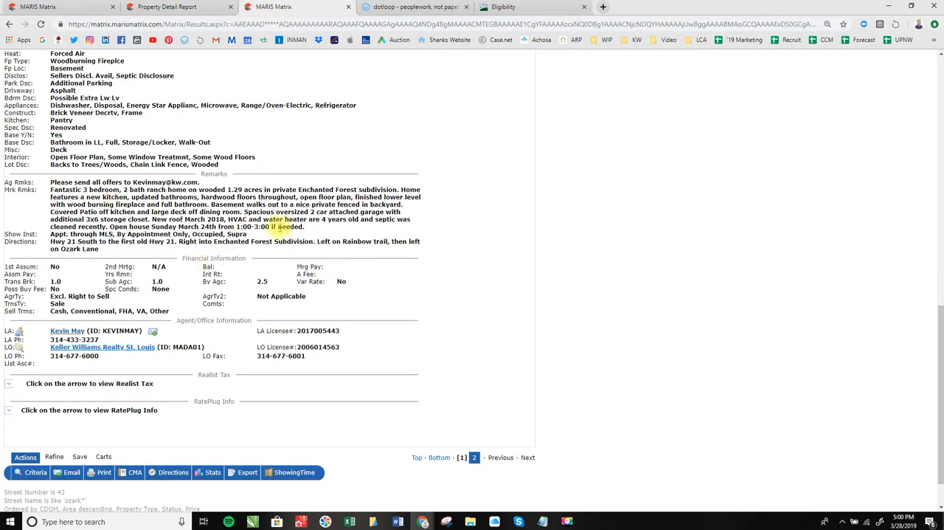
left_click_drag(306, 226, 52, 188)
key("ctrl+c")
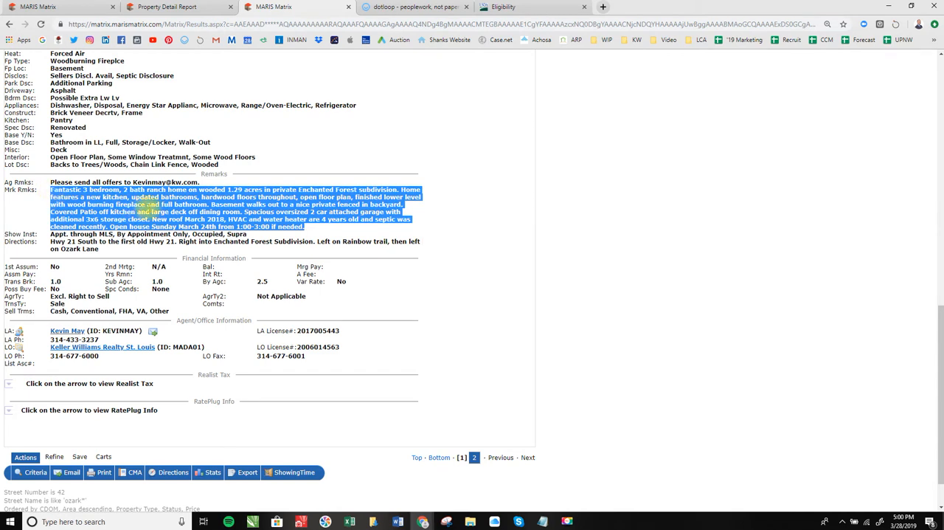
left_click(399, 521)
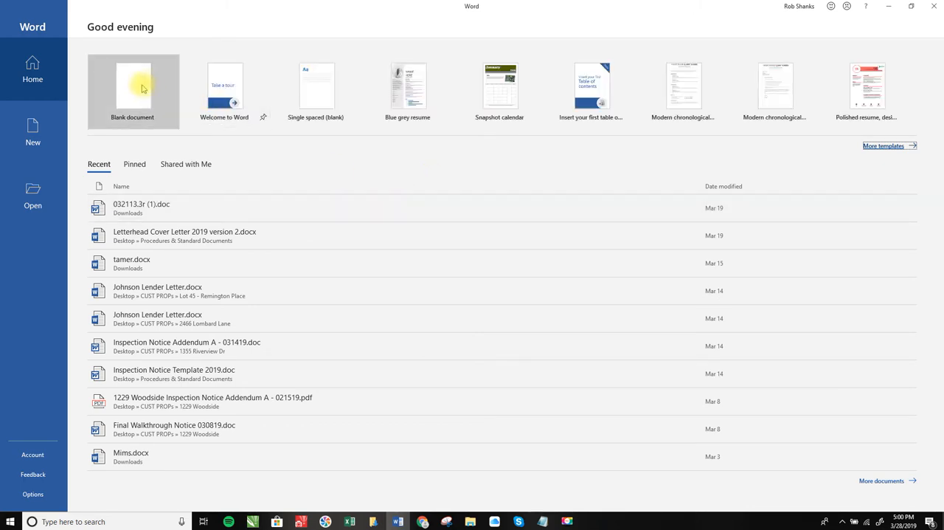
left_click(140, 87)
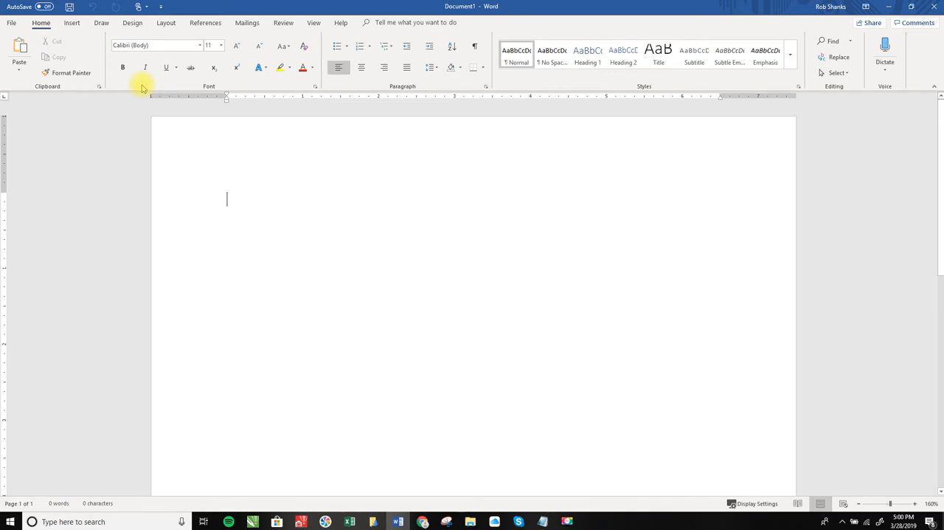
key("ctrl+v")
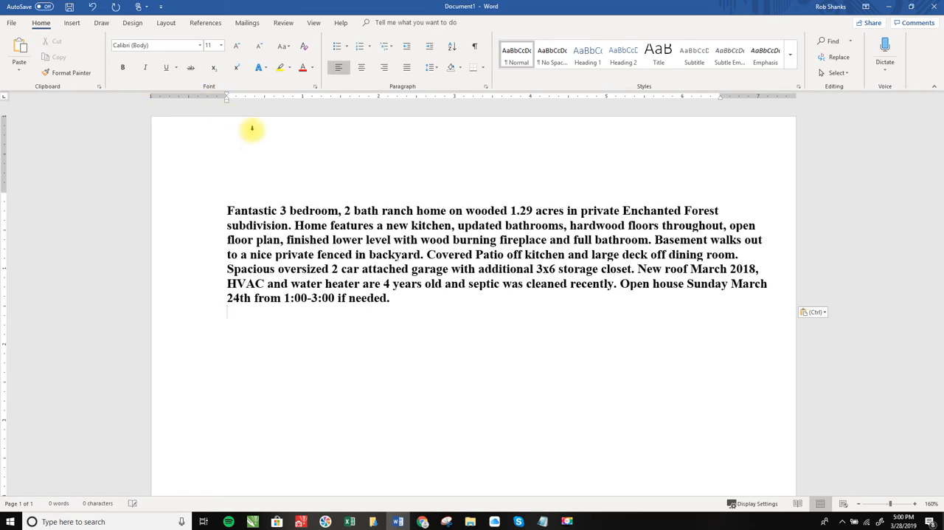
Start a new paragraph below the pasted remarks with the headline "***SECKMAN***1.3 ACRES***"
scroll(443, 282, "down", 4)
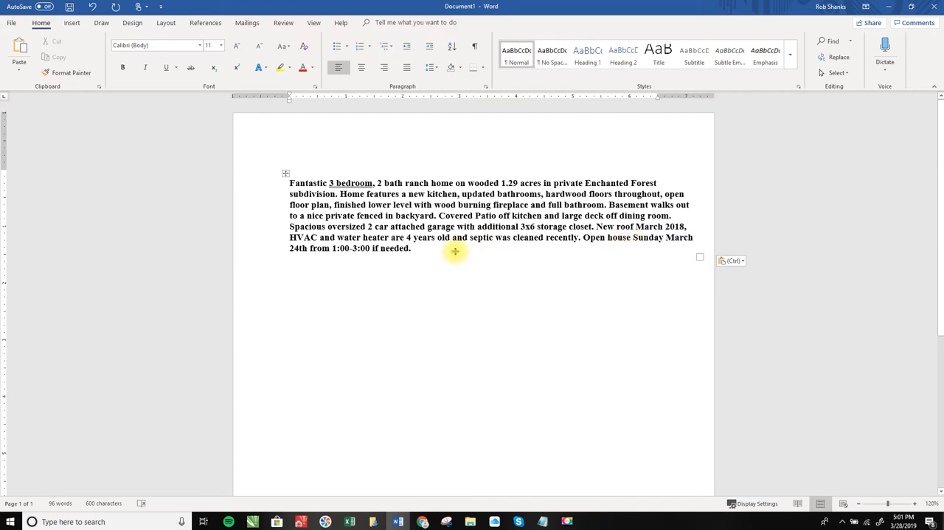
left_click(413, 248)
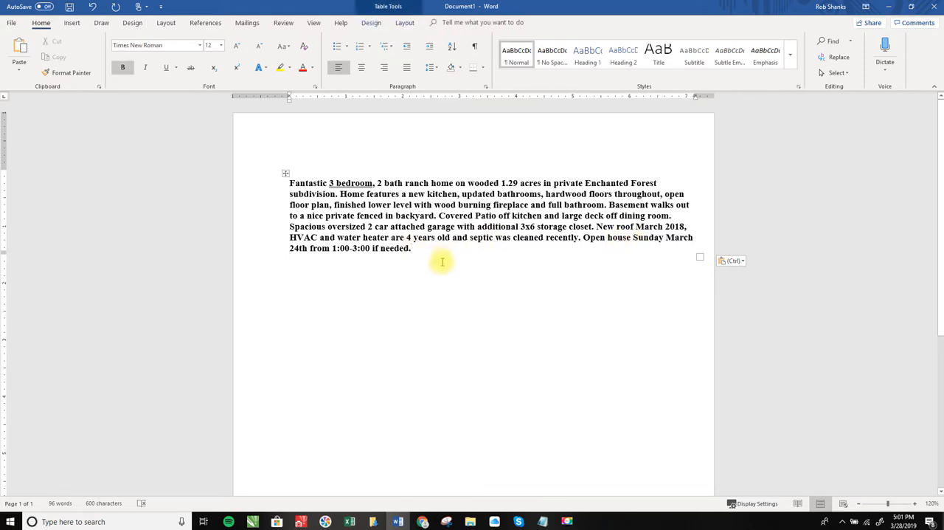
key("Return")
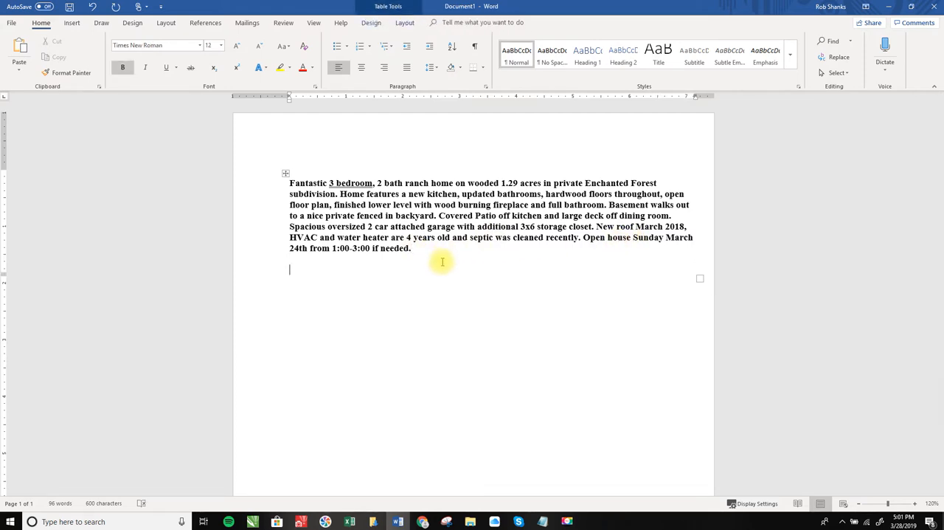
type("***SECKMAN***1.3 ACRES")
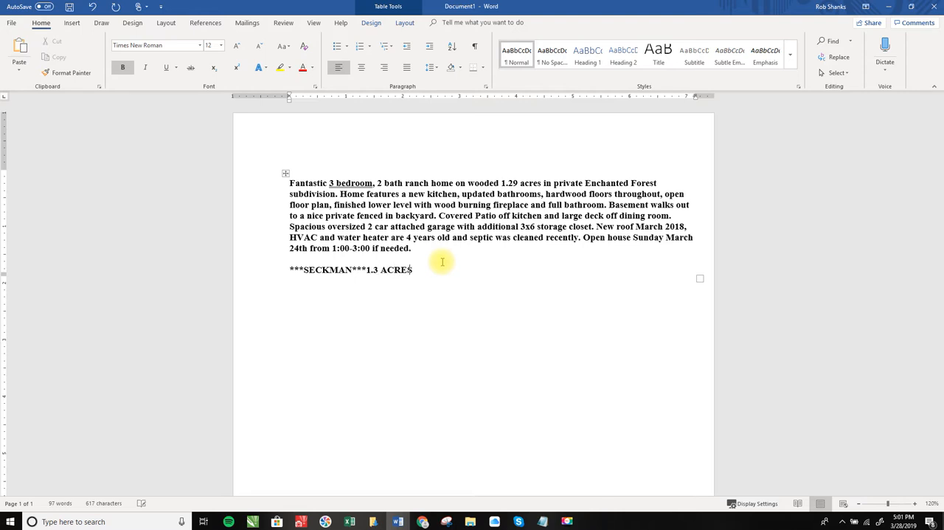
type("***")
Move "1.3 ACRES" to the start of the headline, ahead of "***SECKMAN***", and put "***" before it
key("ctrl+shift+Left")
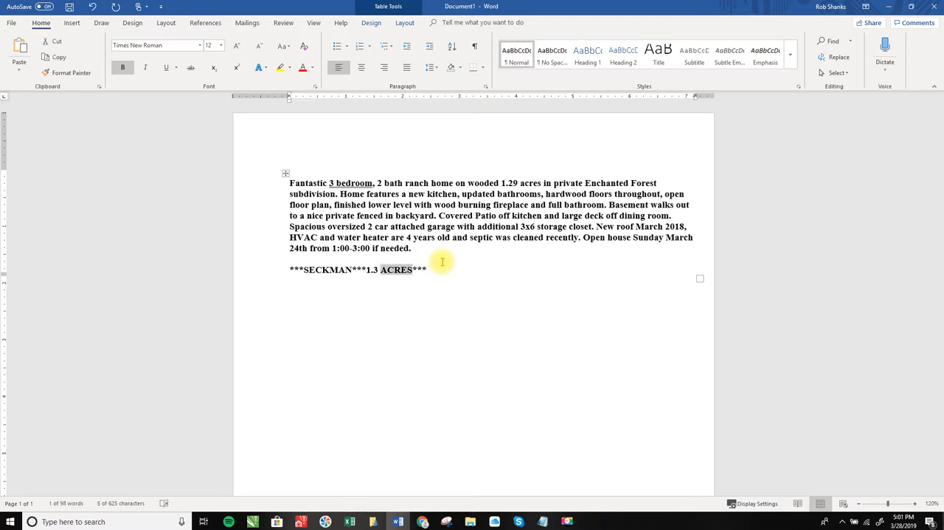
key("shift+Left")
key("shift+Left")
key("shift+Left")
key("Delete")
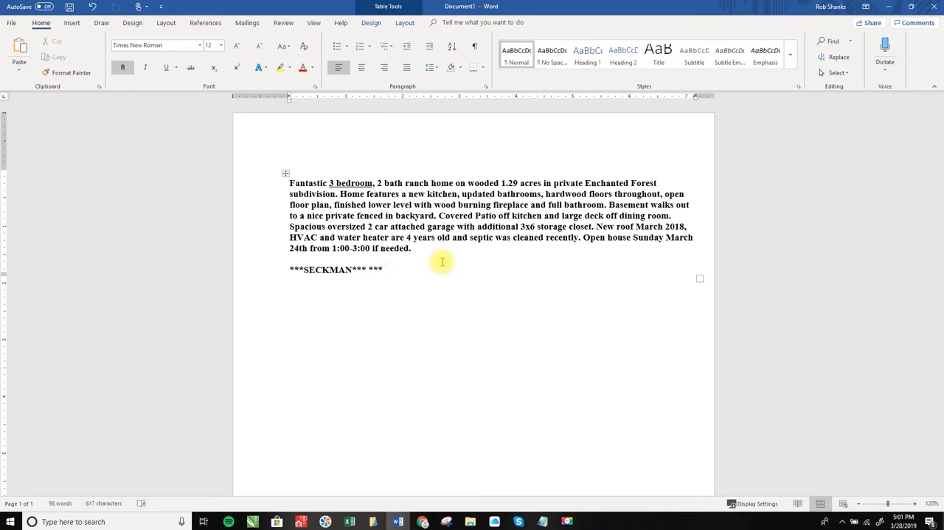
key("Home")
type("1.3 ACRES")
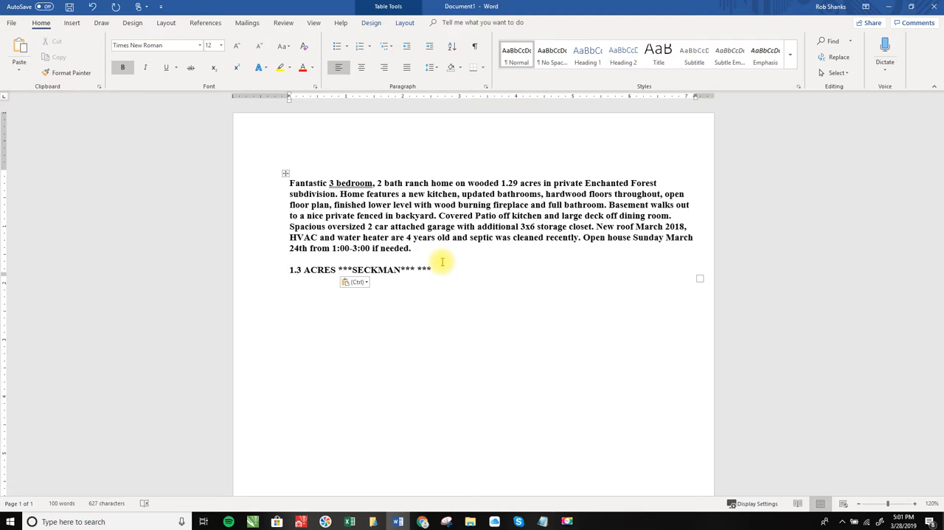
type("***")
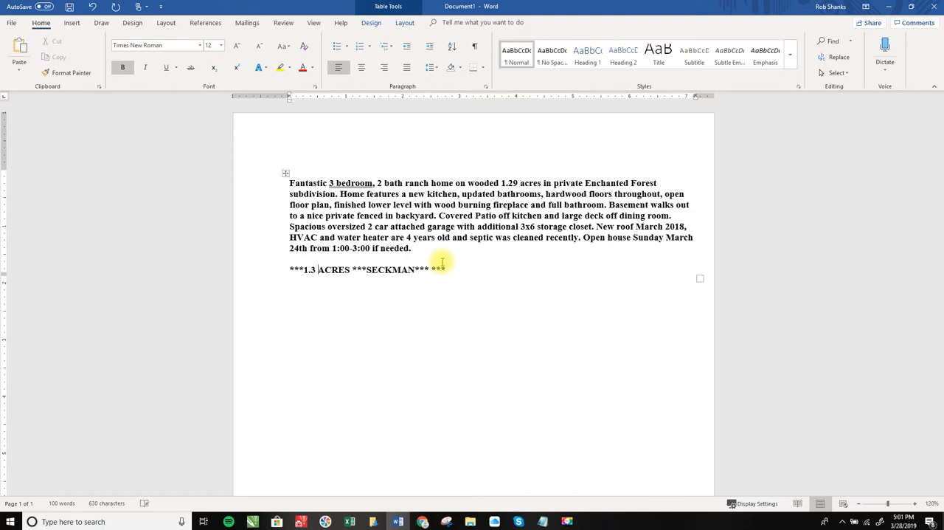
Insert "RENOVATED" between "***SECKMAN***" and the closing asterisks of the headline
key("End")
key("BackSpace")
type("RENOVATED")
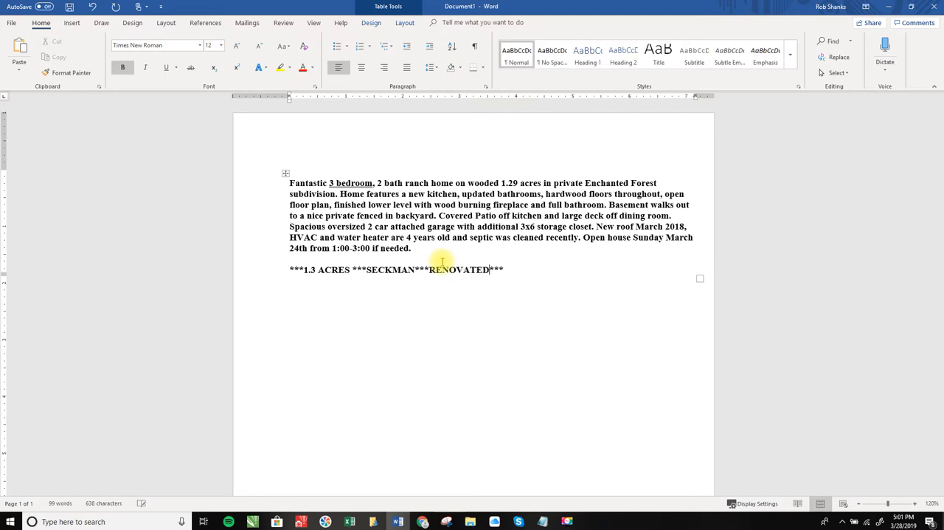
Add the sentence "This is absolutely the best home for the money in the area!" after the headline
key("End")
type("This ")
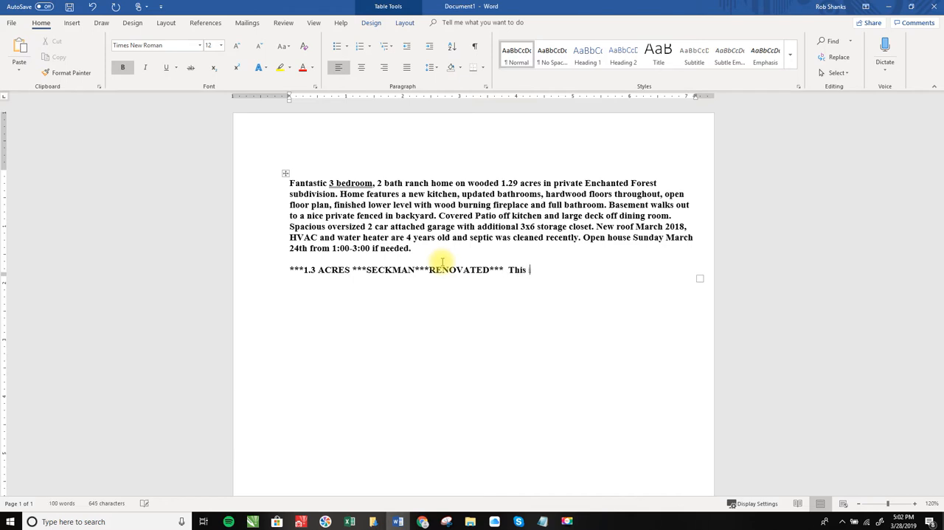
type("is absolutely the best home fo")
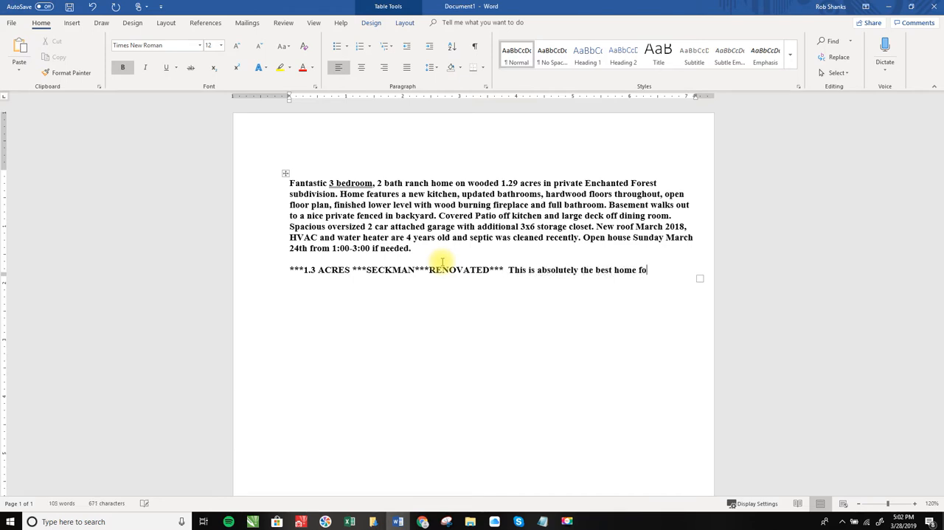
type("r the money in the")
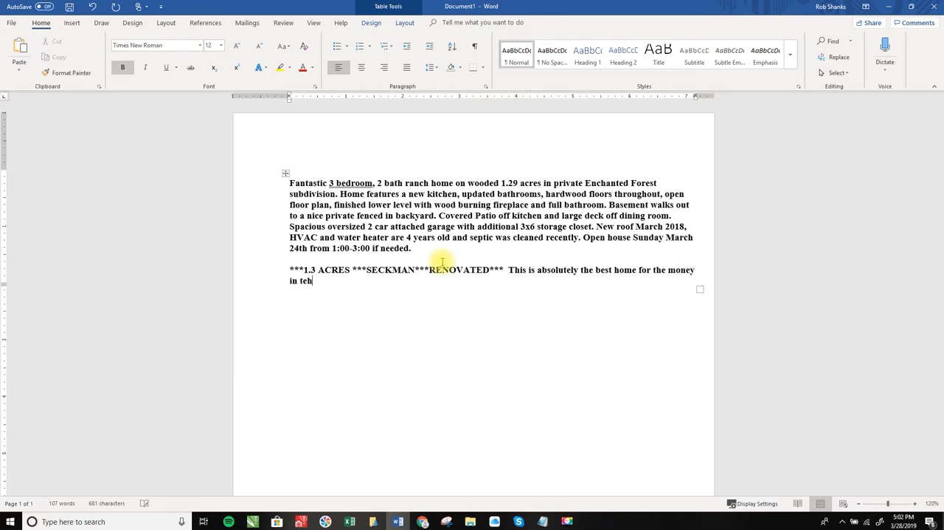
type(" area!  This updated home")
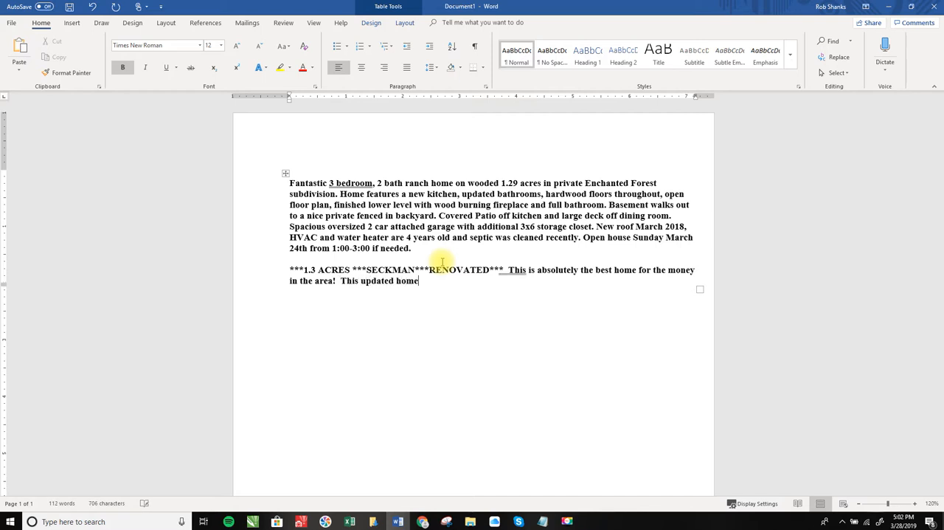
type(" features")
type(" a newer")
Continue the description with "This updated home features a new roof and updated kitchen"
key("BackSpace")
key("BackSpace")
key("BackSpace")
type("roof and up")
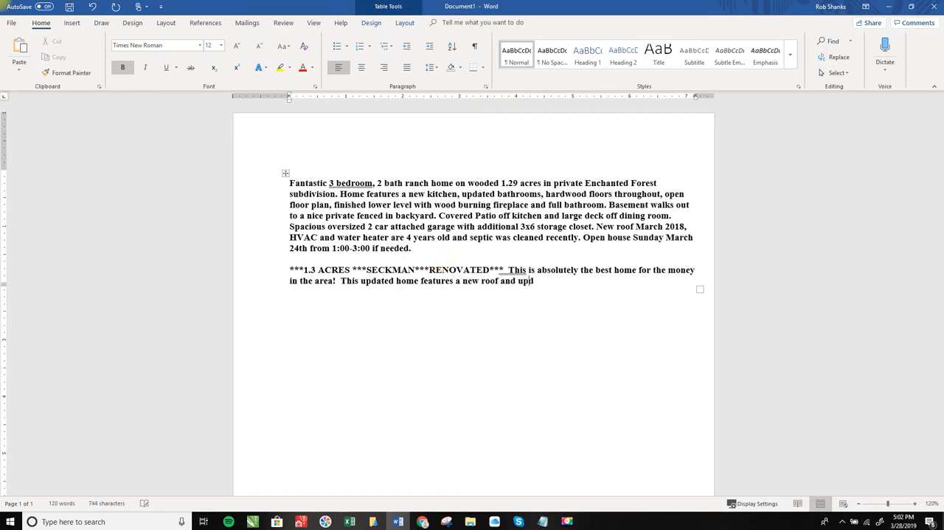
type("dated kitchen")
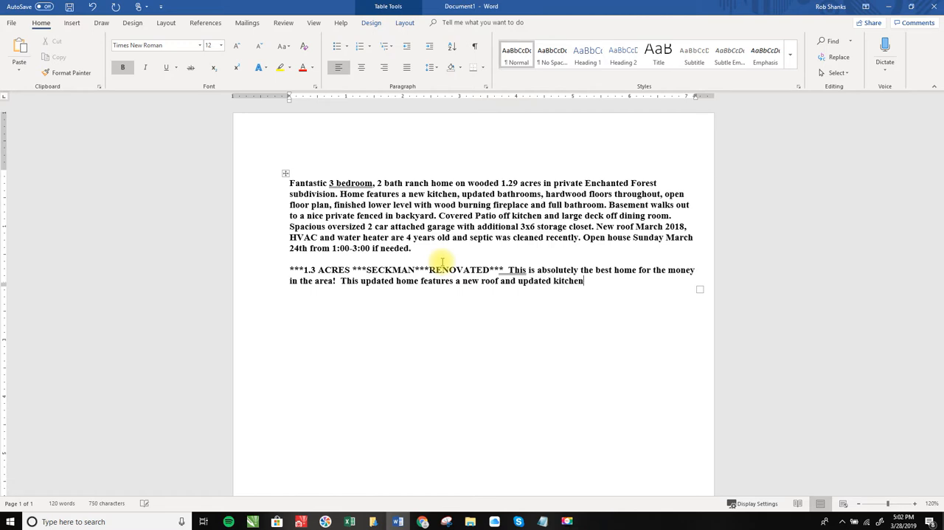
type(", appliances, and heating/colling un")
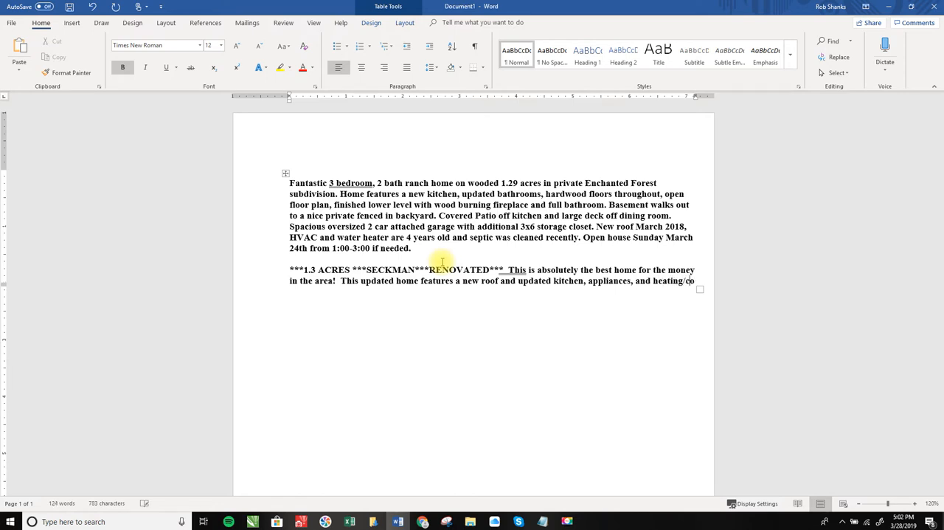
Complete the features sentence with ", appliances, and heating/cooling units."
key("BackSpace")
key("BackSpace")
key("BackSpace")
key("BackSpace")
key("BackSpace")
key("BackSpace")
key("BackSpace")
key("BackSpace")
key("BackSpace")
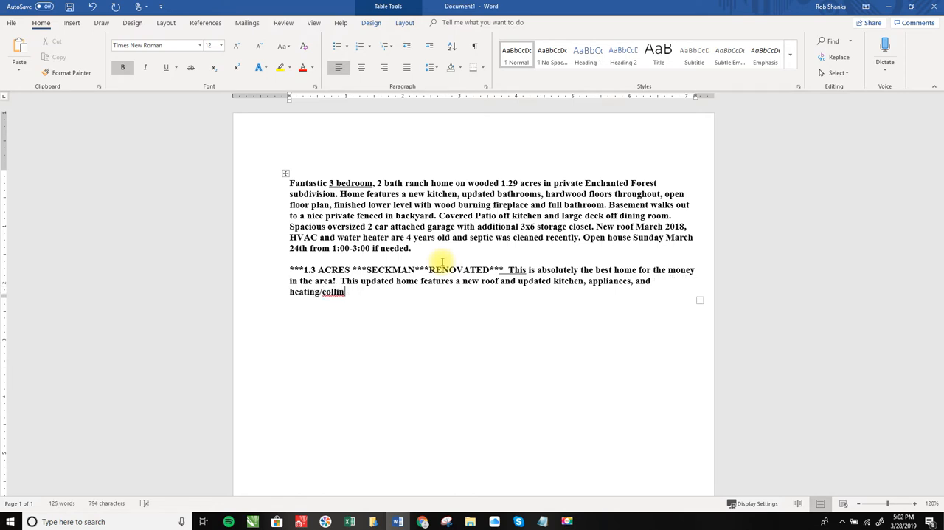
type("ooling units.  The entire m")
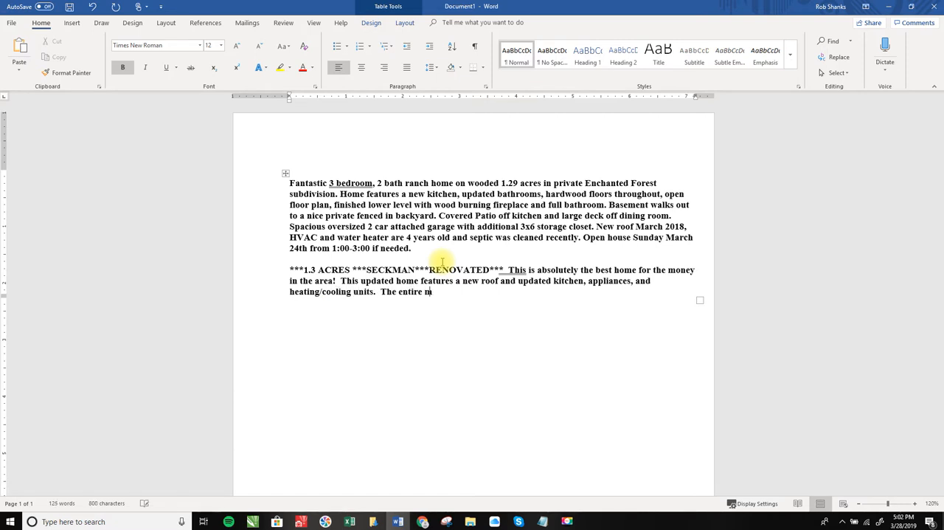
type("ain floor is hardwoods")
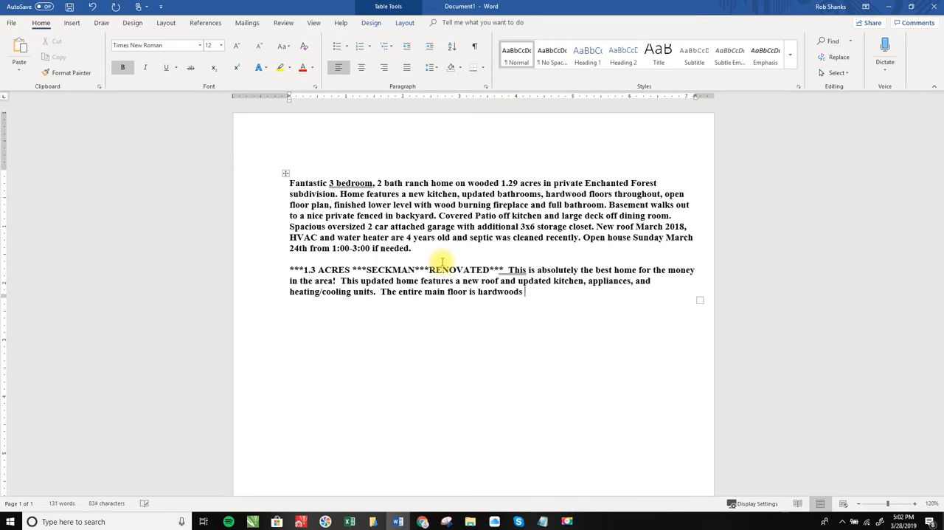
type(" and an open floor plan")
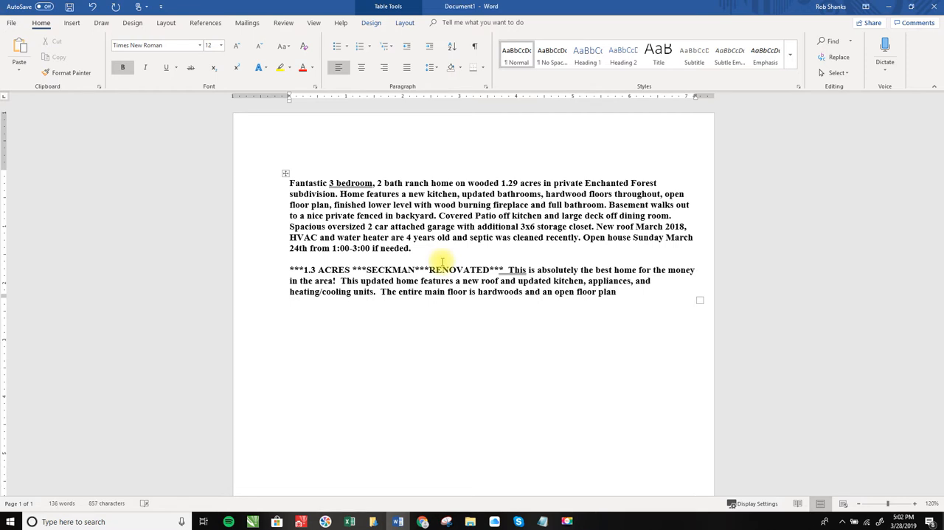
type(" with")
Complete the main floor sentence with "and walks out to a spacious deck overlooking an incredible tree line."
key("BackSpace")
key("BackSpace")
key("BackSpace")
key("BackSpace")
key("BackSpace")
type("and walks out to a spacious")
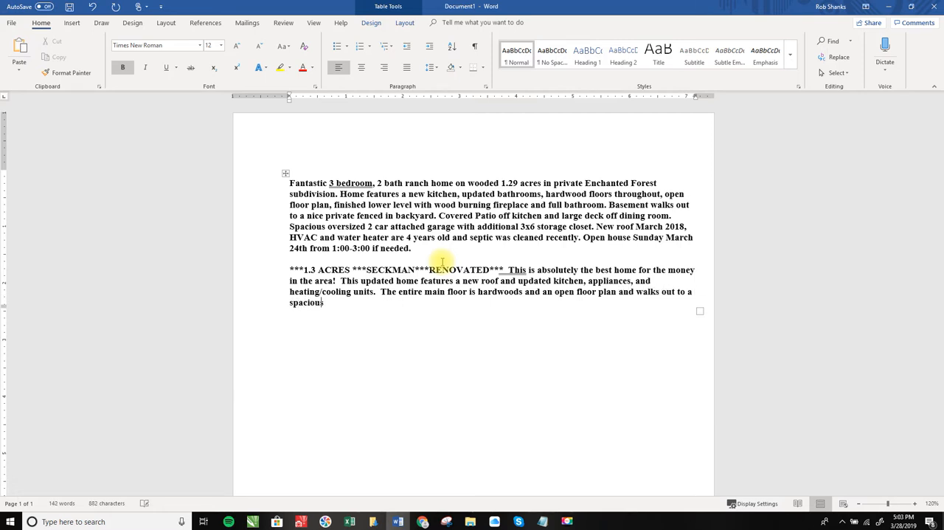
type(" deck overlooking an incre")
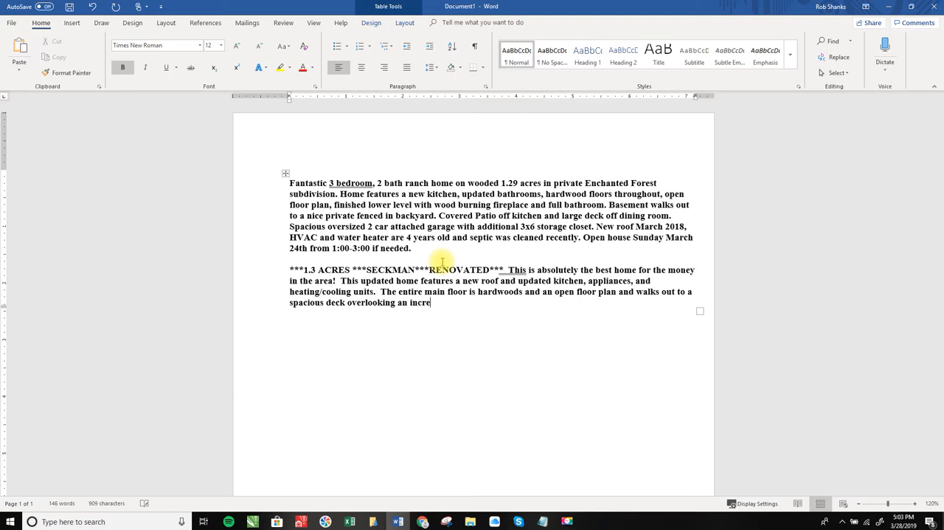
type("dible tree line.")
Add "The finished basement showcases a large full bath, woodburning fireplace" to the new description
type("The fini")
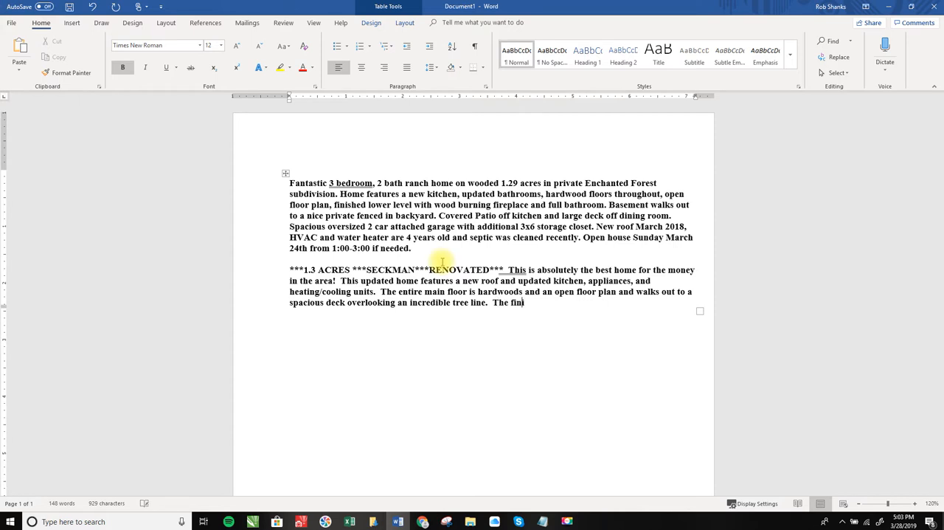
type("shed basement showcases")
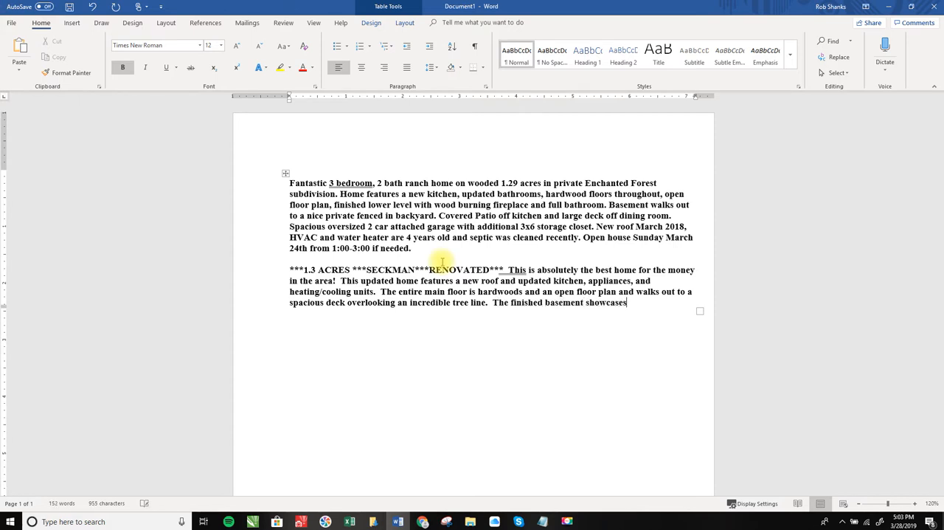
type(" a large full bath, woodburn")
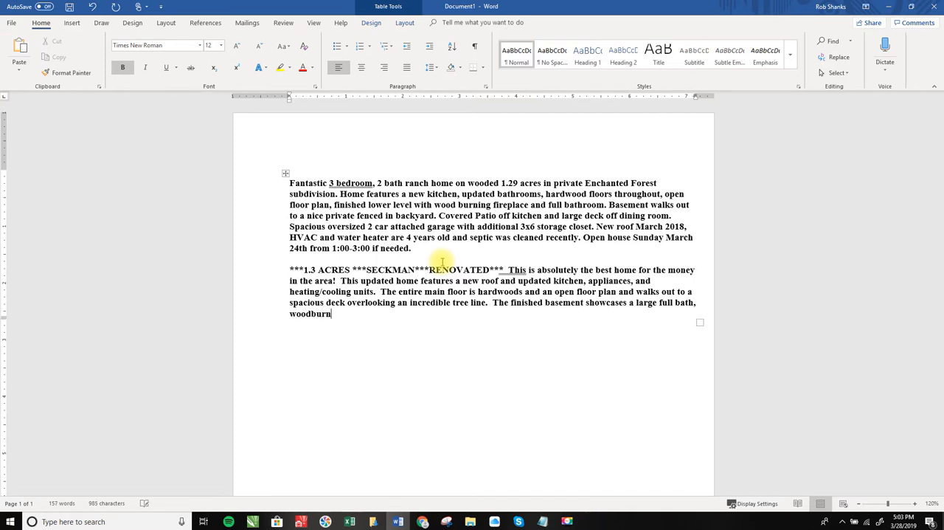
type("ing fireplace")
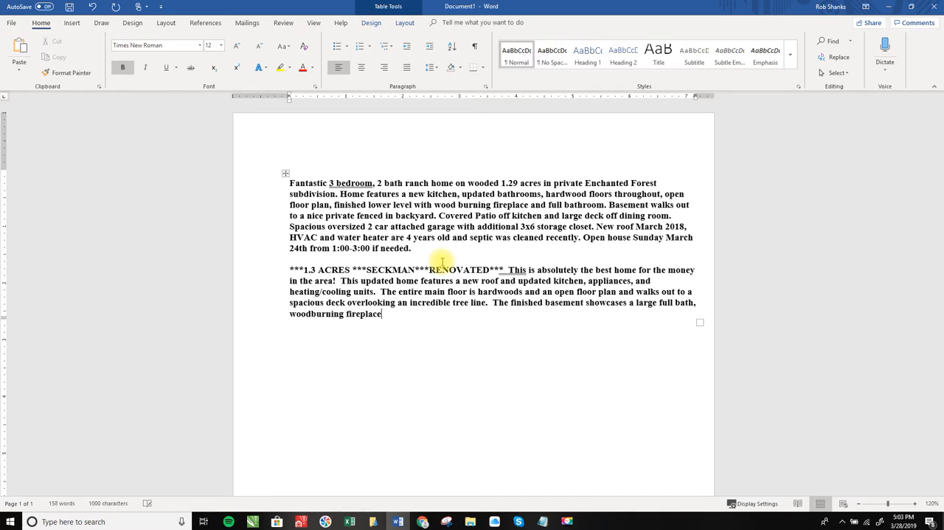
type(", an")
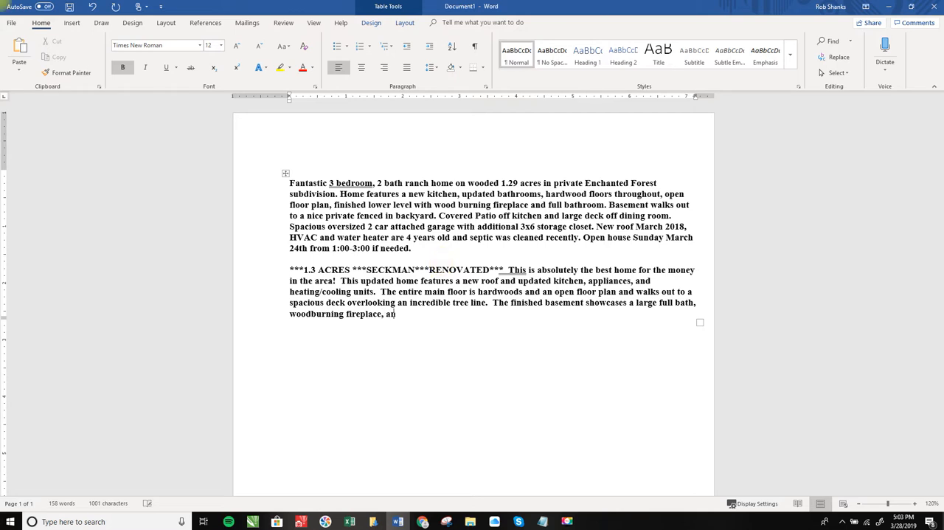
type("d walks out to")
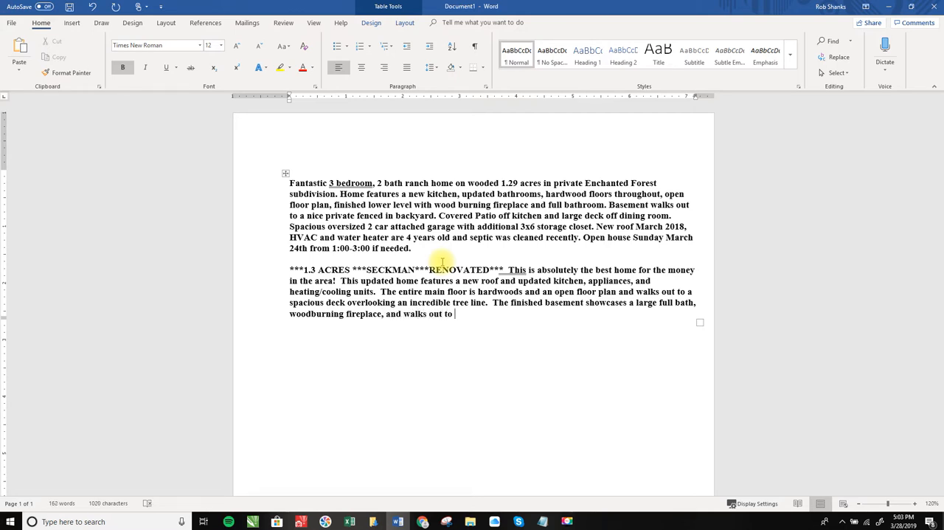
type(" a large fenced yard.  The exte")
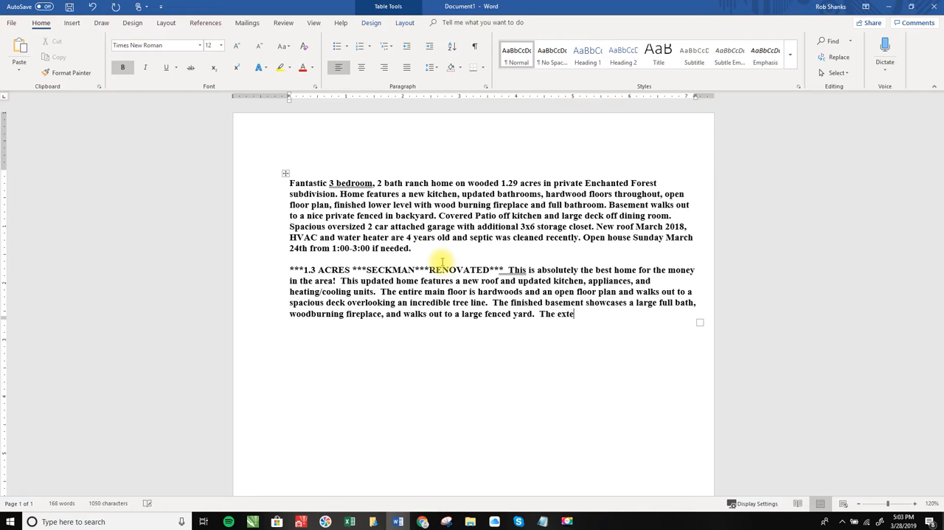
Finish the basement sentence with ", and walks out to a large fenced yard."
type("rior of the home has been")
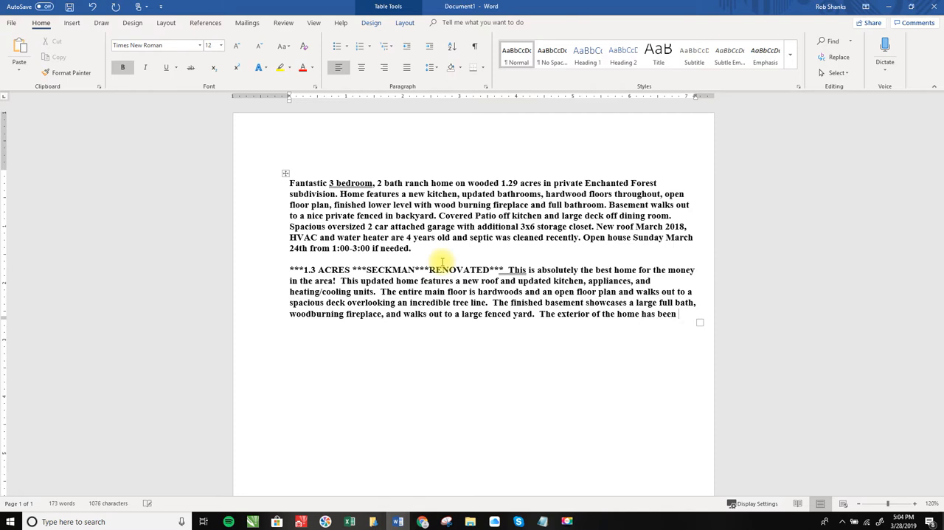
type(" immaculate")
type("latl")
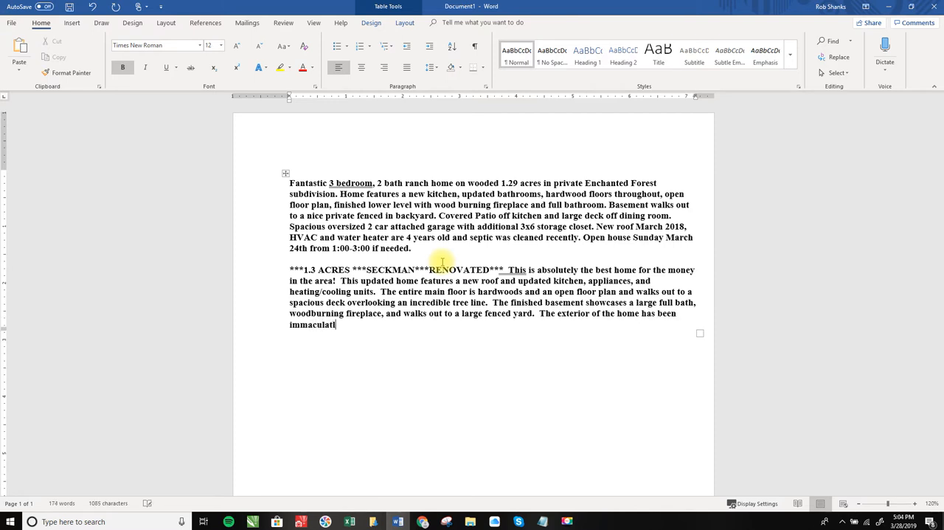
Continue the description with "The exterior of the home has been immaculately maintained"
key("BackSpace")
type("ely mainti")
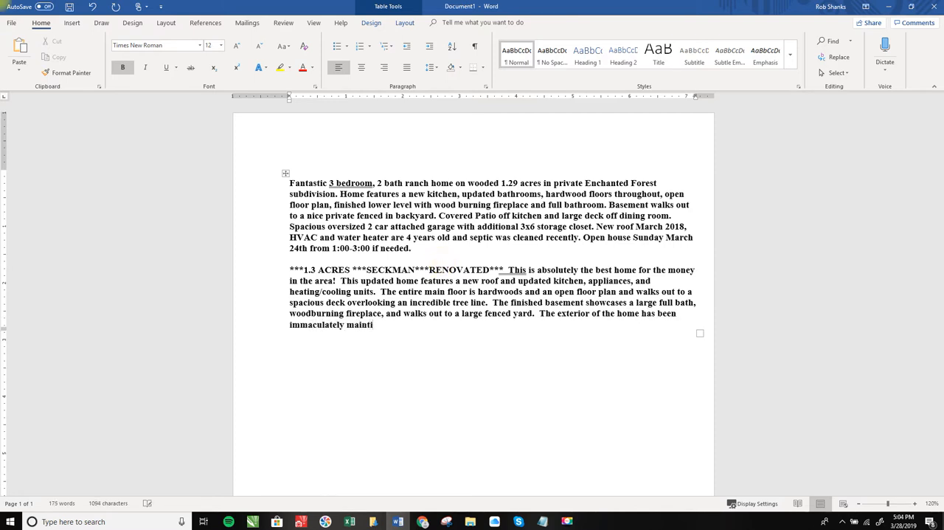
key("BackSpace")
type("ained ")
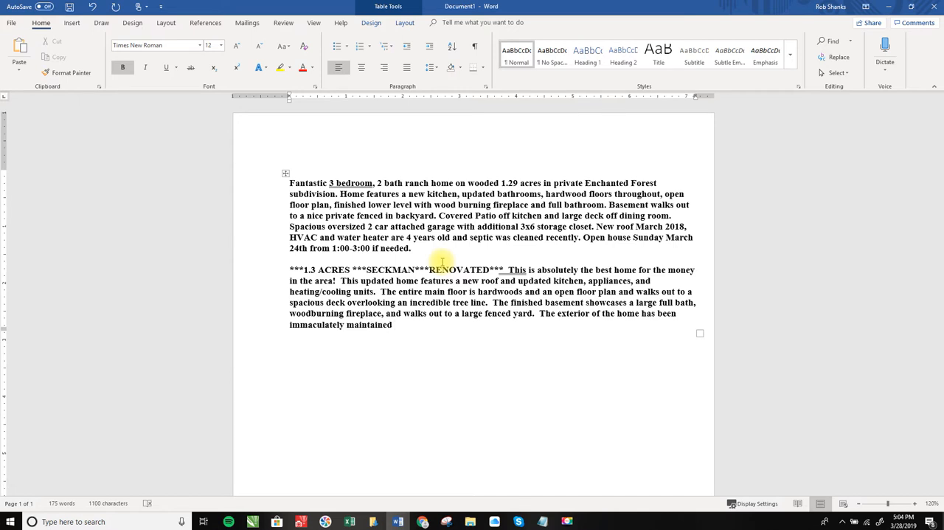
type(", has a")
type(" two car garage")
Complete the exterior sentence with ", has a deep two car garage and circle drive."
key("Left")
key("Left")
key("Left")
type("deep")
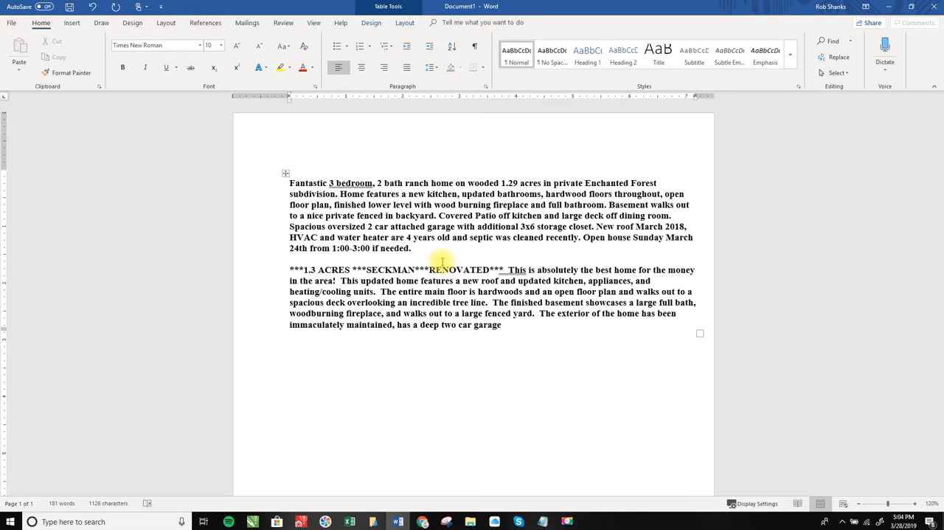
type(" two car garage and c")
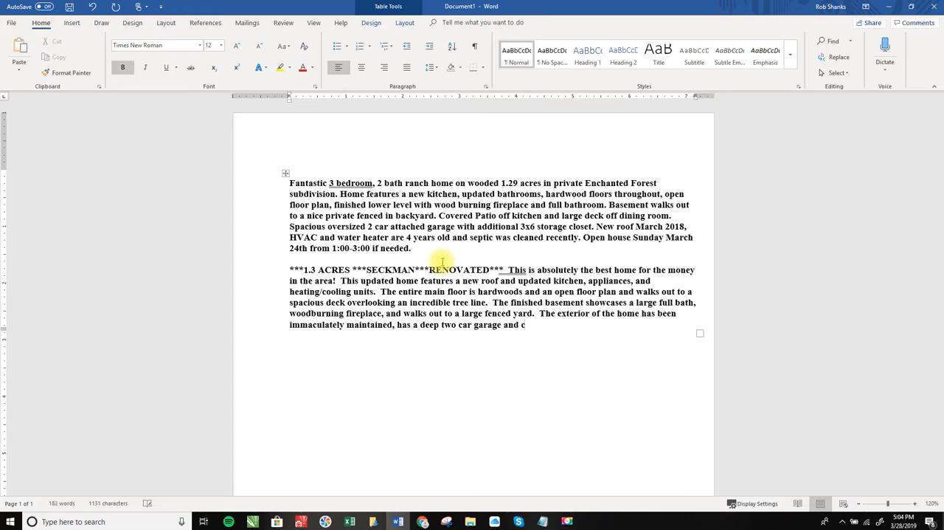
type("ircle drive.")
Close the description with "Homes are selling fast these days so don't wait, call to schedule your private showing today."
type("Homes are selling fast these da")
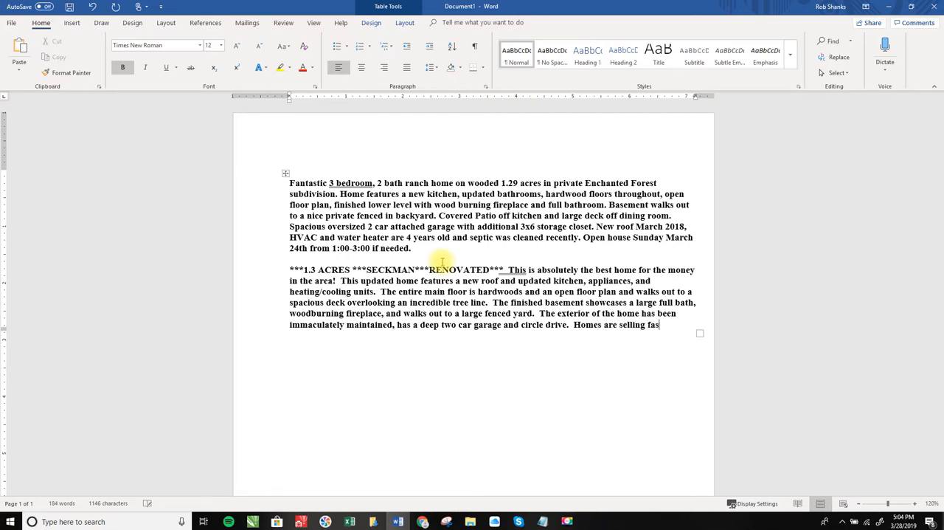
key("BackSpace")
type("ys so don't wait, call to schedule your private showing today.")
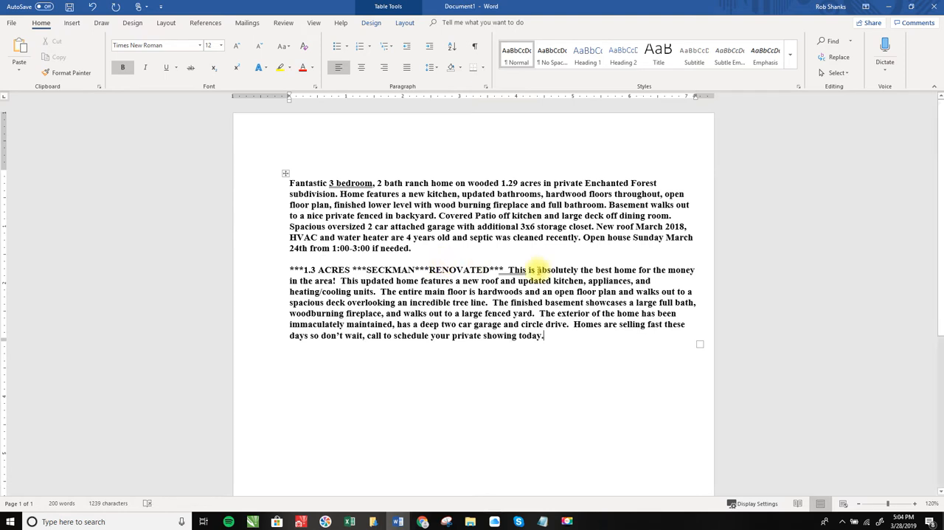
Select the whole new description paragraph and switch to the listing's Add / Edit Photos page in Chrome
left_click_drag(547, 336, 295, 271)
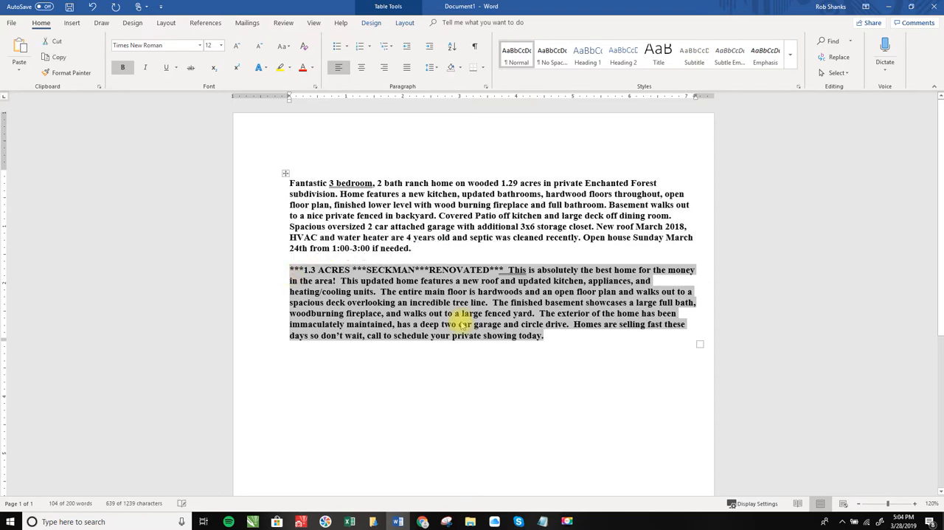
key("alt+Tab")
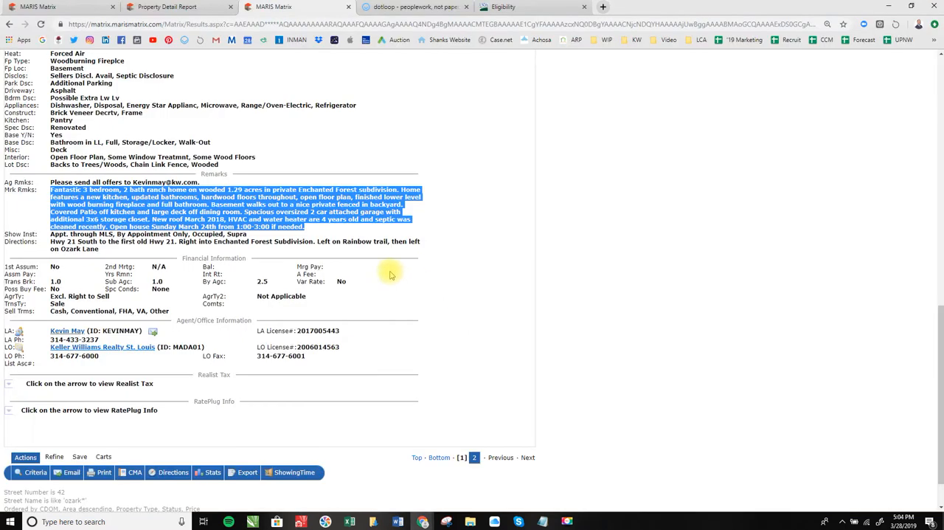
left_click(92, 7)
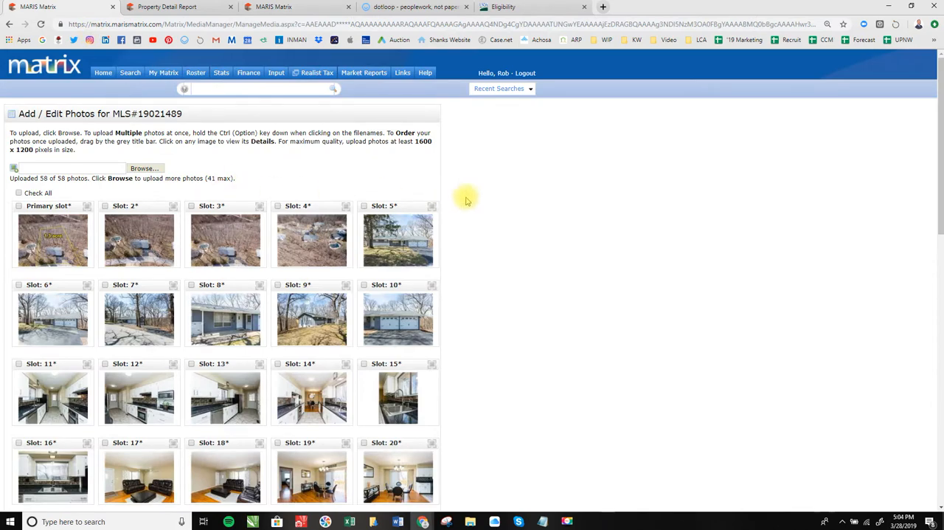
Reorder the listing photos: move the front exterior from slot 5 to the primary slot and the kitchen from slot 13 to slot 2
scroll(468, 214, "down", 10)
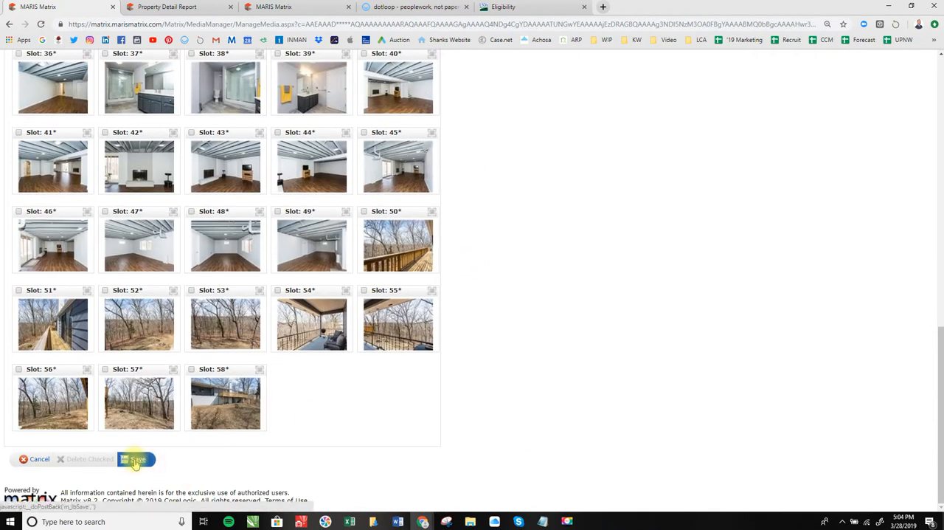
scroll(502, 270, "up", 7)
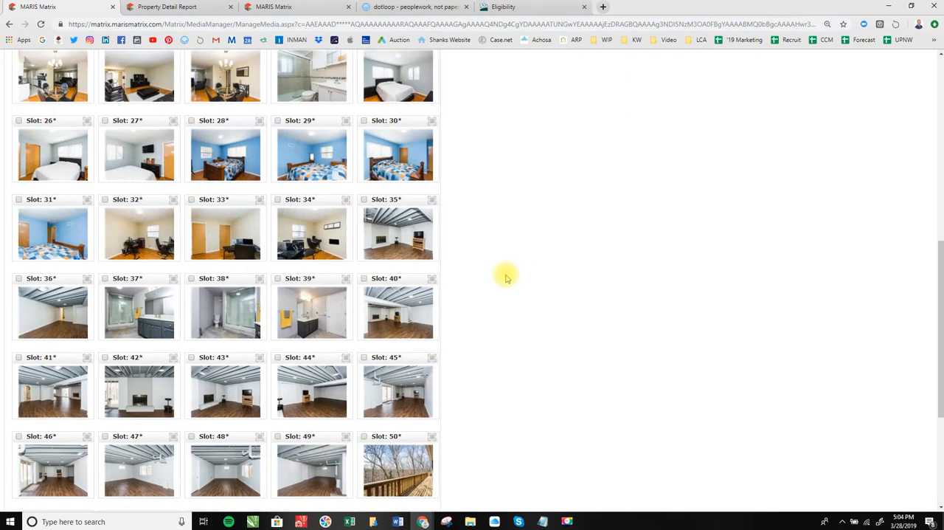
scroll(505, 279, "up", 3)
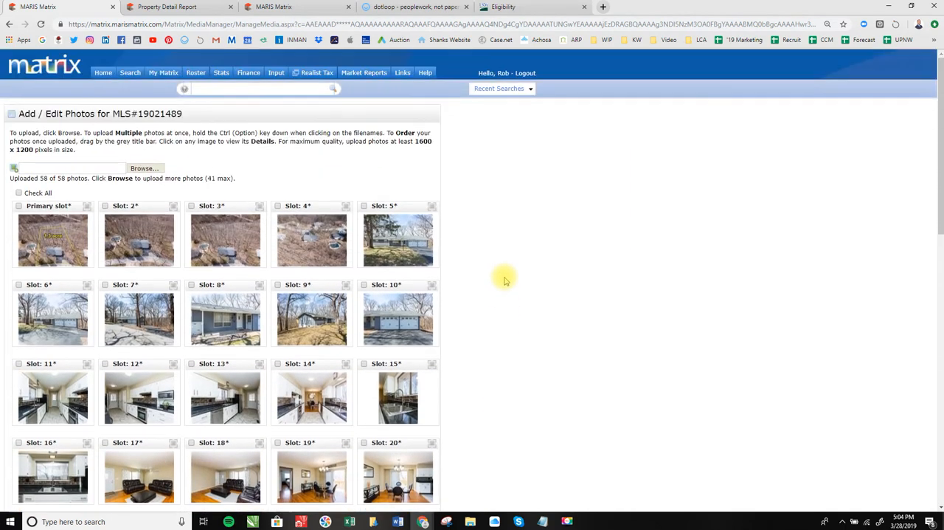
scroll(502, 284, "down", 1)
left_click_drag(438, 158, 67, 157)
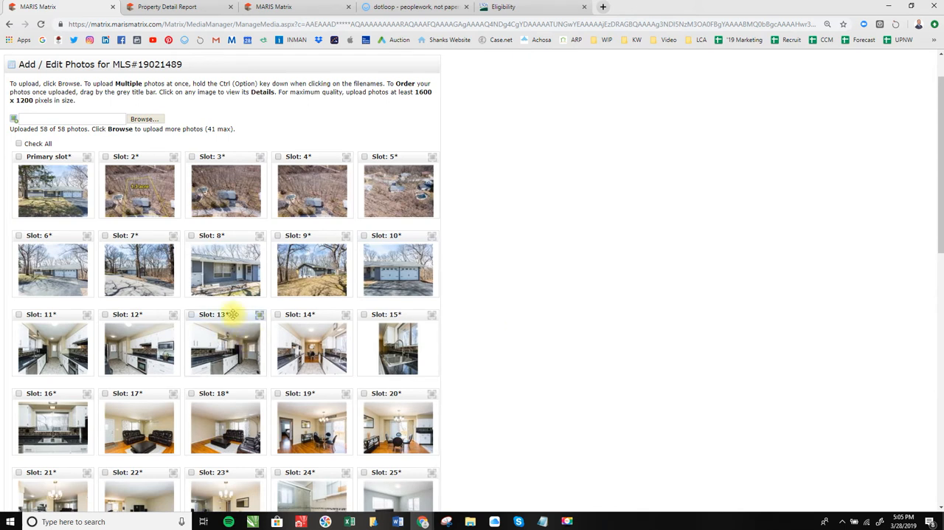
left_click_drag(233, 314, 125, 156)
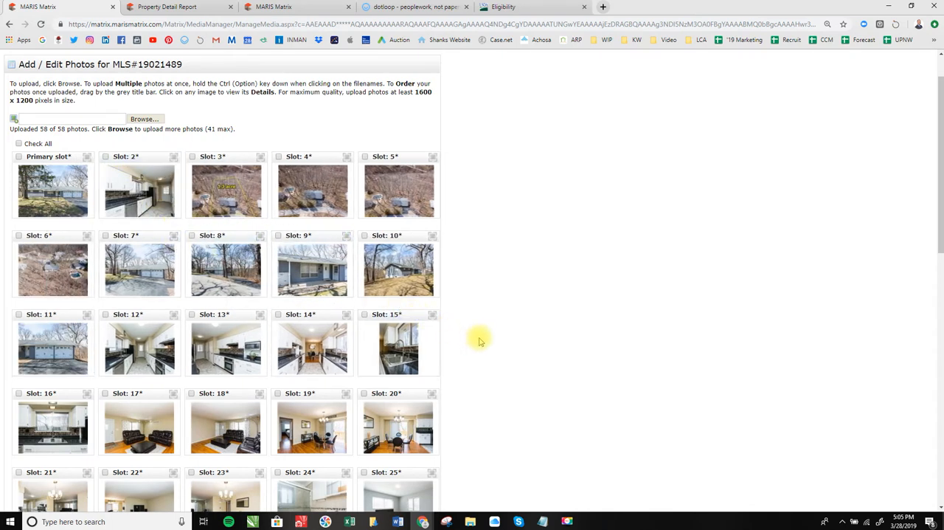
Move the living room photo from slot 22 to slot 3
scroll(480, 338, "down", 1)
scroll(479, 341, "down", 1)
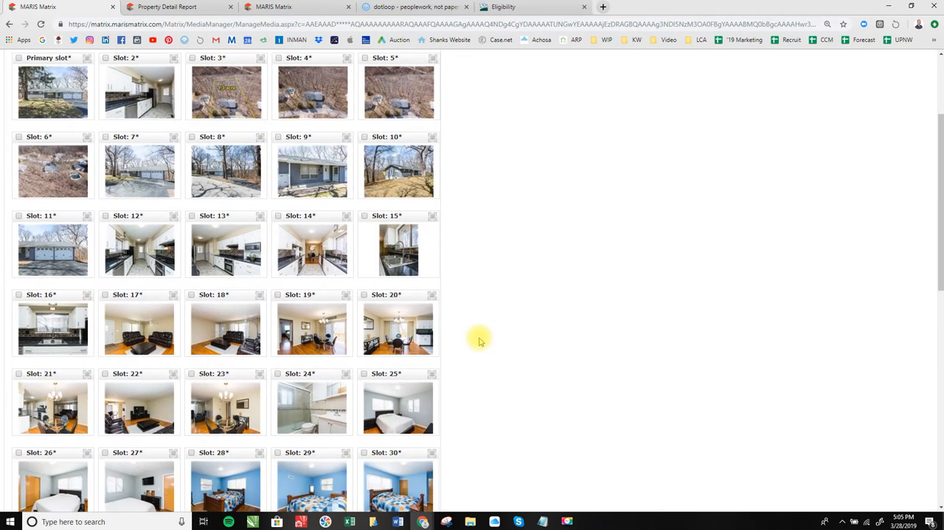
scroll(479, 340, "down", 2)
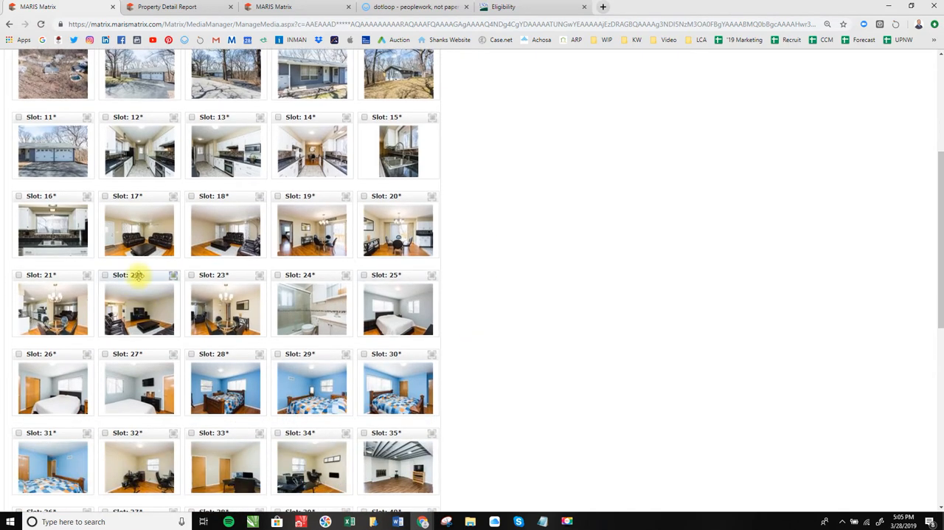
left_click_drag(137, 275, 216, 175)
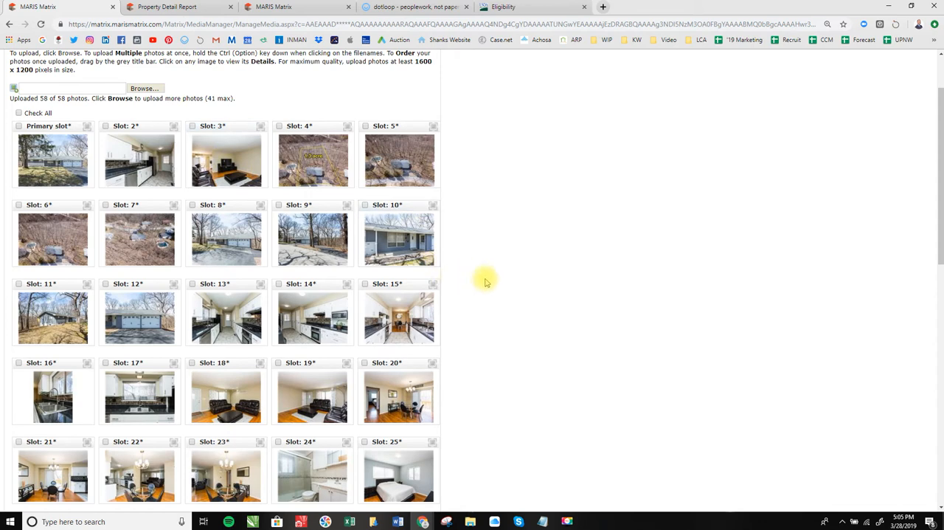
Review the full set of listing photos and move the empty basement photo with the glass doors from slot 46 to slot 4
scroll(485, 282, "down", 3)
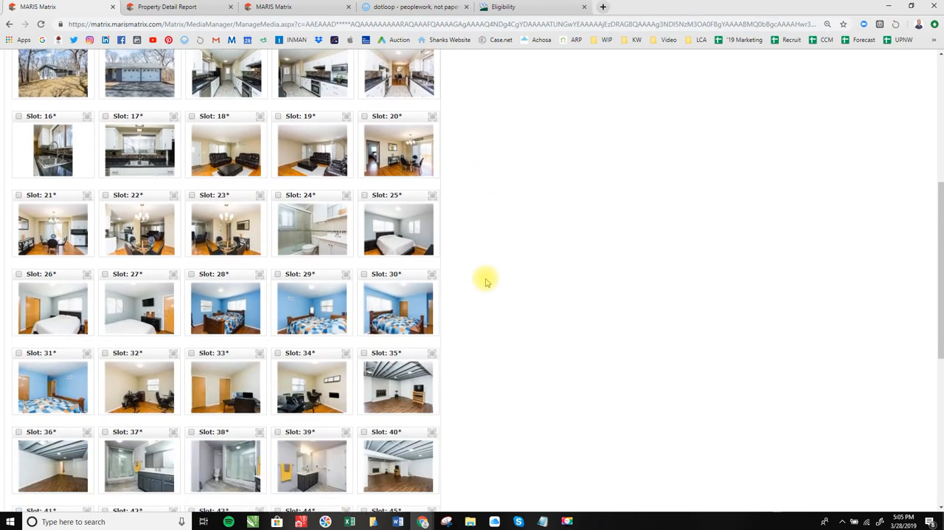
scroll(485, 281, "down", 2)
scroll(485, 281, "down", 2)
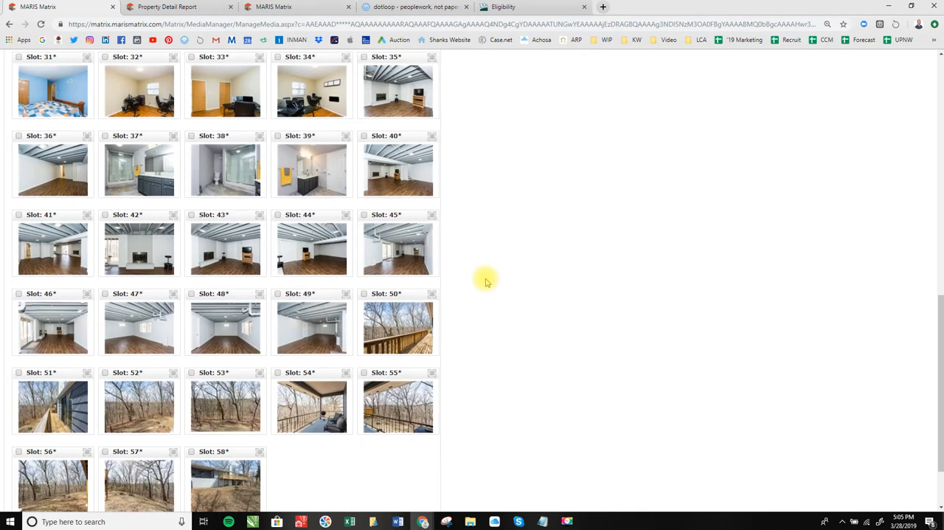
scroll(485, 281, "down", 2)
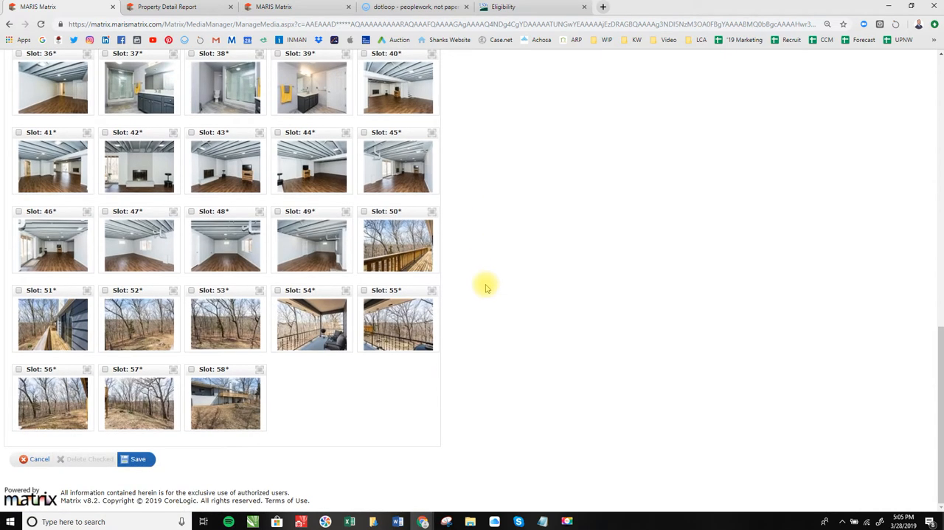
scroll(486, 290, "up", 2)
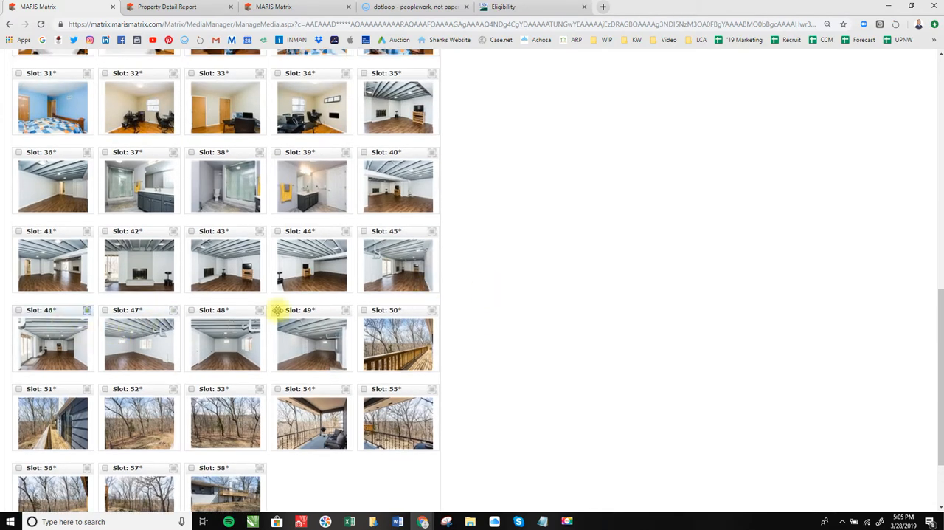
scroll(484, 309, "up", 4)
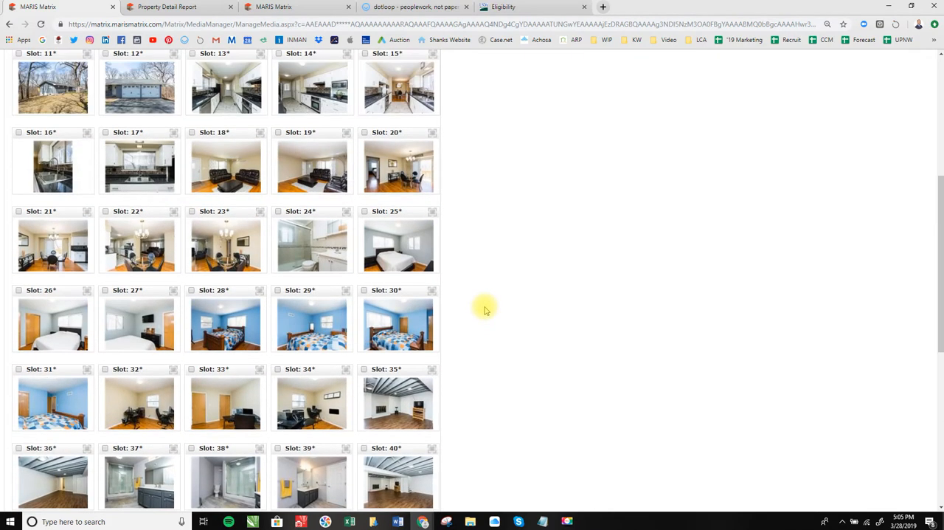
scroll(485, 310, "up", 1)
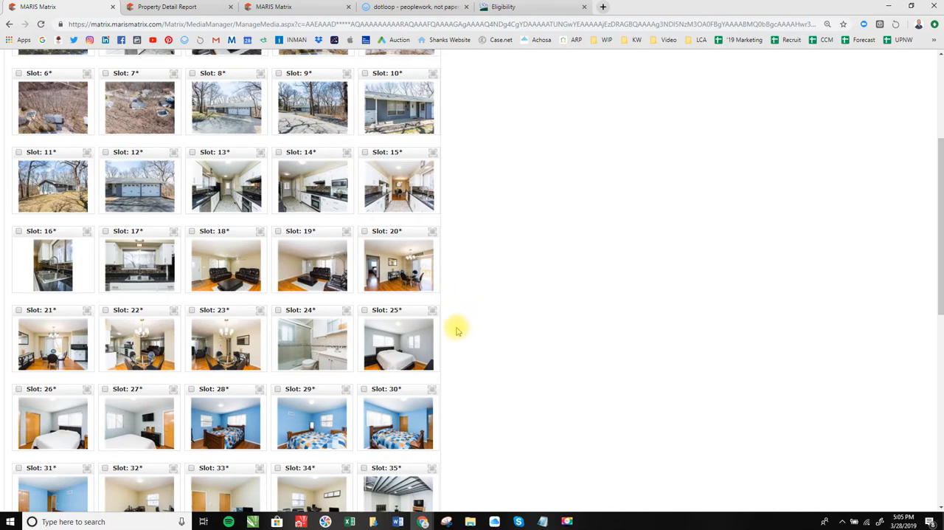
scroll(457, 331, "up", 3)
scroll(456, 331, "down", 9)
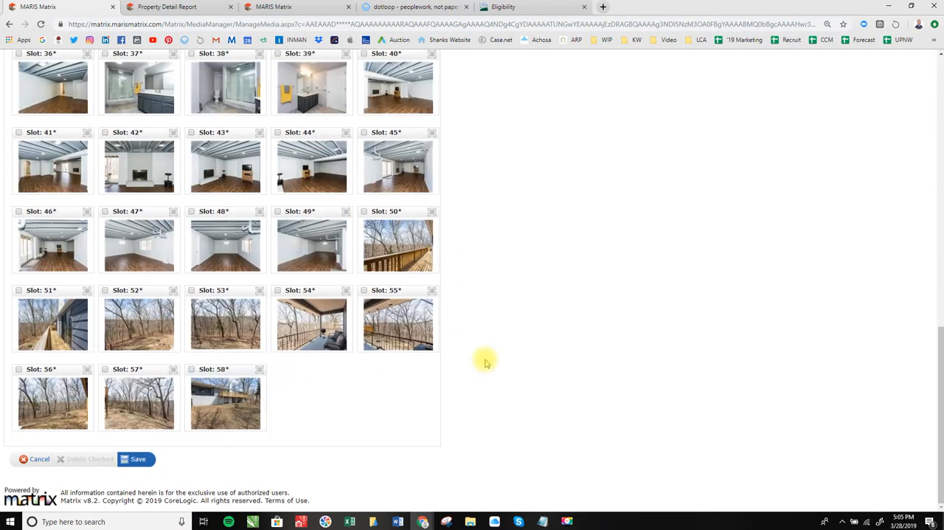
scroll(484, 360, "up", 1)
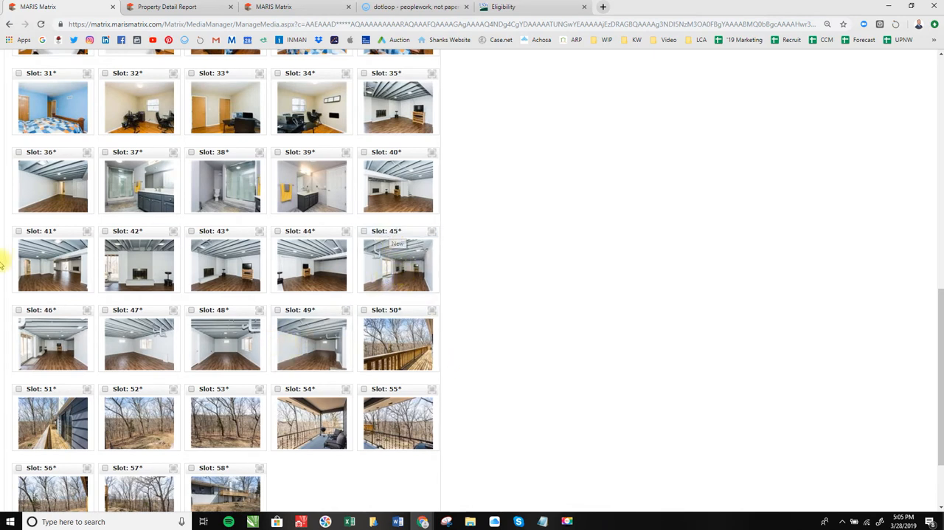
left_click_drag(55, 316, 393, 220)
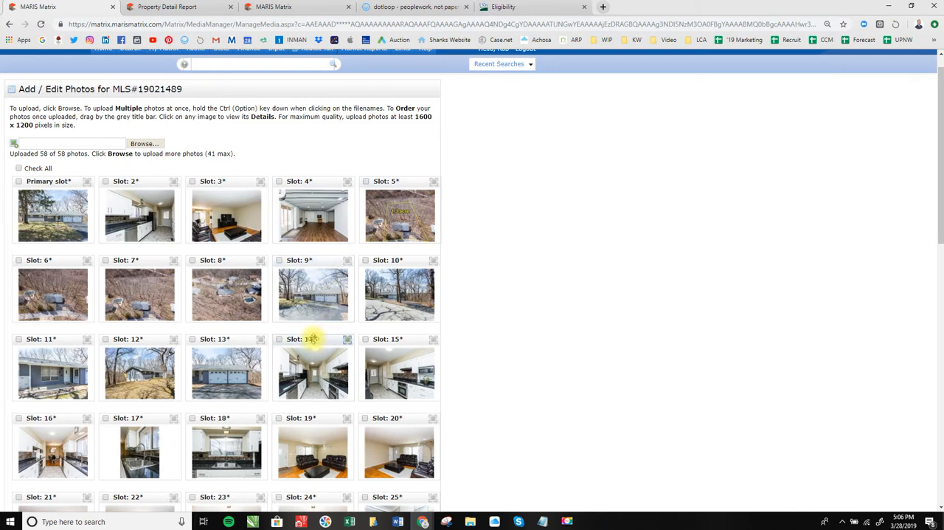
Group the remaining kitchen photos in slots 6 to 10, placing the view toward the dining room in slot 7
left_click_drag(312, 339, 44, 263)
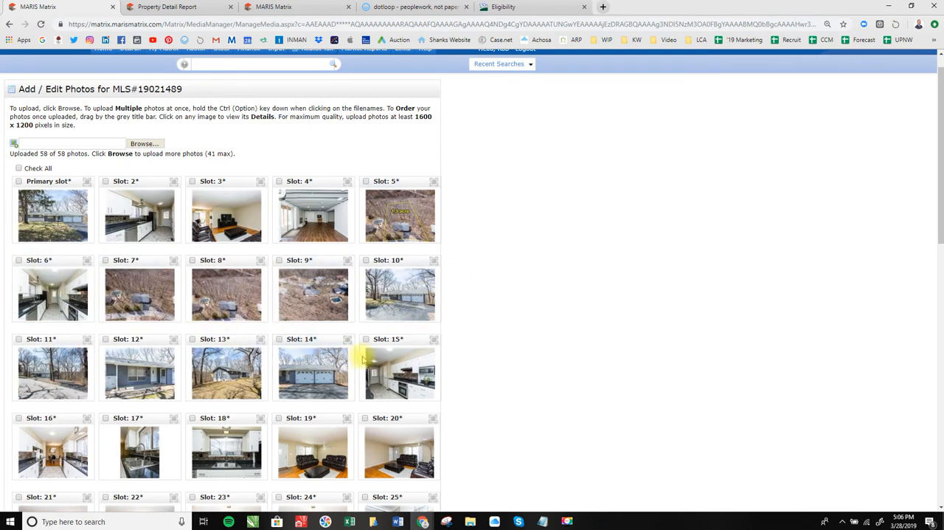
left_click_drag(384, 338, 121, 266)
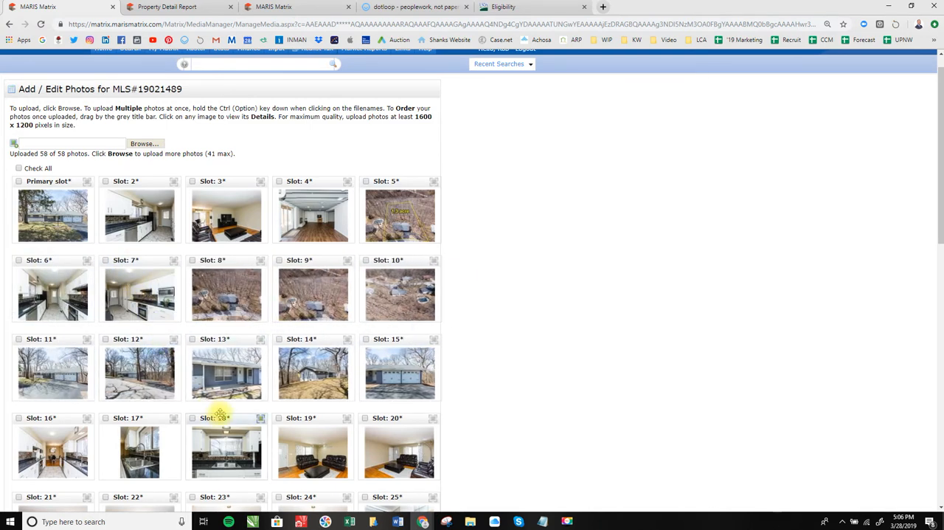
left_click_drag(220, 418, 274, 266)
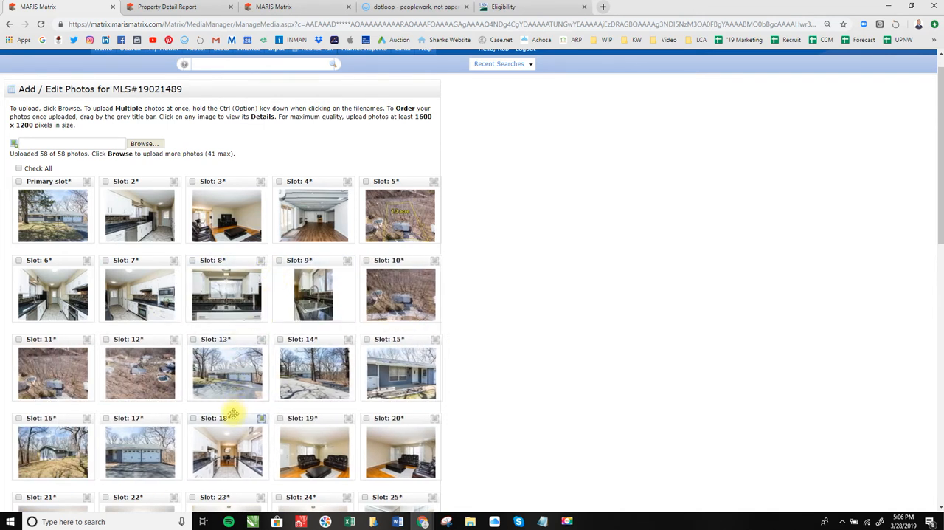
left_click_drag(232, 416, 122, 270)
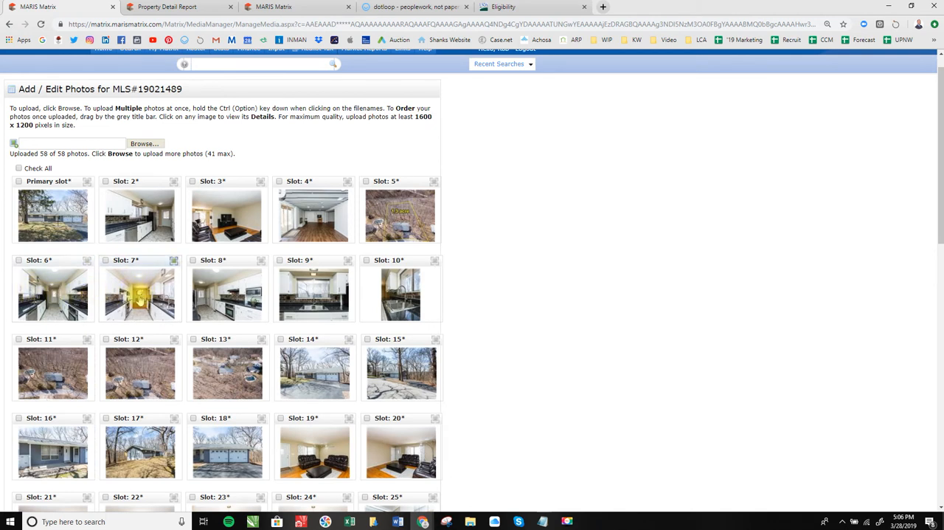
Move the kitchen photo facing the dining room from slot 7 to slot 2 and the displaced kitchen photo from slot 3 to slot 6
left_click_drag(127, 244, 162, 247)
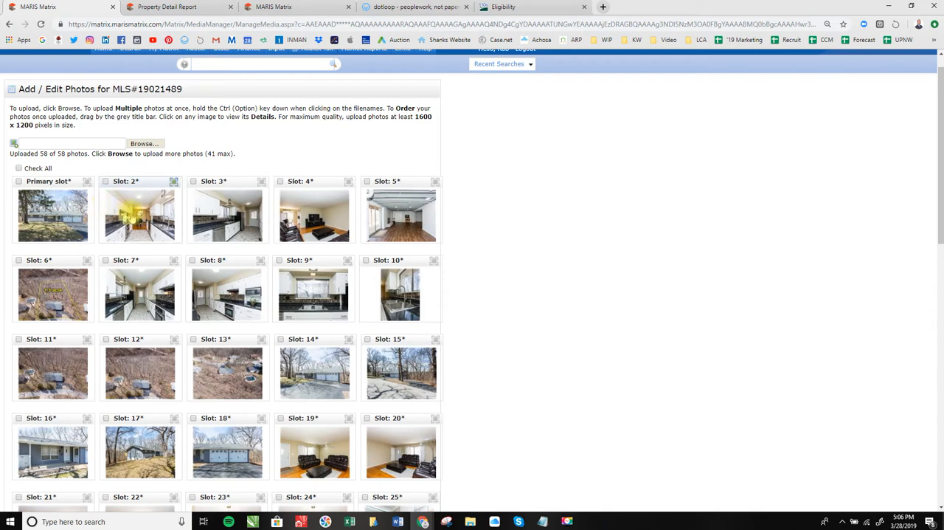
left_click_drag(227, 181, 126, 262)
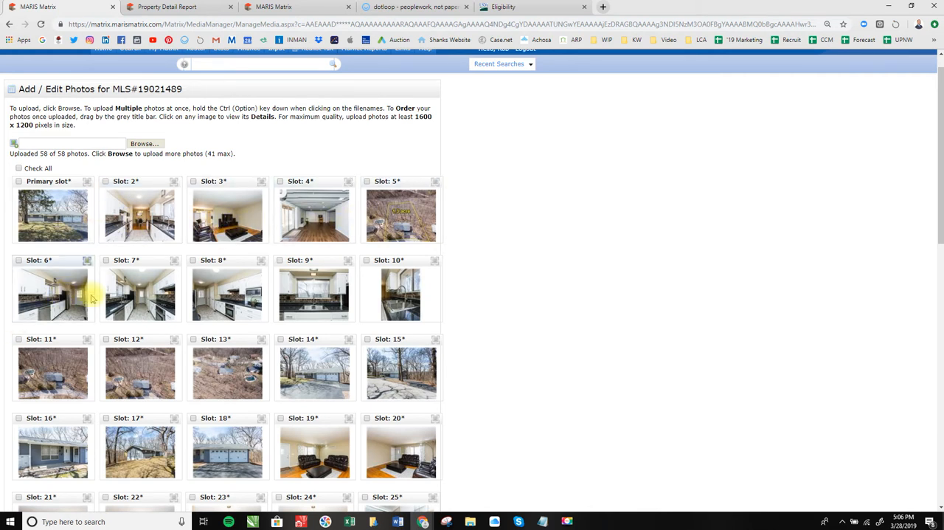
Shift the kitchen photos in slots 8, 9 and 10 one slot earlier, leaving the slot 7 kitchen photo in slot 10
left_click_drag(231, 259, 124, 259)
left_click_drag(312, 262, 212, 260)
left_click_drag(384, 259, 278, 257)
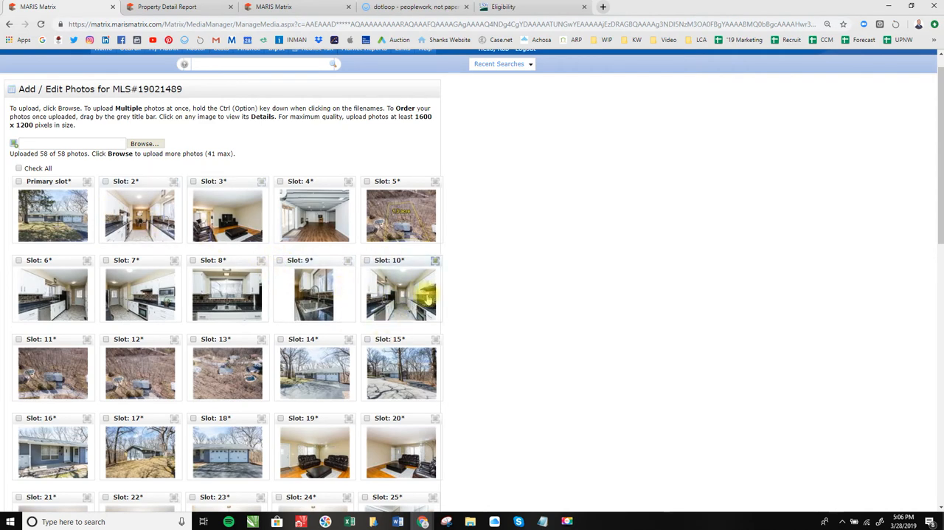
Move the two living room photos from slots 19 and 20 to slots 11 and 12
scroll(513, 293, "down", 1)
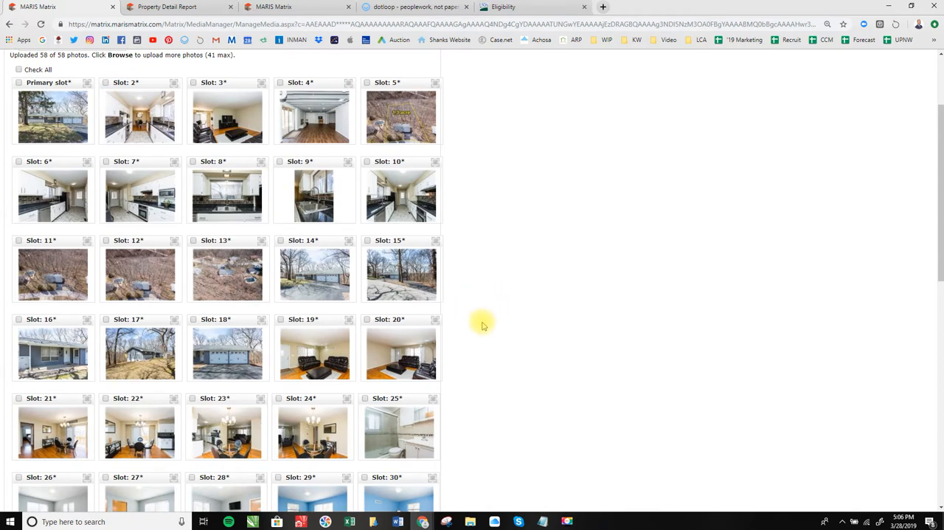
left_click_drag(323, 320, 41, 266)
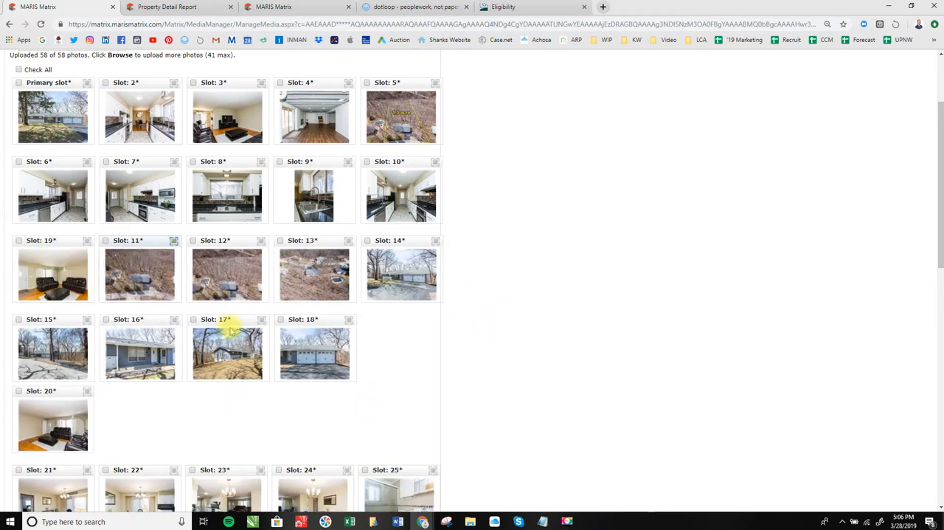
left_click_drag(390, 319, 127, 250)
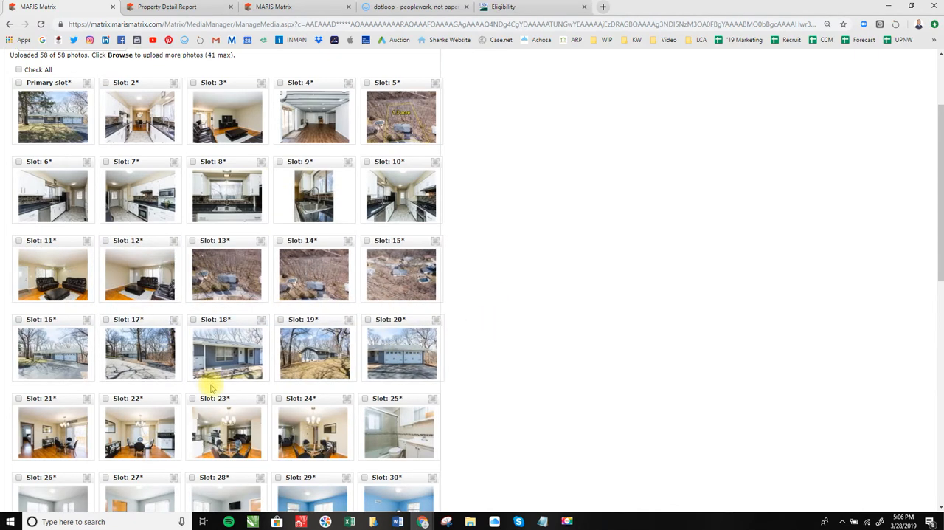
Move the four dining room photos into slots 13 to 16, starting with the two views toward the kitchen and living room
scroll(450, 338, "down", 3)
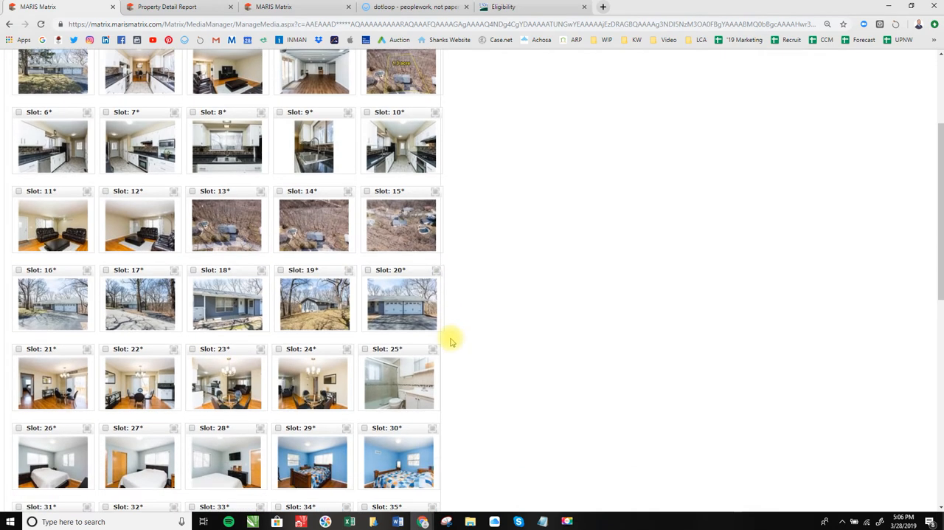
scroll(451, 340, "up", 3)
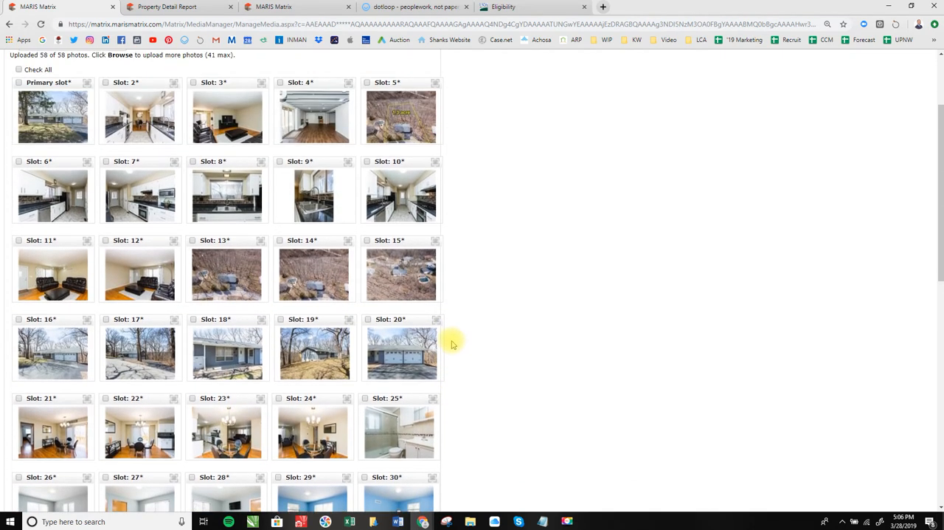
scroll(450, 344, "down", 1)
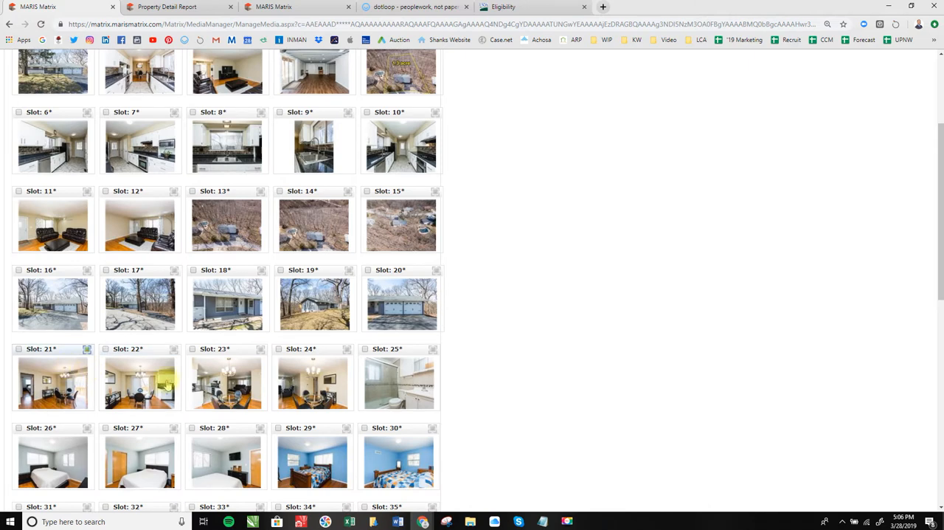
left_click_drag(238, 350, 214, 223)
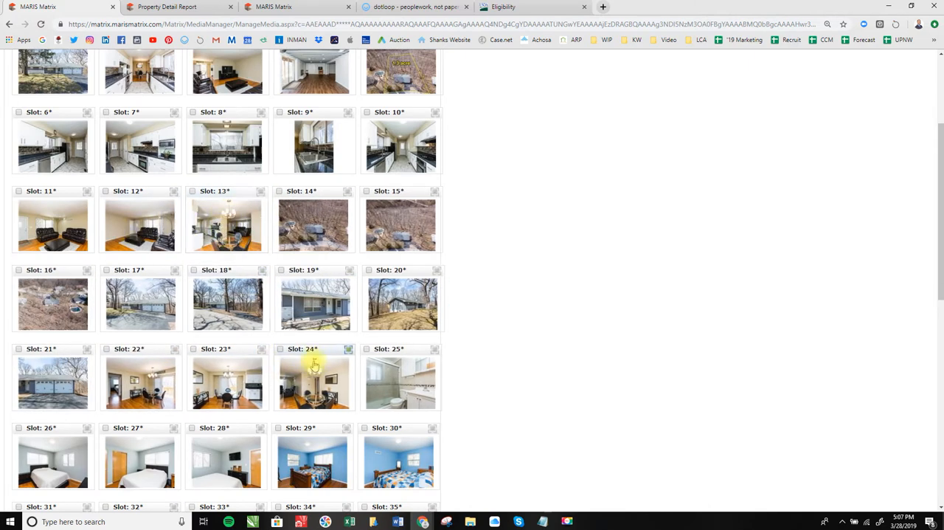
left_click_drag(313, 348, 291, 225)
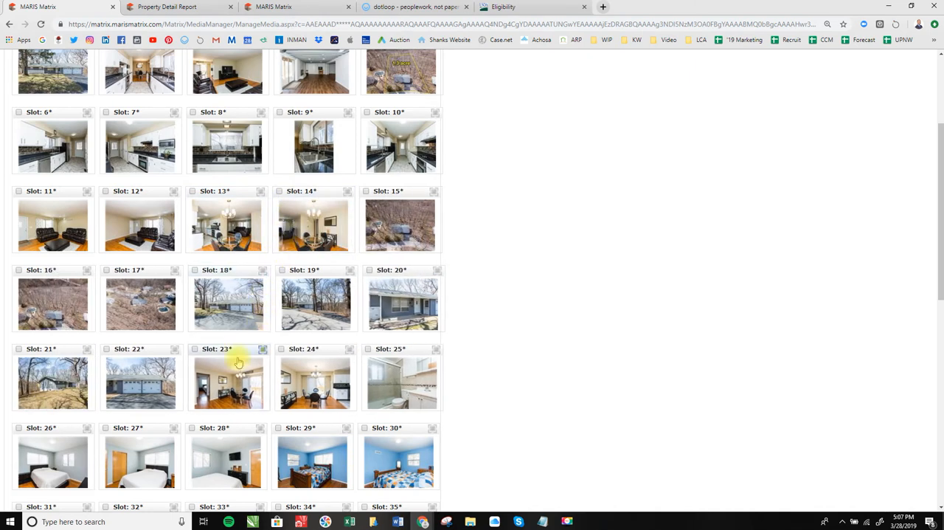
left_click_drag(267, 330, 376, 221)
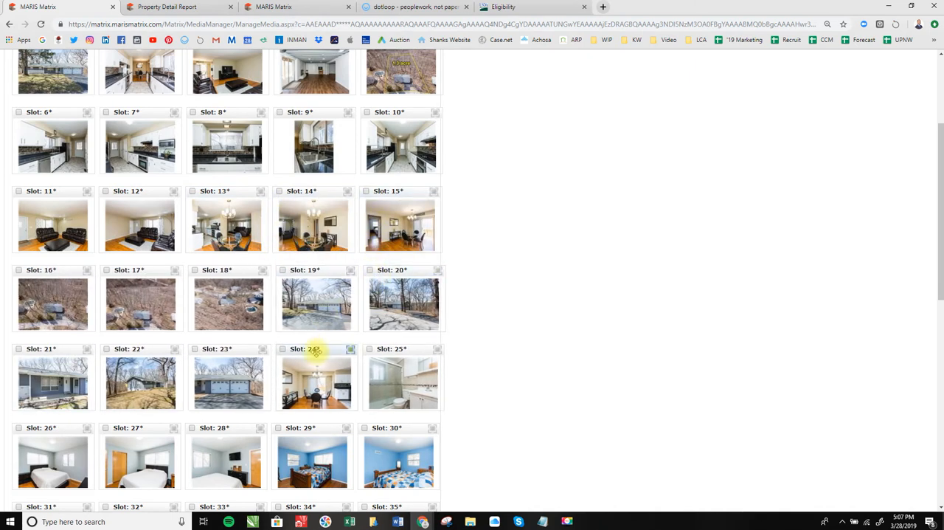
left_click_drag(316, 354, 52, 291)
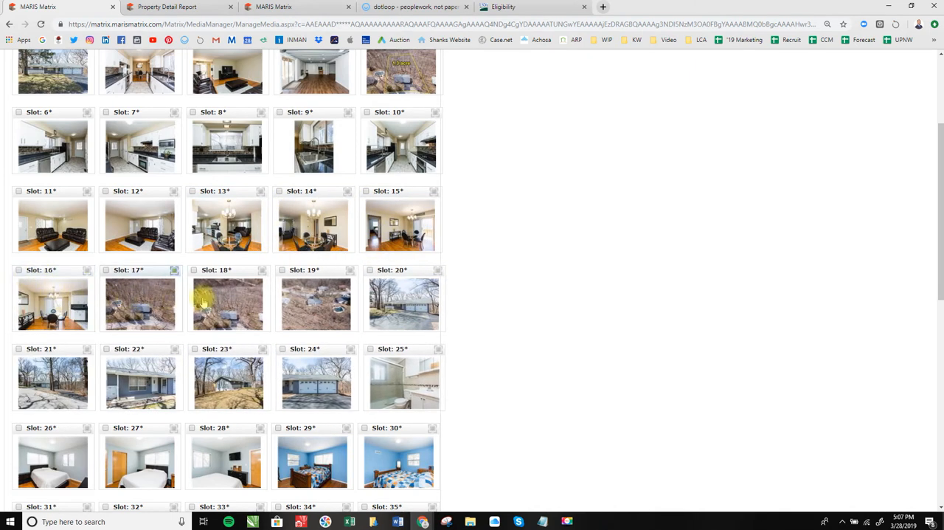
Move the three gray bedroom photos into slots 17 to 19, starting with the view of the bed beside the wooden door
scroll(248, 305, "down", 1)
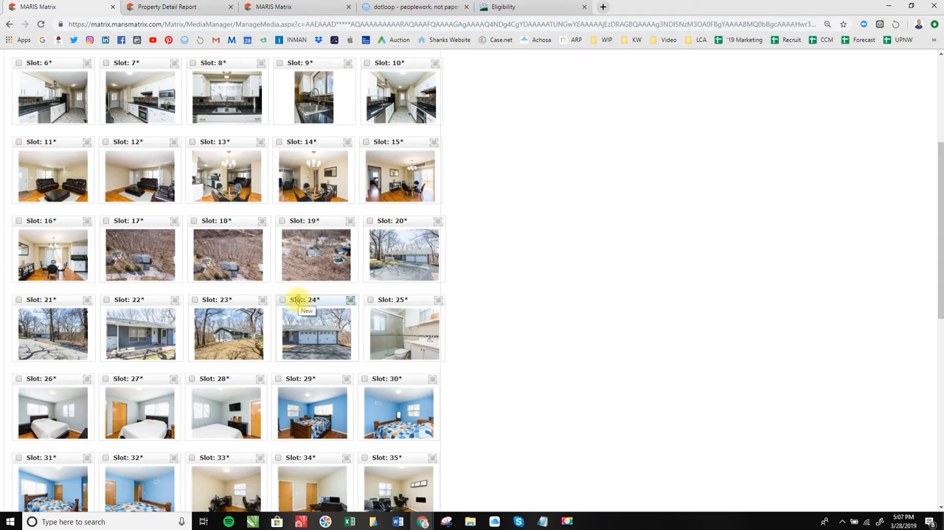
scroll(290, 318, "down", 2)
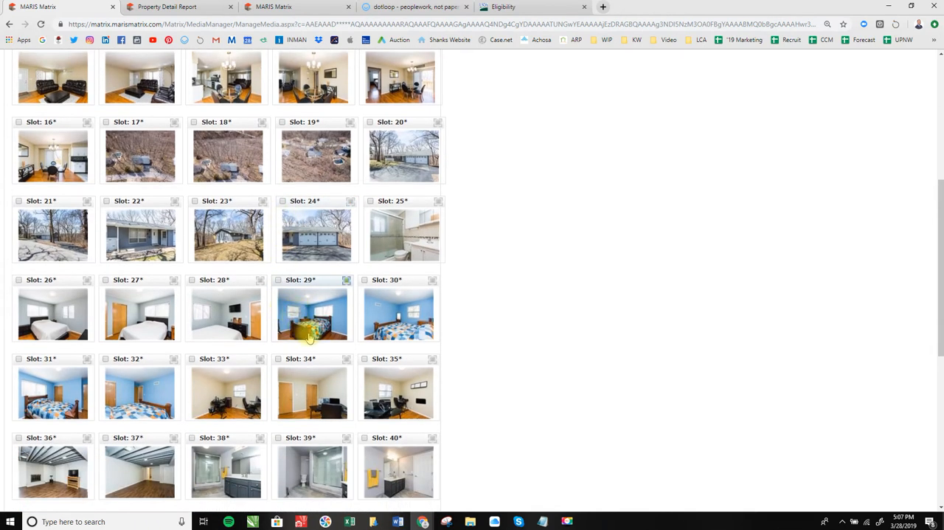
scroll(310, 336, "up", 1)
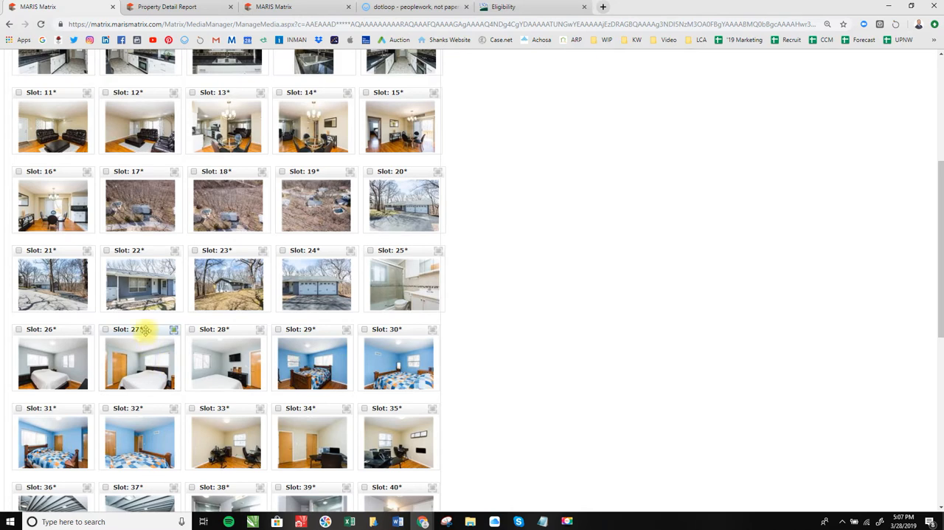
left_click_drag(146, 330, 129, 177)
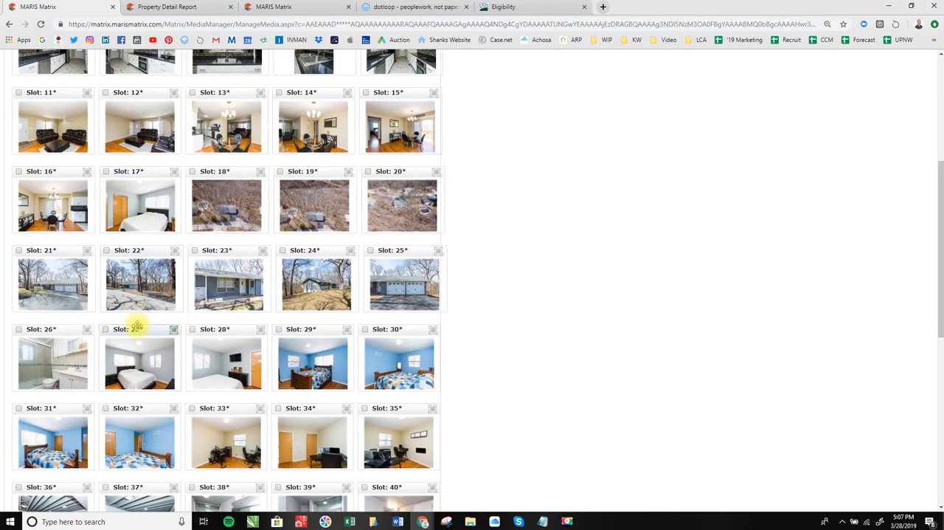
left_click_drag(136, 329, 214, 184)
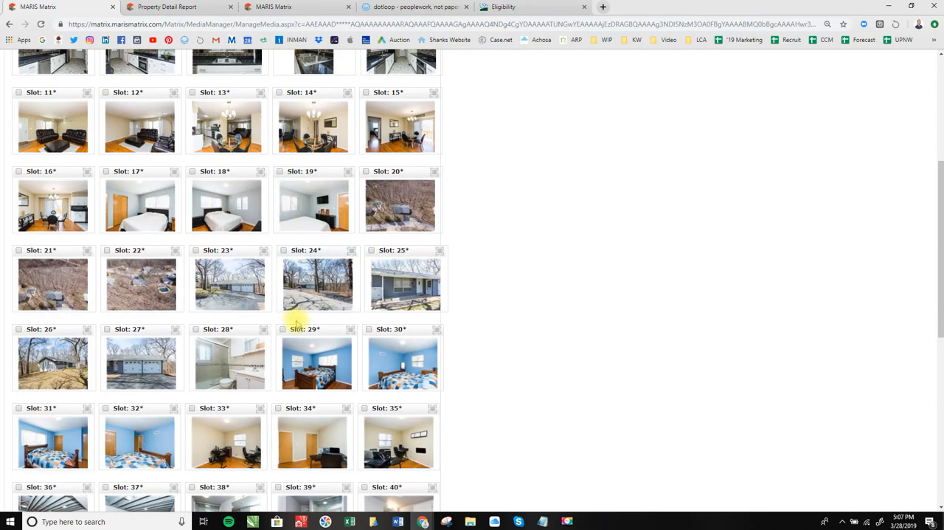
Move the blue bedroom photos from slots 29 and 30 to slots 20 and 21, and place the bathroom photo ahead of them in slot 20
left_click_drag(302, 329, 376, 190)
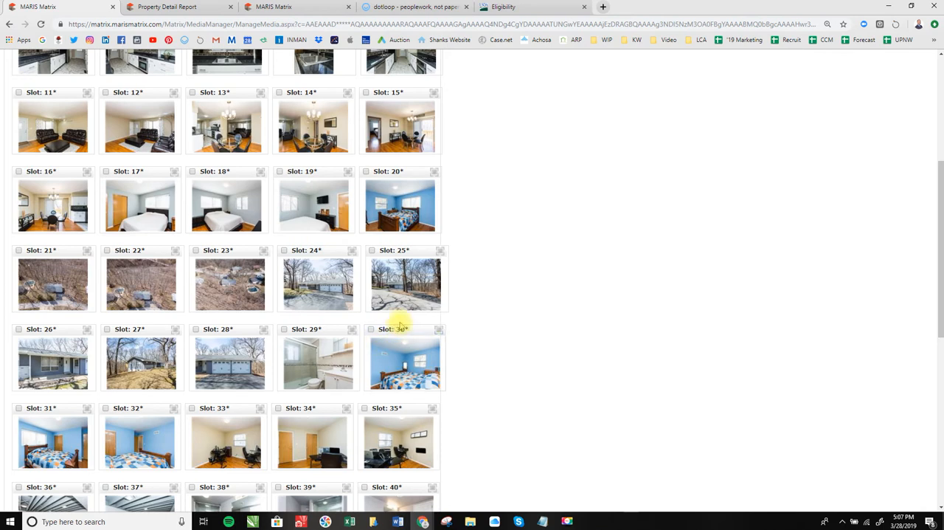
left_click_drag(397, 330, 30, 266)
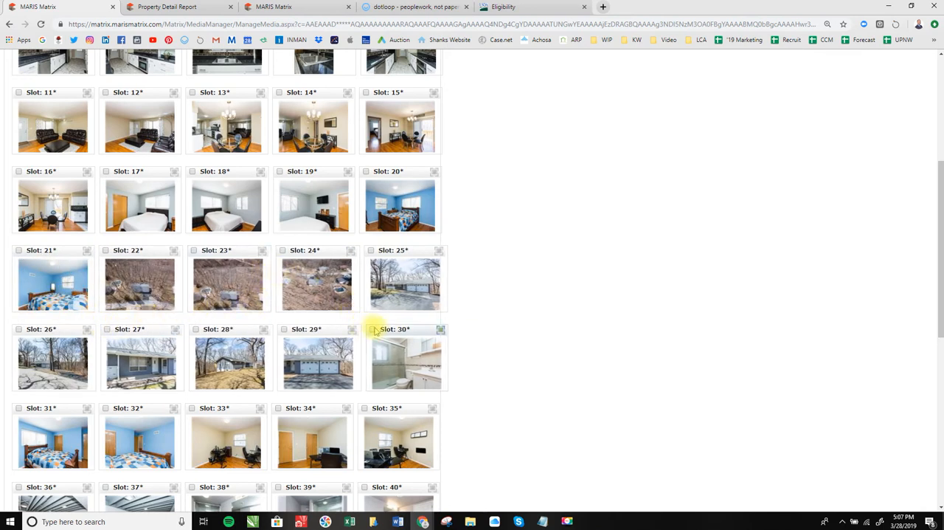
left_click_drag(397, 329, 386, 202)
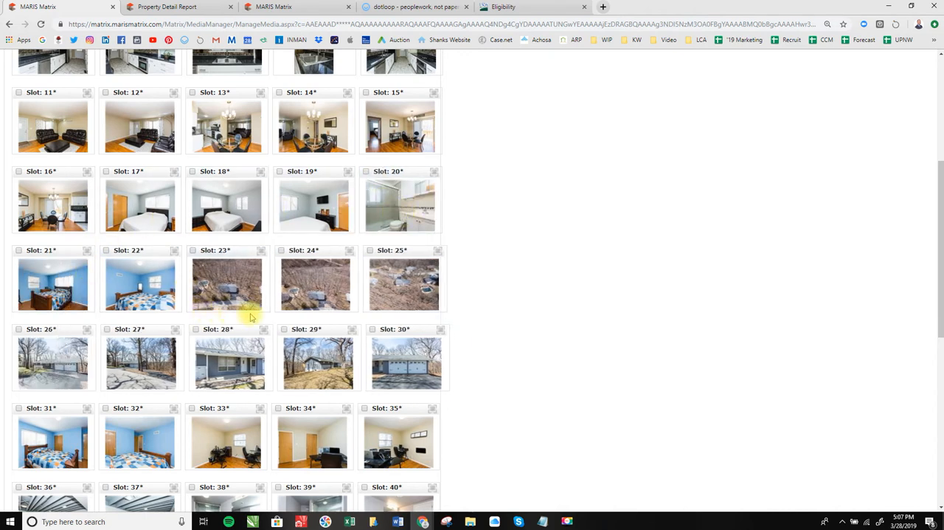
Move the three beige office photos from slots 33 to 35 into slots 23 to 25, right after the blue bedroom photos
left_click_drag(226, 411, 251, 345)
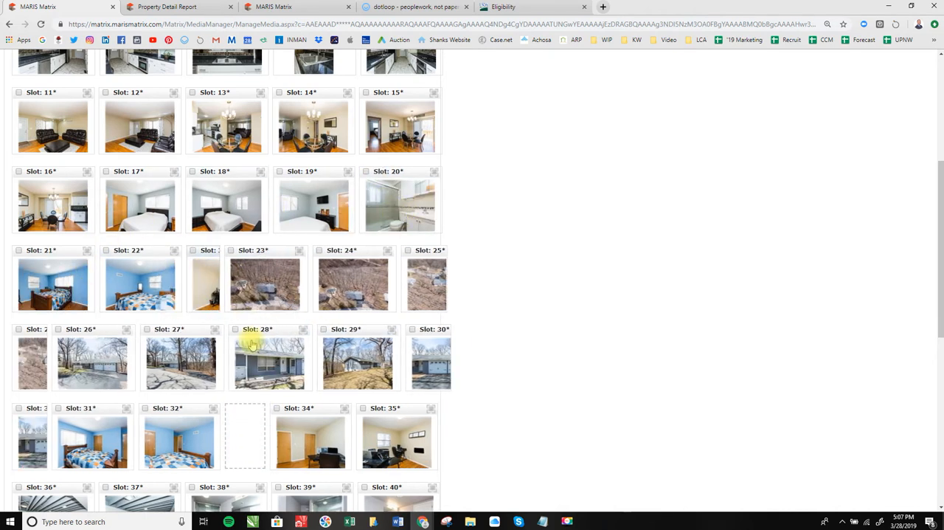
left_click_drag(294, 408, 295, 269)
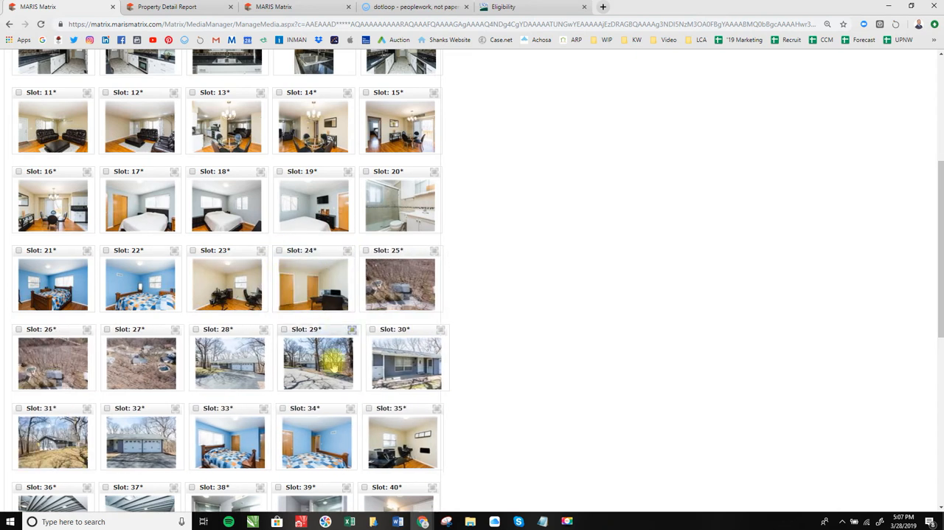
left_click_drag(397, 408, 403, 255)
scroll(472, 273, "down", 1)
scroll(472, 274, "down", 1)
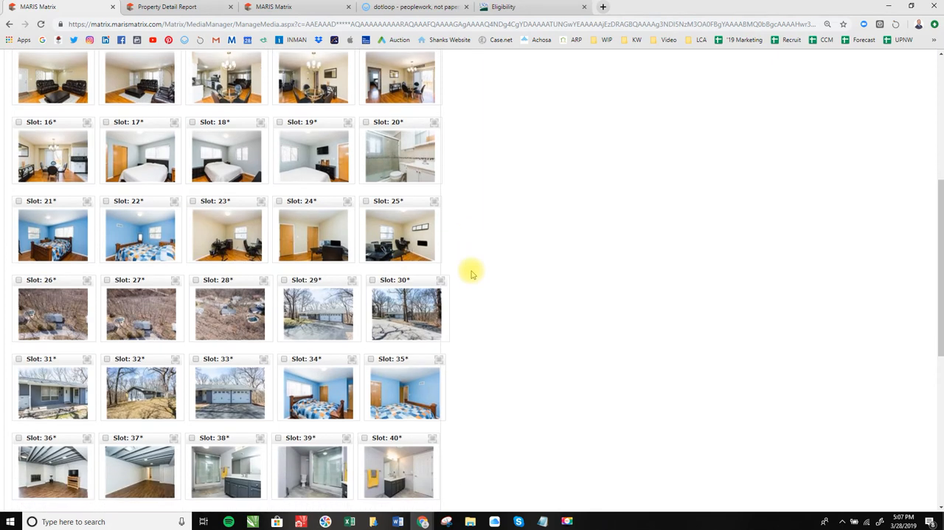
Move the blue bedroom photo in slot 34 to slot 23, and delete the remaining blue bedroom photo in slot 35
scroll(475, 269, "down", 2)
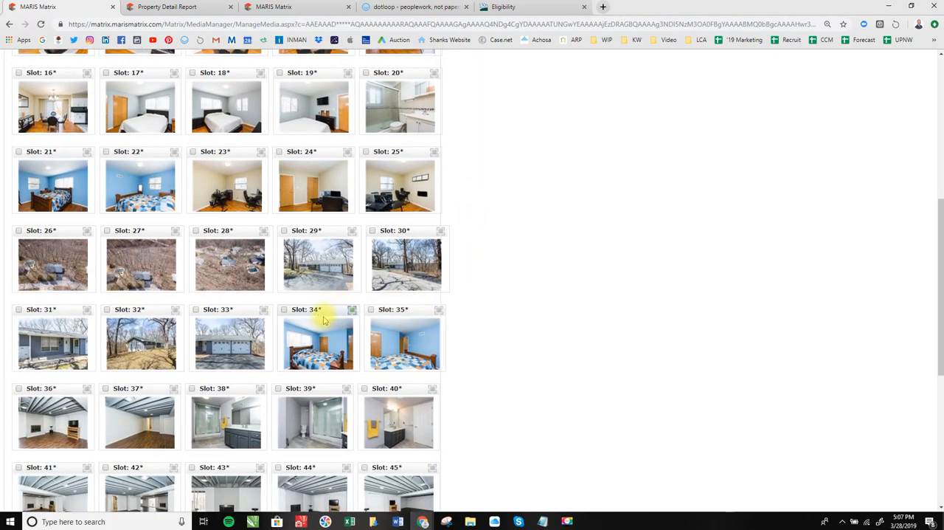
left_click_drag(323, 313, 199, 169)
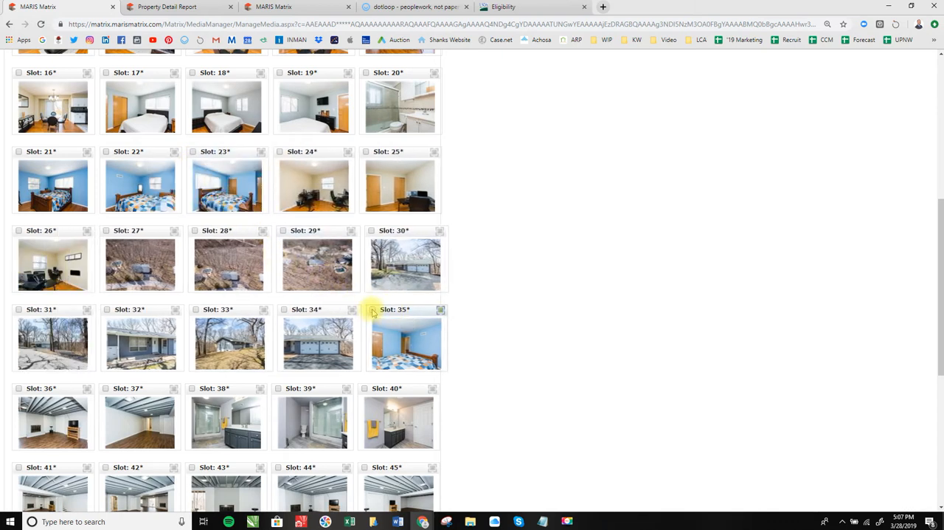
scroll(482, 297, "up", 5)
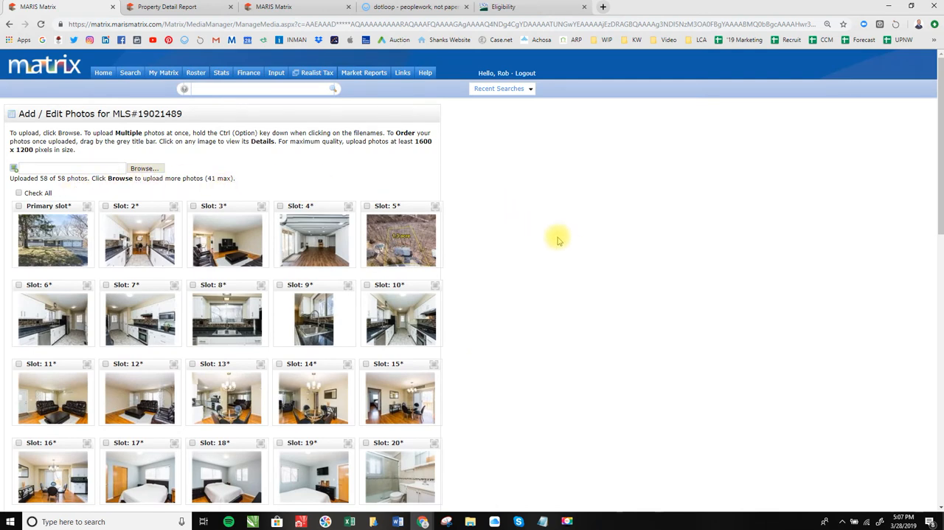
scroll(558, 243, "down", 10)
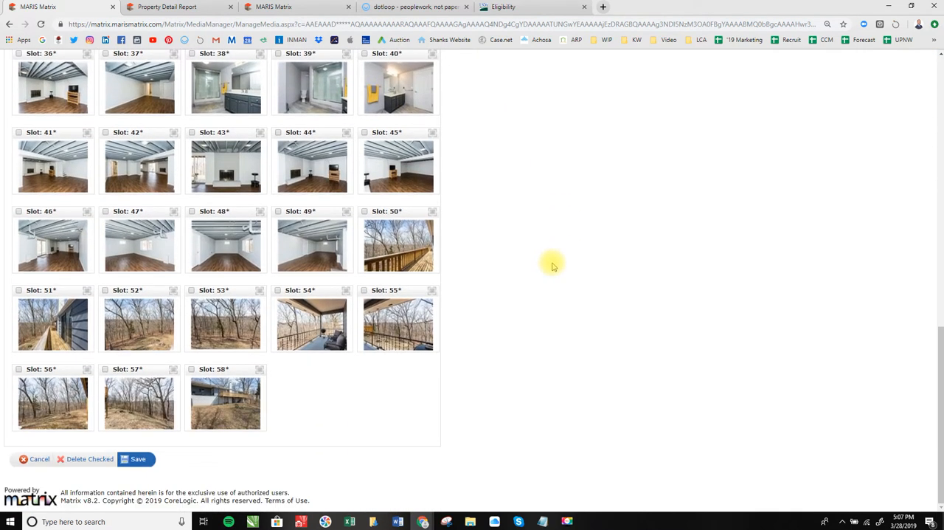
scroll(554, 267, "up", 2)
scroll(141, 464, "down", 2)
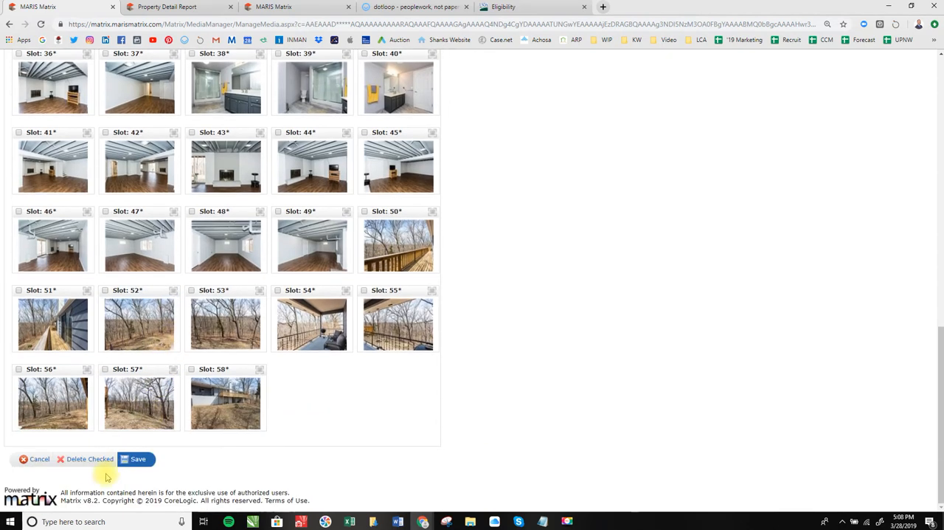
left_click(90, 459)
left_click(518, 80)
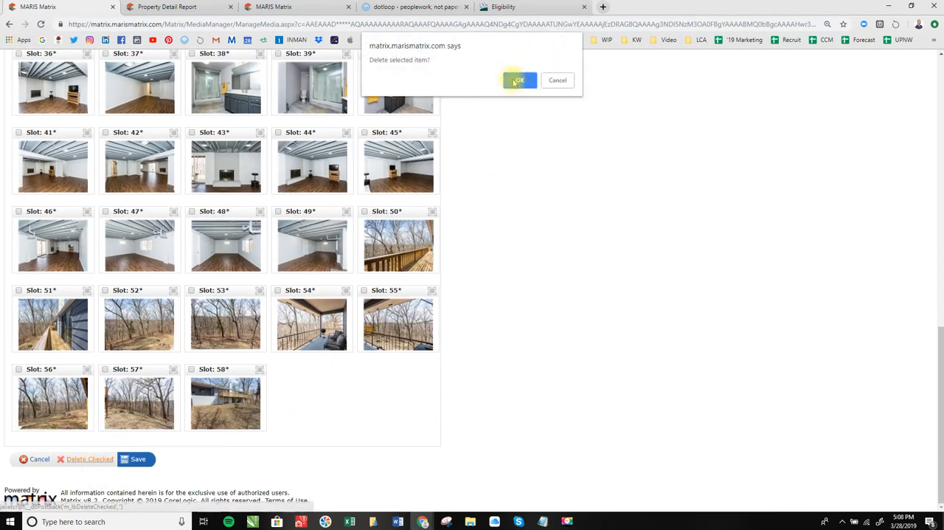
Move four basement photos into slots 32 to 35, starting with the fireplace and TV view and ending with the sliding-door view
scroll(469, 258, "down", 5)
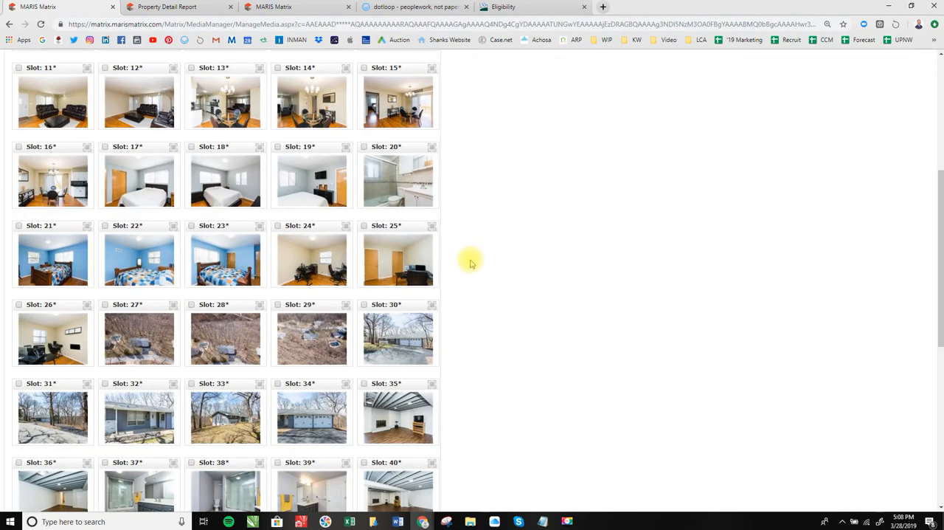
scroll(471, 263, "down", 1)
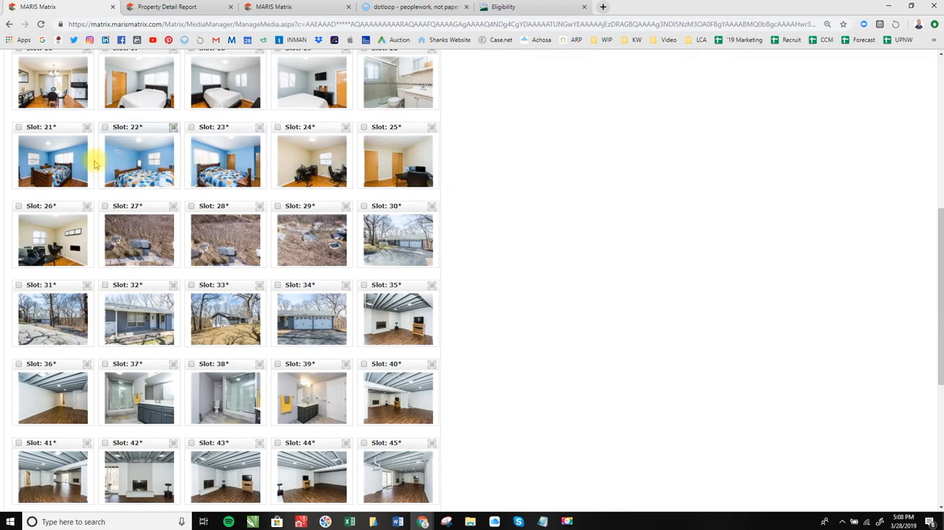
scroll(111, 165, "up", 2)
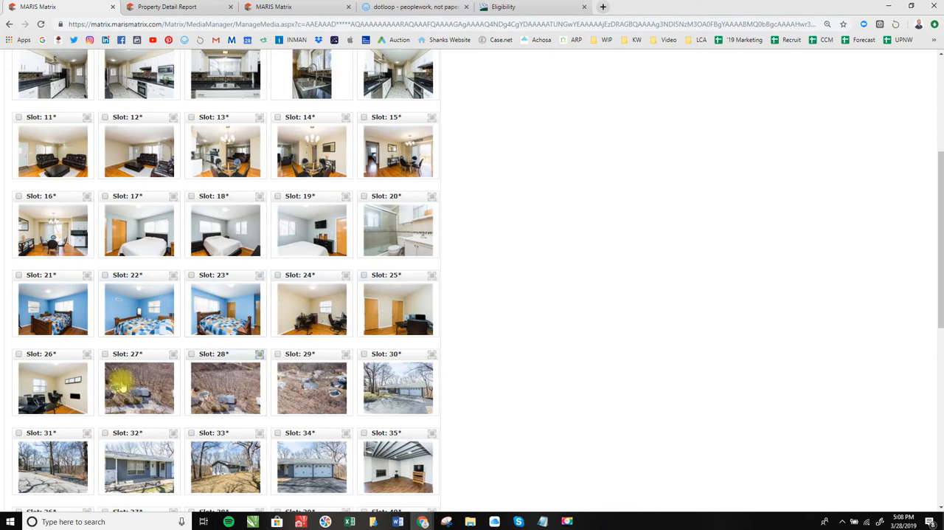
scroll(517, 339, "down", 3)
scroll(494, 332, "down", 1)
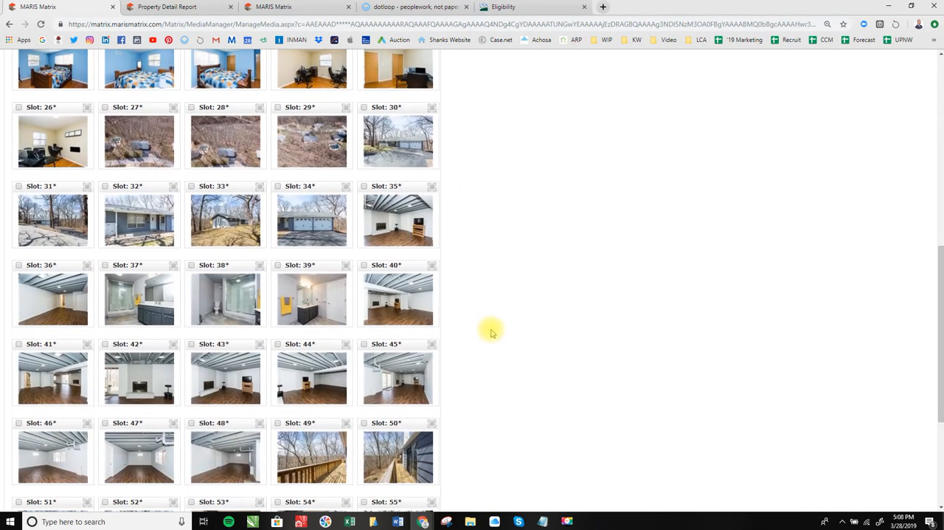
left_click_drag(383, 186, 136, 189)
left_click_drag(396, 265, 203, 190)
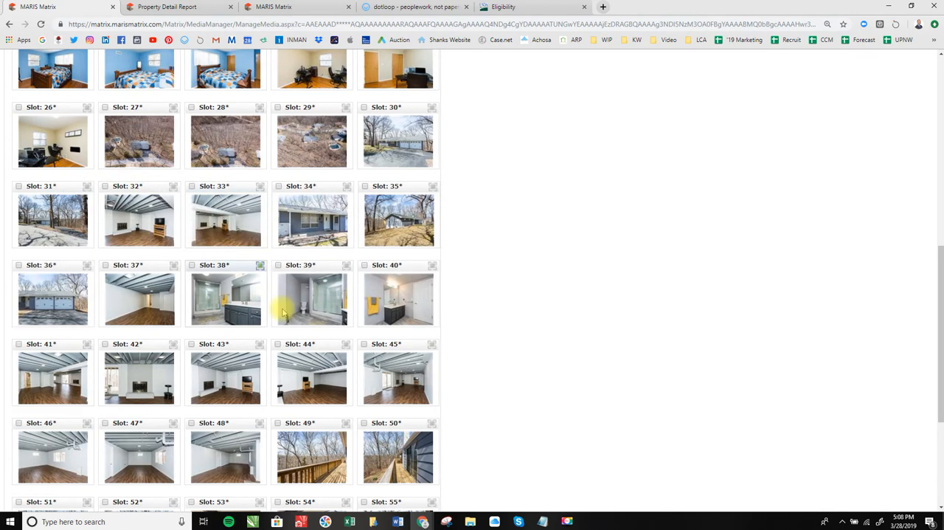
left_click_drag(308, 342, 282, 193)
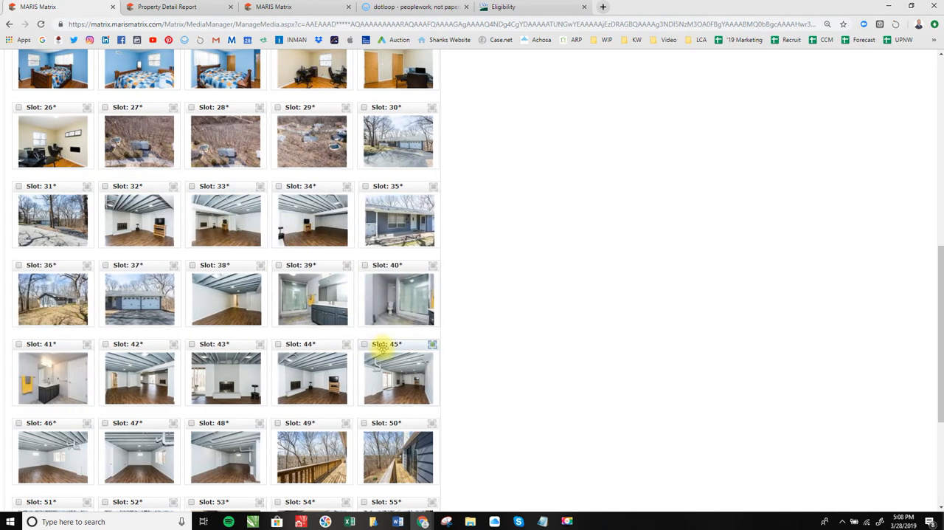
left_click_drag(385, 347, 367, 192)
Place four more basement photos in slots 36 to 39, ending with the straight-on view of the white fireplace
left_click_drag(386, 342, 40, 270)
left_click_drag(382, 266, 130, 267)
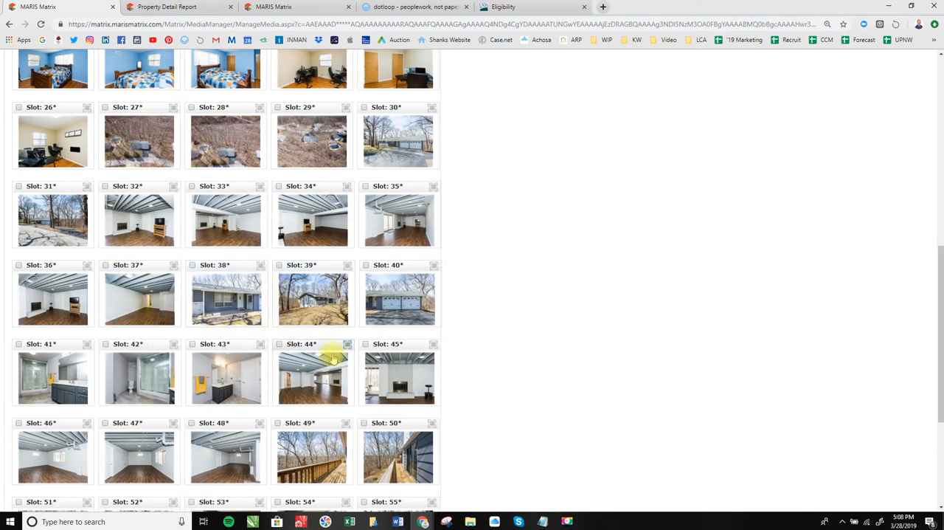
left_click_drag(321, 343, 214, 258)
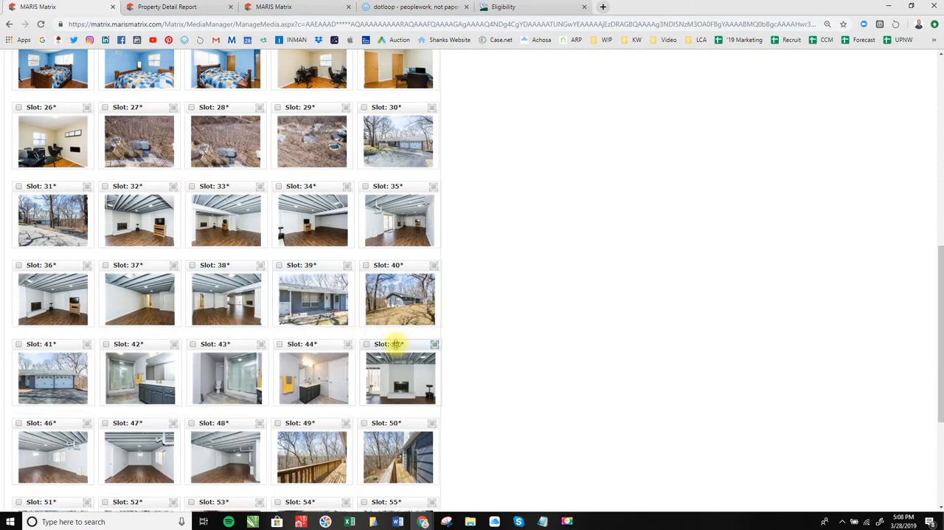
left_click_drag(396, 344, 306, 294)
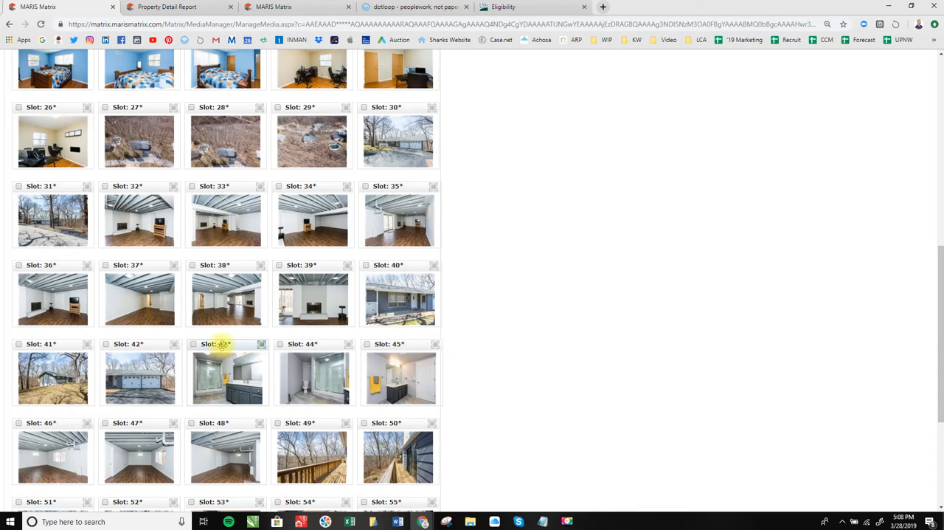
Move the three basement bathroom photos into slots 35 to 37, in the order shower with vanity, sink with yellow towel, toilet
left_click_drag(223, 344, 365, 213)
left_click_drag(389, 347, 45, 288)
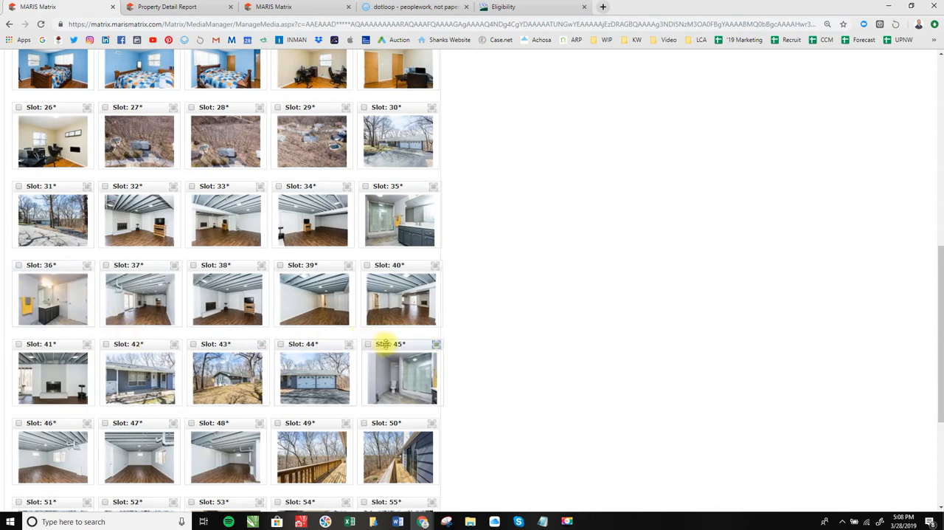
left_click_drag(379, 343, 119, 281)
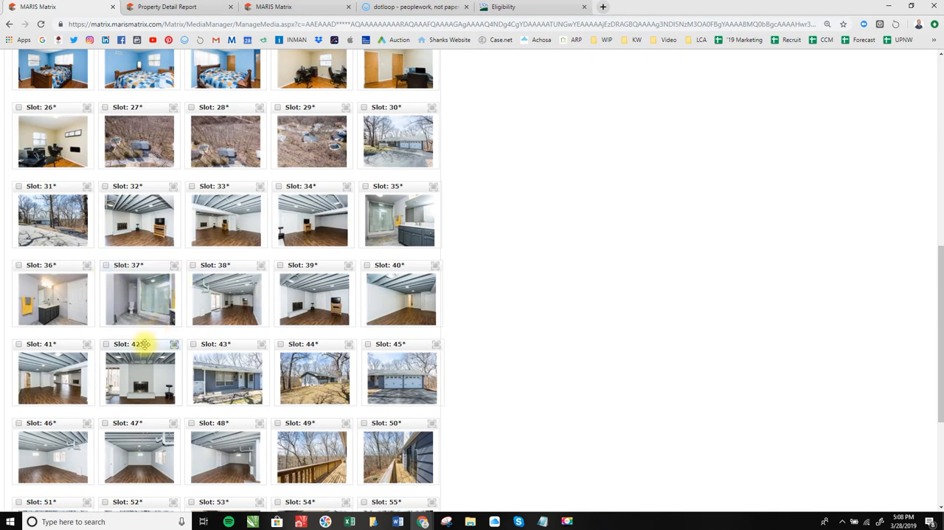
Move the straight-on fireplace photo from slot 42 to slot 32, and the three empty basement room photos into slots 43 to 45
left_click_drag(142, 343, 152, 225)
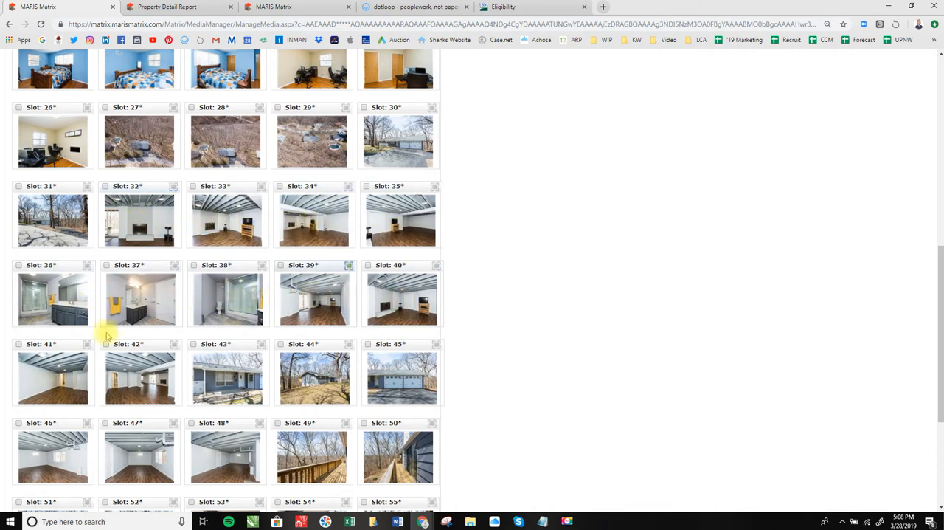
scroll(162, 378, "down", 1)
left_click_drag(156, 374, 341, 316)
Move the garage, front porch and wooded-yard house photos from slots 46 to 48 to the end of the photo set, garage first
scroll(344, 316, "down", 3)
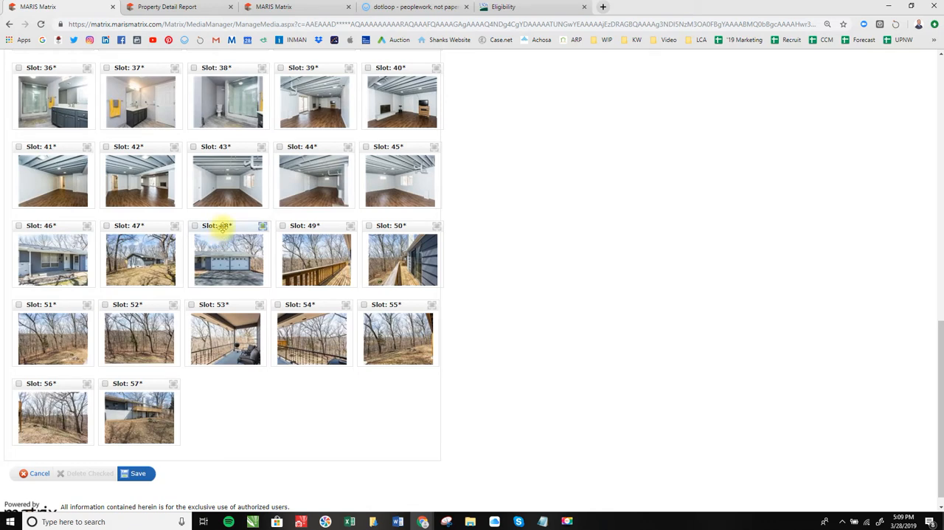
left_click_drag(222, 227, 197, 389)
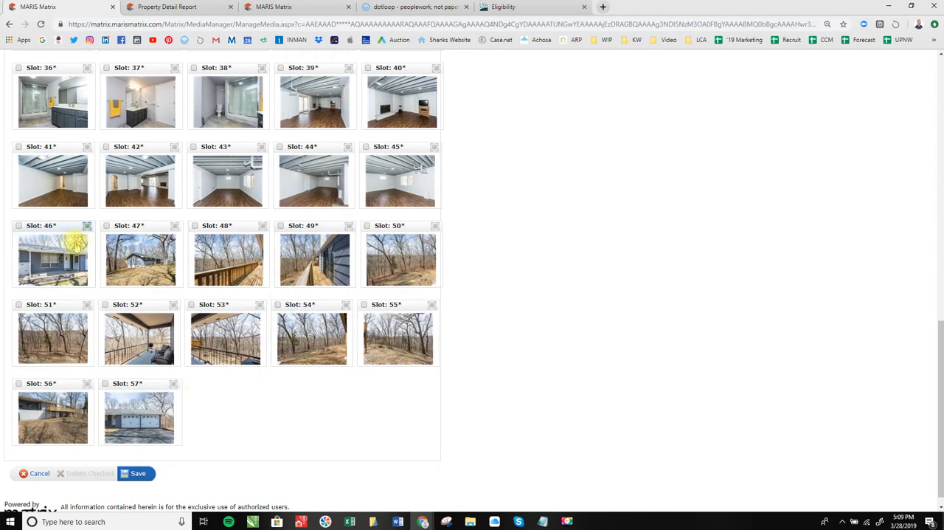
left_click_drag(64, 226, 215, 391)
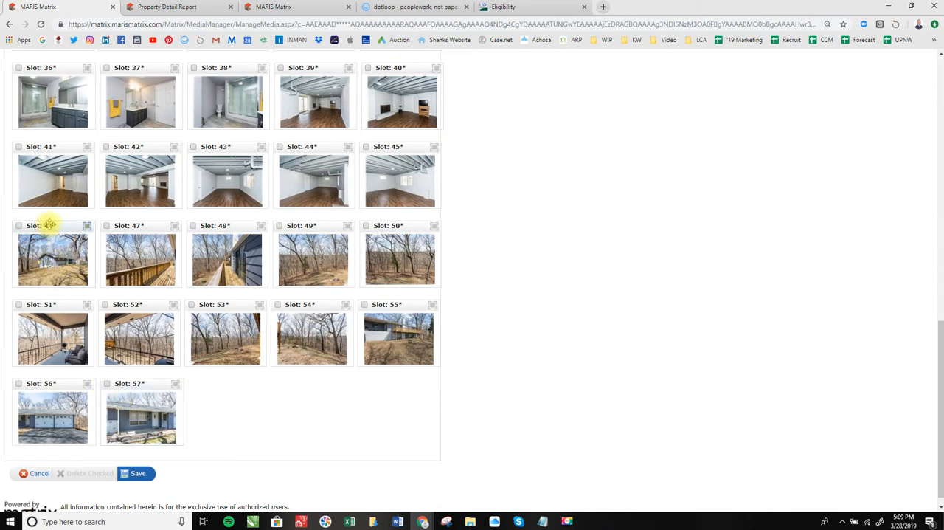
left_click_drag(49, 225, 175, 392)
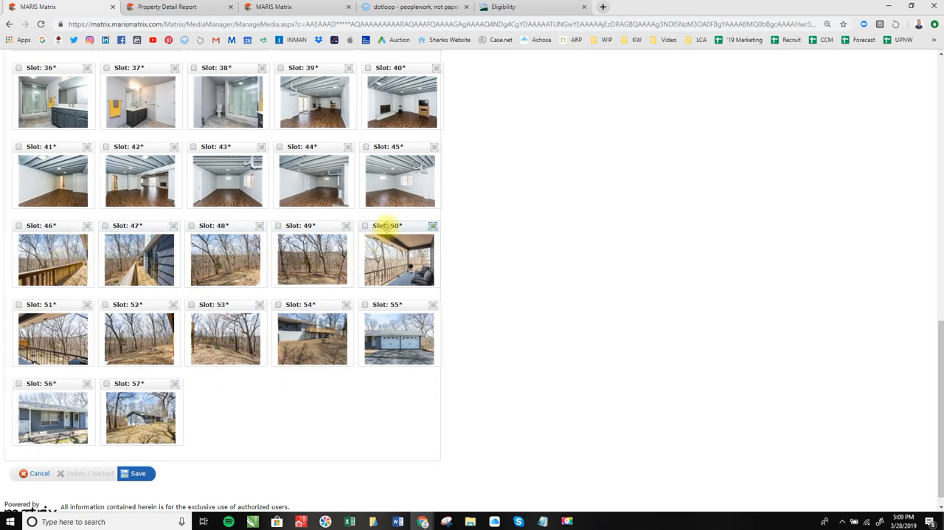
Move the two covered deck photos from slots 50 and 51 to slots 46 and 47, and save the photo arrangement
left_click_drag(387, 226, 65, 251)
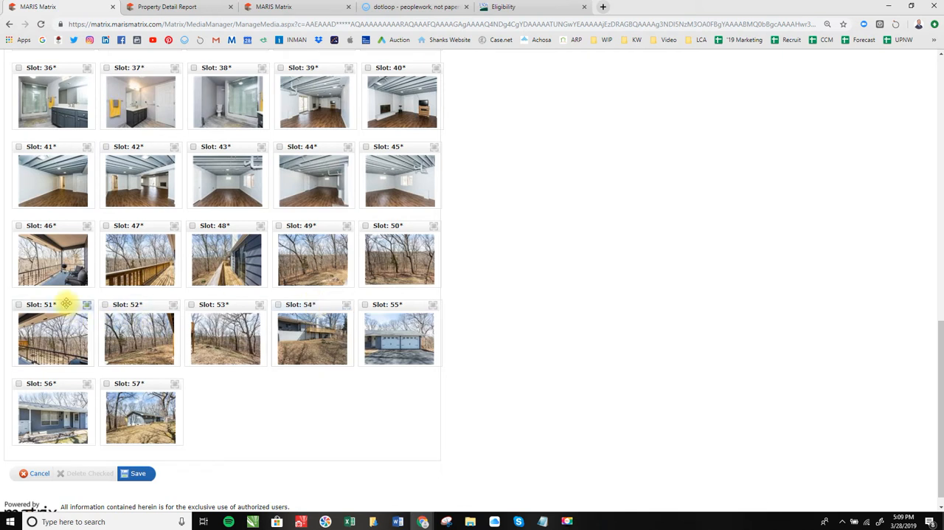
left_click_drag(67, 303, 141, 248)
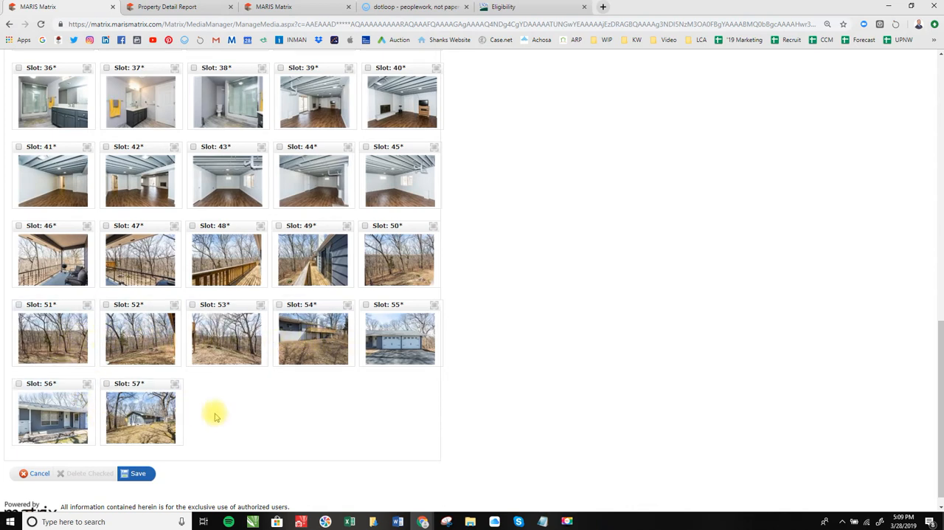
scroll(503, 396, "up", 10)
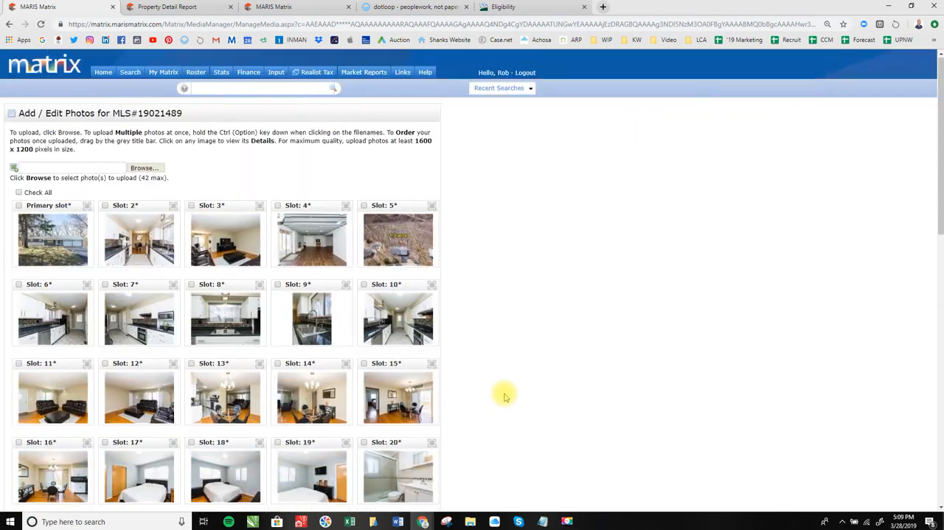
scroll(506, 395, "down", 10)
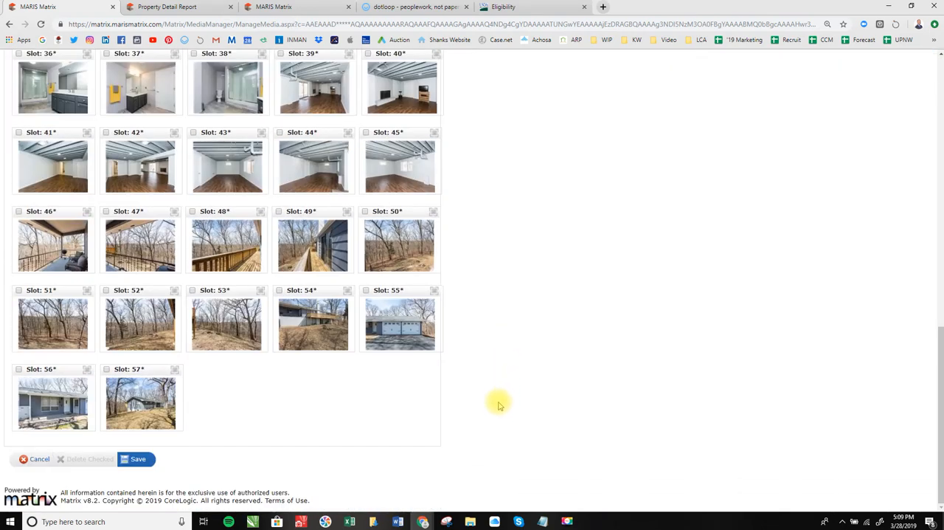
left_click(146, 459)
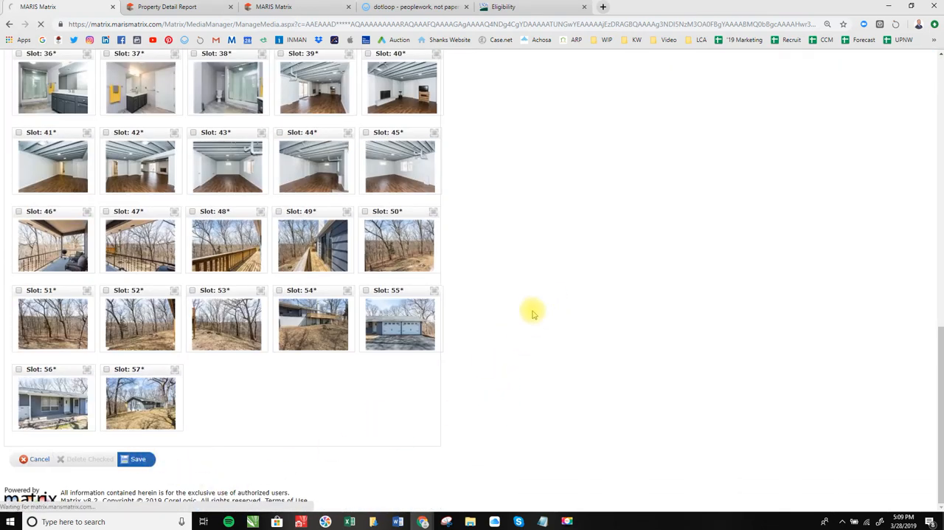
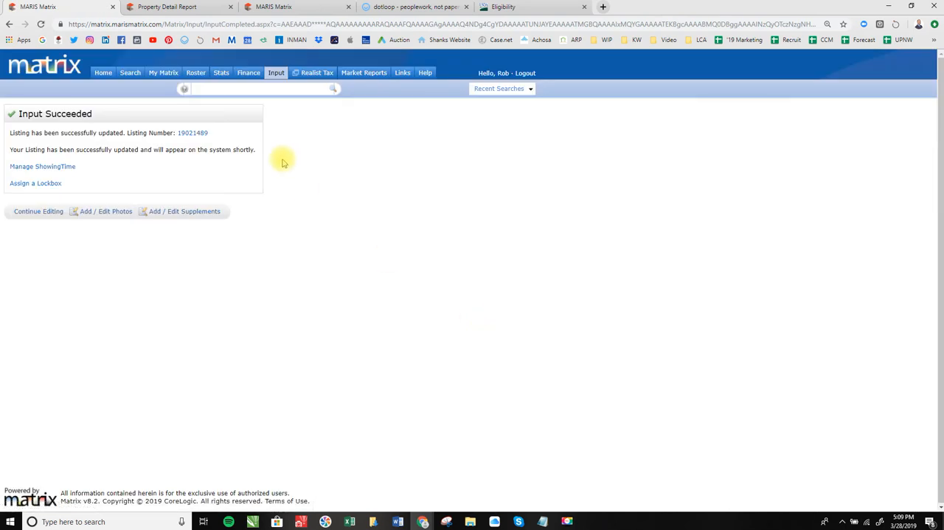
Reopen the listing for editing, paste the written property description into the Marketing Remarks, and submit the listing
left_click(33, 214)
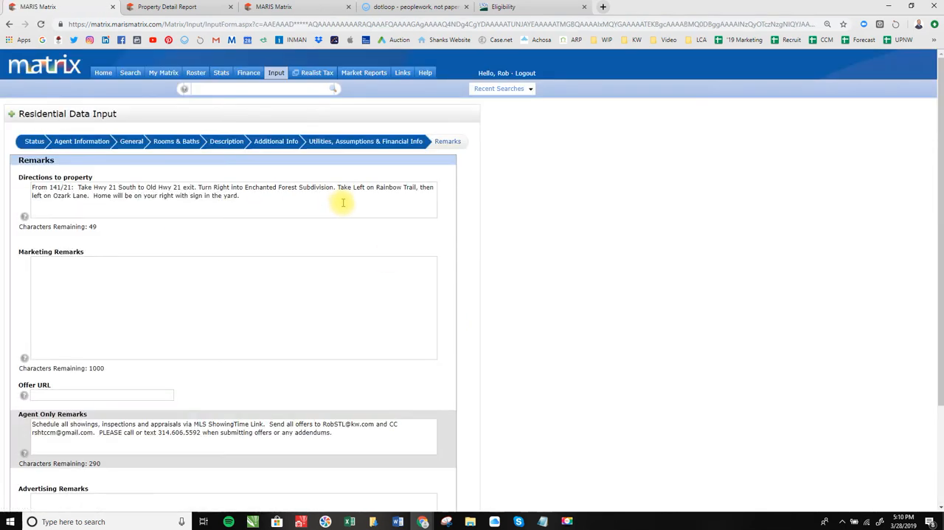
left_click(275, 290)
type("***1.3 ACRES ***SECKMAN***RENOVATED***  This is absolutely the best home for the money in the area!  This updated home features a new roof and updated kitchen, appliances, and heating/cooling units.  The entire main floor is hardwoods and an open floor plan and walks out to a spacious deck overlooking an incredible tree line.  The finished basement showcases a large full bath, woodburning fireplace, and walks out to a large fenced yard.  The exterior of the home has been immaculately maintained, has a deep two car garage and circle drive.  Homes are selling fast these days so don't wait, call to schedule your private showing today.")
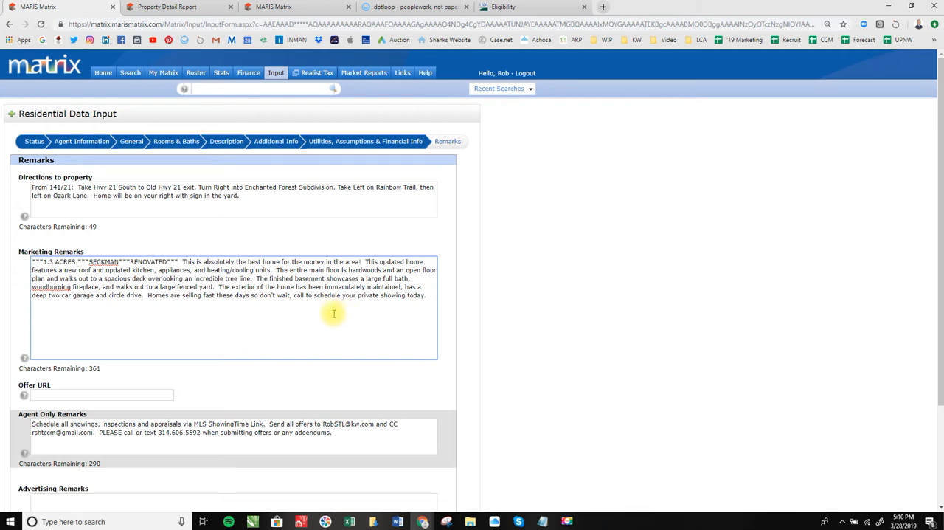
scroll(463, 319, "down", 3)
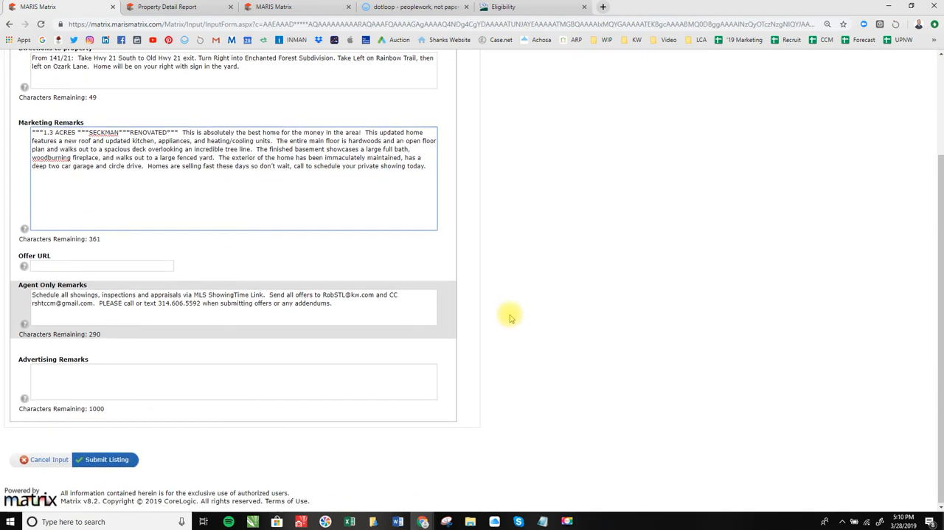
left_click(107, 459)
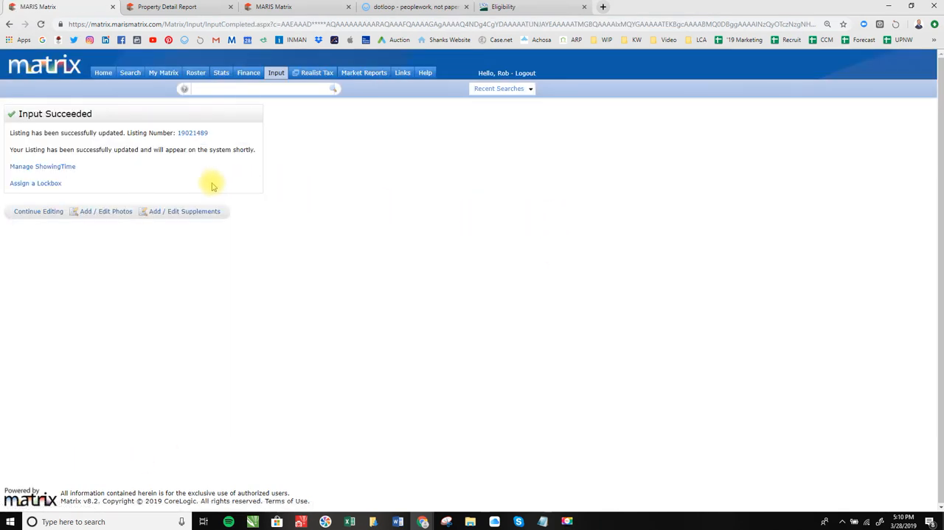
Open the listing's supplements page, and switch to dotloop to download the Seller's Disclosure Statement (Rev. 1_19) as a PDF
left_click(177, 212)
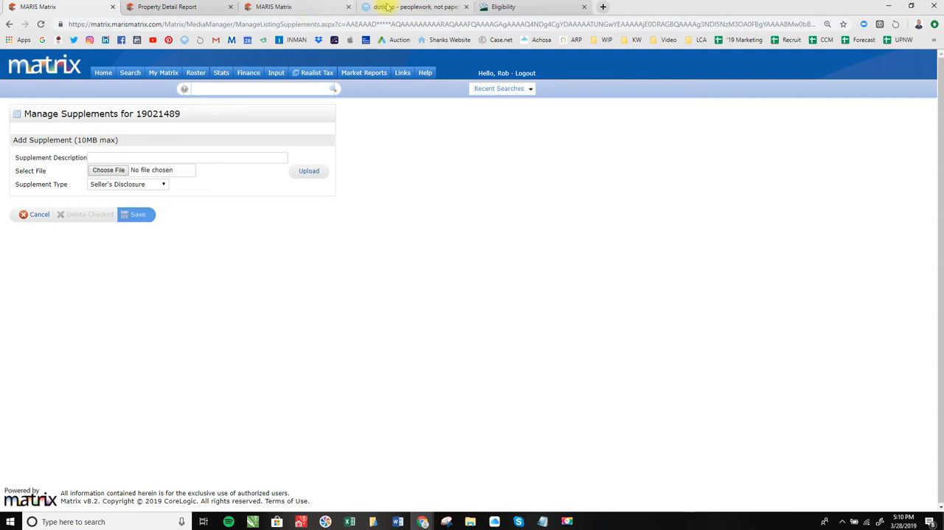
left_click(413, 7)
left_click(237, 70)
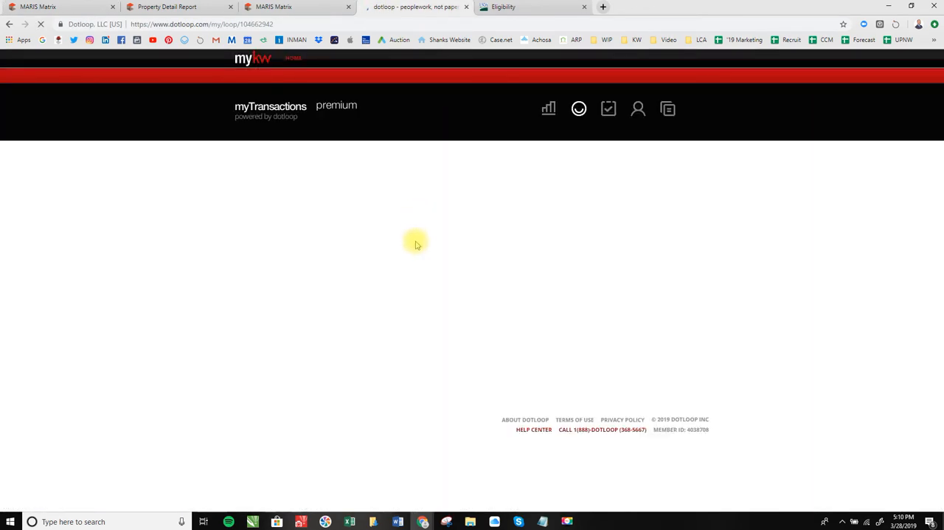
scroll(422, 246, "down", 3)
scroll(396, 243, "up", 2)
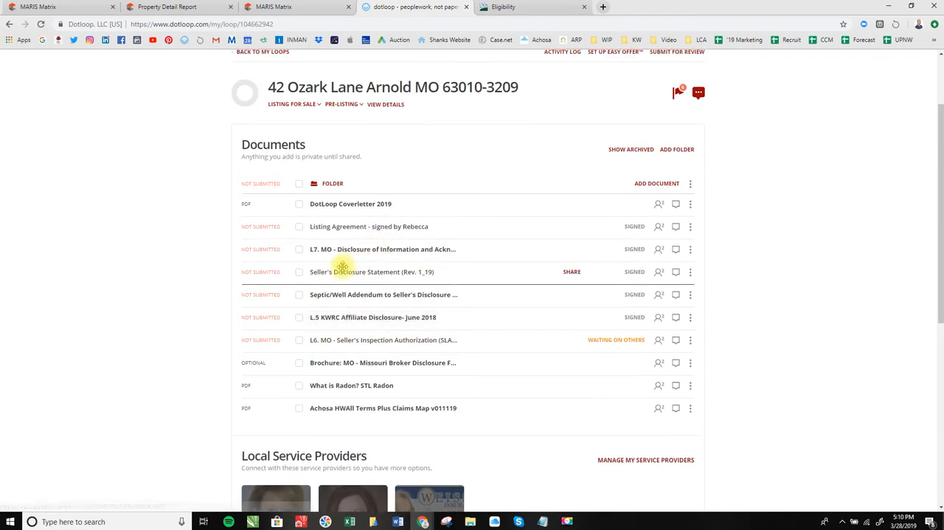
left_click(299, 272)
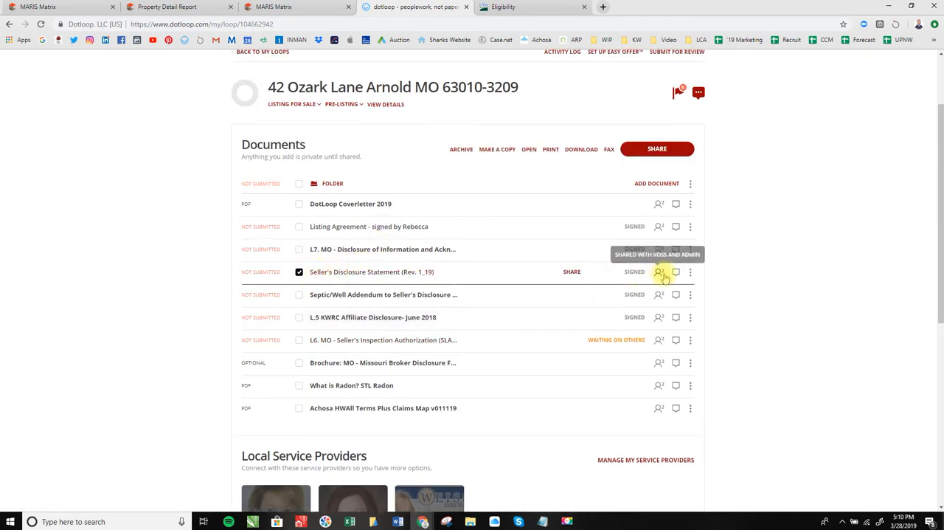
scroll(591, 96, "up", 2)
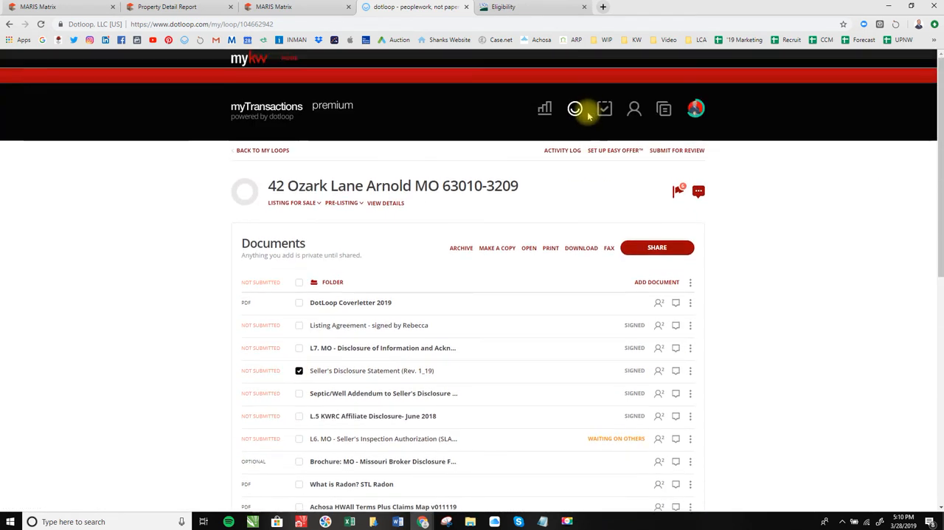
scroll(749, 285, "down", 2)
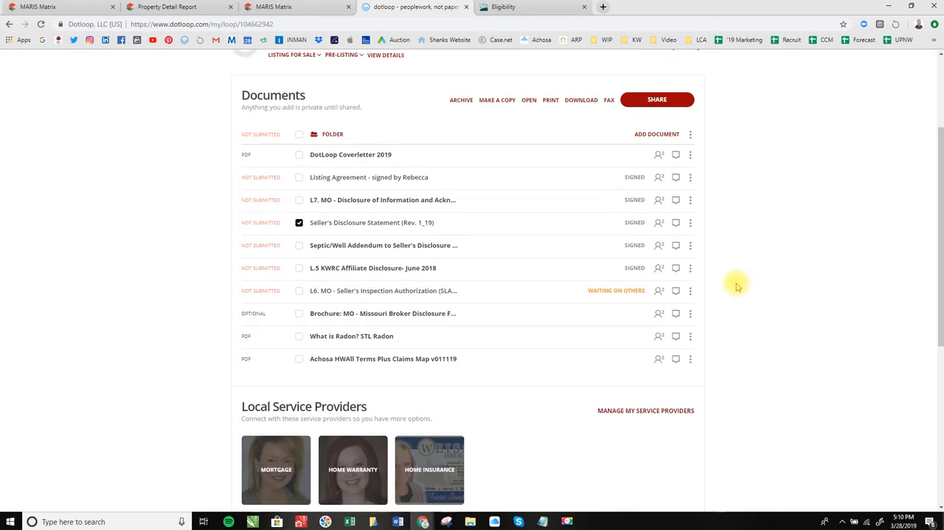
left_click(581, 101)
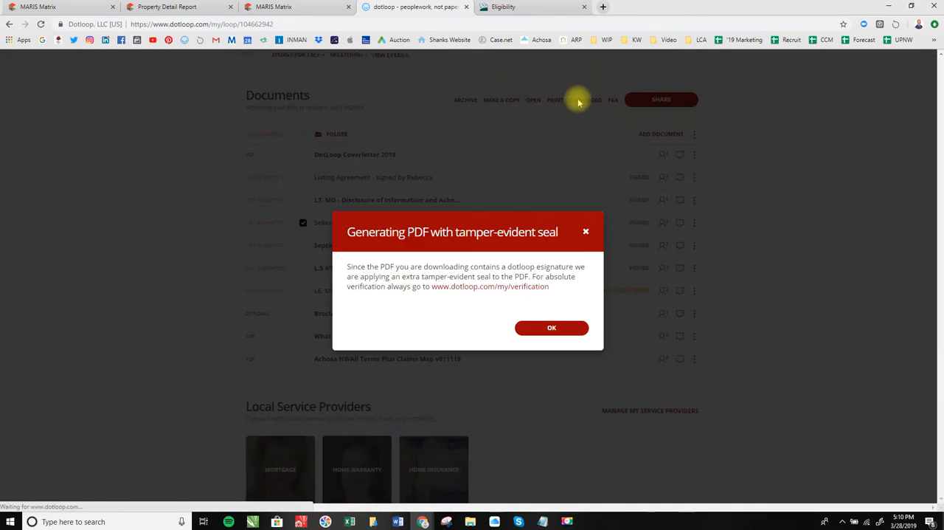
left_click(552, 330)
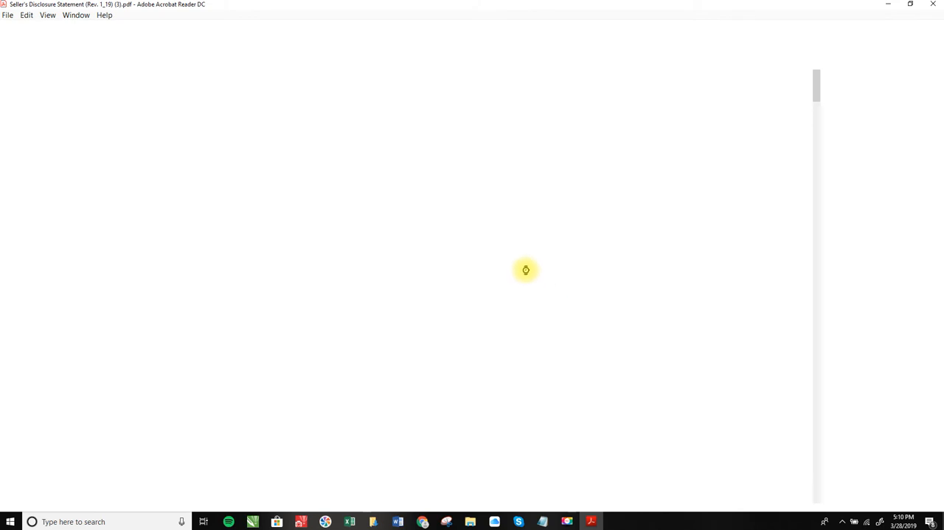
key("alt+Tab")
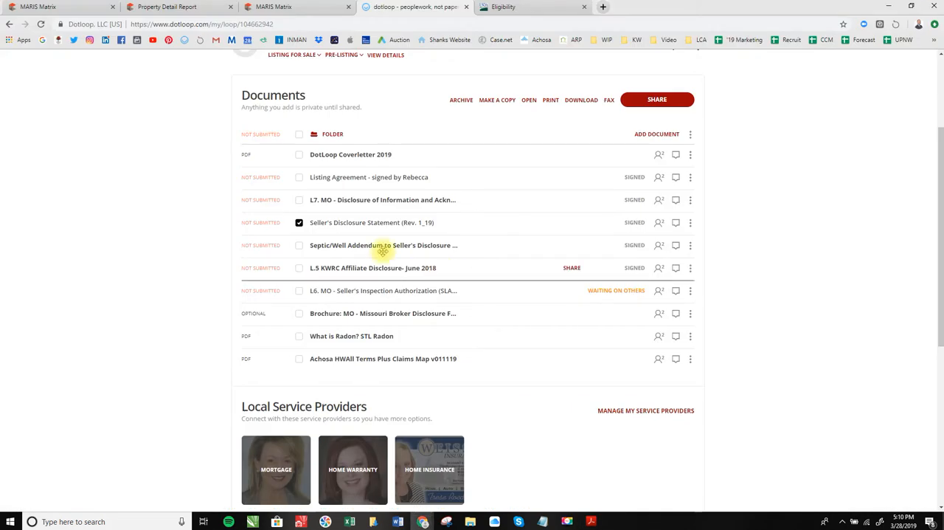
Download only the Septic/Well Addendum to Seller's Disclosure from the loop's documents as a PDF
left_click(299, 222)
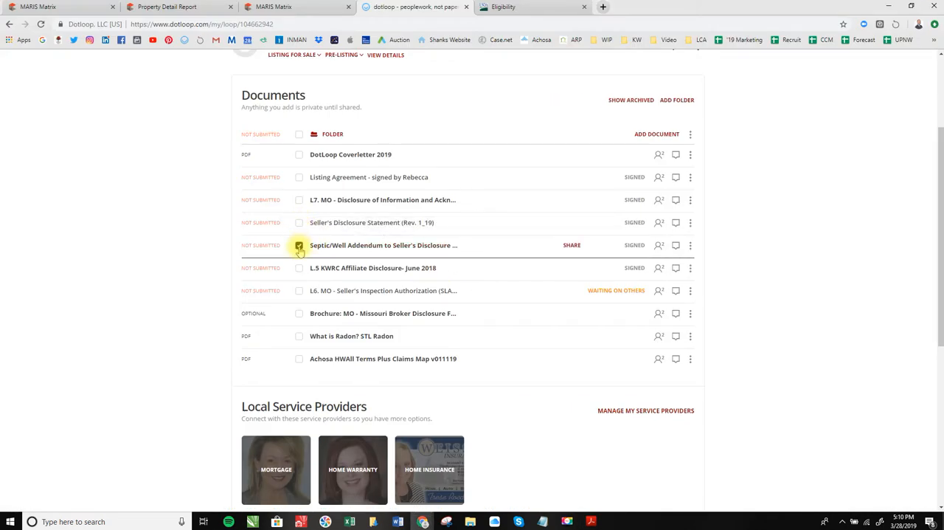
left_click(299, 245)
left_click(577, 101)
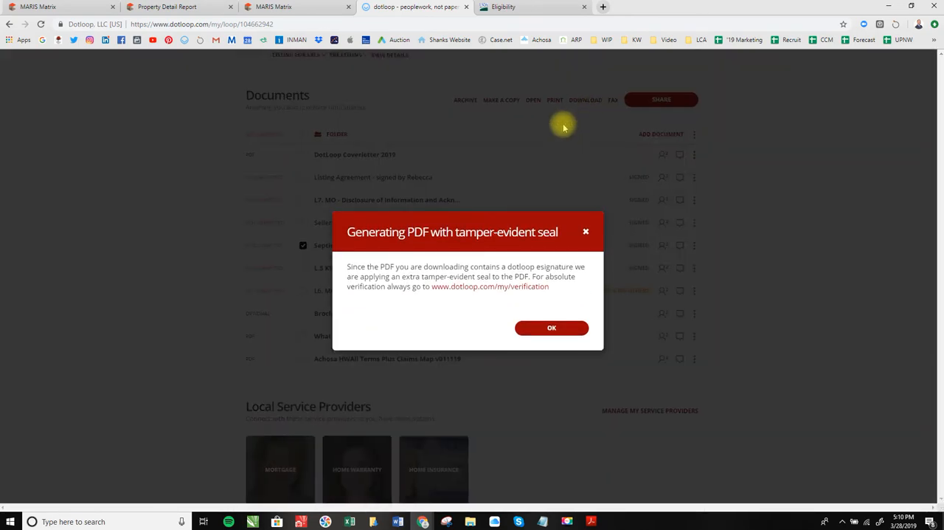
left_click(548, 322)
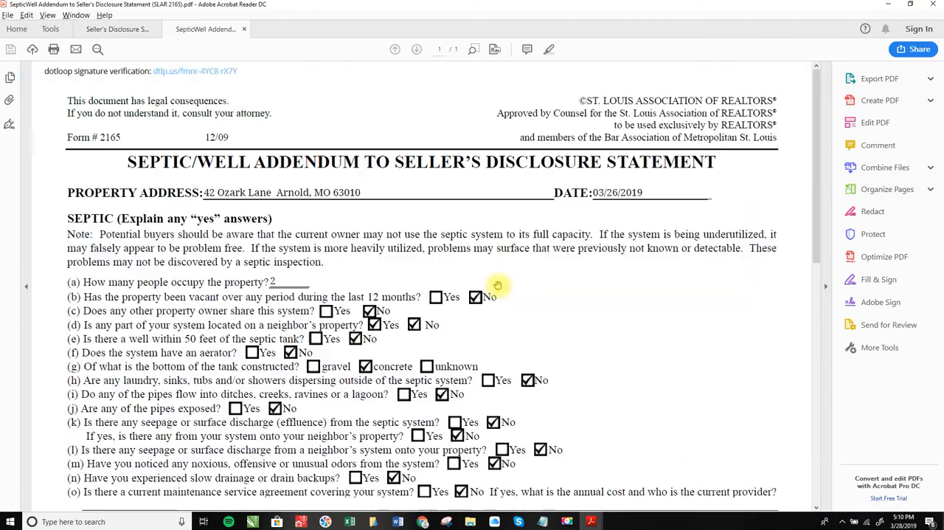
key("alt+Tab")
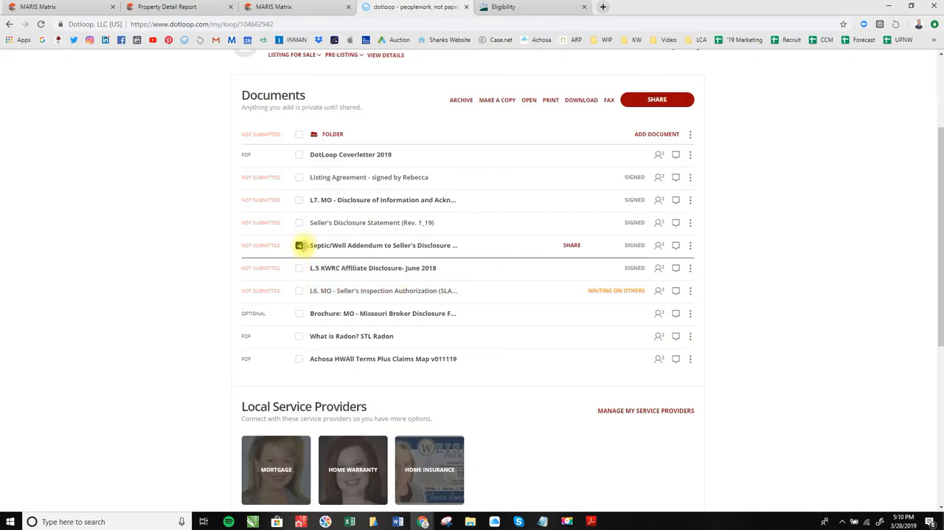
Download only the L7 lead-based paint disclosure (SLAR 2049) from the loop's documents as a PDF
left_click(299, 247)
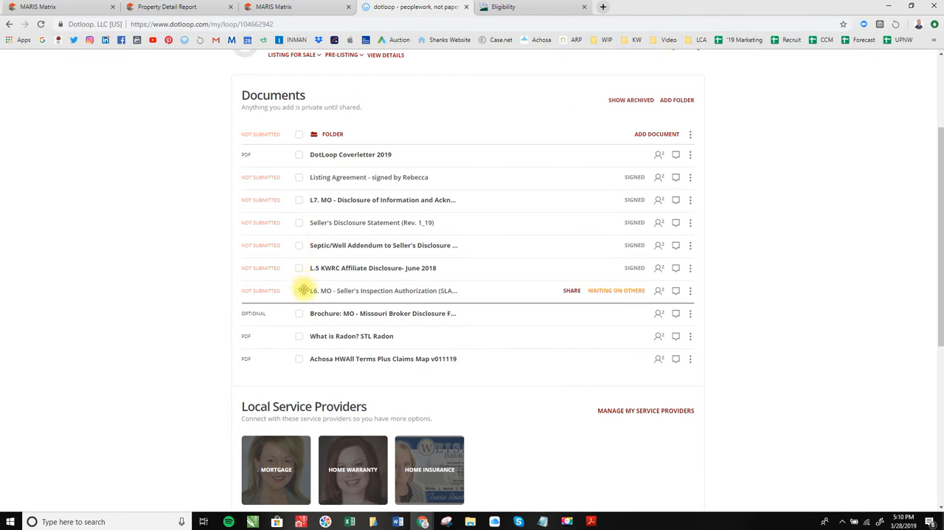
left_click(298, 199)
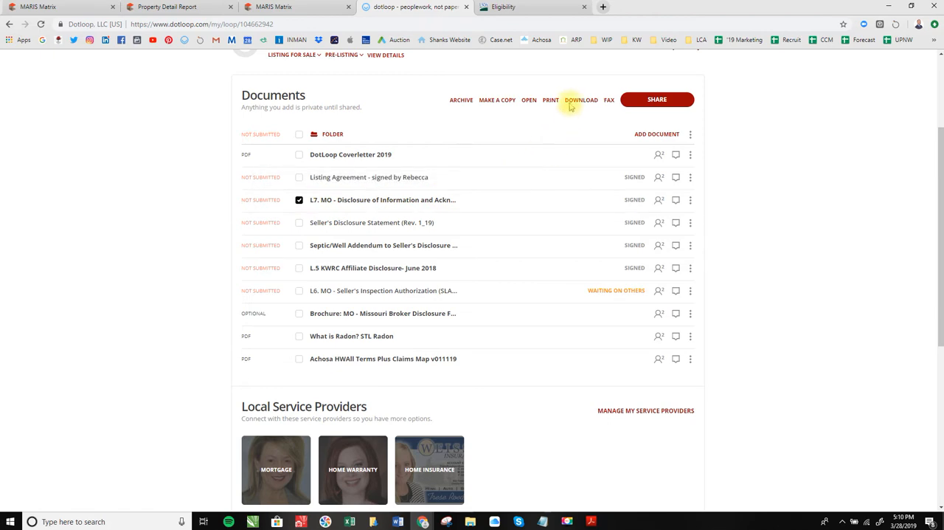
left_click(575, 100)
left_click(539, 327)
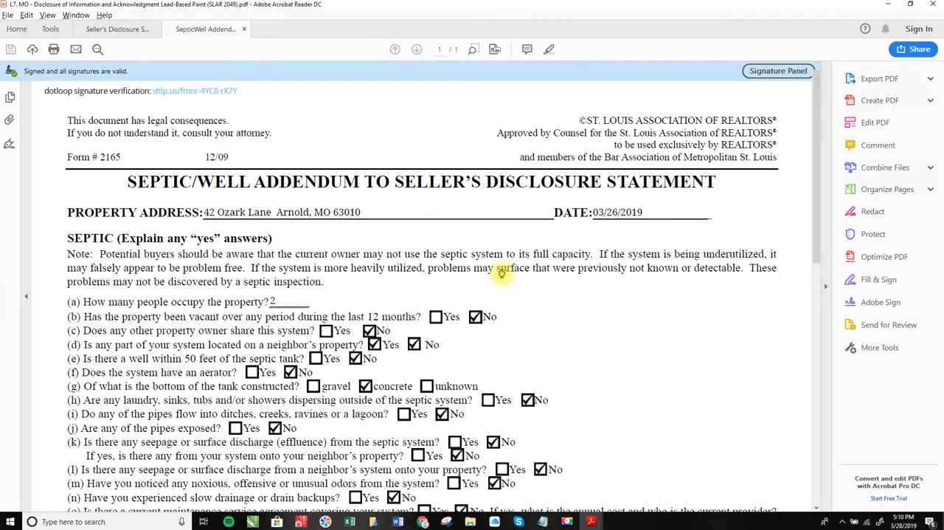
key("alt+Tab")
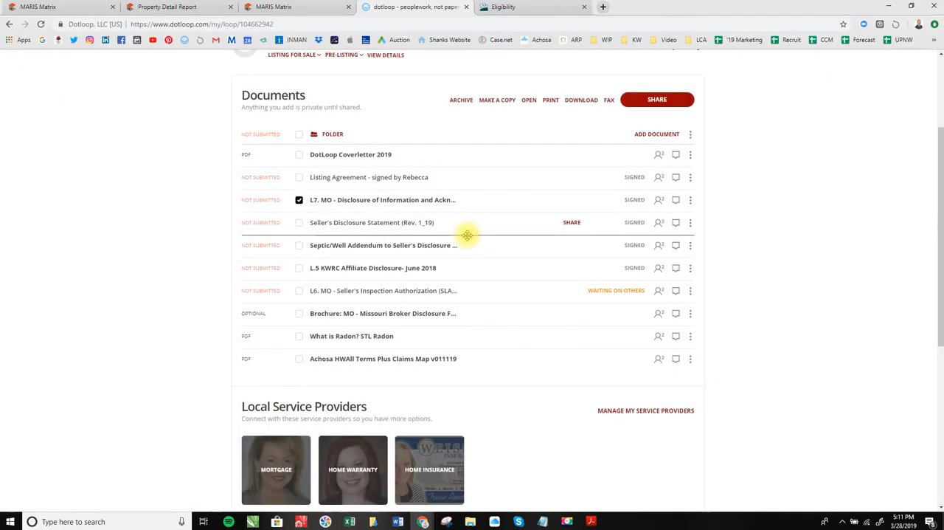
Return to the listing's supplements page in Matrix and browse the Downloads folder for a file to add
left_click(93, 9)
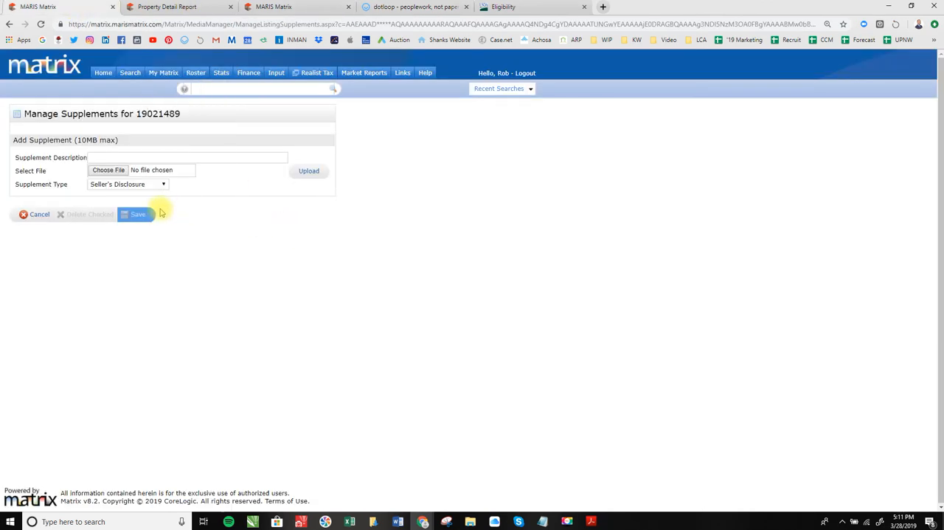
left_click(120, 171)
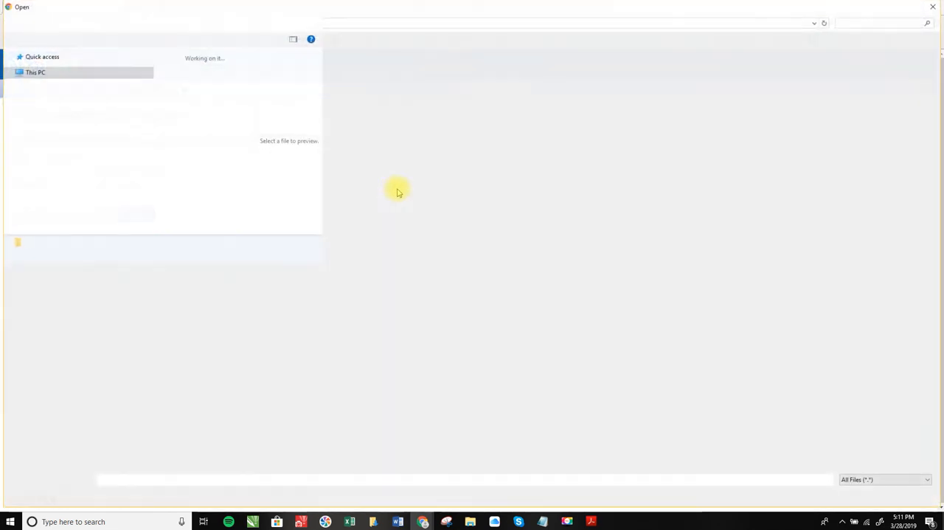
left_click(43, 83)
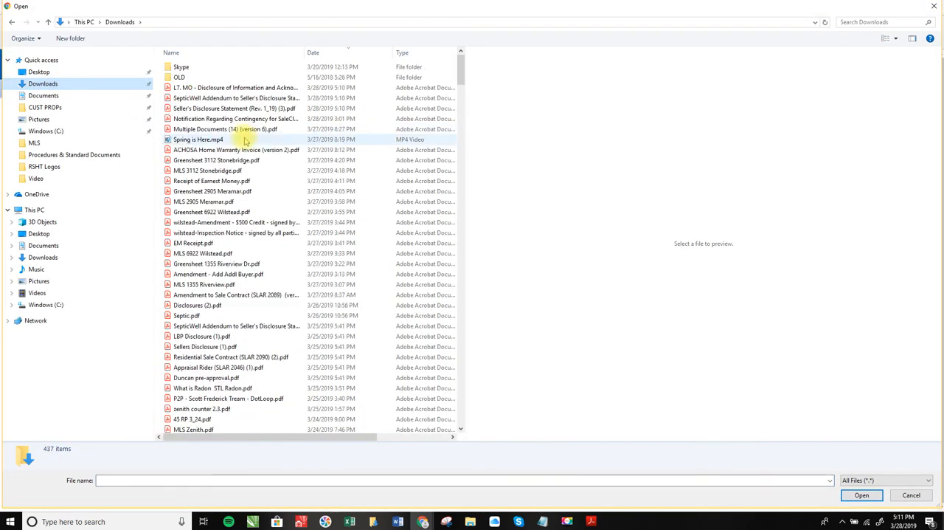
Try to rename the L7 lead-based paint disclosure PDF in the Downloads folder as LBP
left_click(244, 88)
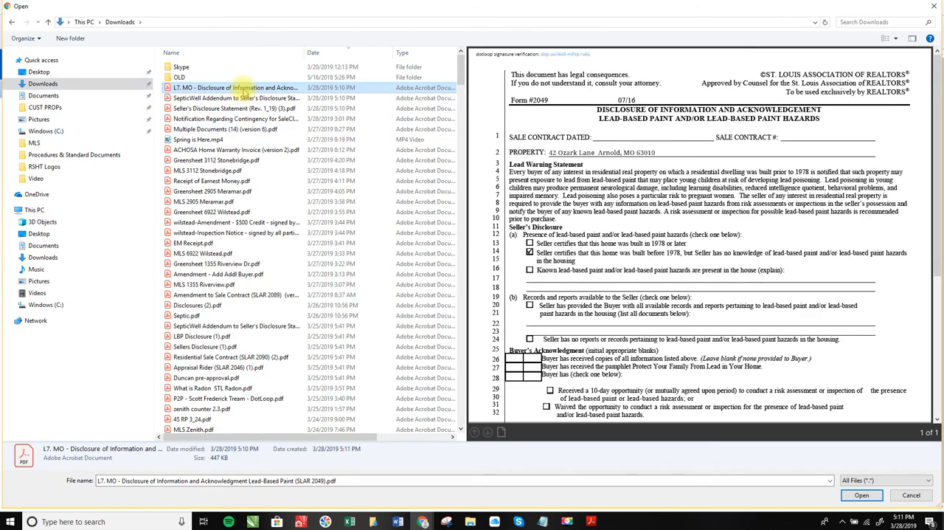
right_click(244, 88)
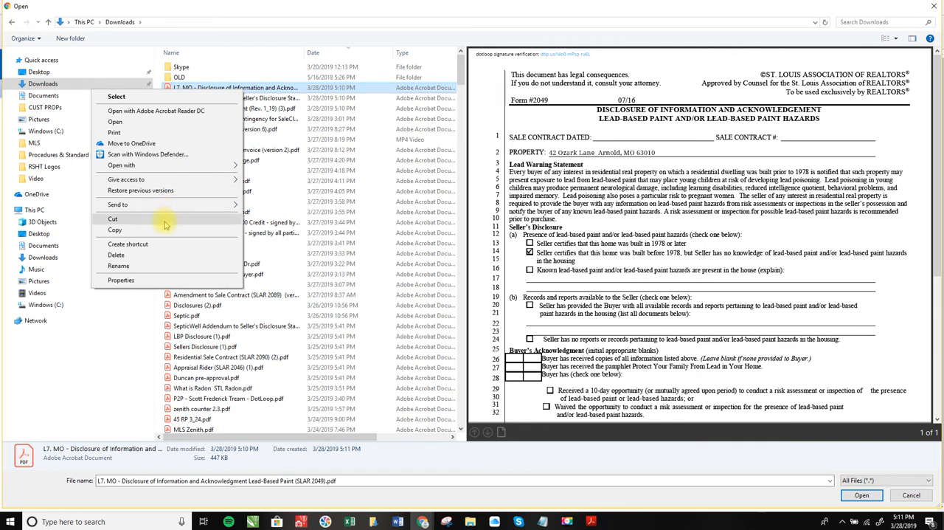
left_click(151, 266)
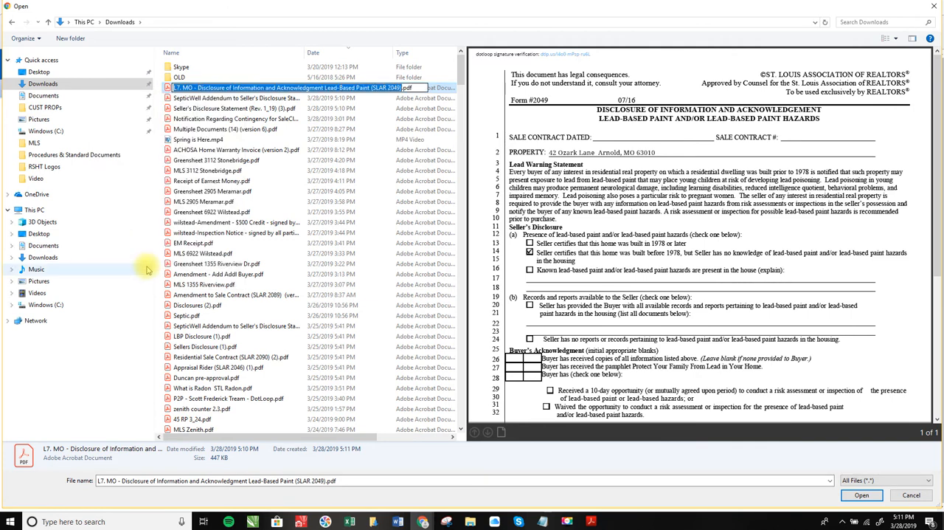
type("LBP")
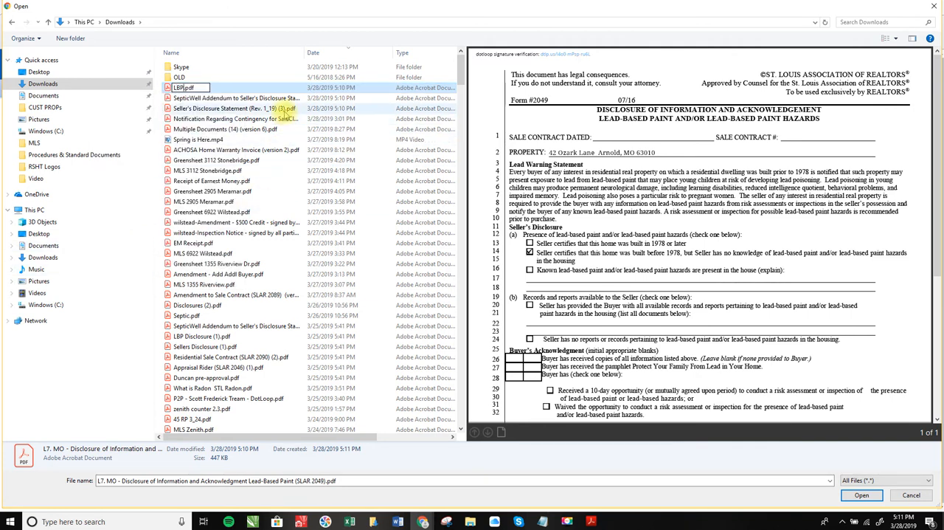
left_click(273, 100)
right_click(271, 98)
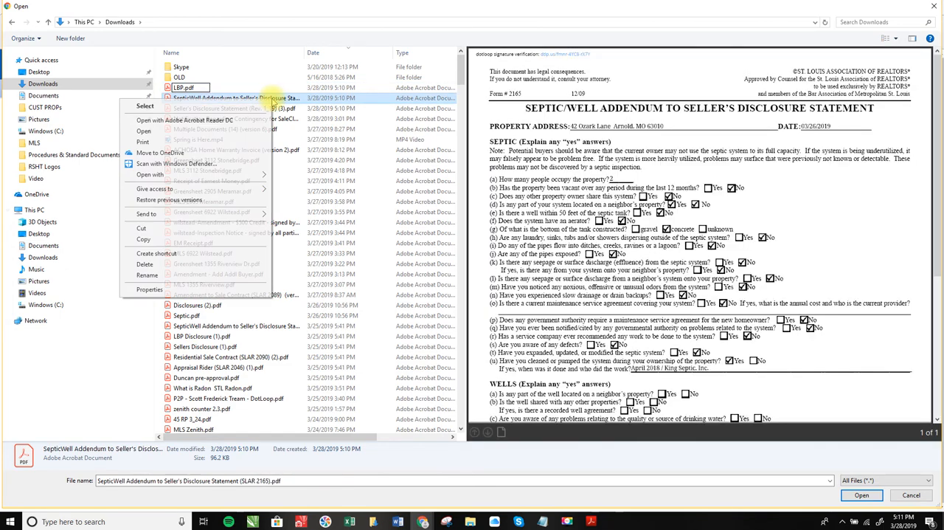
left_click(196, 275)
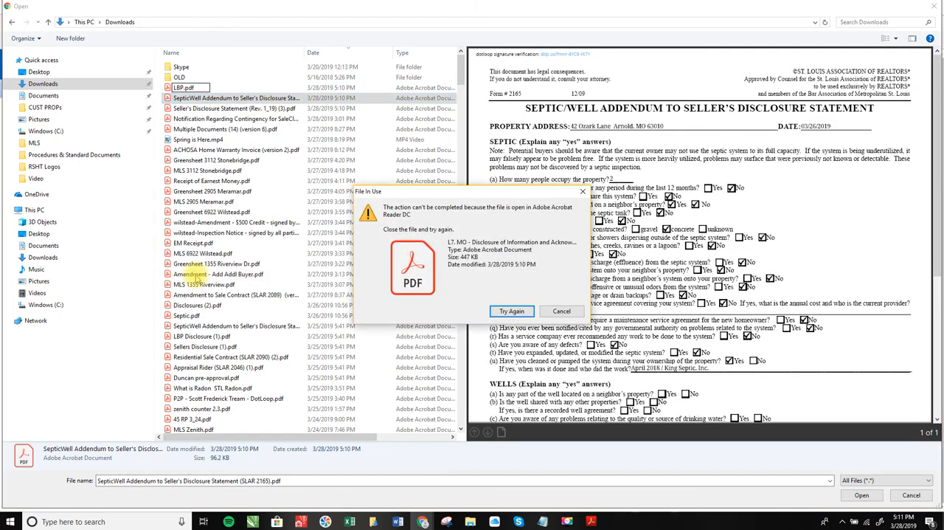
left_click(563, 310)
Switch to Adobe Acrobat Reader and close it with all of its open disclosure documents
left_click(262, 109)
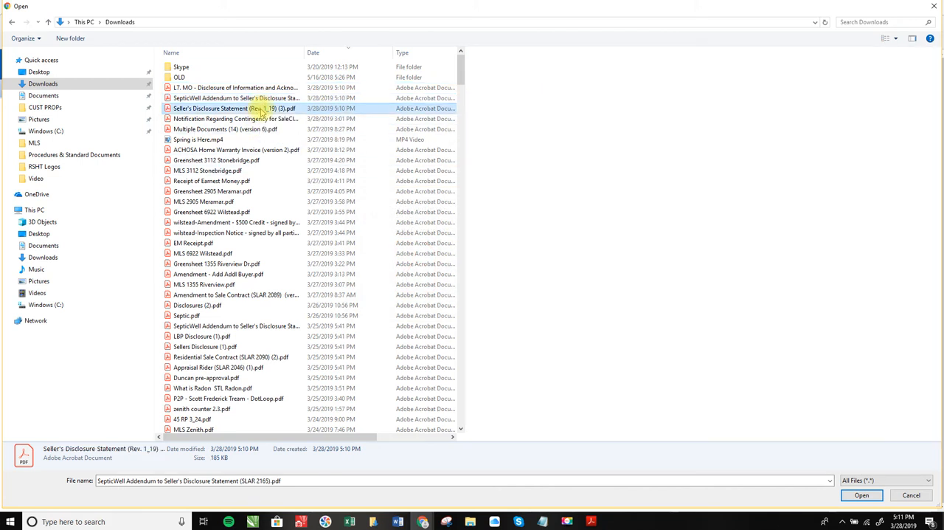
left_click(265, 98)
key("alt+Tab")
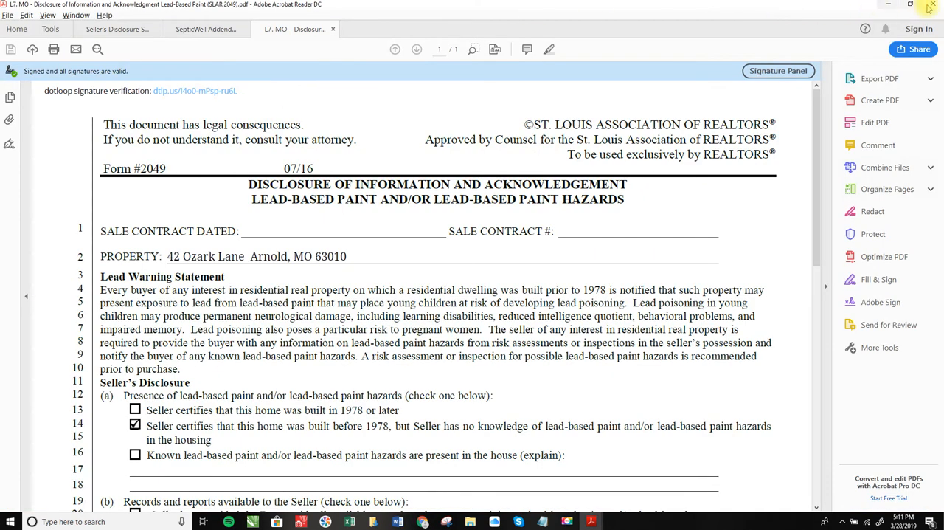
left_click(931, 4)
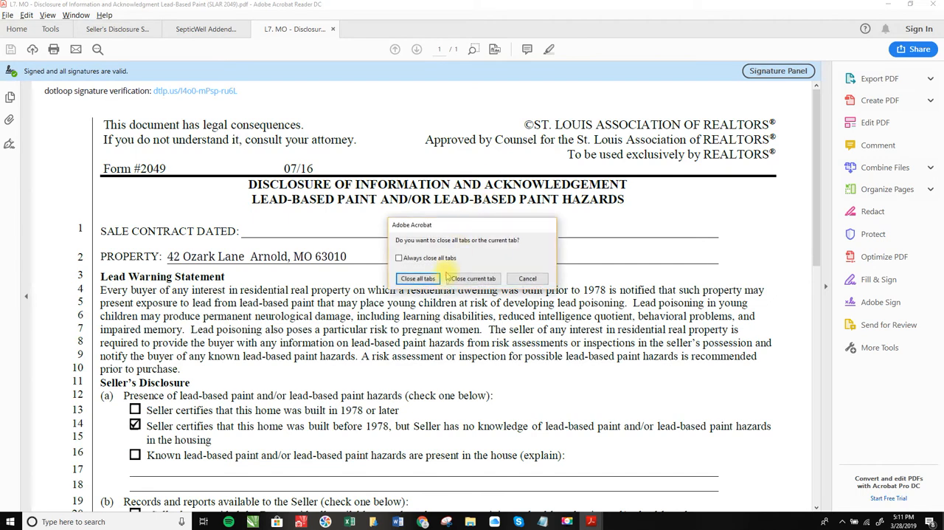
left_click(419, 278)
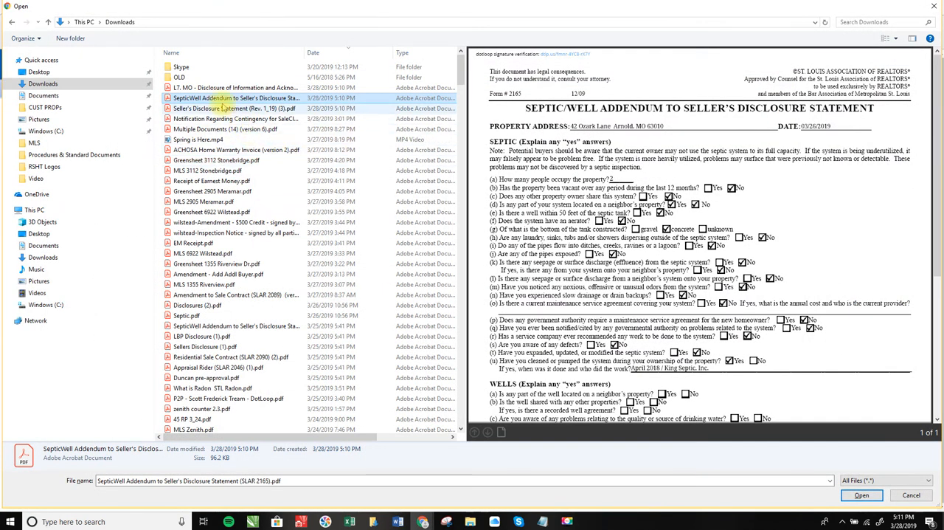
Try to rename the septic/well addendum PDF in the Downloads folder as Septic
right_click(221, 99)
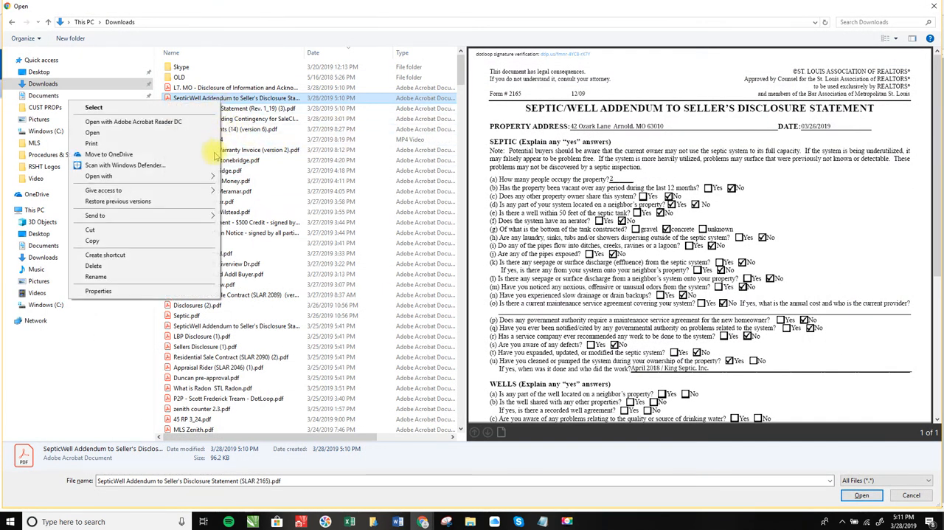
left_click(146, 282)
type("Se")
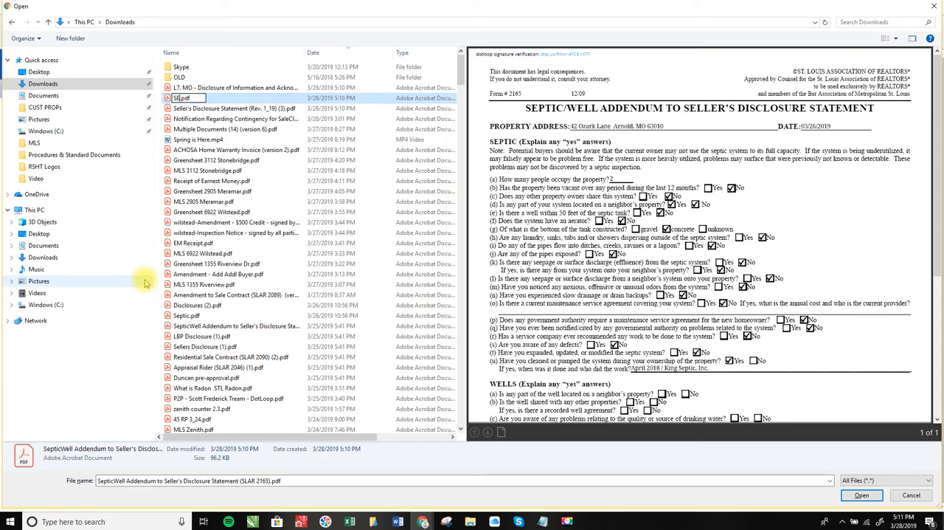
type("ptic")
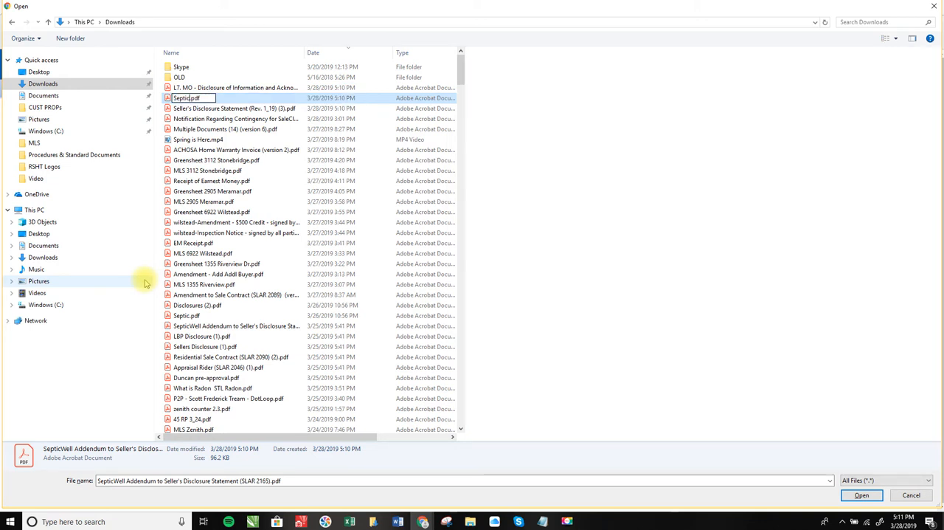
key("Return")
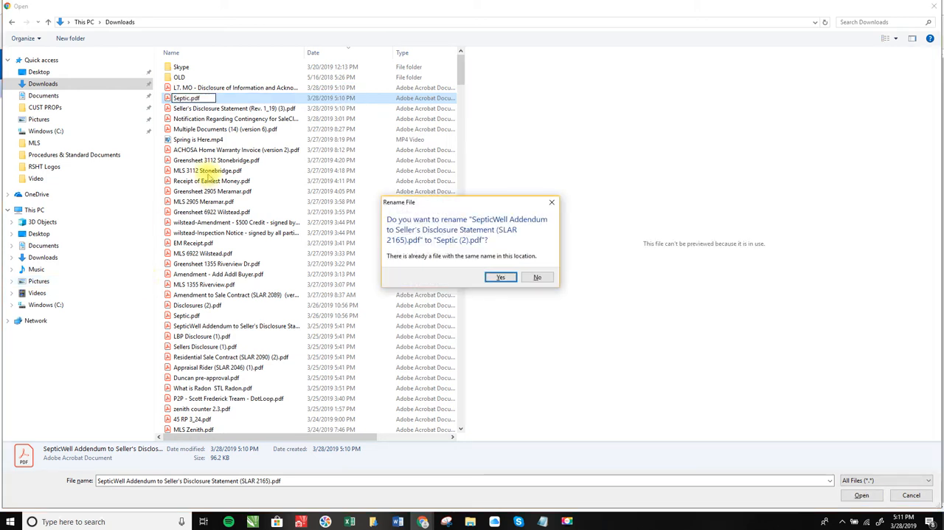
left_click(538, 277)
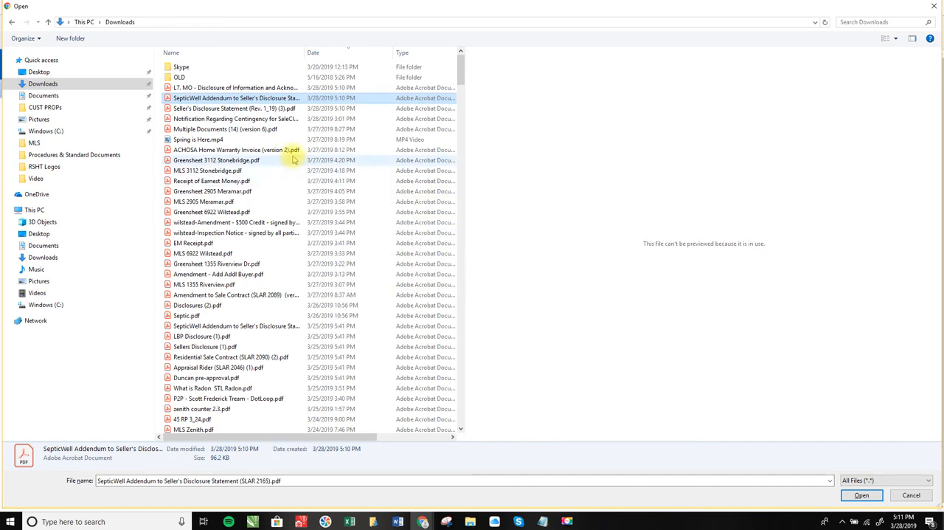
Upload the Seller's Disclosure Statement PDF as a Seller's Disclosure supplement with the description Seller's Disc
double_click(209, 111)
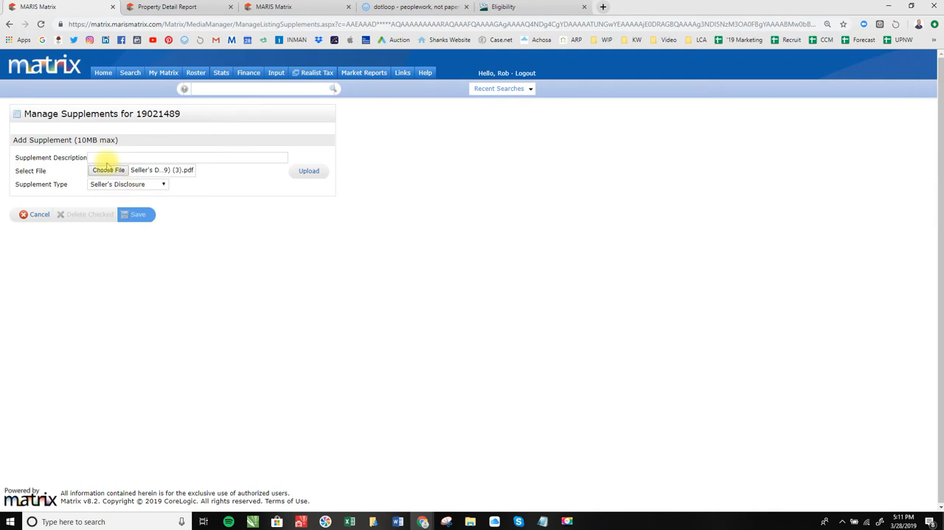
left_click(104, 158)
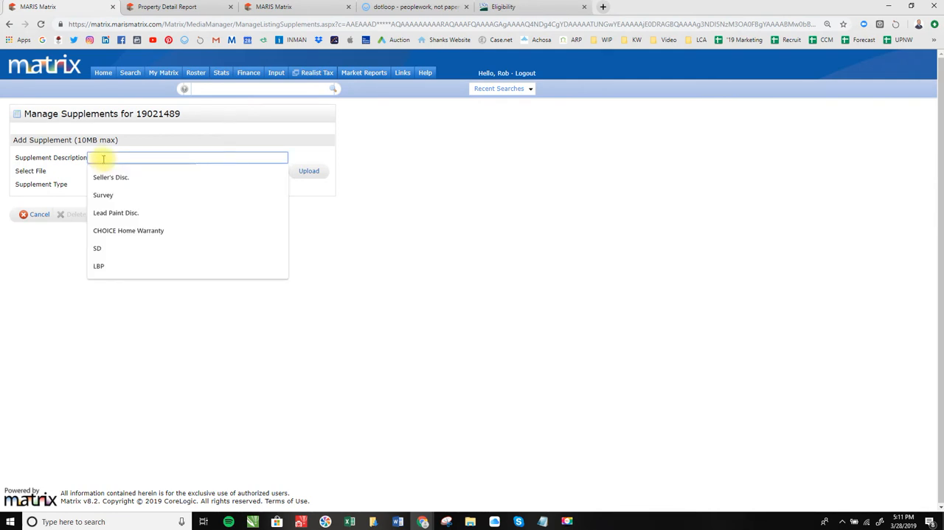
left_click(101, 177)
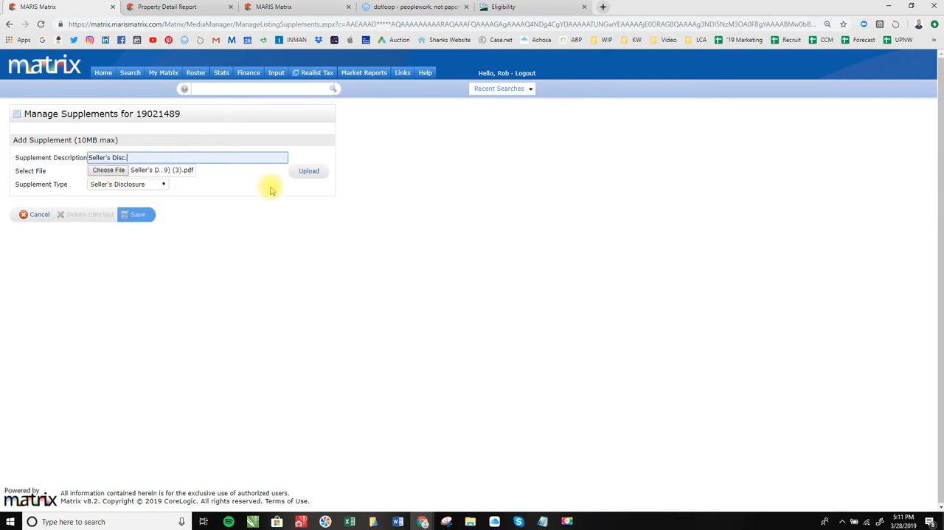
left_click(309, 170)
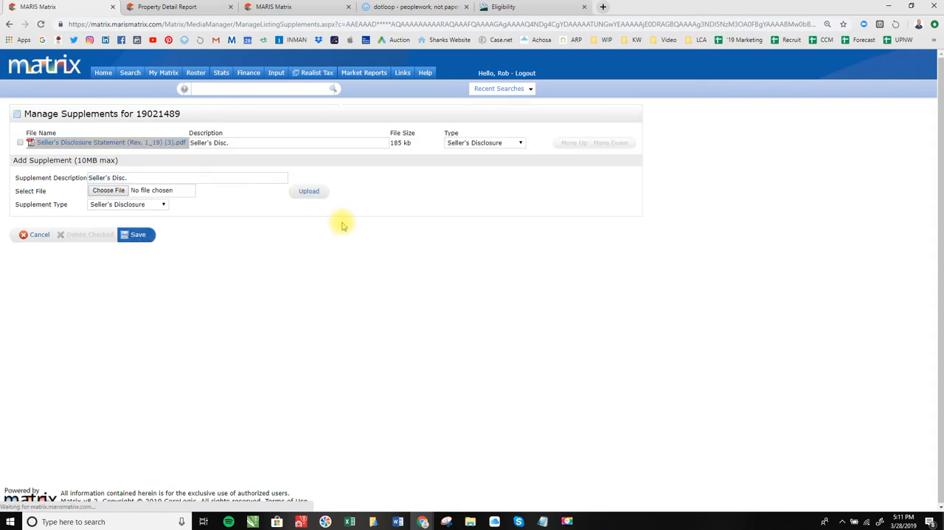
Upload the L7 lead-based paint PDF (SLAR 2049) as a Lead Based Paint supplement with the description Lead Paint Disc
left_click(108, 190)
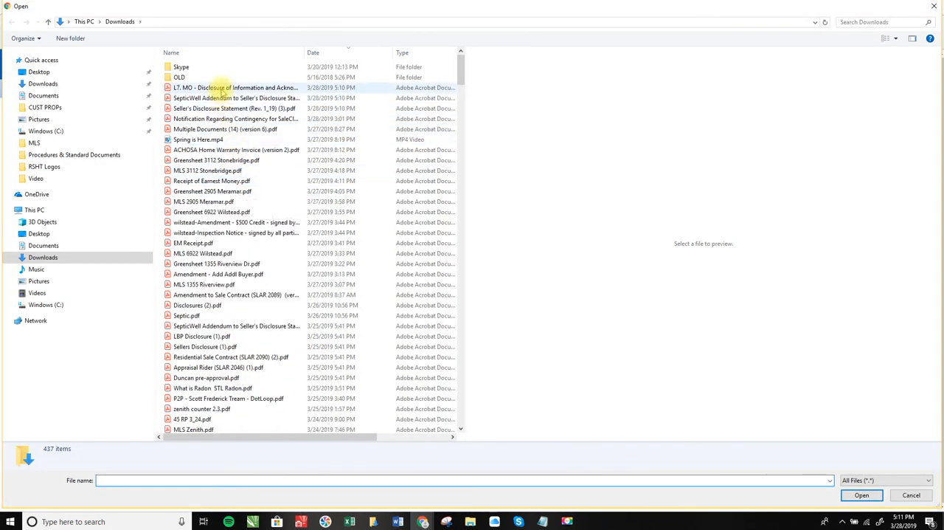
left_click(225, 88)
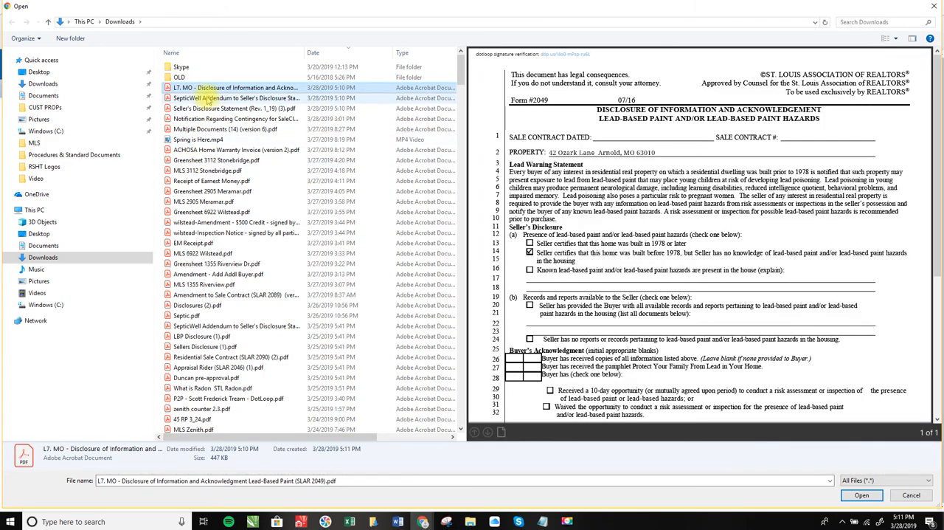
double_click(202, 87)
left_click(134, 209)
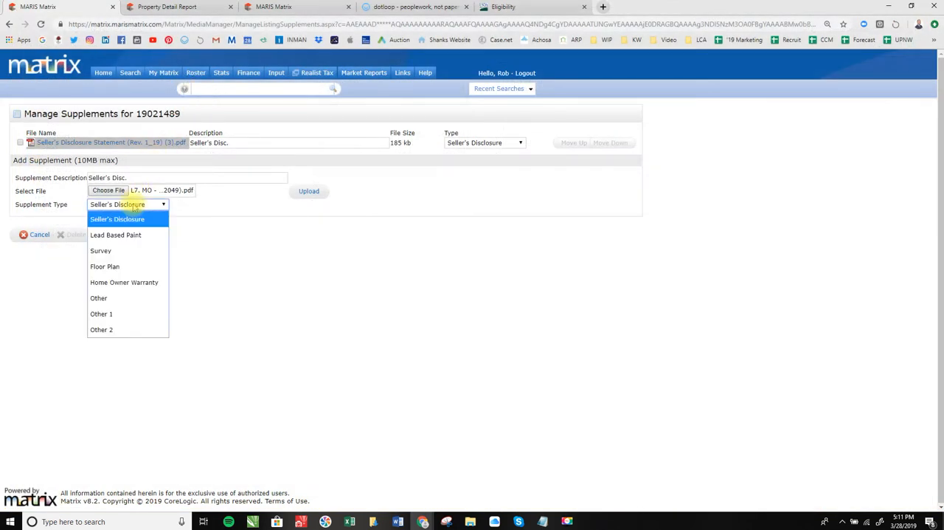
left_click(126, 234)
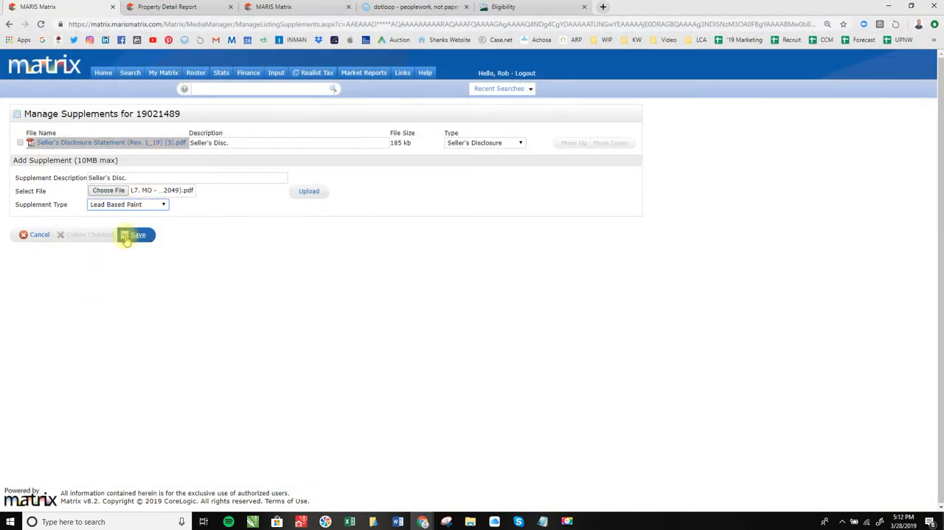
left_click(144, 178)
key("ctrl+a")
type("L")
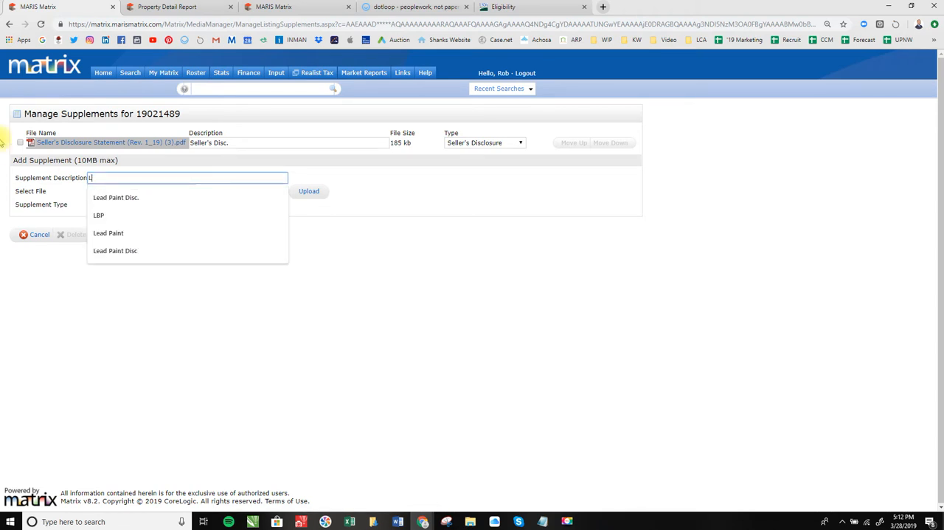
left_click(137, 197)
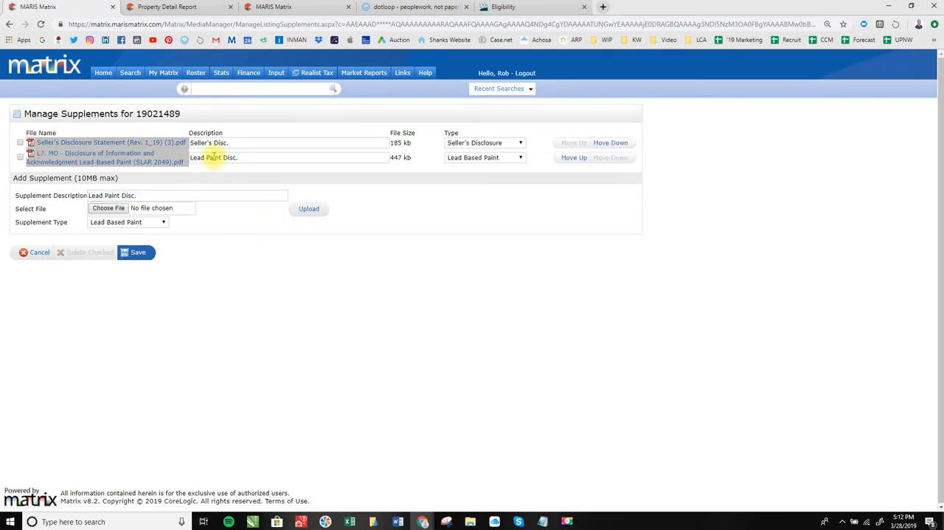
Upload the septic/well addendum PDF (SLAR 2165) as an Other supplement described as Septic Disc, and save the supplements
left_click(118, 210)
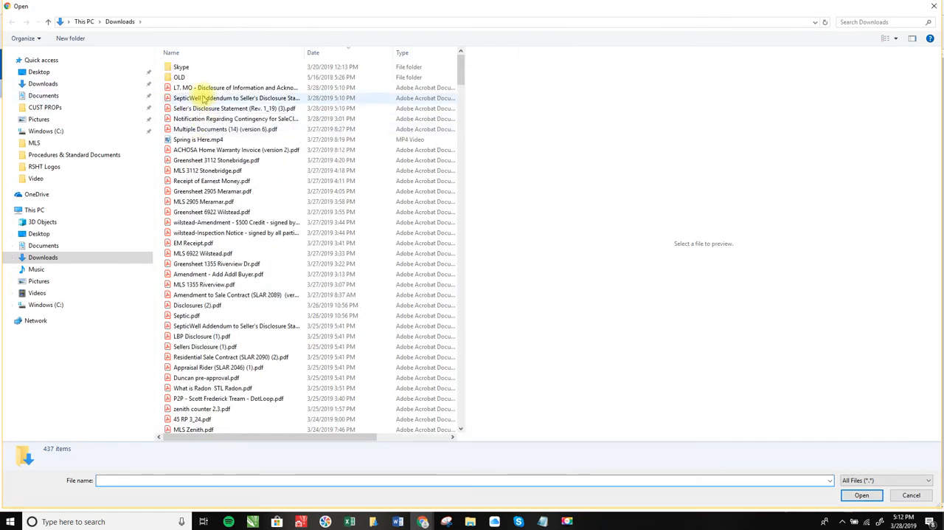
left_click(200, 98)
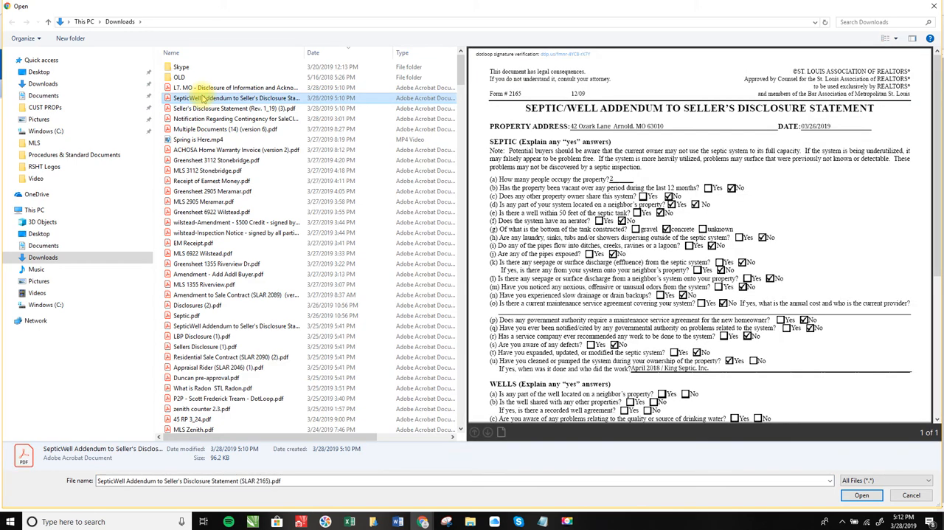
double_click(171, 100)
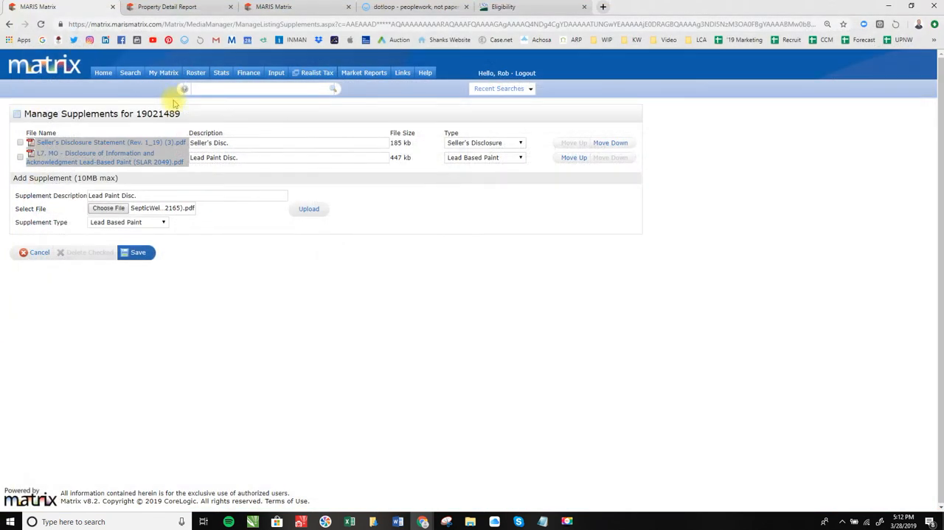
triple_click(151, 195)
type("sc")
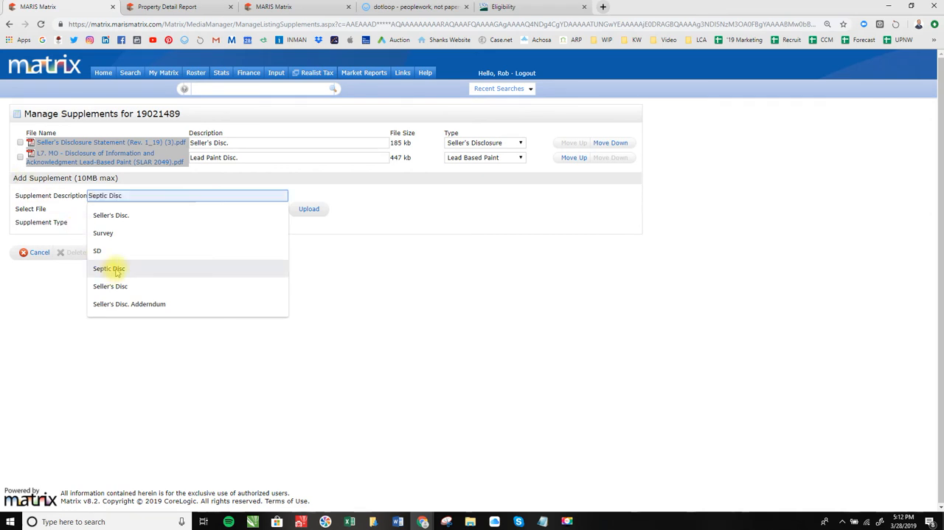
left_click(118, 267)
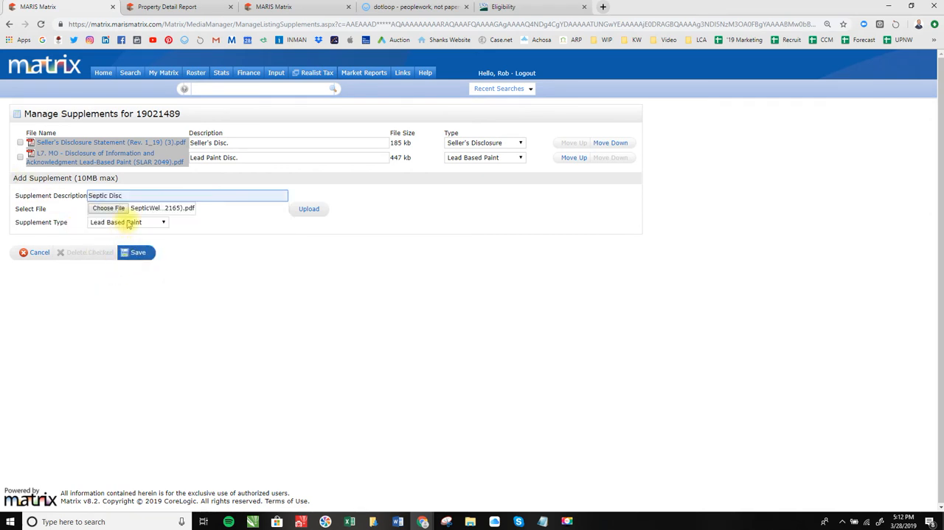
left_click(129, 222)
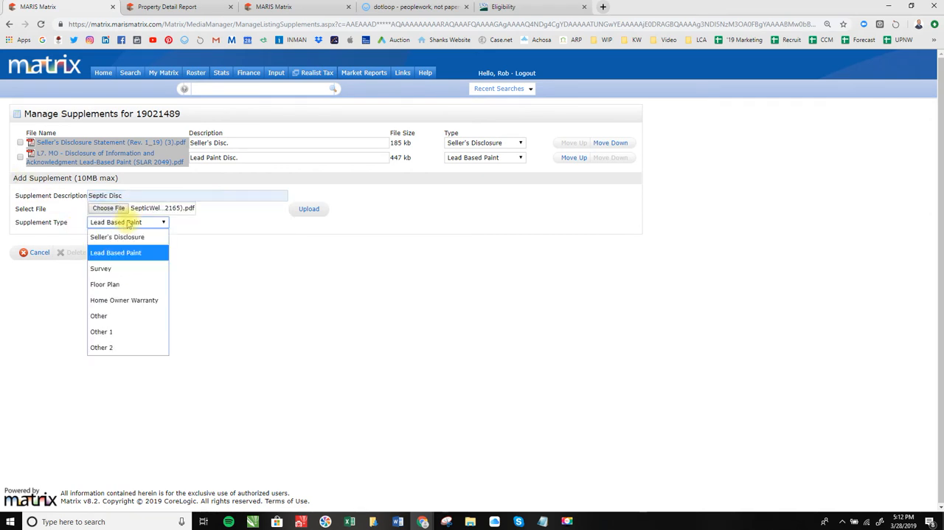
left_click(118, 316)
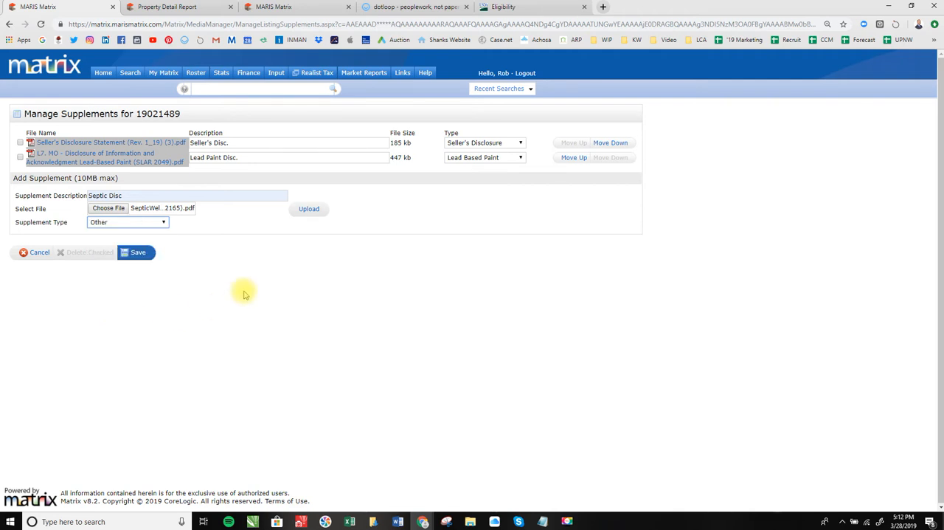
left_click(307, 209)
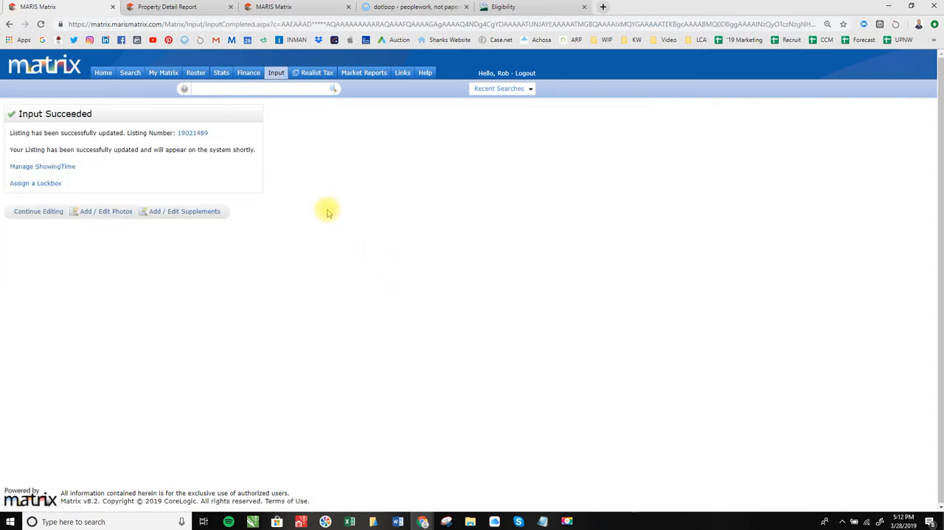
Continue editing the listing, go to its status information and submit the listing again
left_click(46, 213)
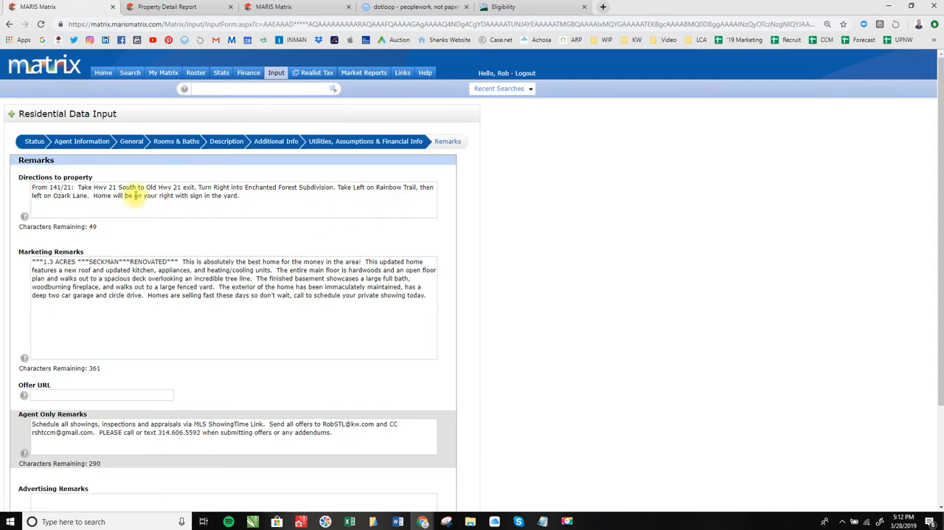
left_click(32, 144)
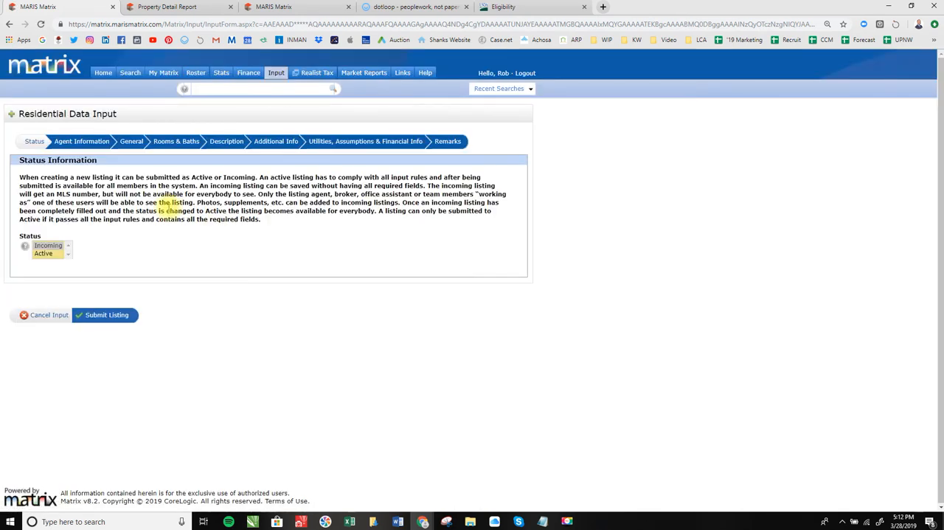
left_click(110, 316)
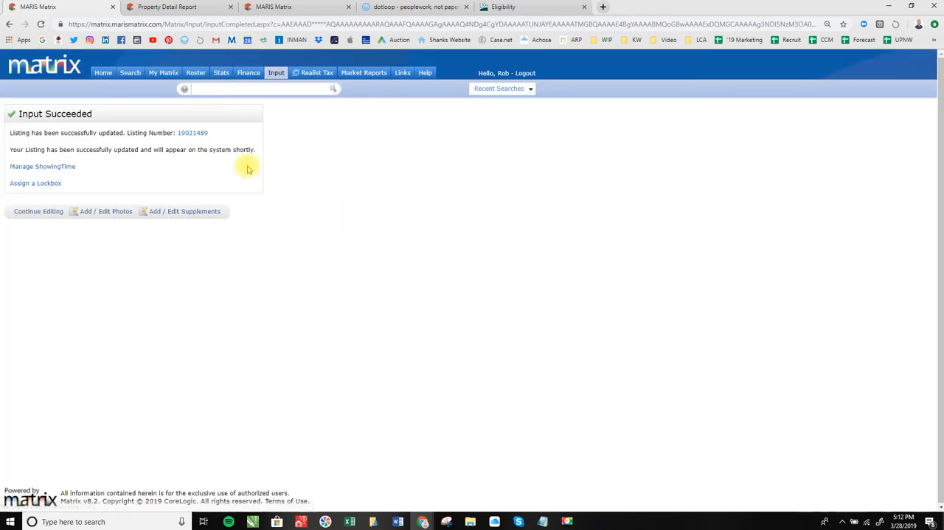
Select the incoming residential listing from the existing listings and open its Virtual Tour form
left_click(275, 72)
left_click(70, 163)
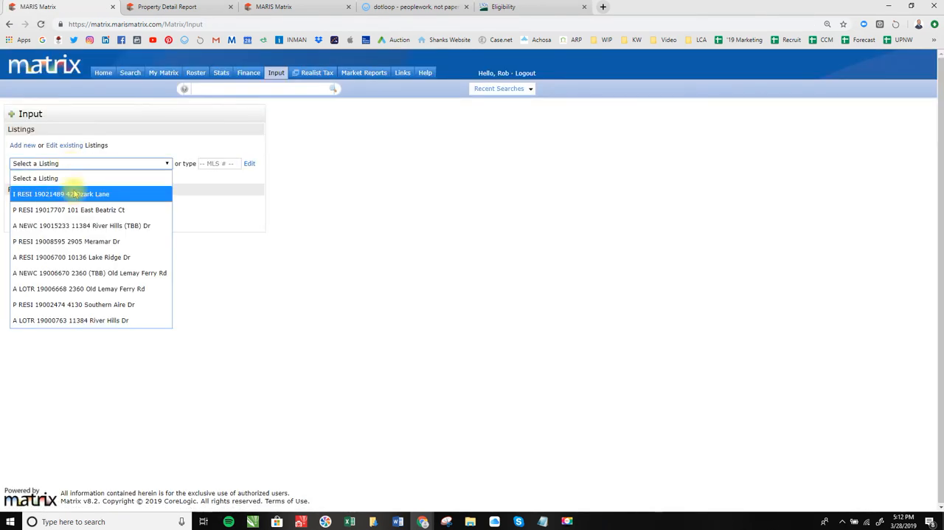
left_click(70, 194)
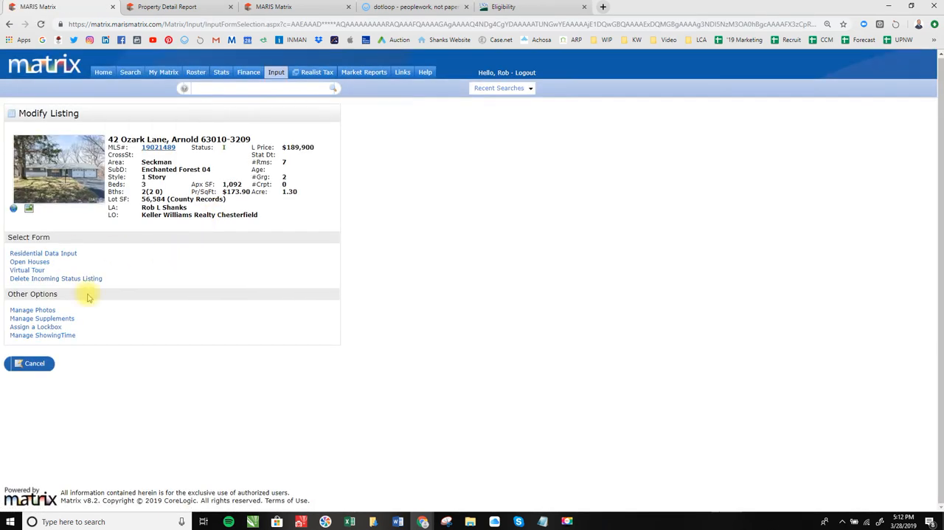
left_click(28, 272)
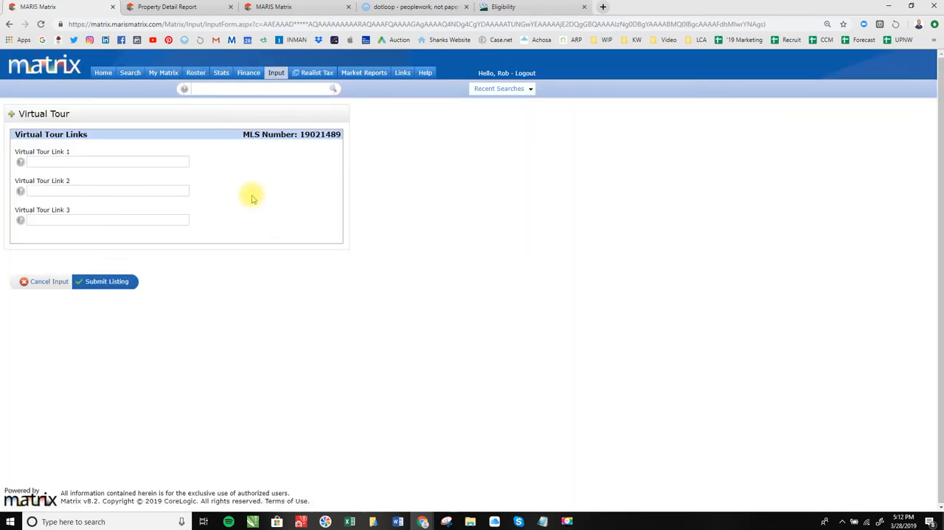
key("alt+Tab")
key("alt+Tab")
key("alt+Tab")
key("alt+Tab")
key("alt+Tab")
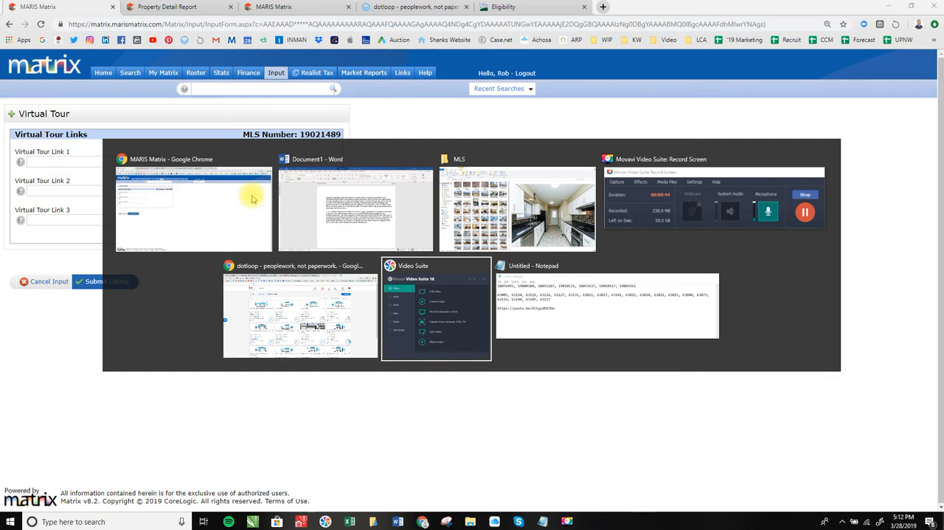
left_click_drag(325, 329, 191, 329)
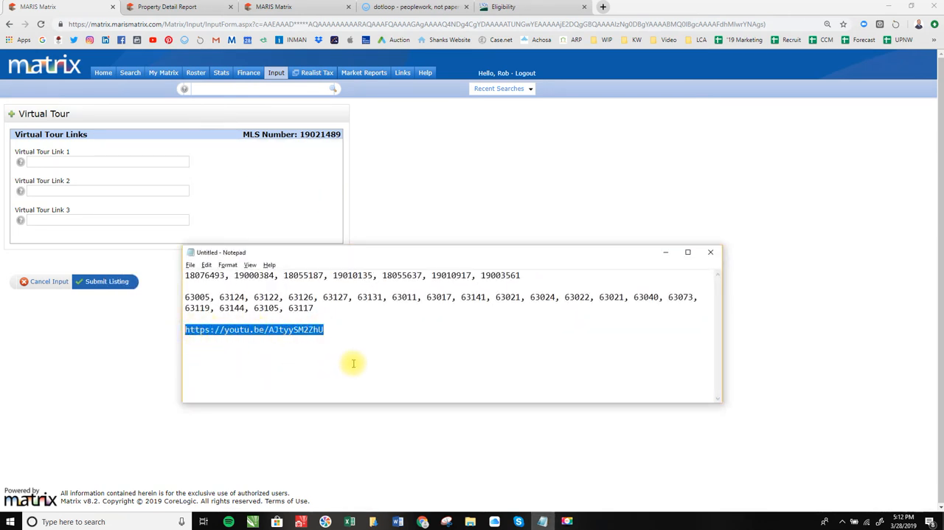
left_click(92, 159)
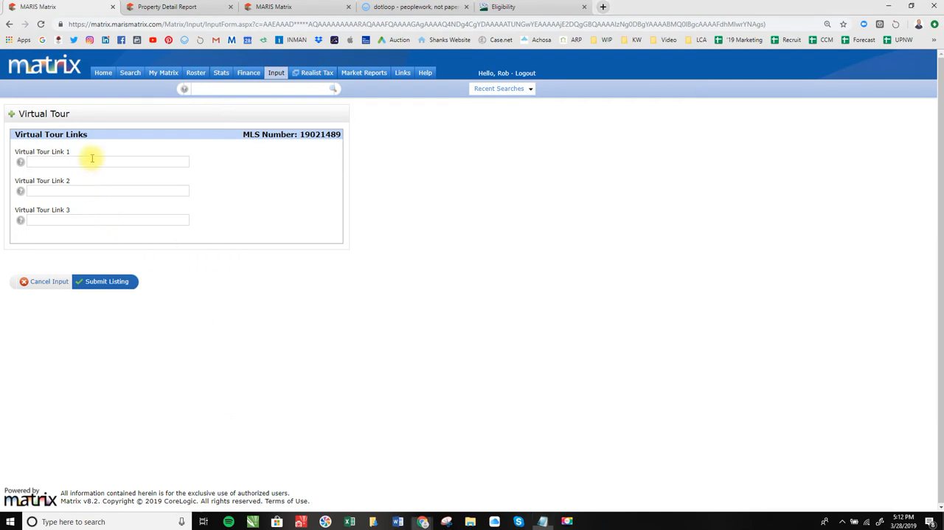
type("https://youtu.be/AJtyySM2ZhU")
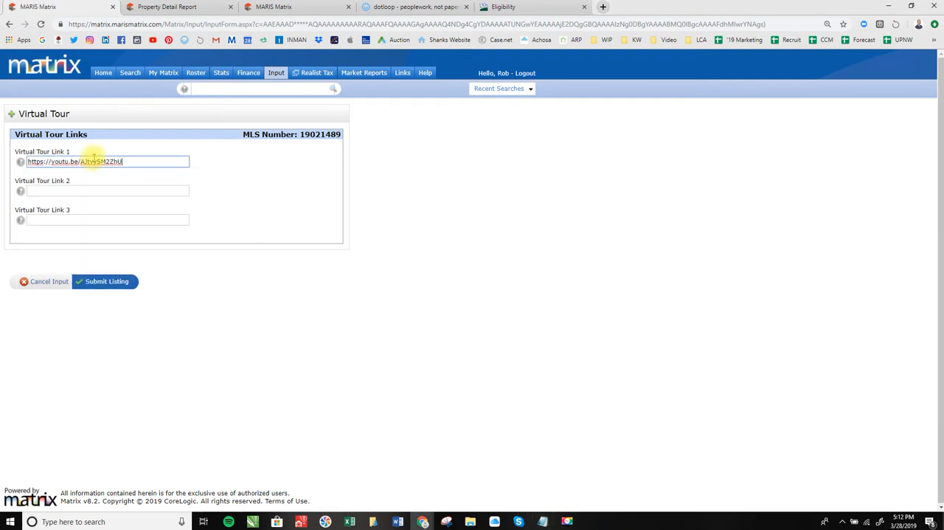
Submit the listing's virtual tour form and open the listing's detail report from its listing number
left_click(111, 285)
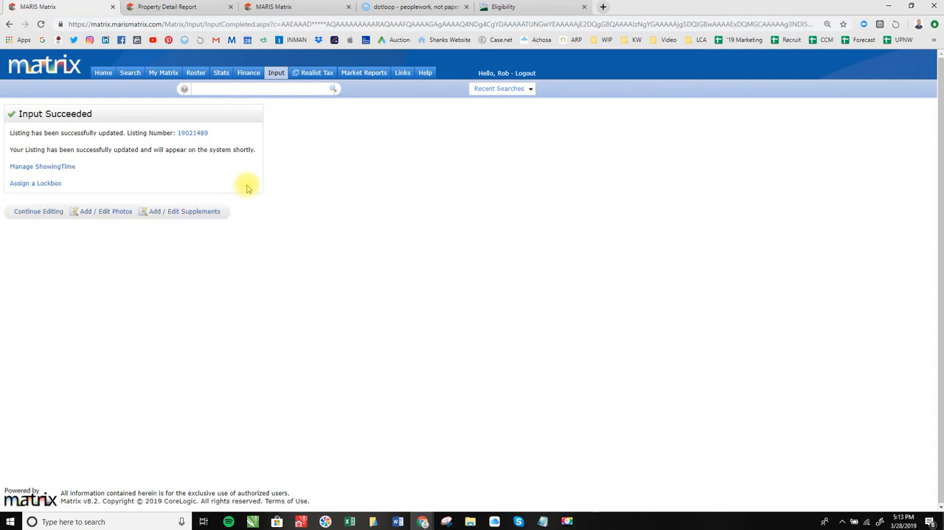
left_click(188, 133)
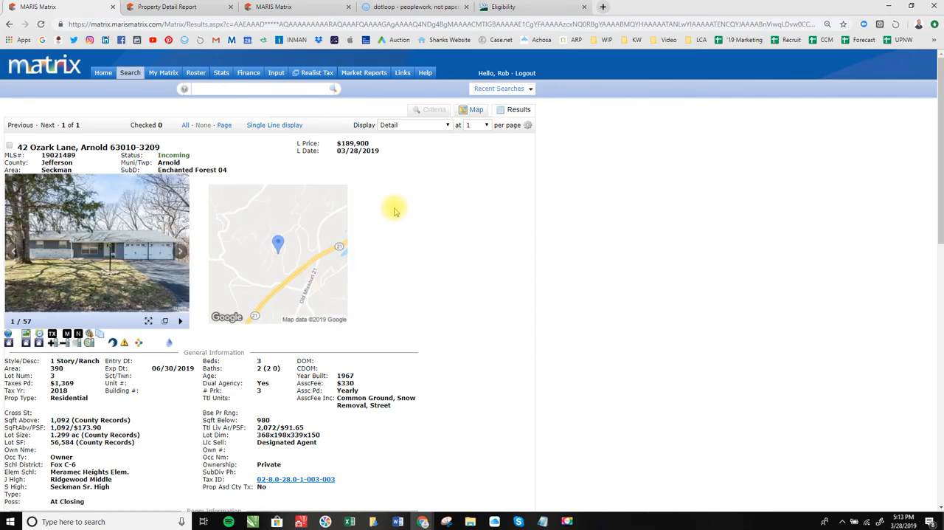
Look over the general information in the listing's detail report and open its full set of photos
scroll(395, 212, "down", 2)
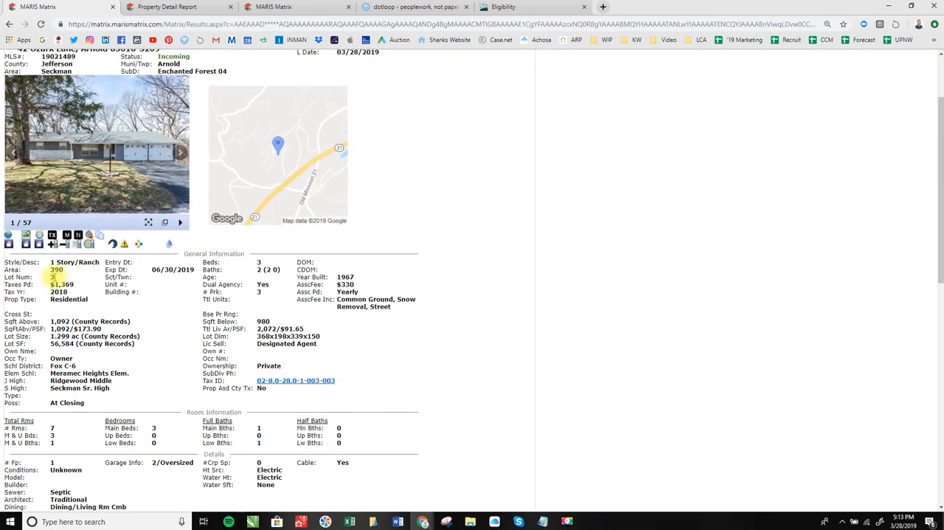
scroll(161, 192, "up", 1)
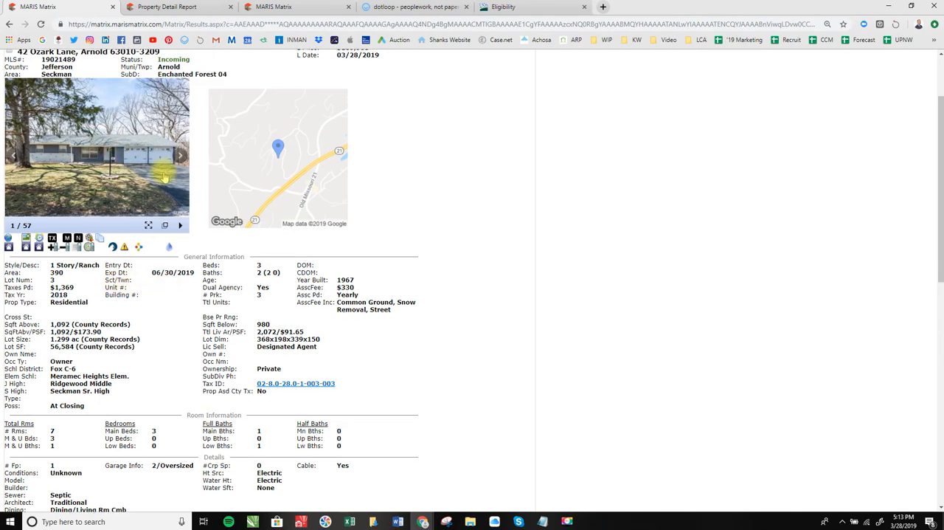
left_click(167, 275)
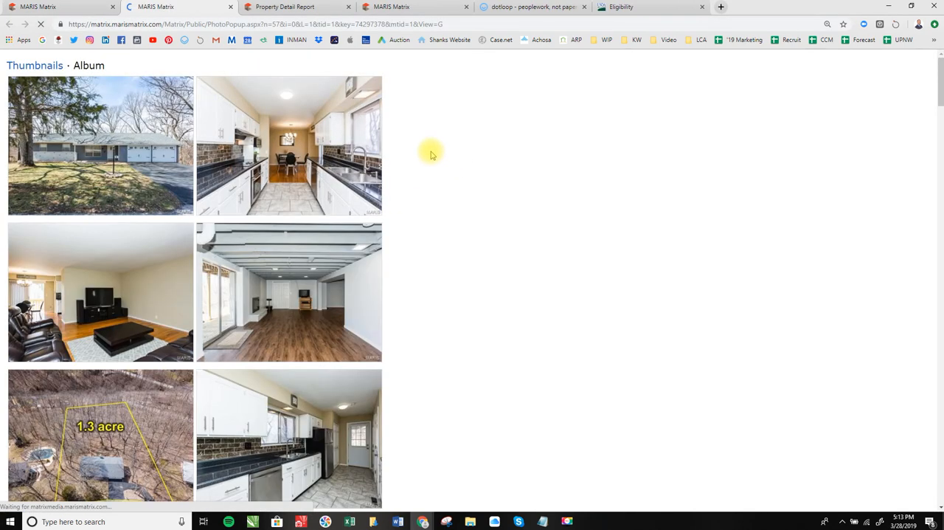
Examine the order of the listing's photos from first to last, including the aerial, exterior and basement shots, and close the photo page
scroll(435, 170, "down", 1)
scroll(435, 169, "down", 2)
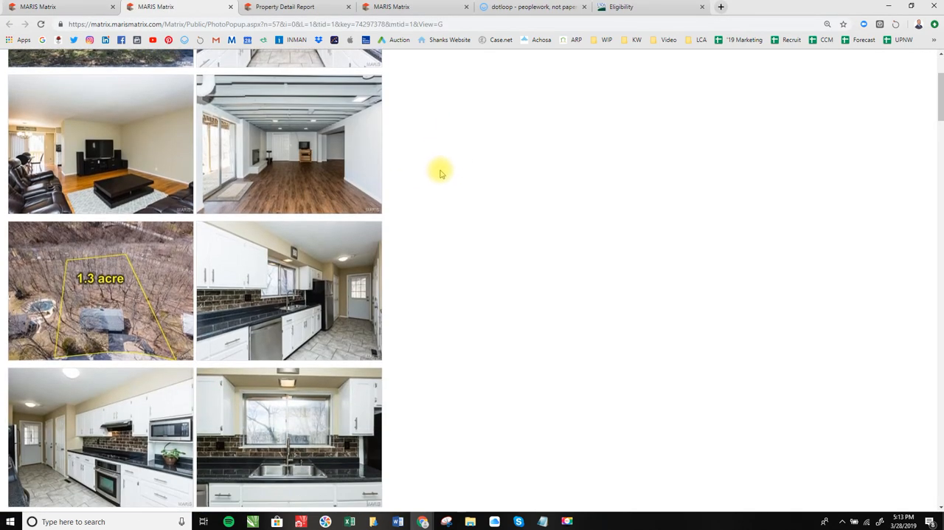
scroll(441, 173, "down", 7)
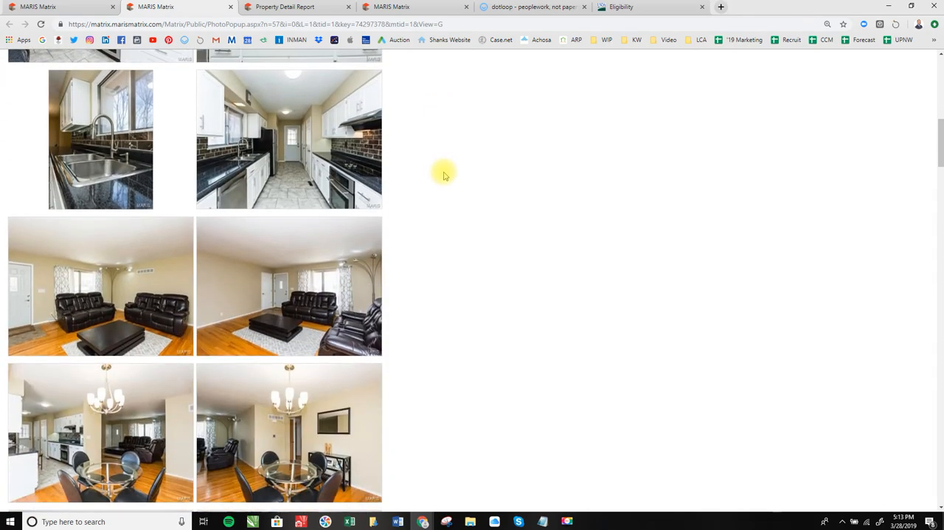
scroll(447, 174, "down", 12)
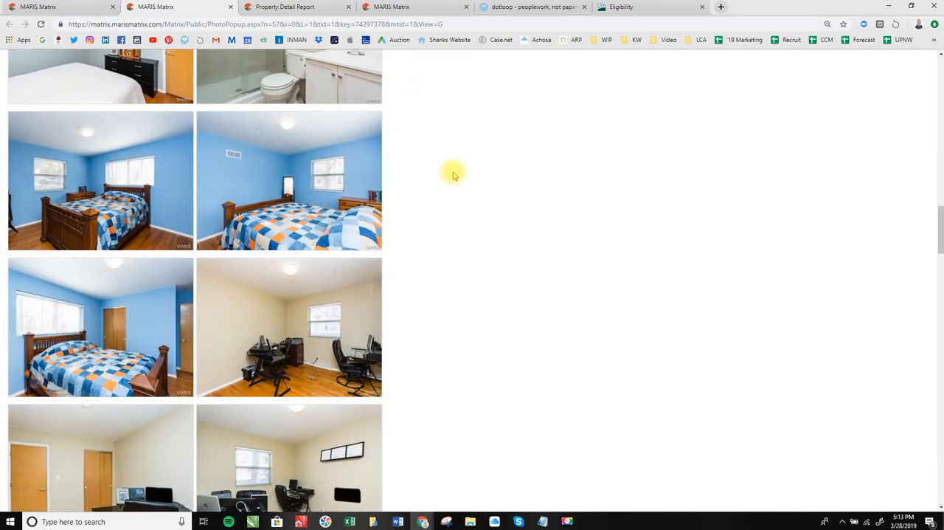
scroll(454, 175, "down", 12)
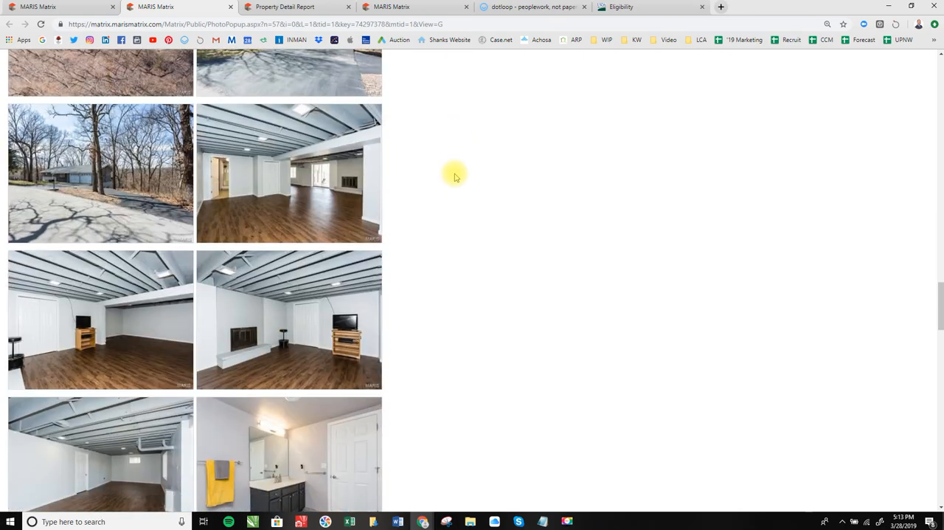
scroll(454, 177, "down", 1)
scroll(454, 177, "down", 7)
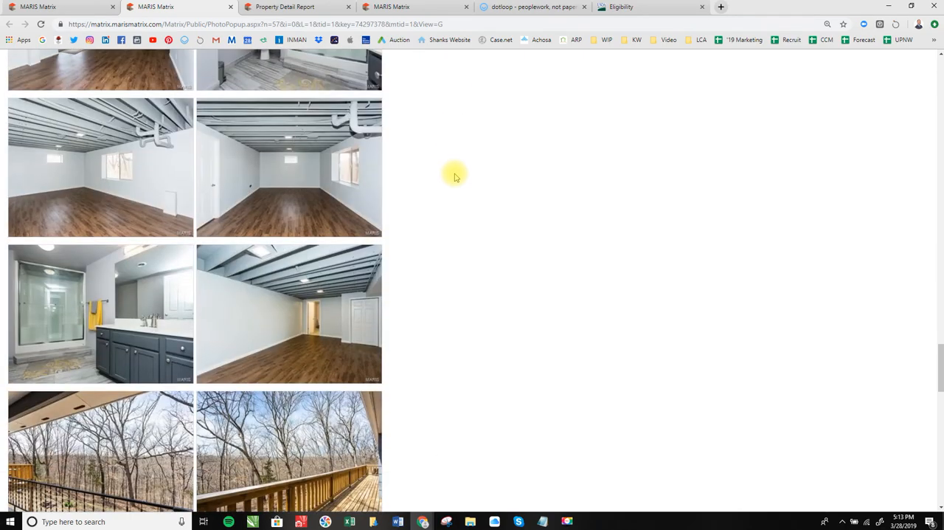
scroll(454, 177, "up", 6)
scroll(454, 177, "up", 4)
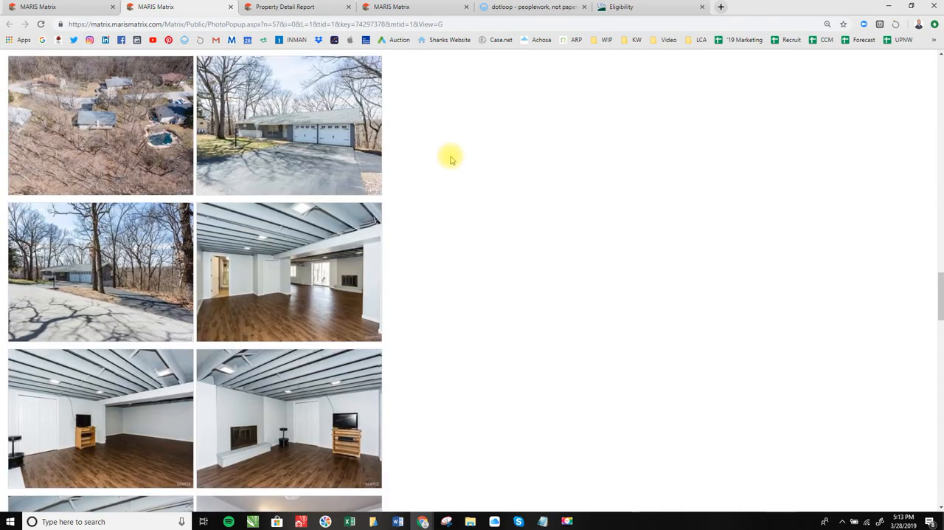
scroll(457, 166, "up", 7)
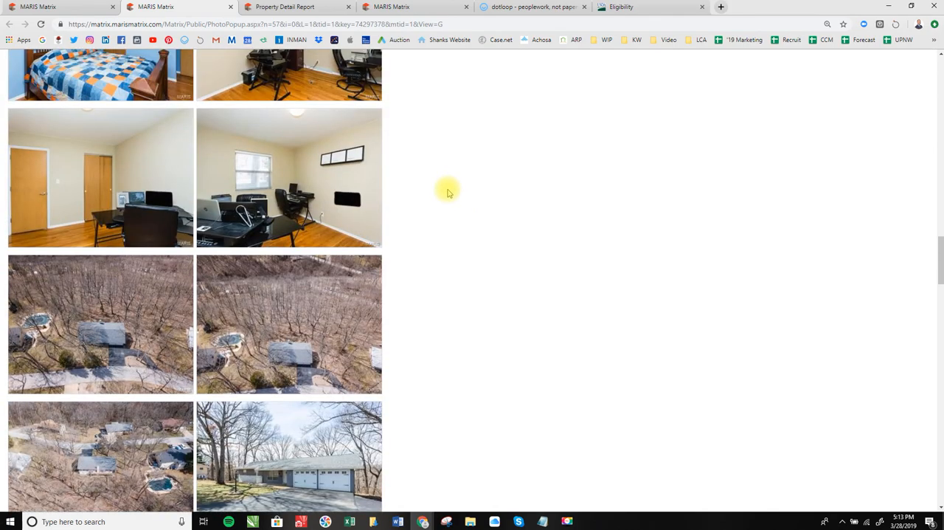
scroll(436, 191, "down", 2)
scroll(457, 298, "down", 12)
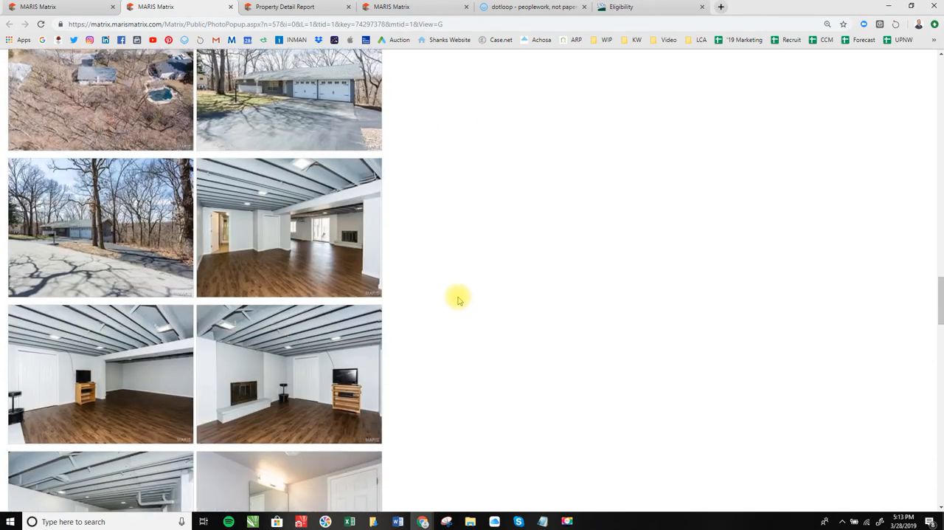
scroll(458, 299, "down", 20)
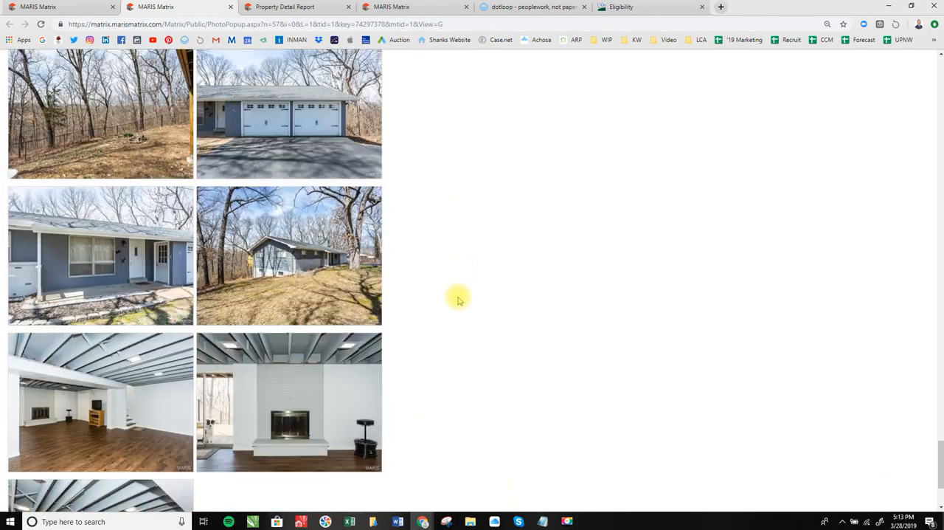
scroll(457, 299, "up", 8)
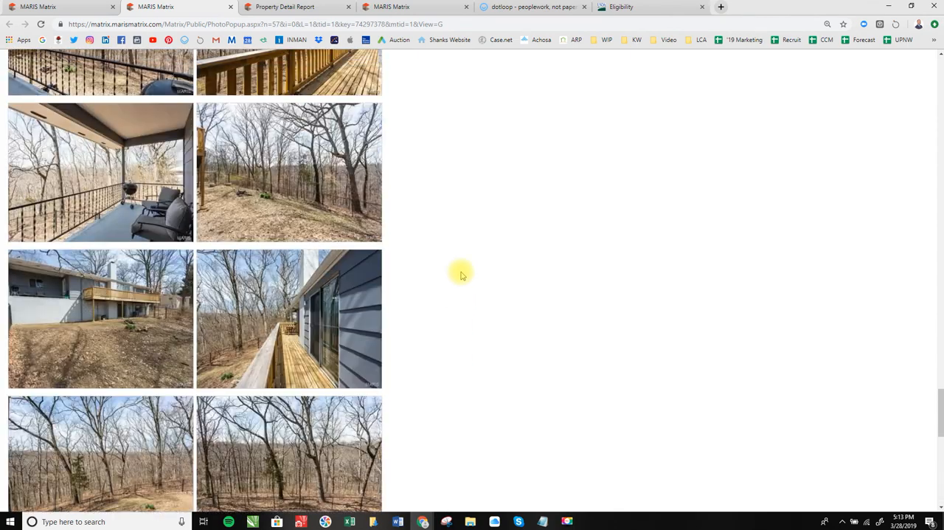
left_click(230, 7)
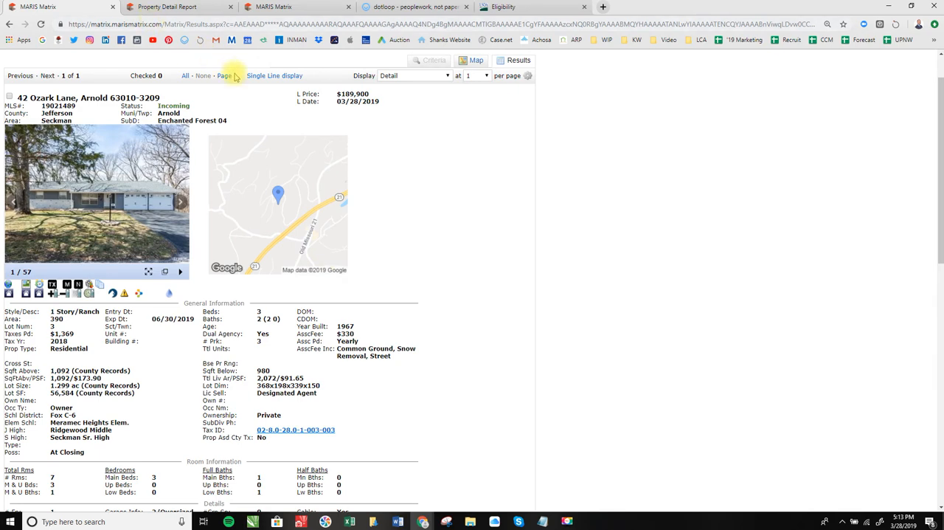
Return to listing input, select the incoming residential listing and open its photo management
scroll(295, 111, "up", 1)
left_click(276, 73)
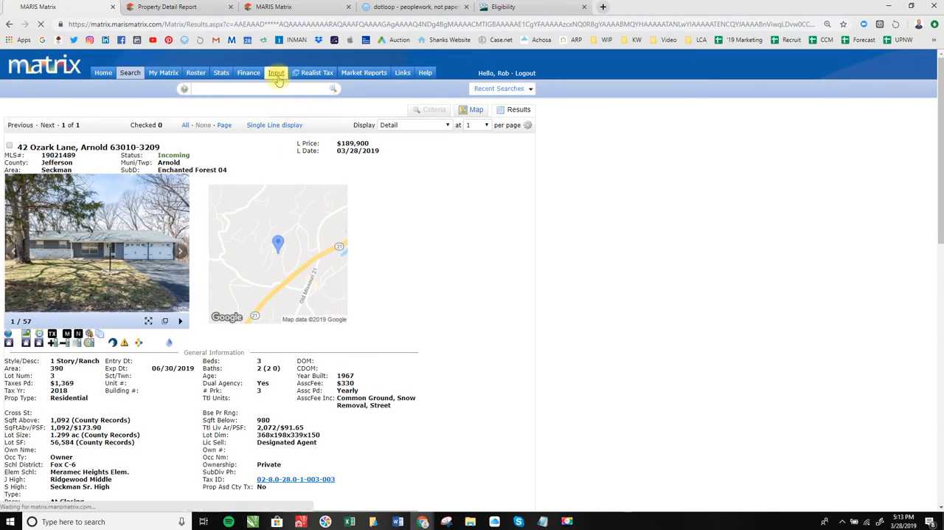
left_click(95, 163)
left_click(89, 194)
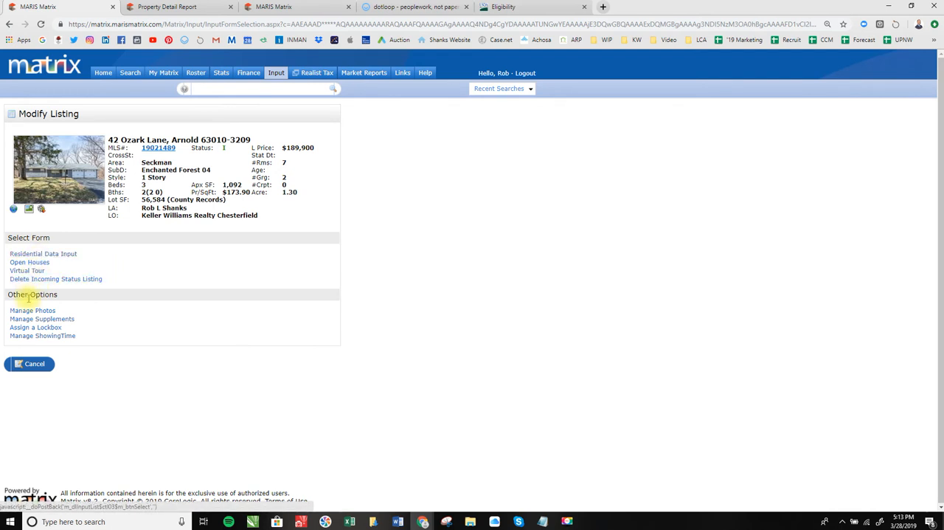
left_click(28, 312)
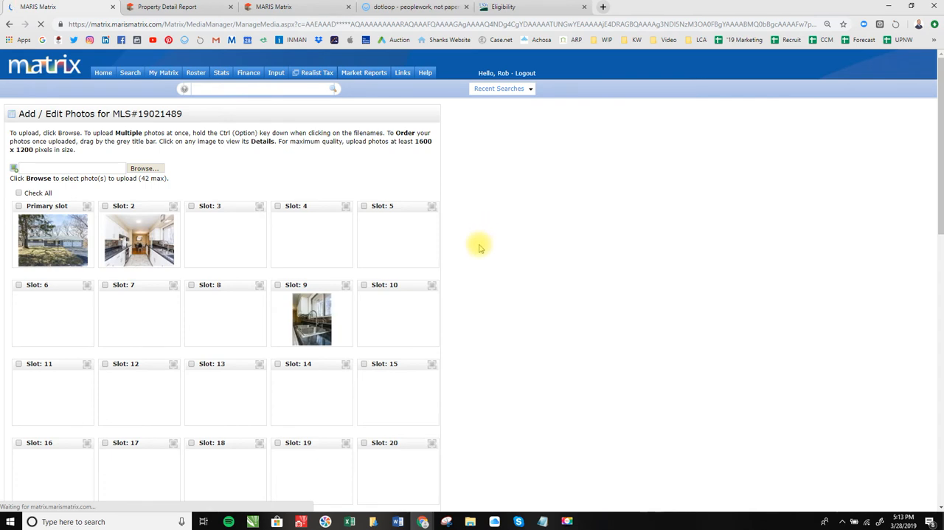
Move the three aerial photos from slots 27 to 29 near the end of the photo order, into slots 50, 52 and 53
scroll(479, 241, "down", 2)
scroll(485, 238, "up", 2)
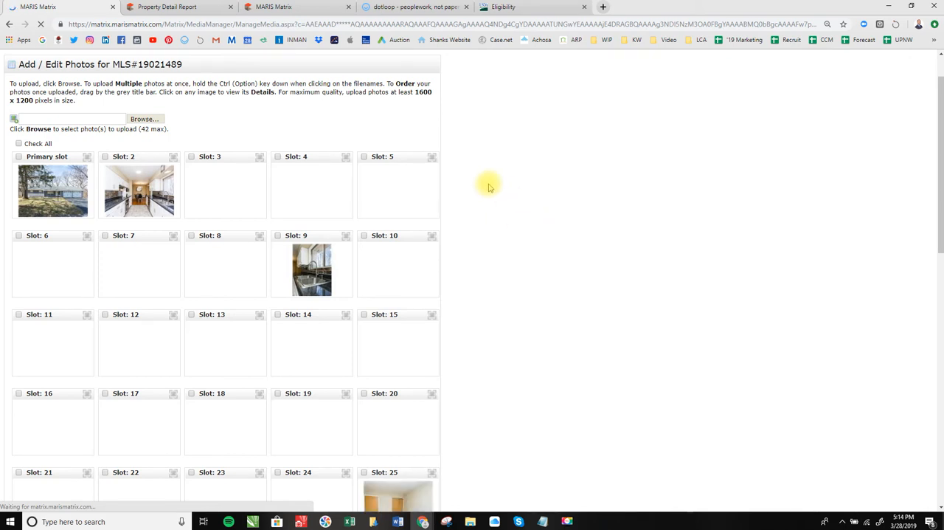
scroll(493, 189, "down", 5)
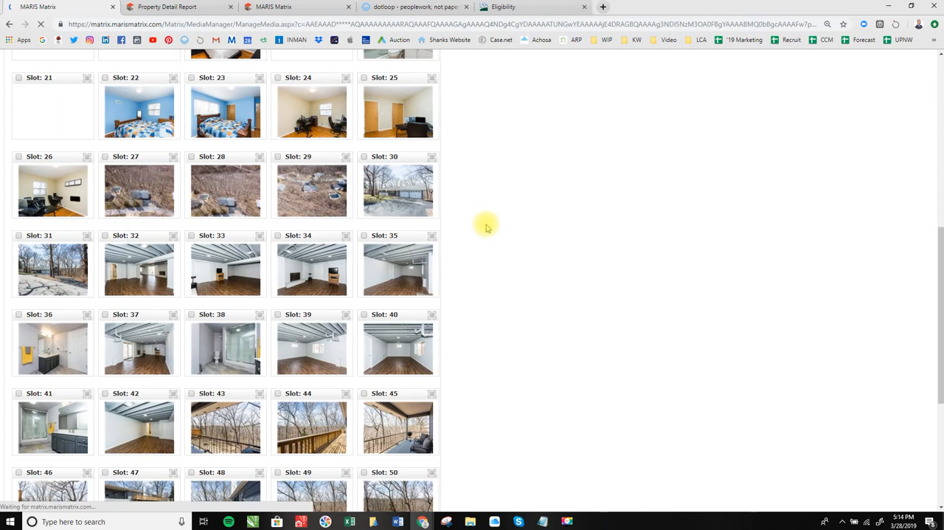
scroll(492, 226, "down", 10)
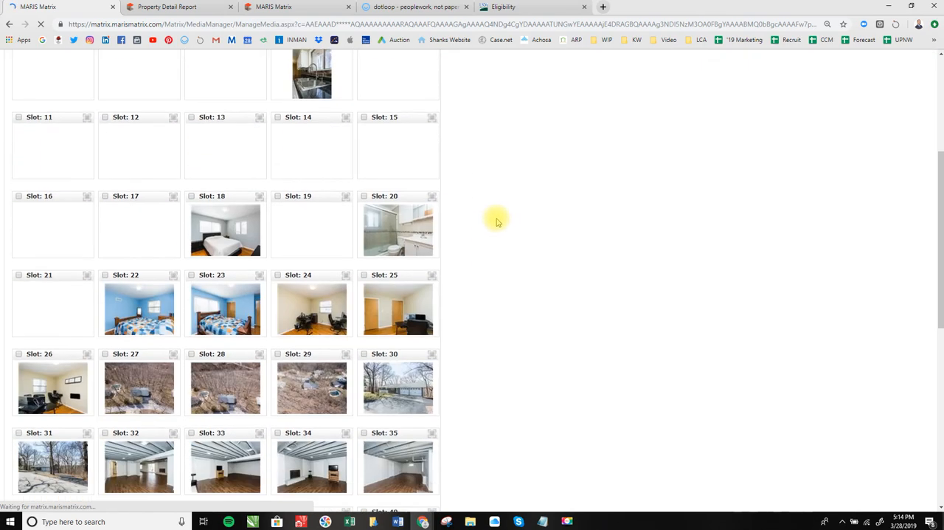
scroll(498, 220, "up", 1)
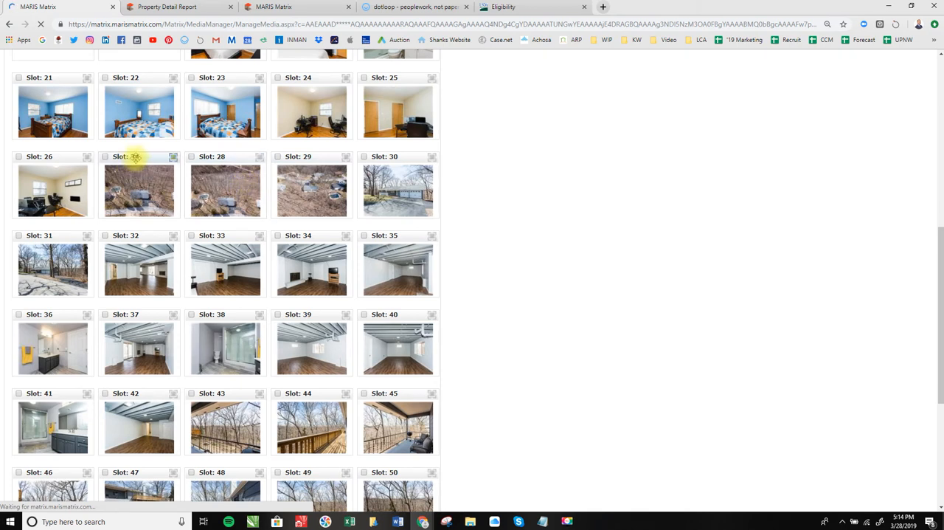
left_click_drag(135, 156, 228, 376)
scroll(290, 374, "up", 8)
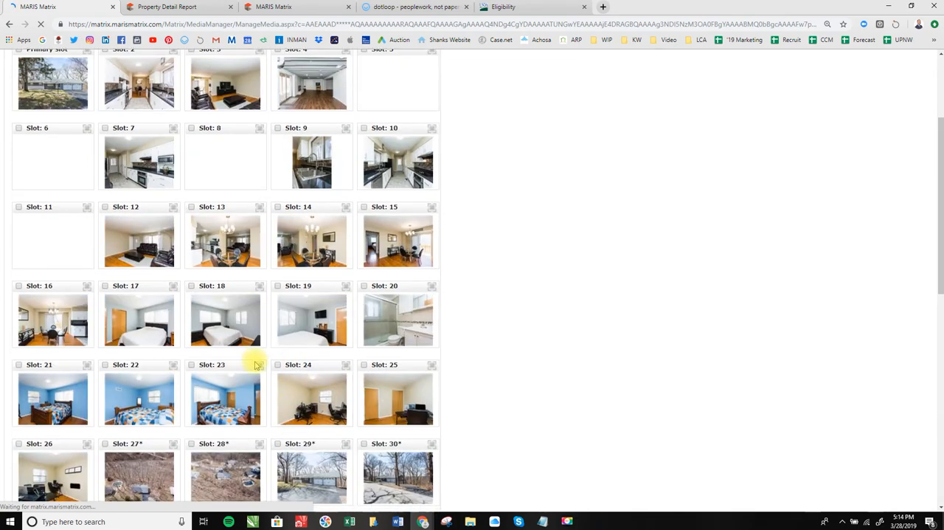
scroll(176, 298, "down", 3)
left_click_drag(144, 249, 247, 365)
scroll(298, 381, "up", 10)
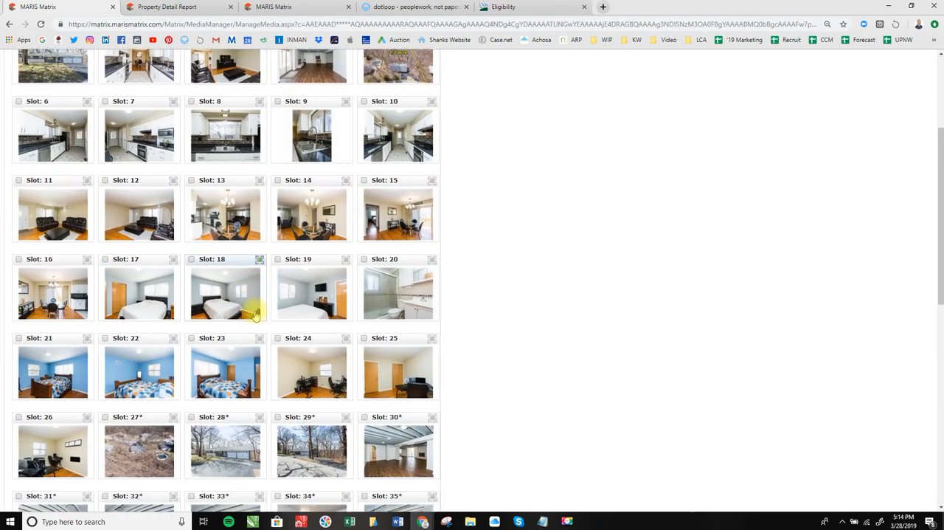
scroll(253, 312, "down", 3)
mouse_move(230, 375)
left_mouse_down()
mouse_move(325, 479)
mouse_move(312, 417)
mouse_move(236, 390)
left_mouse_up()
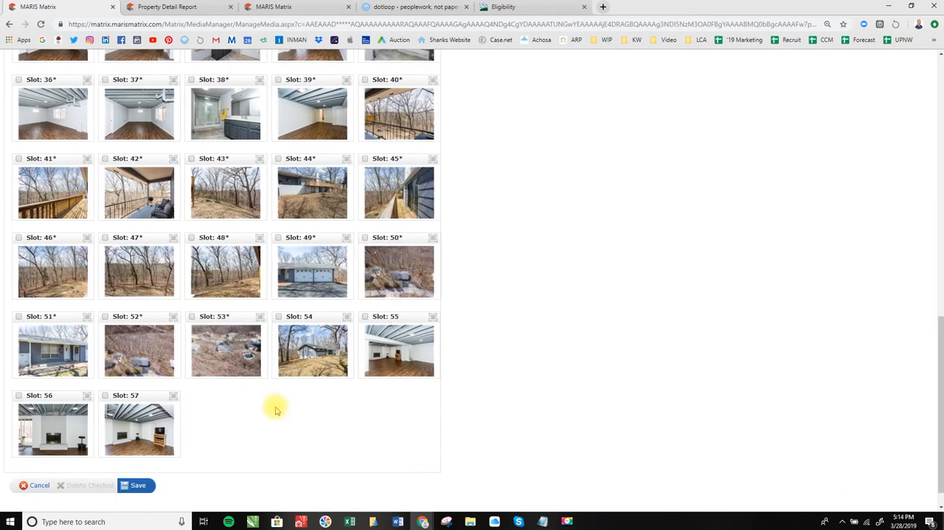
Move the front driveway photo and the street-view house photo from slots 27 and 28 to the end part of the photo order
scroll(276, 411, "up", 6)
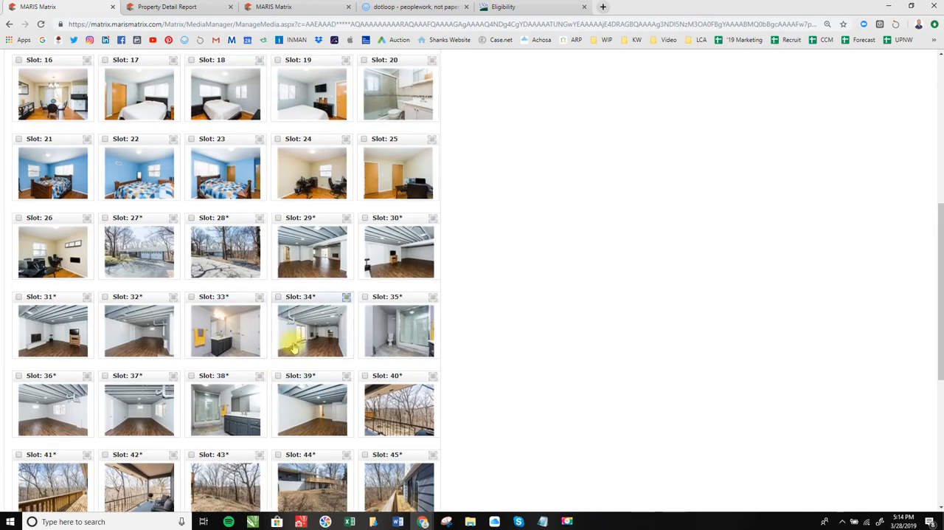
scroll(293, 347, "down", 3)
scroll(251, 331, "up", 3)
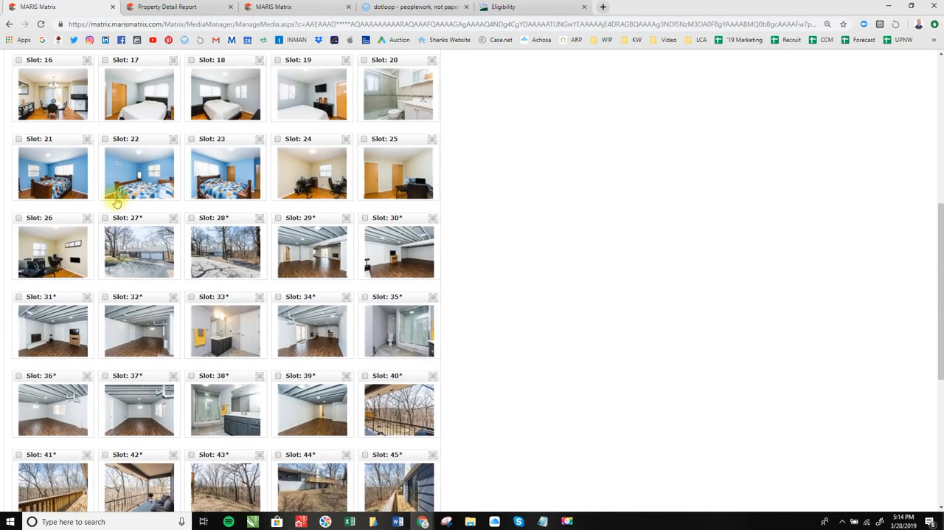
left_click_drag(133, 213, 248, 384)
scroll(251, 384, "up", 5)
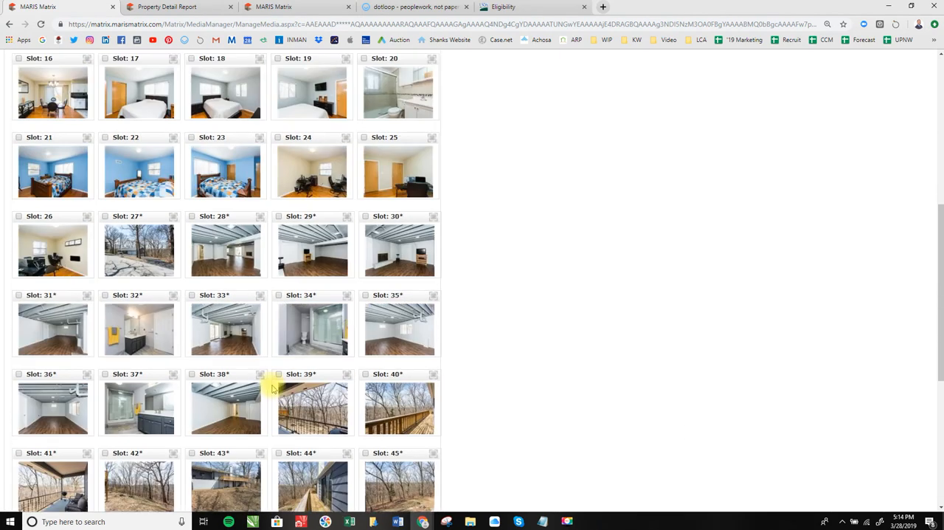
scroll(272, 389, "up", 1)
left_click_drag(150, 254, 205, 354)
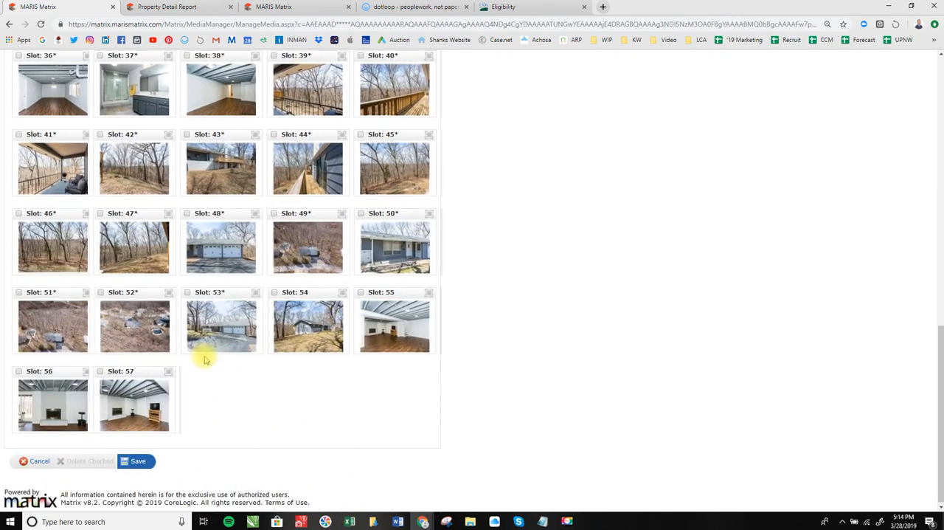
Move the three basement photos from slots 54 to 56 next to the other basement photos, into slots 37 to 39
scroll(329, 395, "up", 5)
scroll(329, 395, "up", 8)
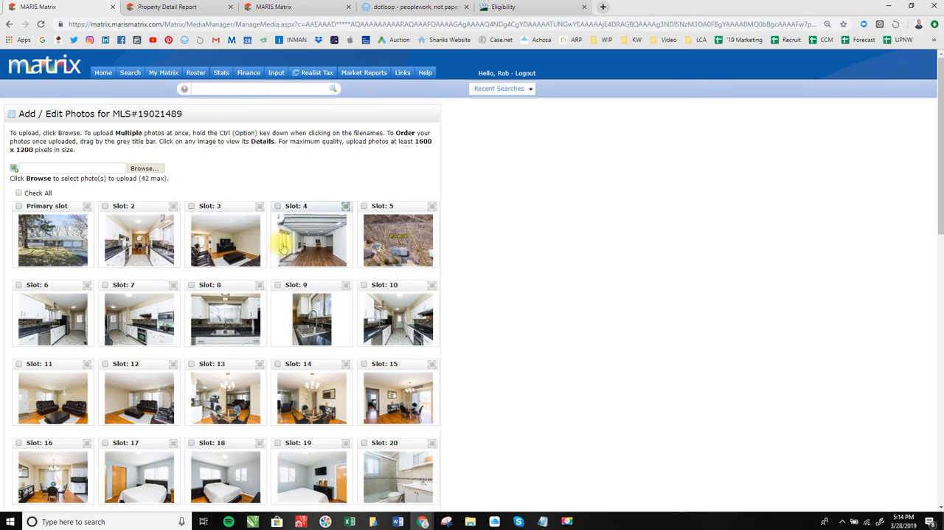
scroll(440, 257, "down", 1)
scroll(533, 255, "down", 2)
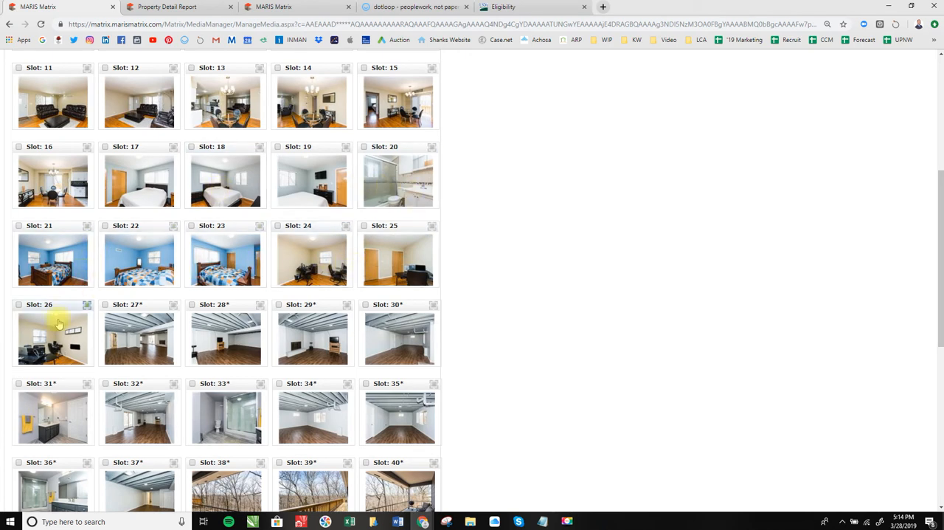
scroll(506, 335, "down", 2)
scroll(501, 317, "down", 2)
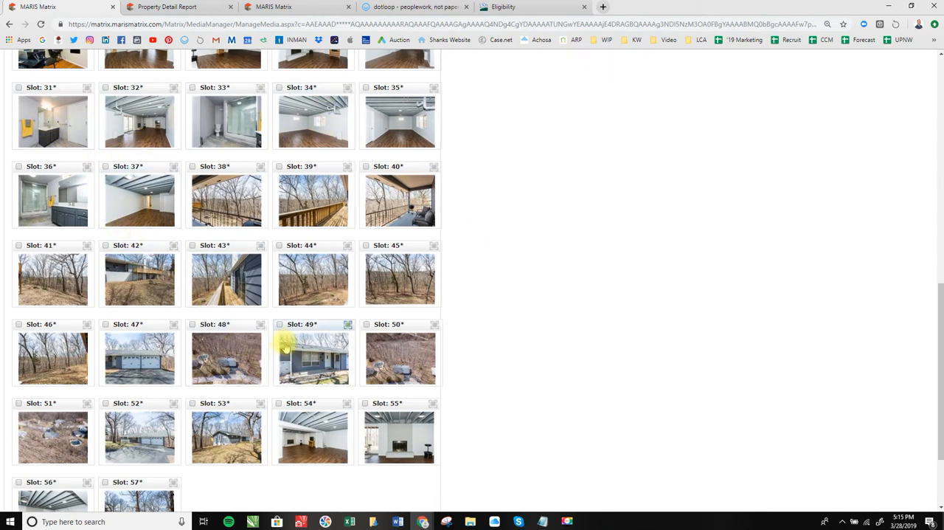
scroll(299, 362, "down", 1)
left_click_drag(312, 355, 118, 122)
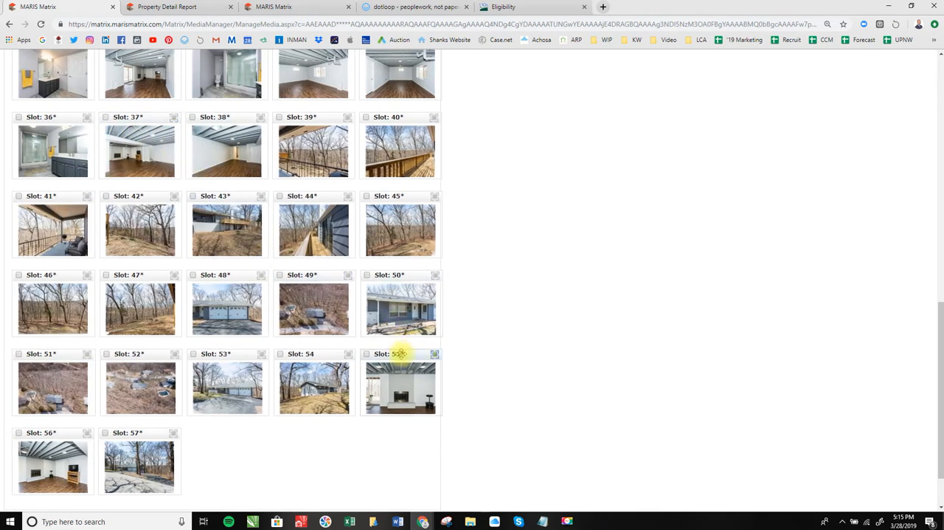
left_click_drag(401, 354, 194, 133)
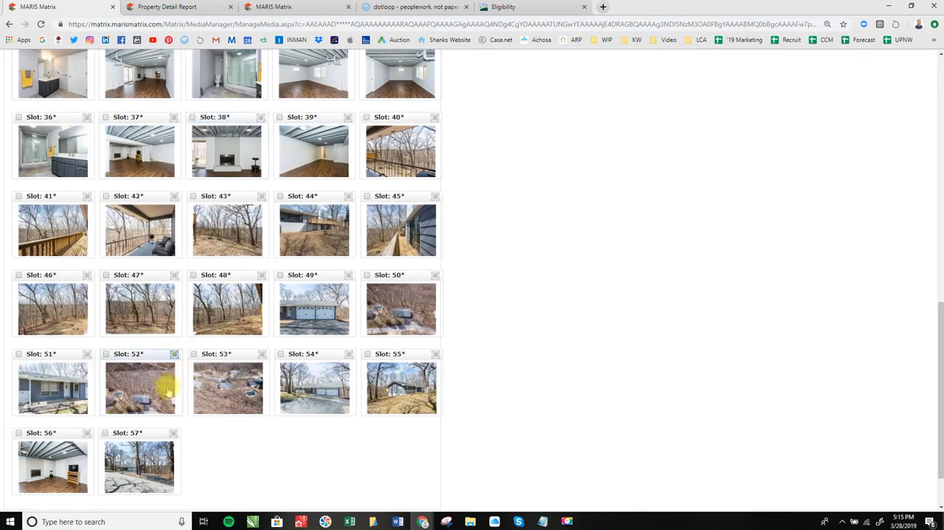
left_click_drag(82, 432, 219, 123)
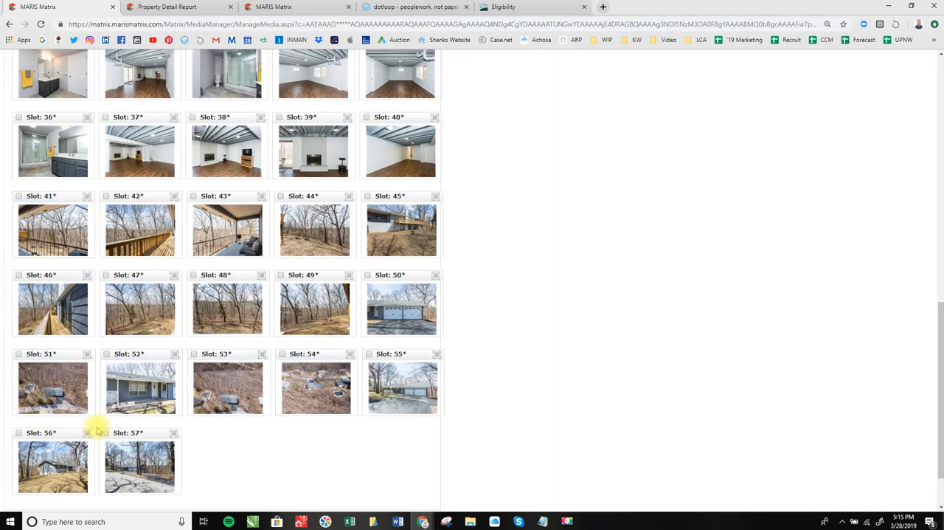
scroll(425, 312, "up", 3)
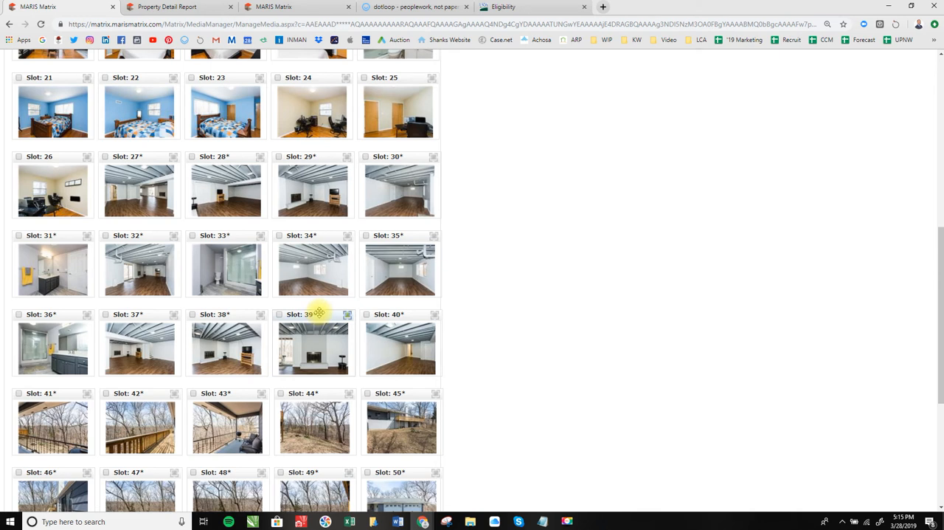
Move the basement fireplace photo from slot 39 to slot 27, ahead of the other basement photos
left_click_drag(318, 313, 127, 160)
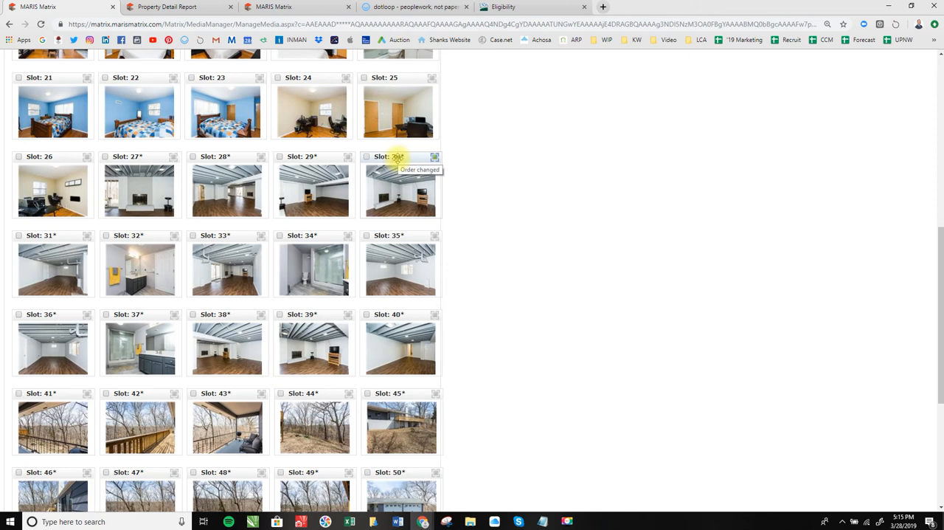
scroll(270, 249, "down", 1)
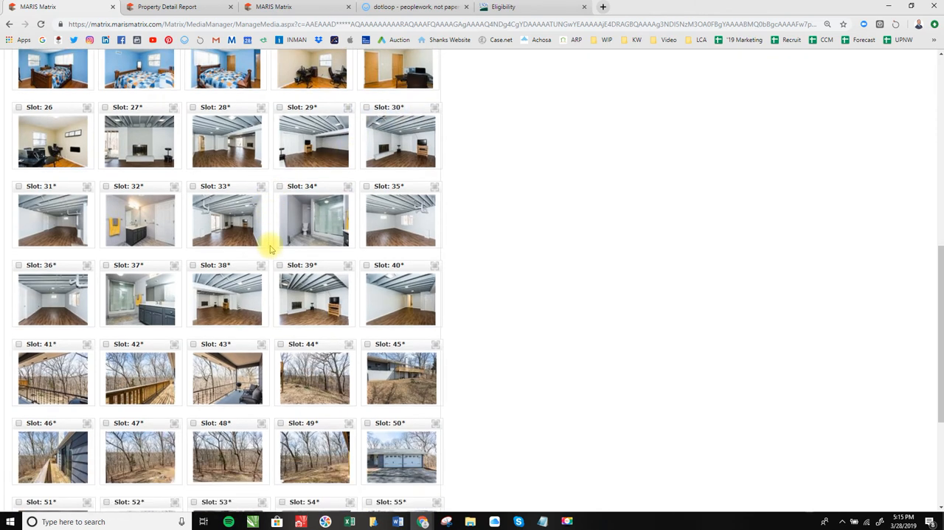
scroll(270, 248, "up", 1)
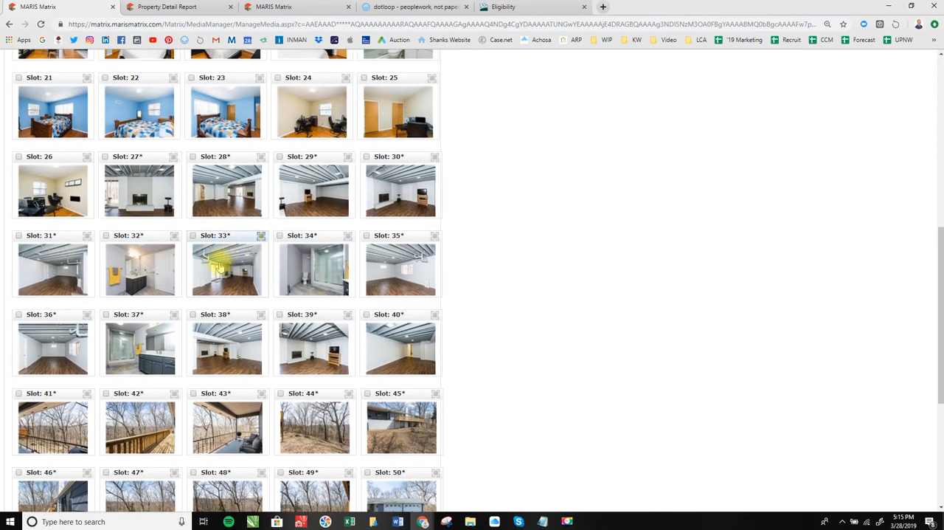
Move the three basement bathroom photos from slots 32, 37 and 34 into slots 27 to 29, ahead of the fireplace photo
left_click_drag(139, 236, 118, 184)
left_click_drag(146, 316, 196, 167)
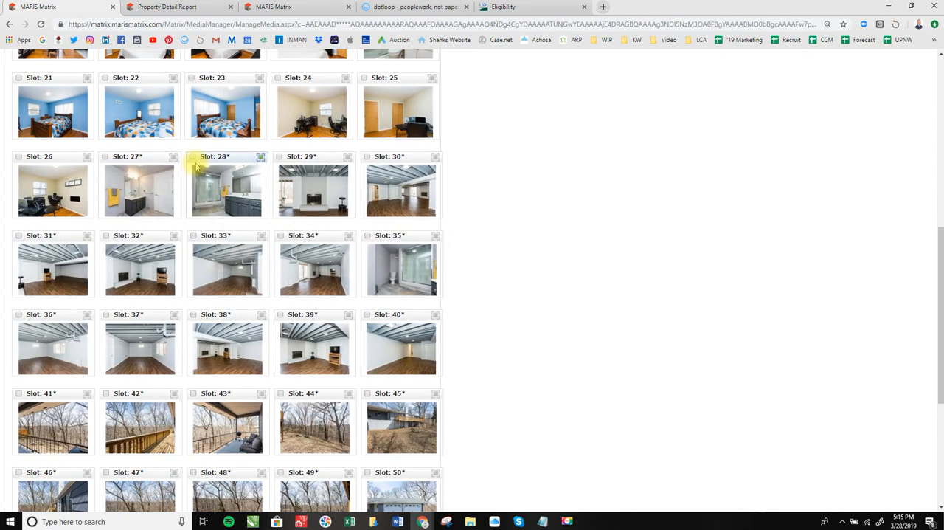
left_click_drag(389, 236, 306, 199)
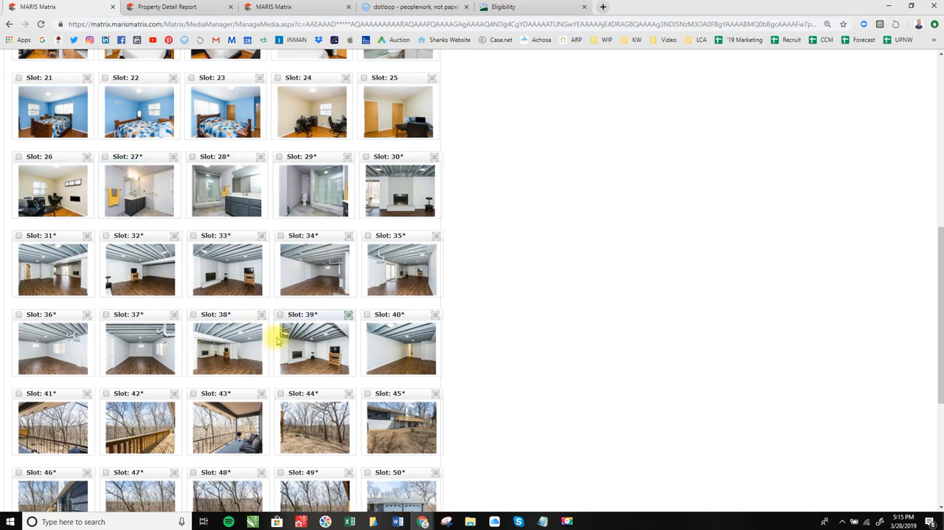
Move the covered deck photo with the seating from slot 43 to slot 41, before the other deck photos
scroll(345, 332, "down", 2)
scroll(345, 338, "down", 2)
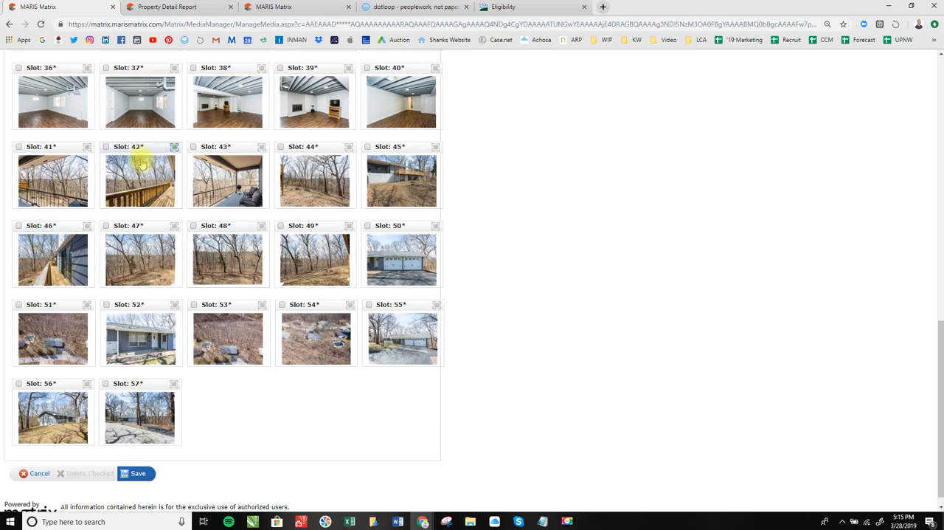
left_click_drag(228, 146, 22, 147)
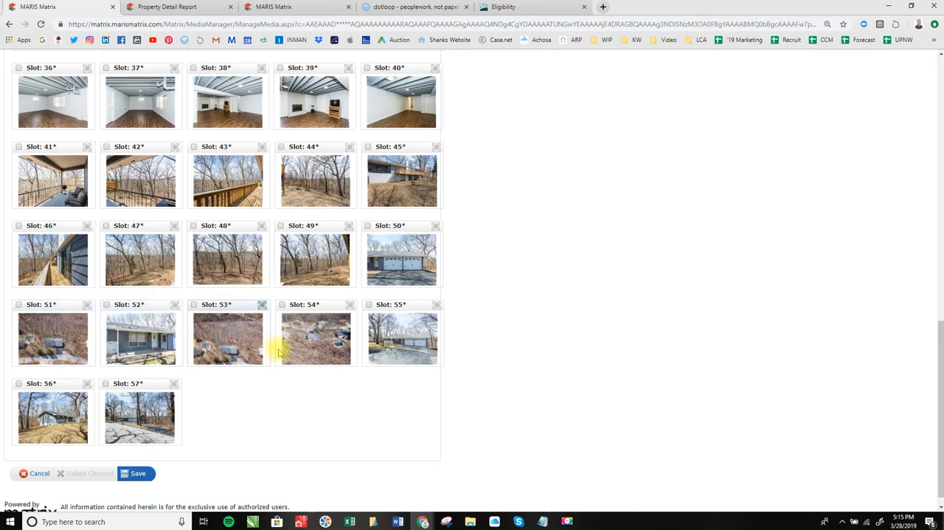
Group the three aerial photos in slots 51 to 53, ahead of the front porch photo, and save the photo order
left_click_drag(233, 310, 129, 310)
left_click_drag(312, 307, 232, 309)
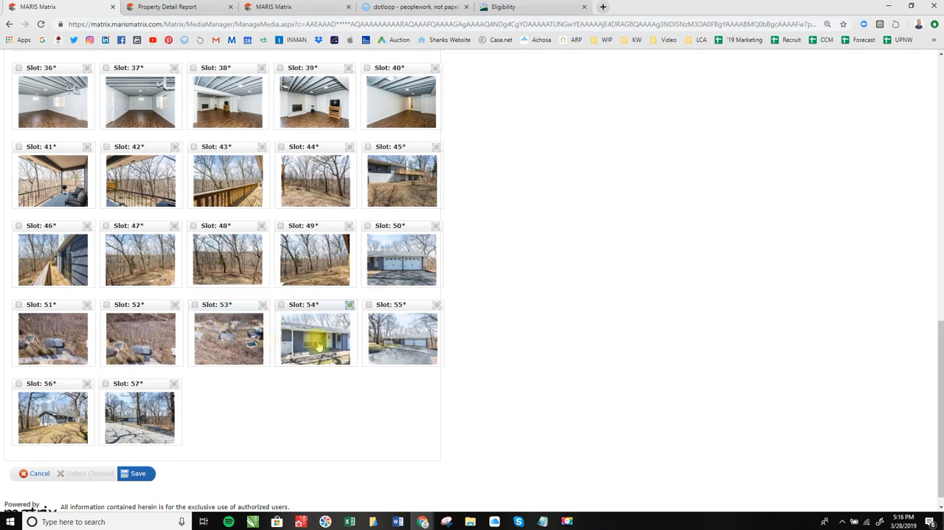
left_click(135, 473)
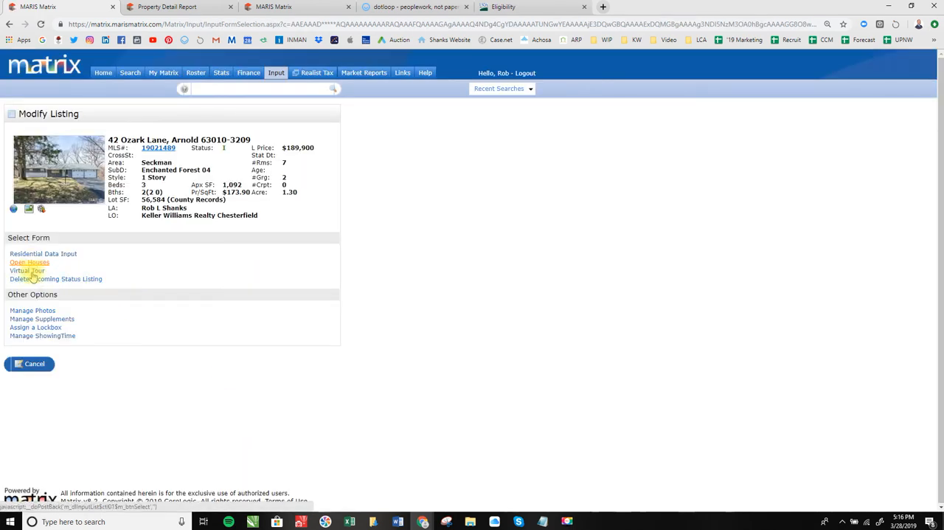
Reopen the listing's photo management and delete the front porch photo in slot 54
left_click(33, 310)
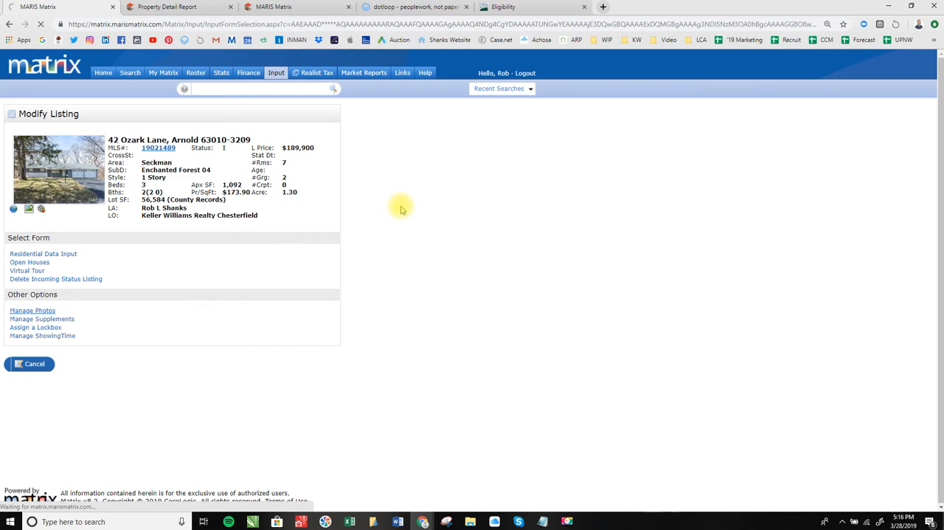
scroll(494, 209, "down", 2)
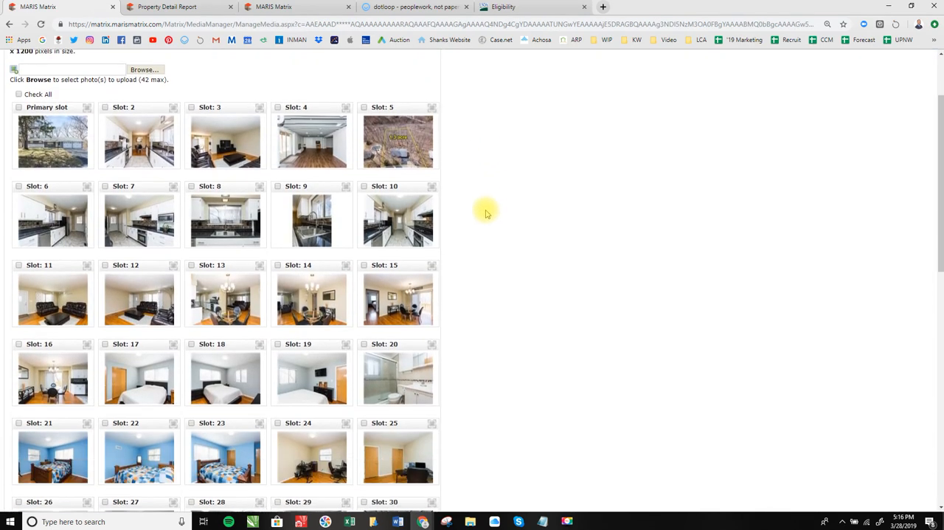
scroll(486, 213, "down", 8)
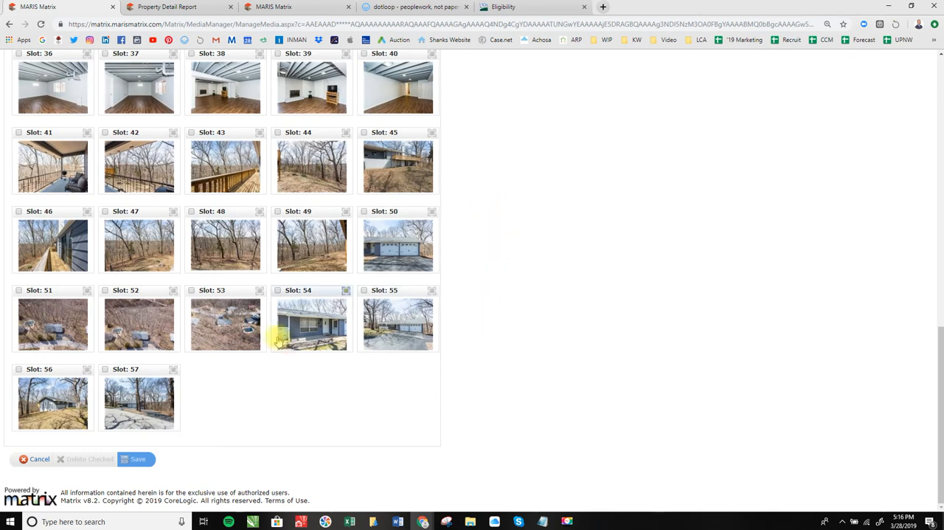
left_click(277, 290)
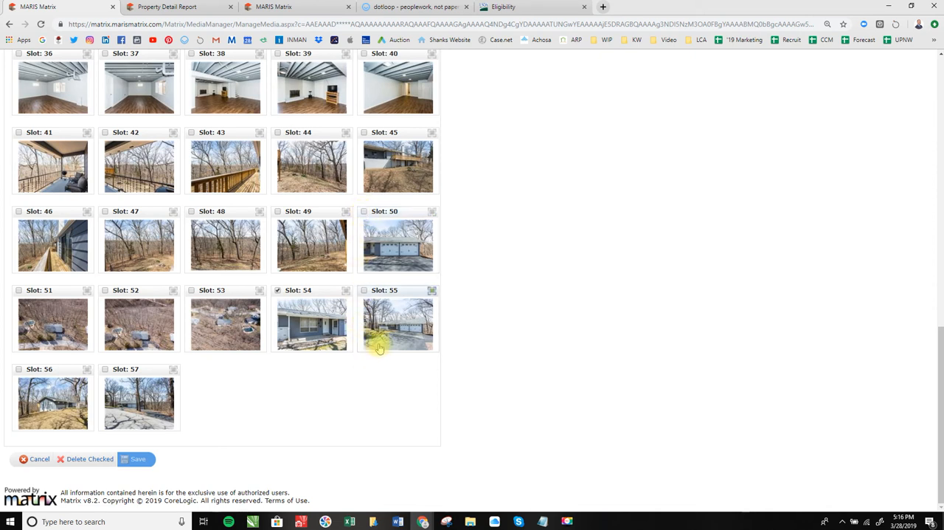
left_click(84, 459)
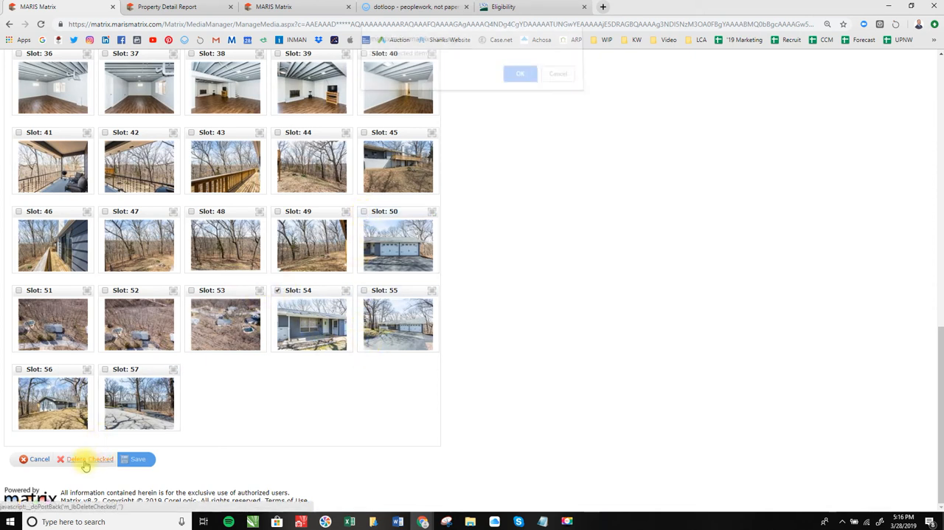
left_click(517, 80)
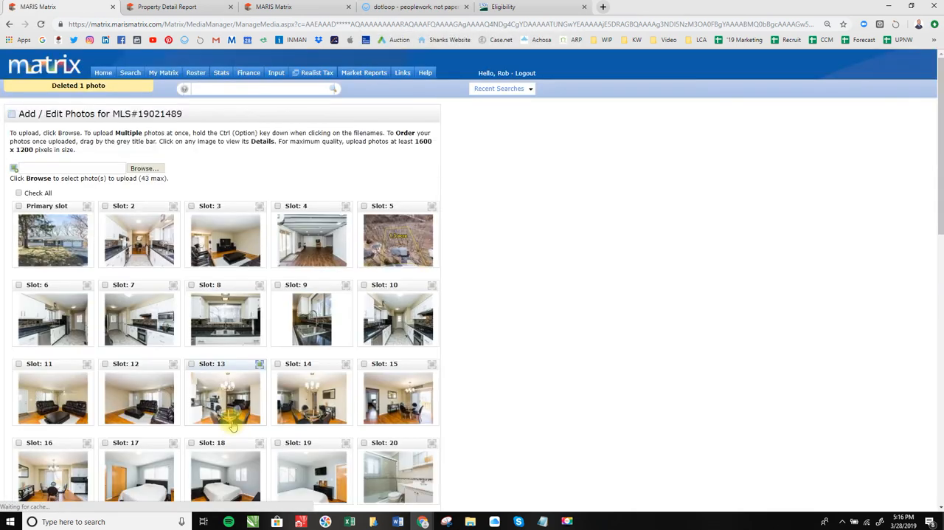
Review the full photo order, move the rear house photo from slot 45 to slot 44, and save the changes
scroll(478, 289, "down", 2)
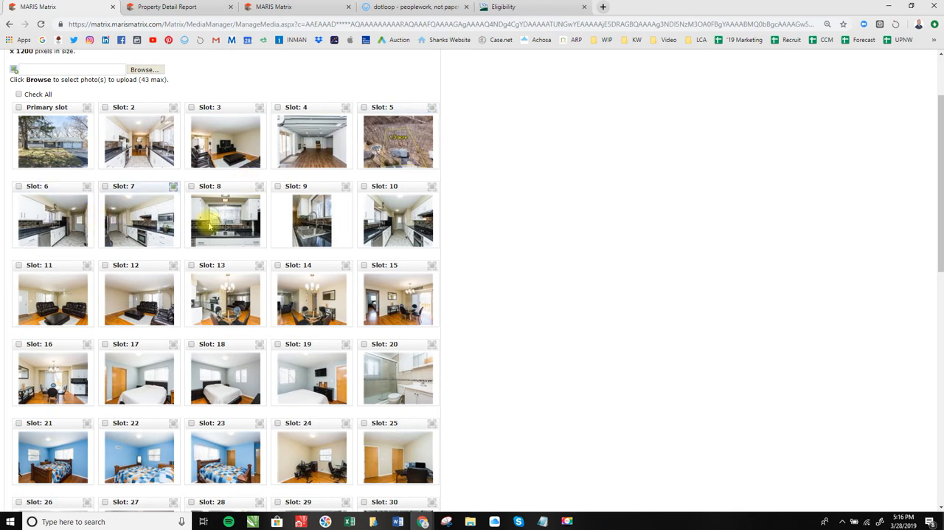
scroll(497, 255, "down", 3)
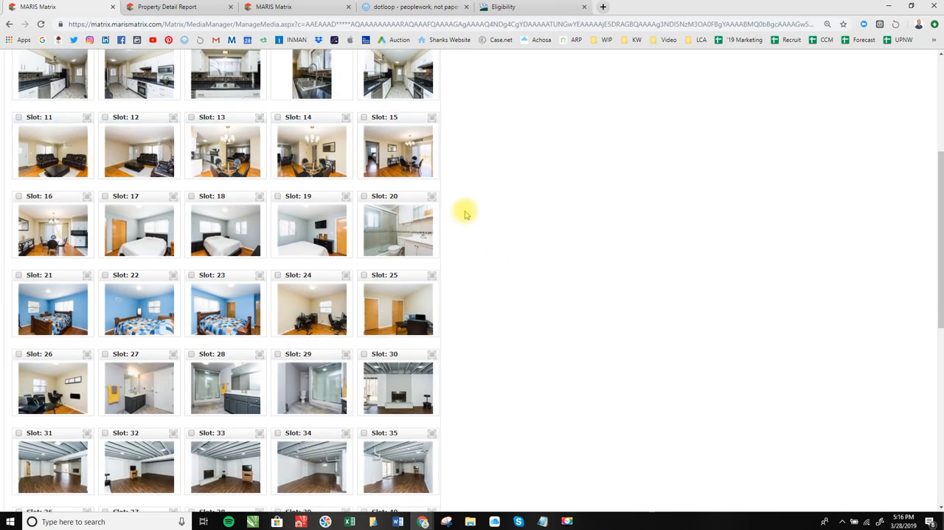
scroll(465, 214, "down", 2)
scroll(465, 214, "down", 2)
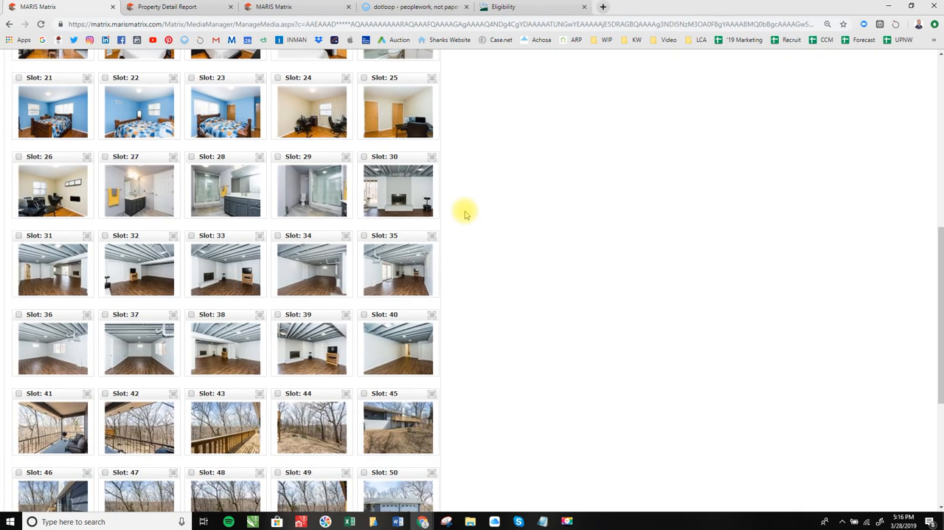
scroll(487, 206, "down", 2)
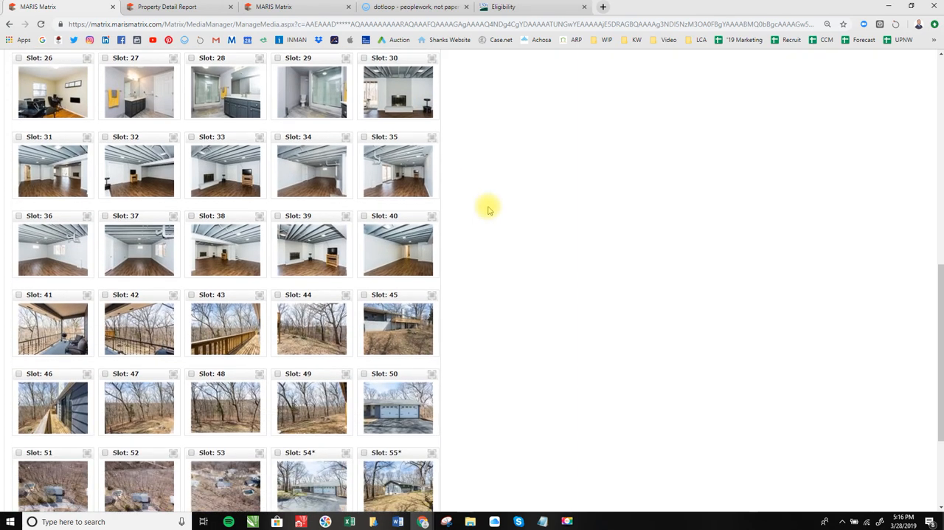
scroll(487, 211, "down", 1)
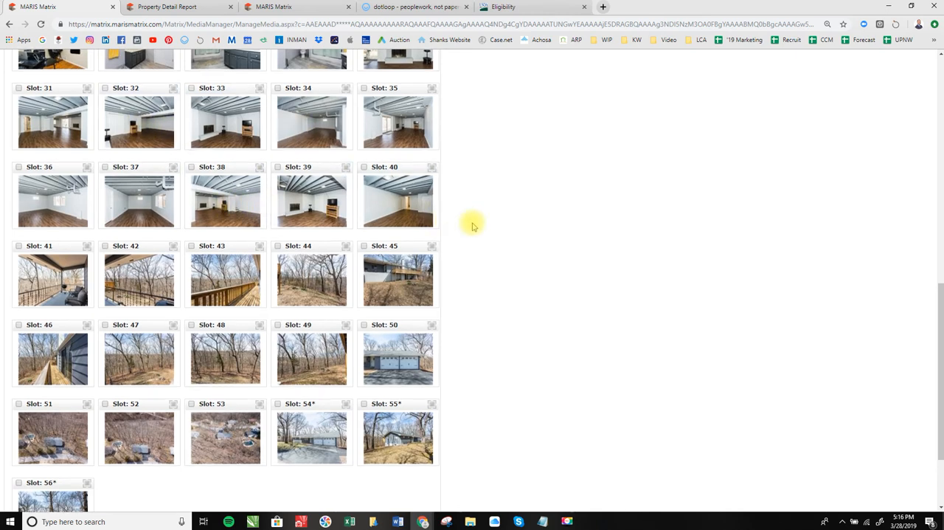
scroll(471, 221, "up", 1)
scroll(457, 227, "down", 4)
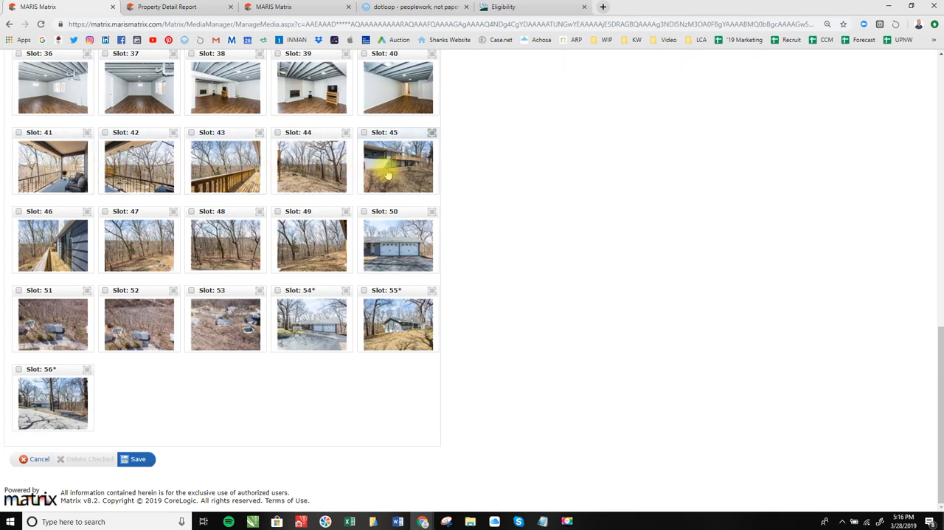
left_click_drag(391, 133, 284, 141)
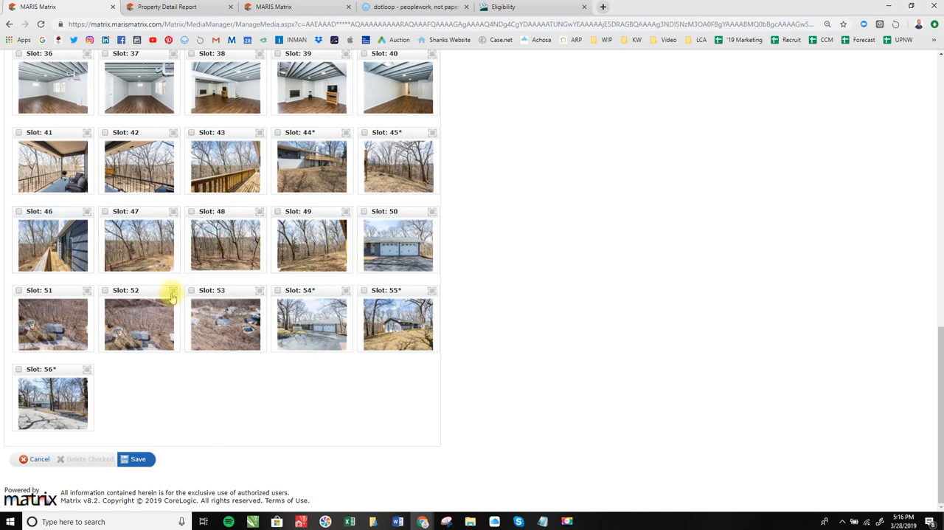
left_click(139, 459)
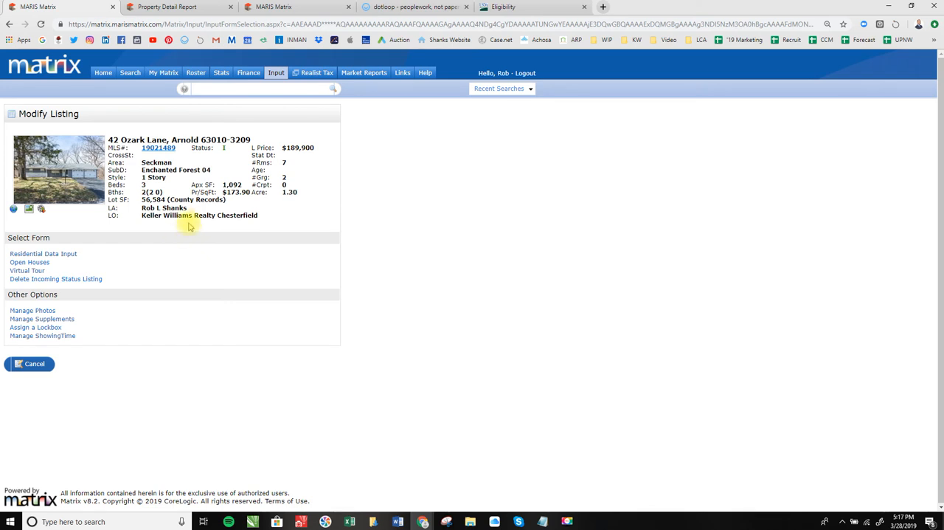
Open the listing's ShowingTime management and check the appointment type choices
left_click(60, 336)
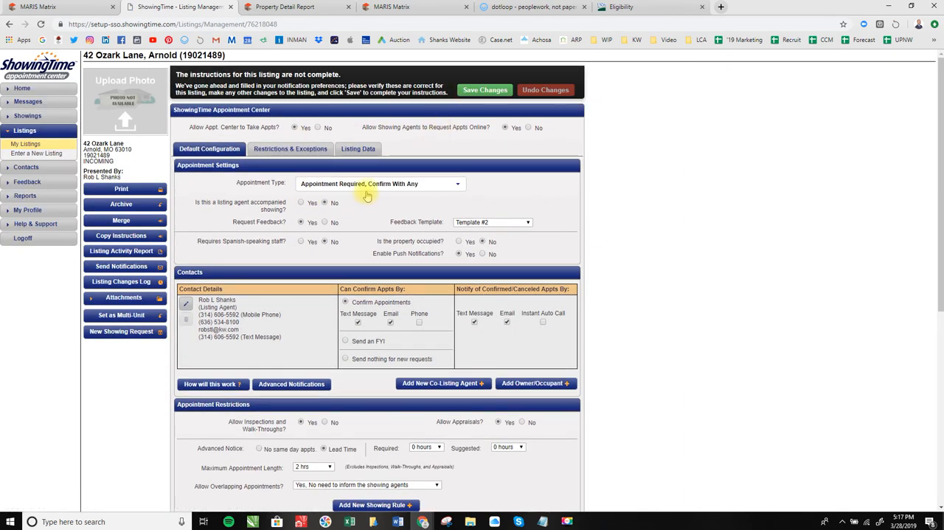
left_click(371, 188)
left_click(371, 189)
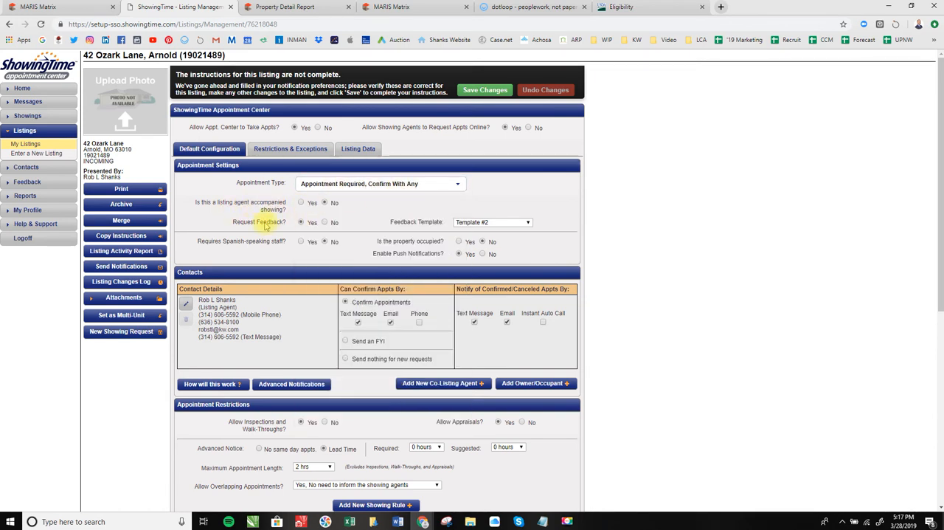
Start a new owner/occupant contact with the seller's first and last name, and set the first phone type to Mobile Phone
scroll(642, 213, "down", 2)
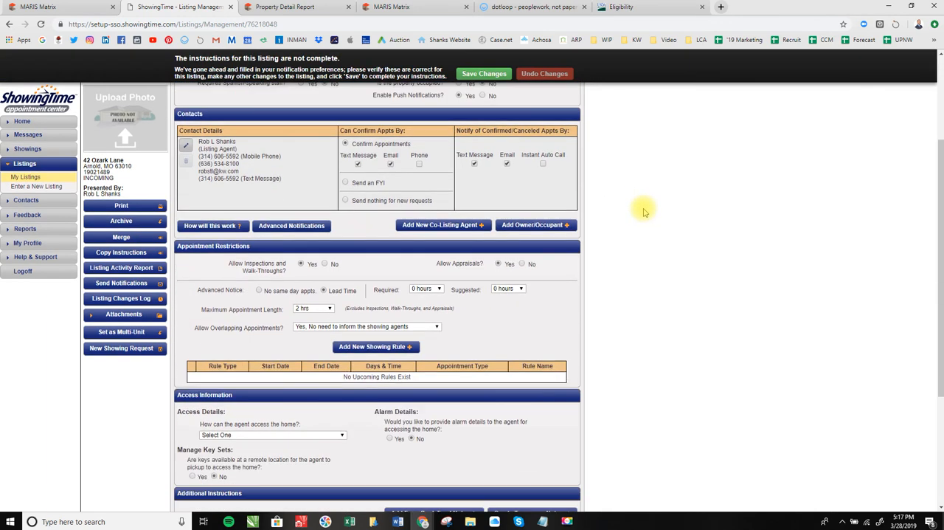
left_click(520, 226)
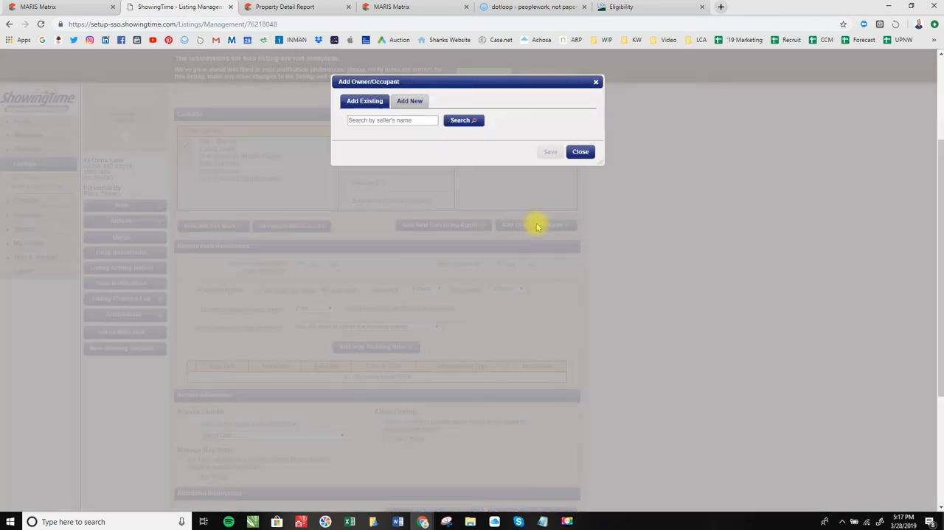
left_click(410, 101)
left_click(436, 119)
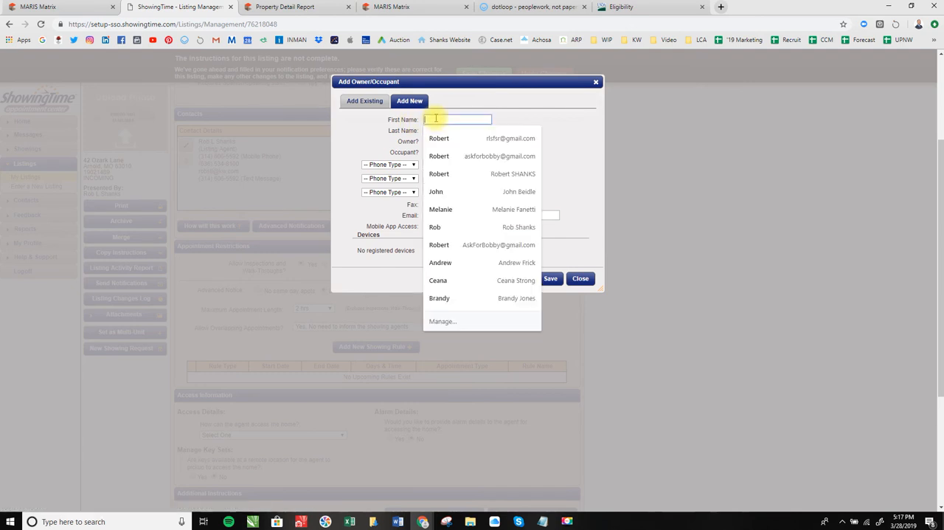
key("Tab")
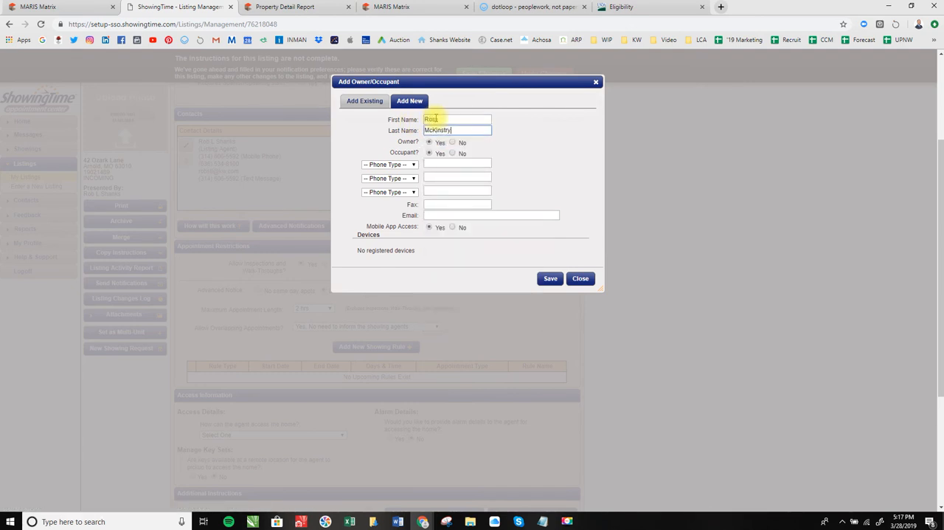
left_click(404, 165)
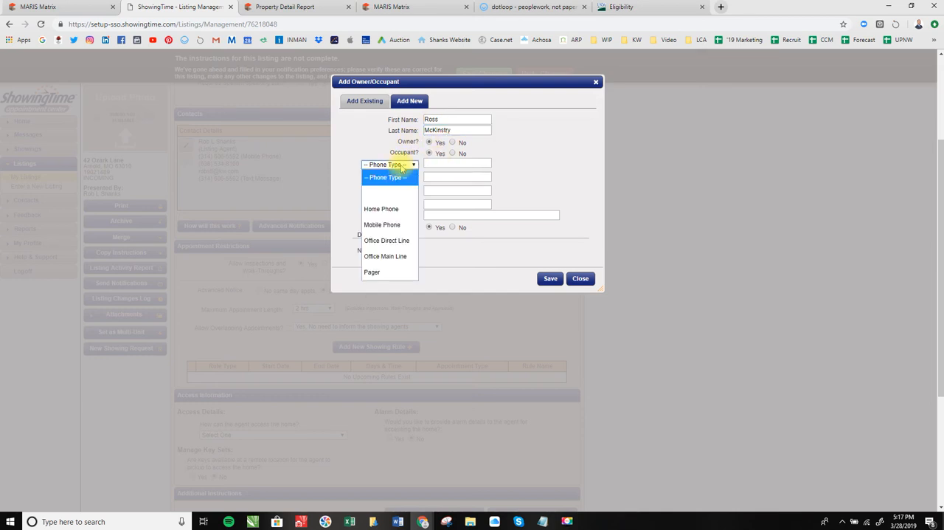
left_click(391, 229)
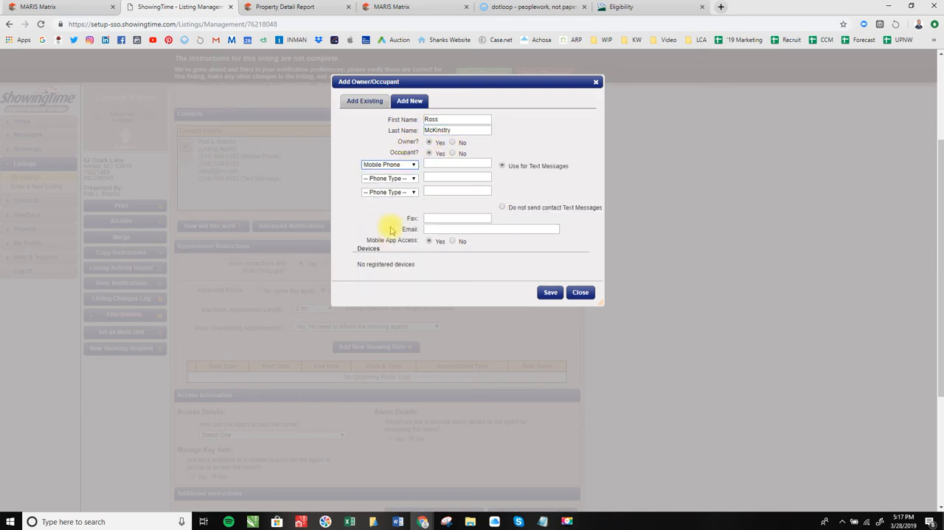
Switch to Top Agent Box in the Eligibility browser tab, log in with the prefilled credentials and search the accounts for the seller's last name
left_click(659, 7)
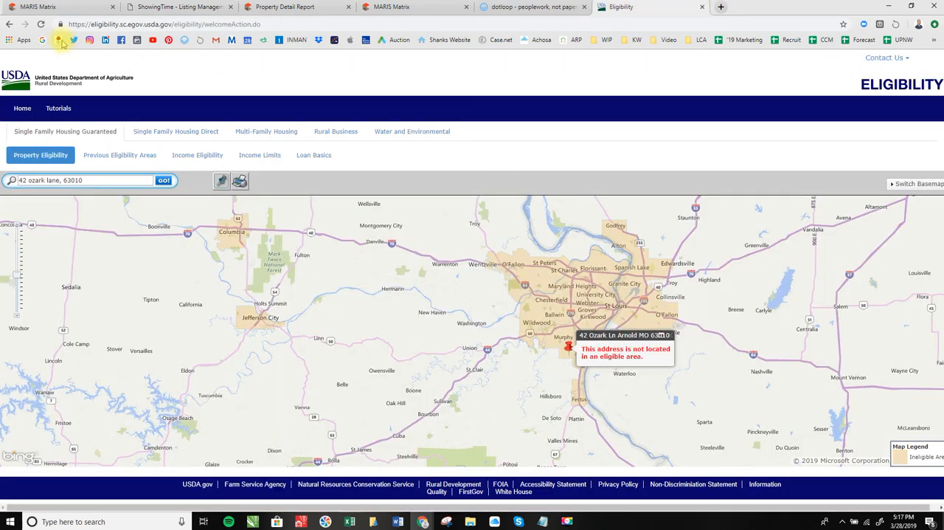
left_click(60, 42)
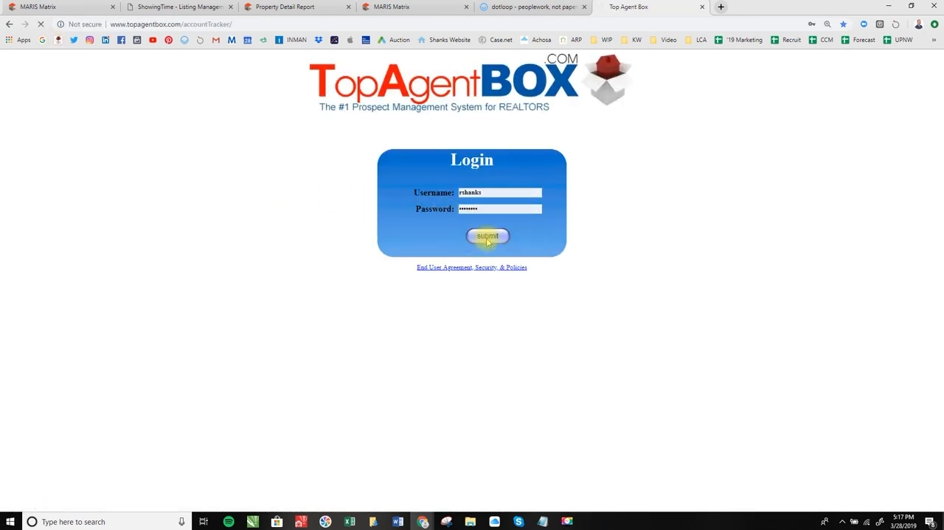
left_click(486, 237)
left_click(215, 172)
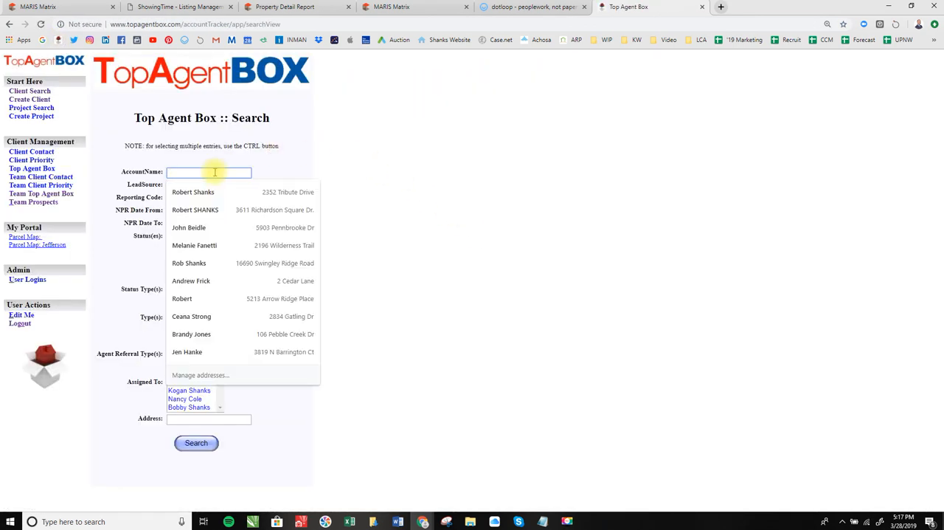
key("Return")
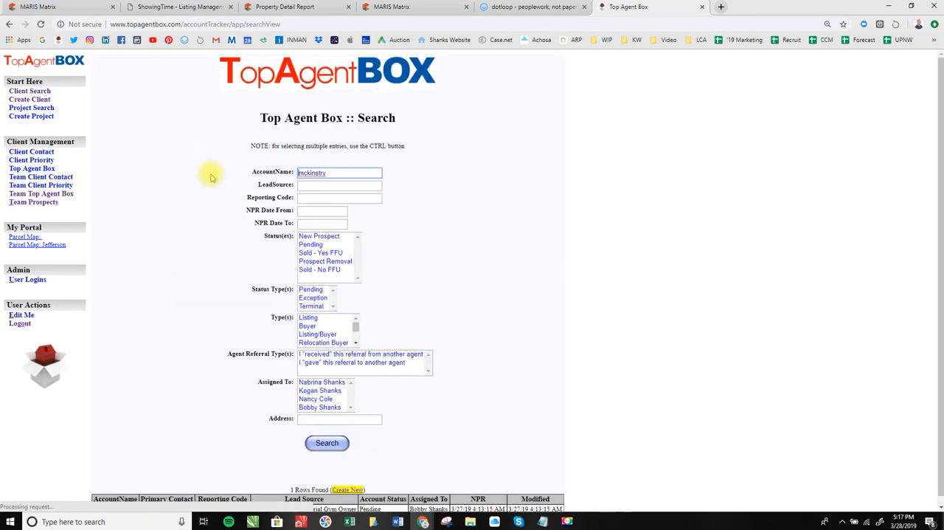
Open the seller's account record in Top Agent Box and copy the mobile number into the new owner/occupant contact in ShowingTime
scroll(52, 496, "down", 1)
left_click(112, 502)
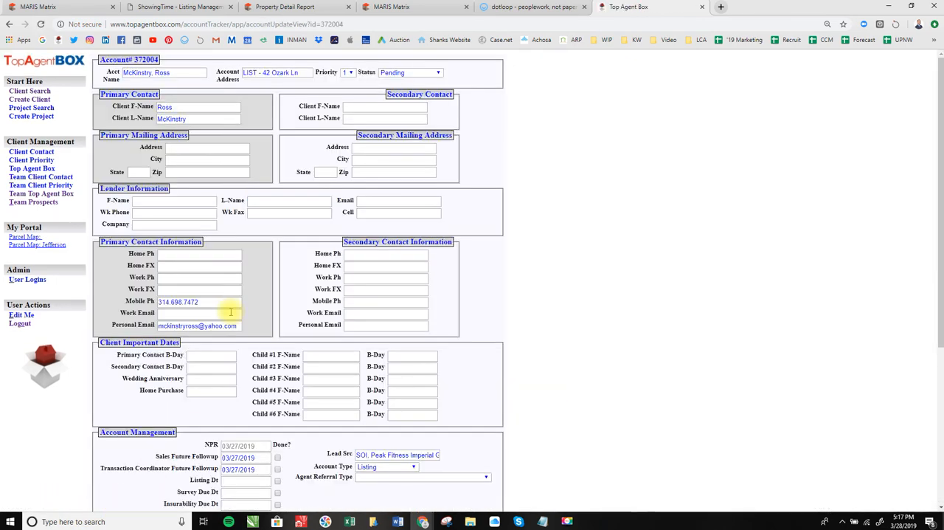
double_click(193, 302)
key("ctrl+c")
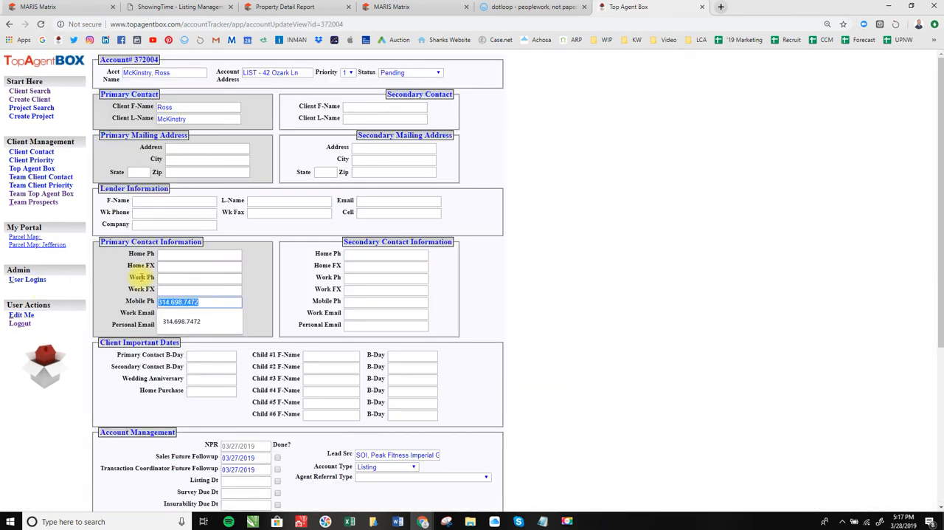
left_click(402, 7)
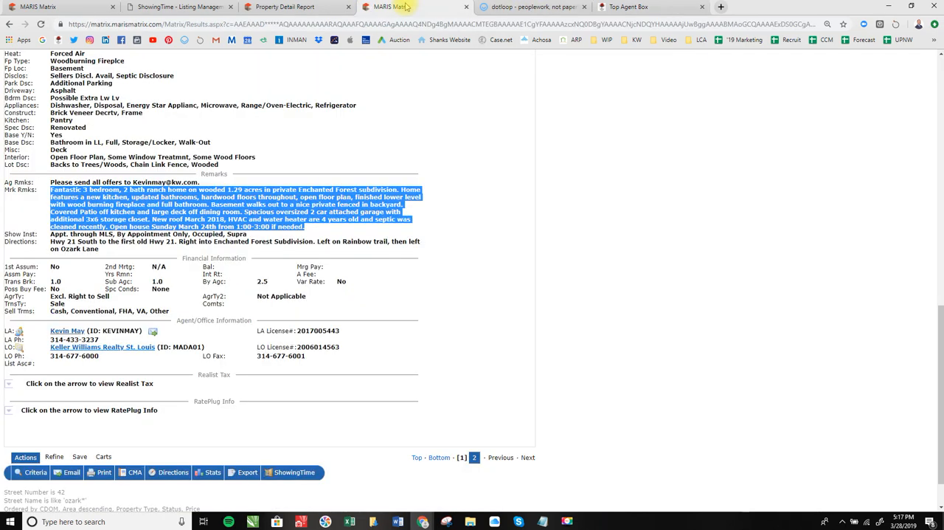
left_click(146, 7)
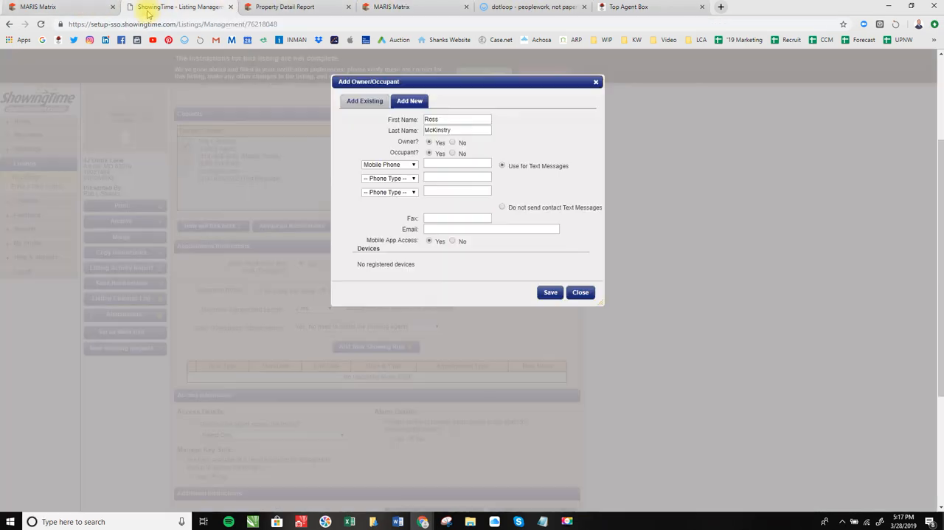
key("ctrl+v")
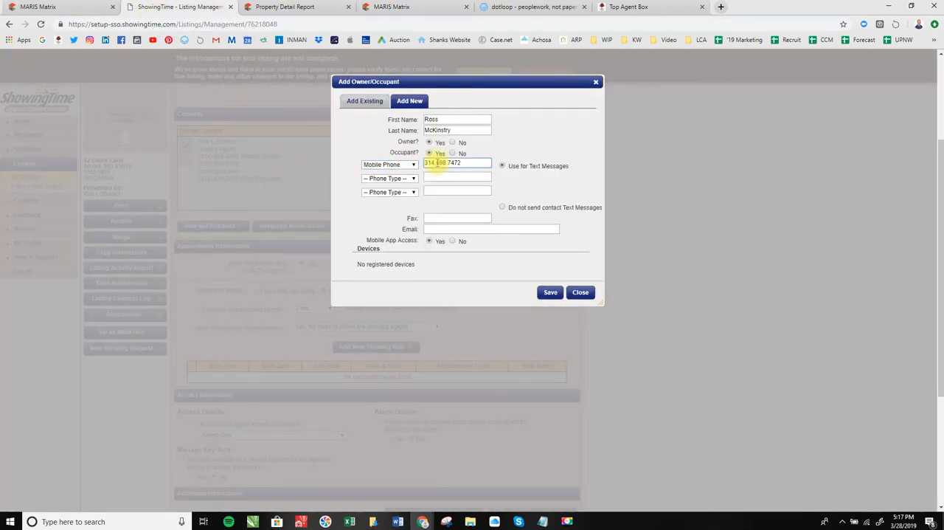
Copy the seller's personal email from Top Agent Box into the ShowingTime owner/occupant contact and save the contact
left_click(448, 228)
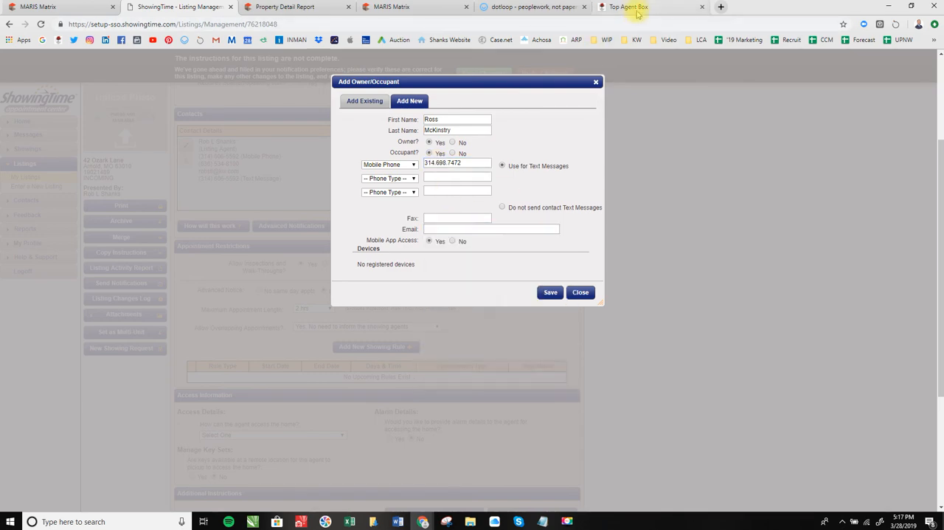
left_click(631, 7)
left_click_drag(238, 327, 182, 326)
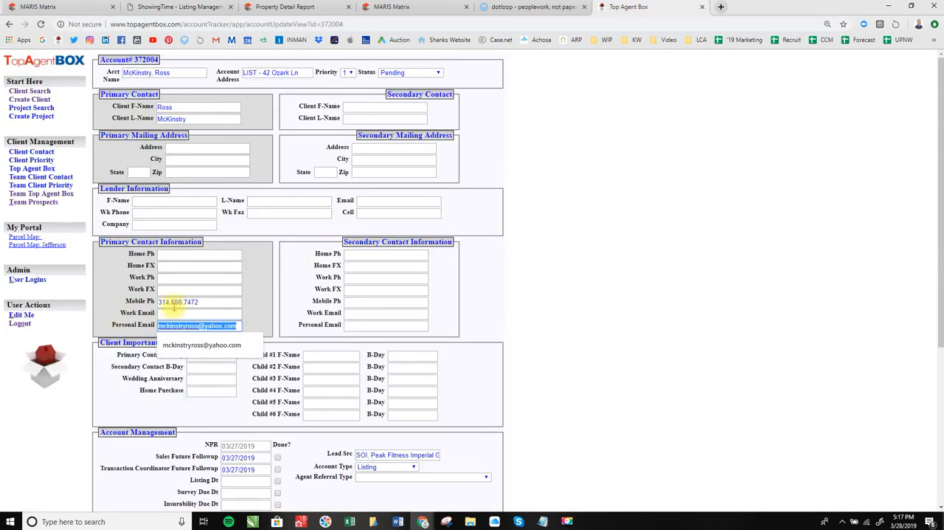
left_click(76, 11)
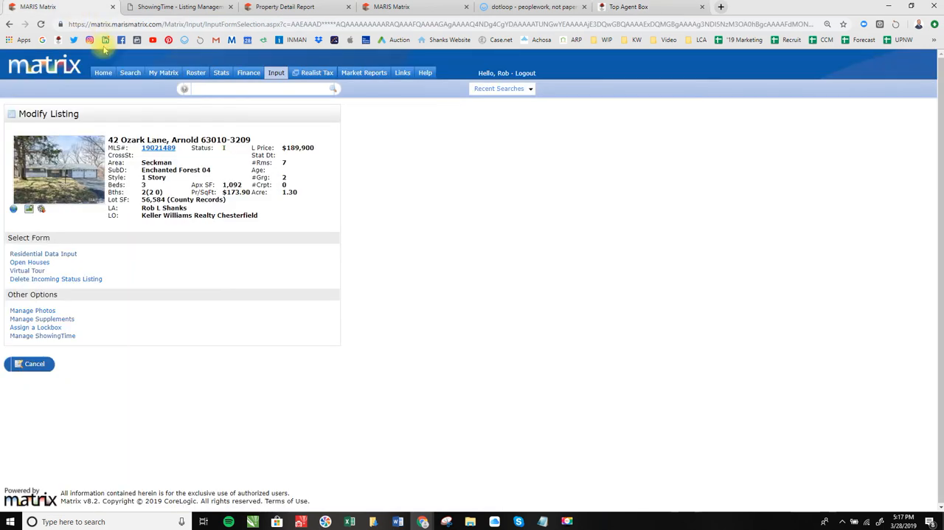
left_click(289, 7)
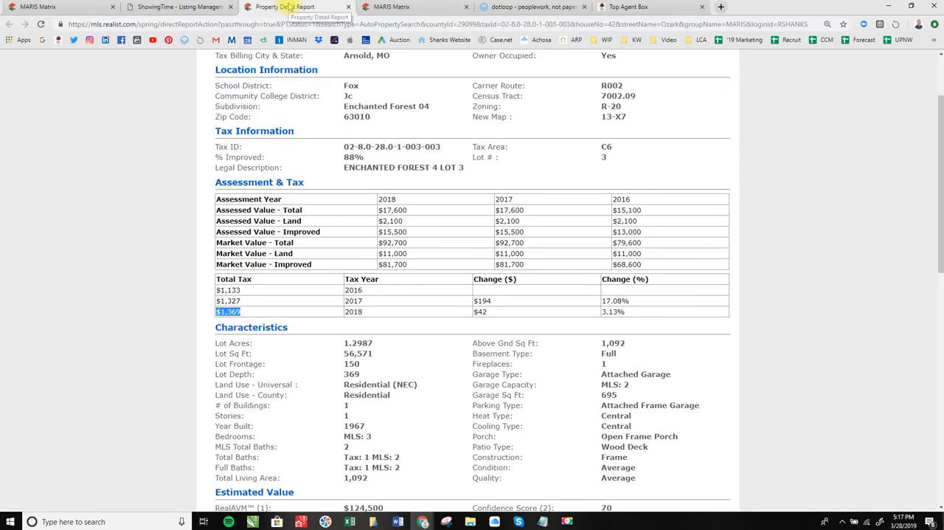
left_click(388, 6)
left_click(162, 8)
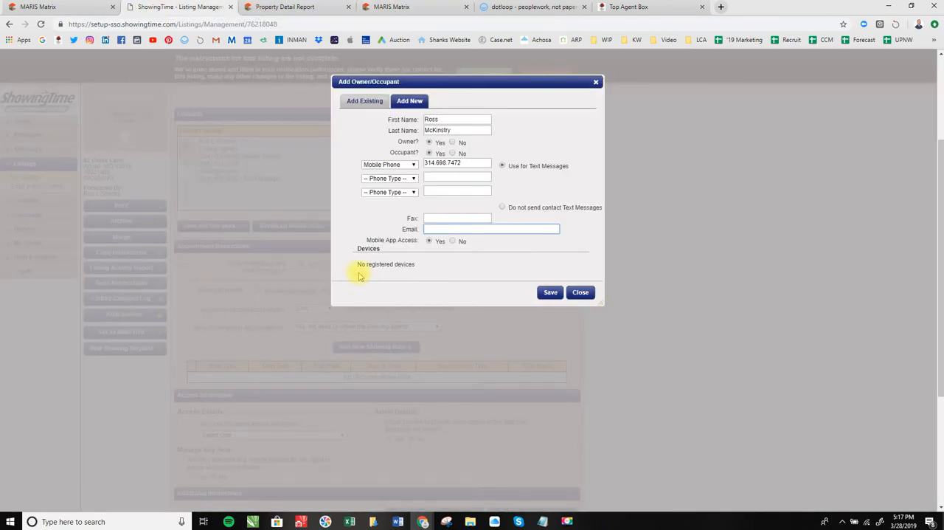
key("ctrl+v")
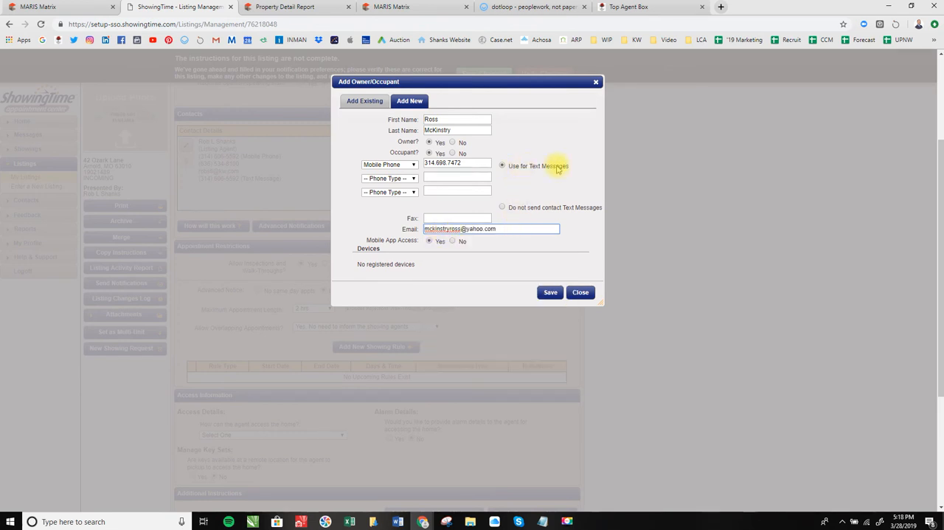
left_click(547, 292)
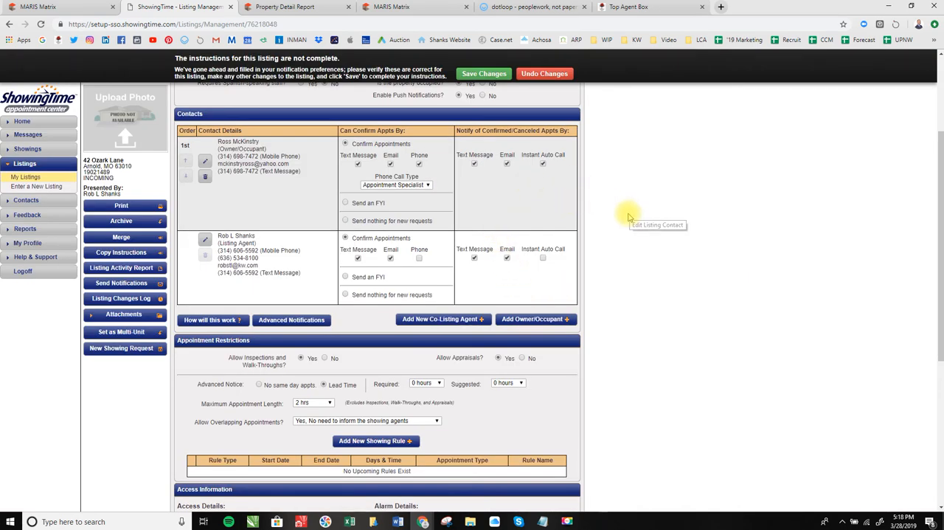
Keep the required advance notice at 0 hours and set the suggested lead time to 1 hour in the appointment restrictions
scroll(627, 214, "down", 2)
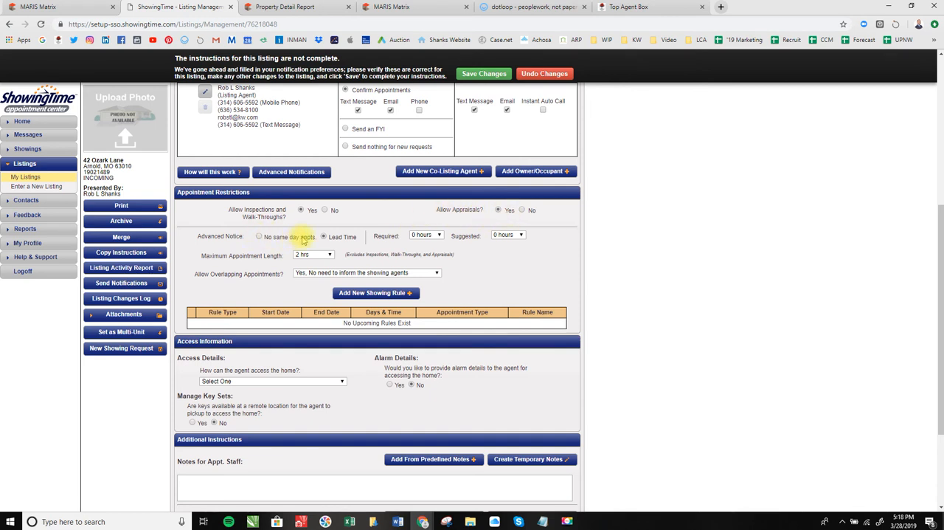
left_click(431, 236)
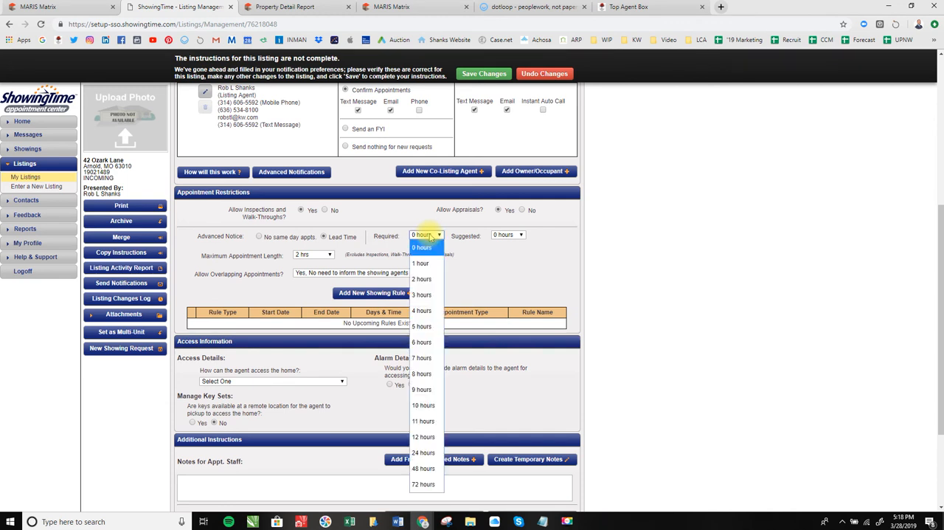
left_click(431, 236)
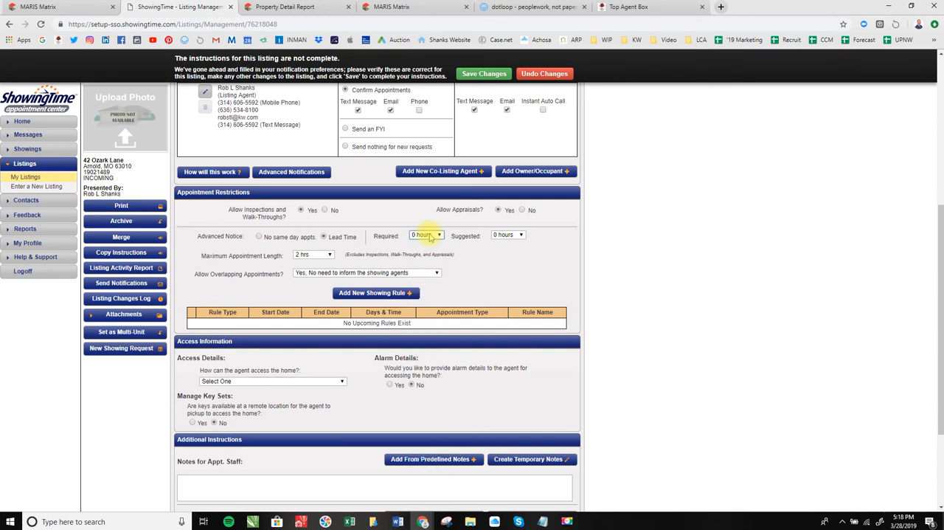
left_click(505, 236)
left_click(503, 263)
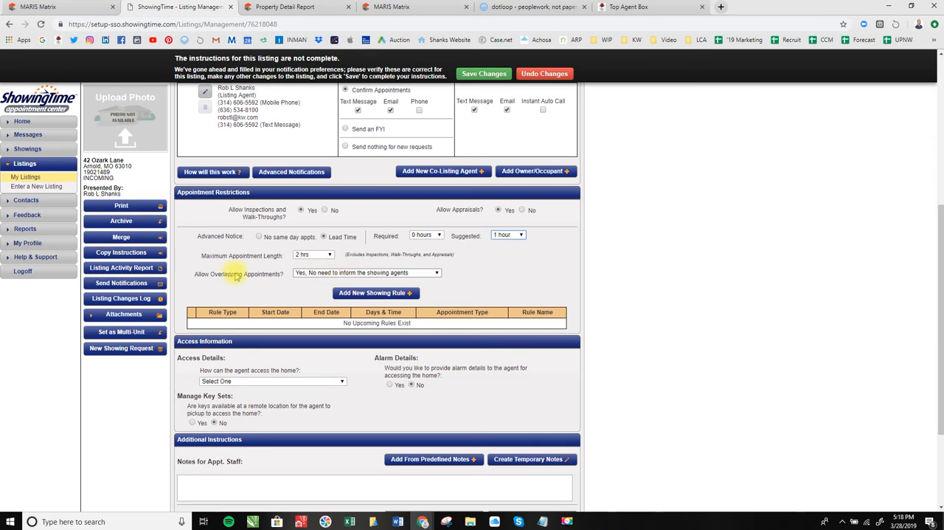
Set the home access method to a Combination lockbox, enter the lockbox code and set its location to Front Door
scroll(295, 303, "down", 1)
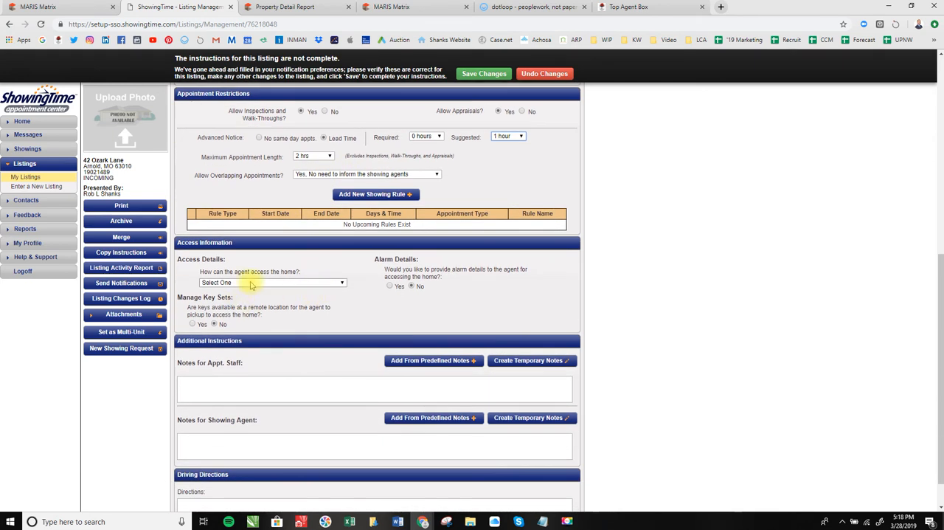
left_click(252, 284)
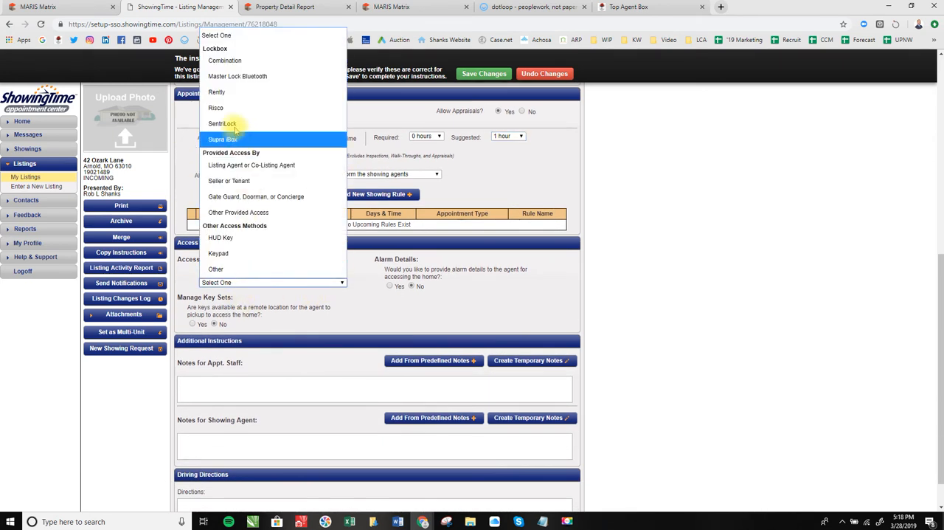
left_click(238, 61)
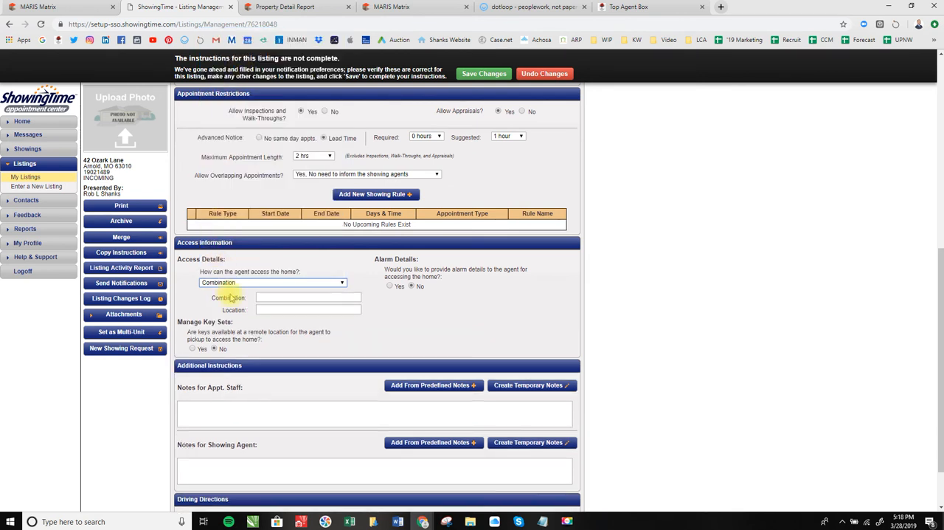
left_click(267, 298)
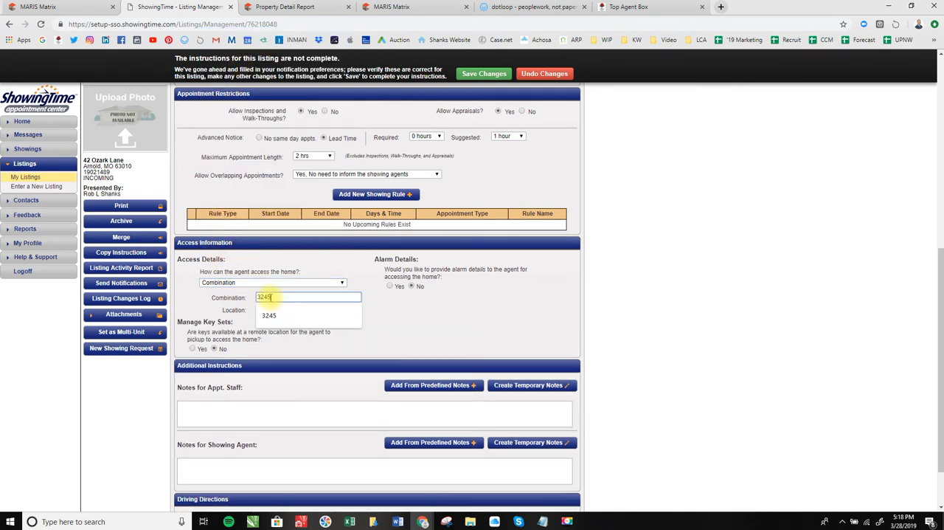
key("Tab")
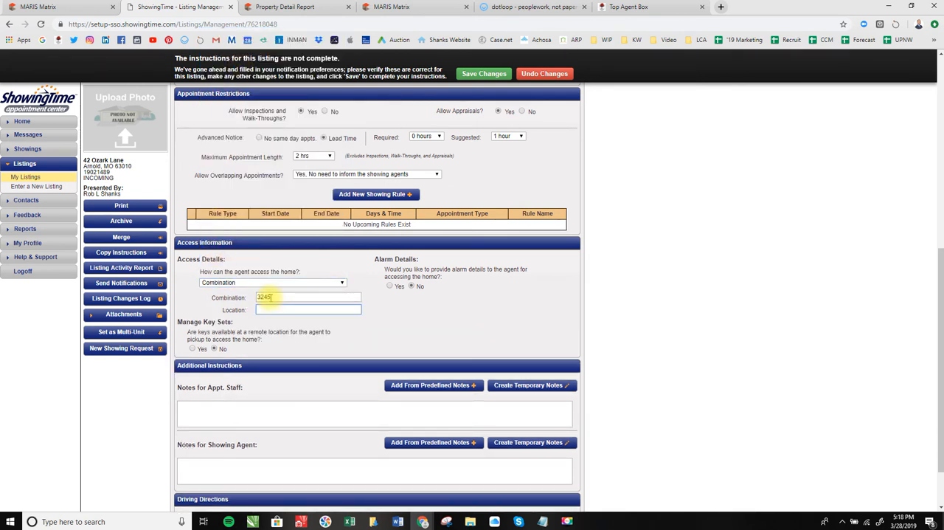
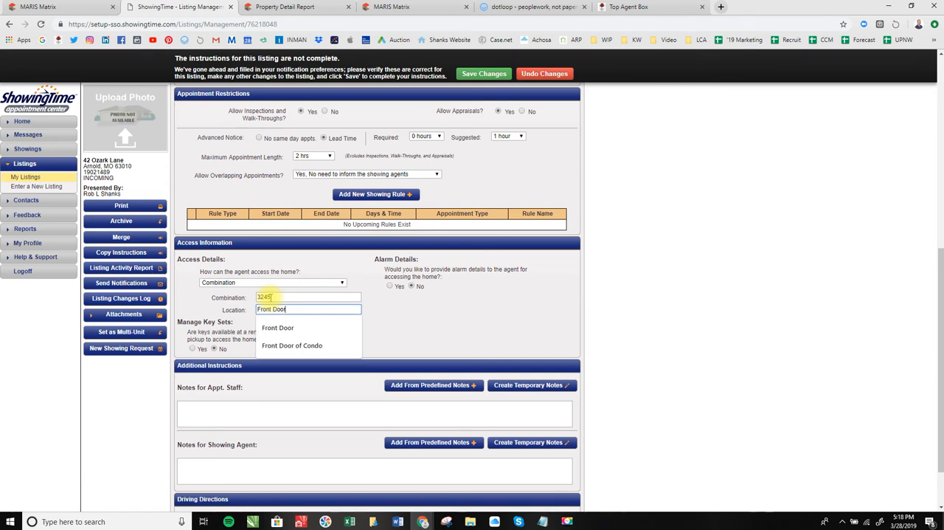
left_click(419, 308)
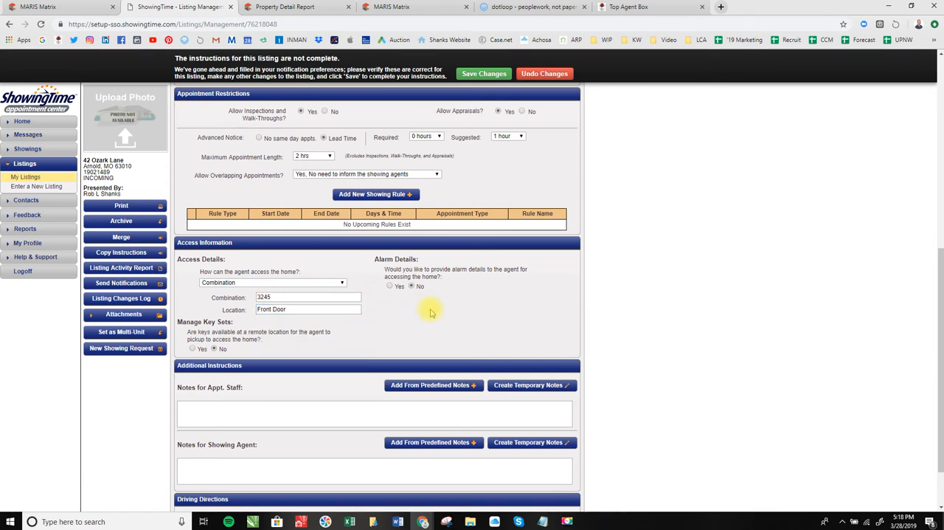
Save the listing's showing instructions, and close the ShowingTime and Property Detail Report pages
scroll(454, 309, "down", 2)
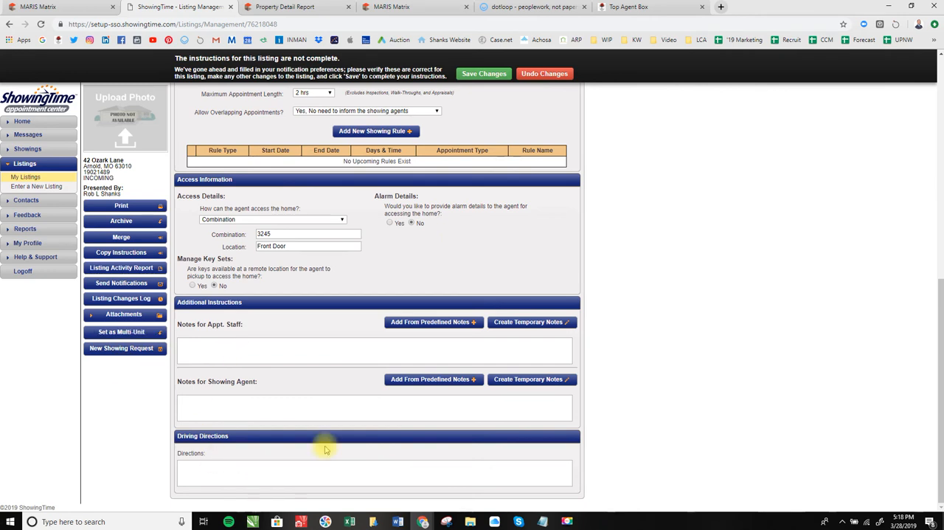
scroll(319, 345, "up", 7)
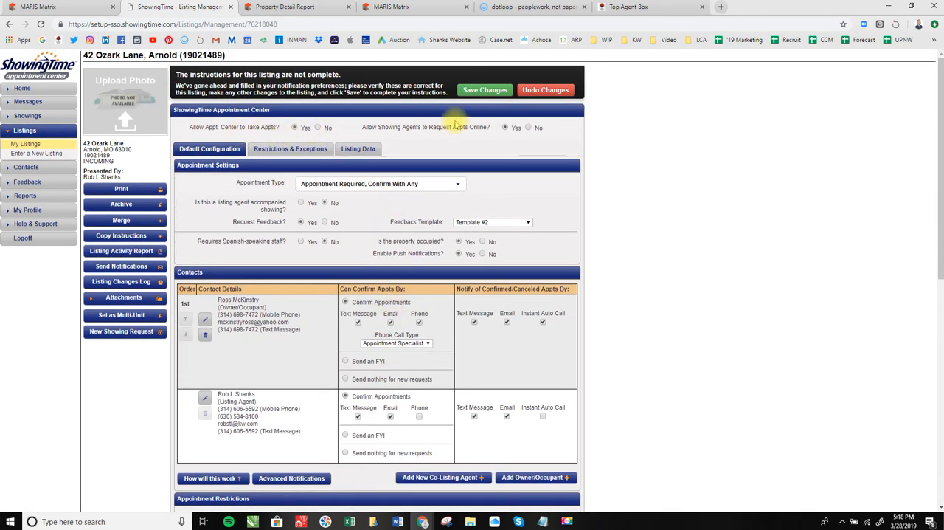
left_click(485, 89)
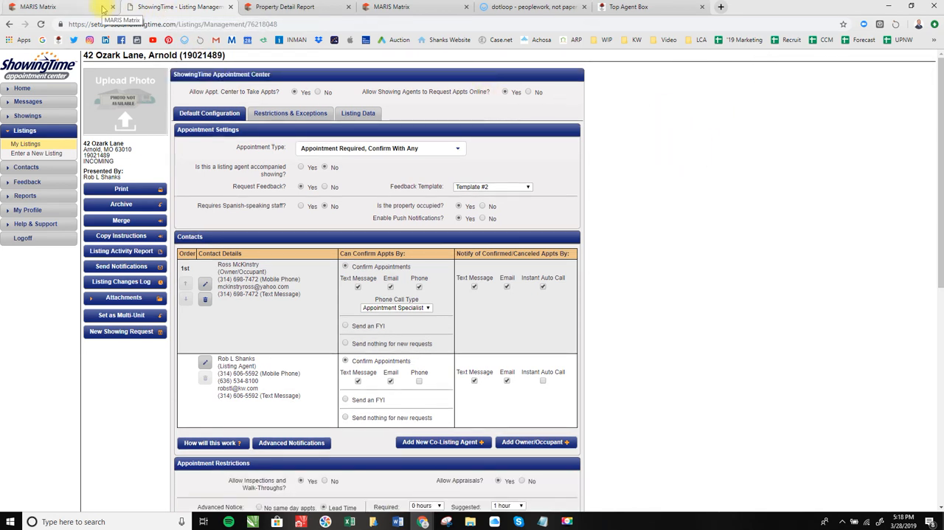
left_click(230, 7)
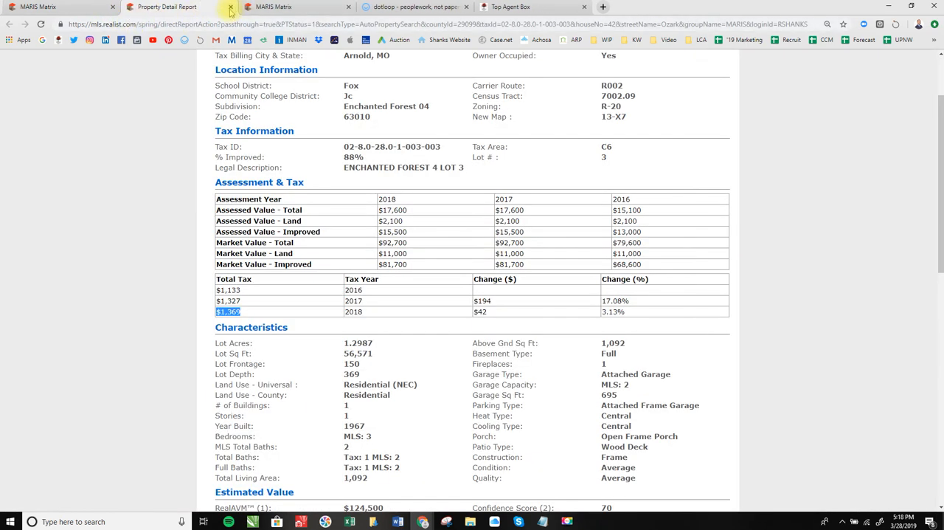
left_click(230, 8)
Open the listing's full report from MARIS Matrix, examine all its photos in order, and close the report
left_click(91, 11)
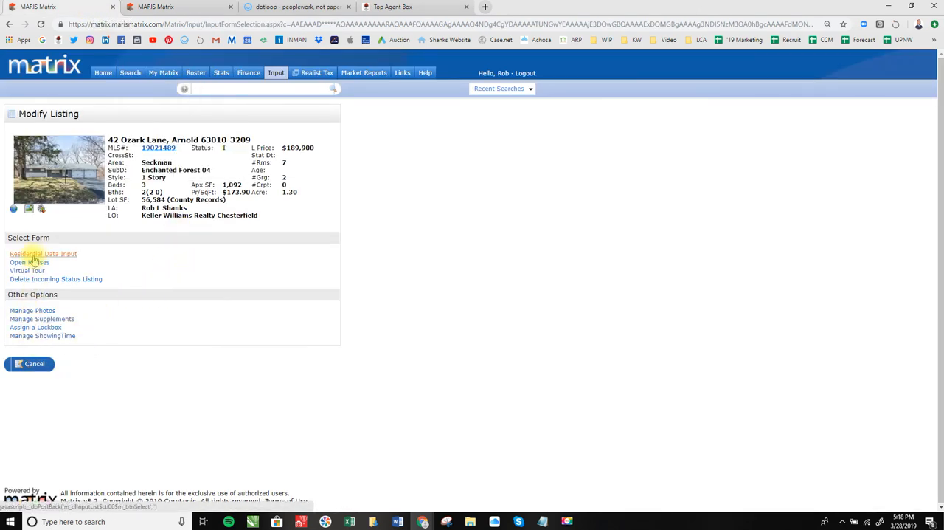
left_click(158, 147)
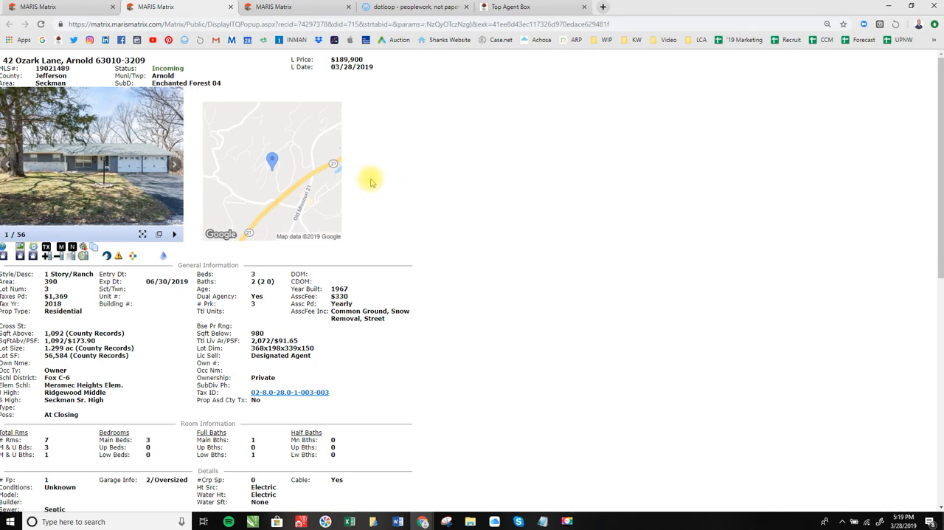
left_click(160, 239)
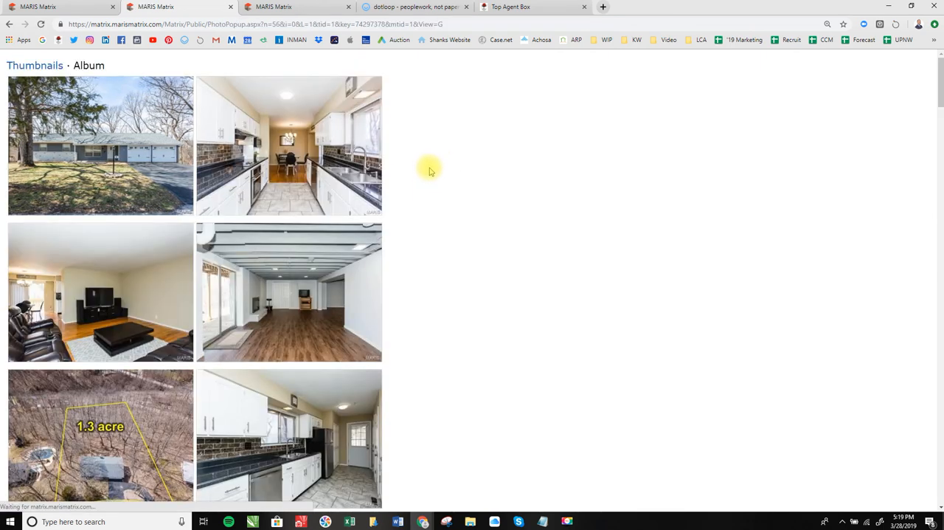
scroll(429, 168, "down", 3)
scroll(431, 170, "down", 20)
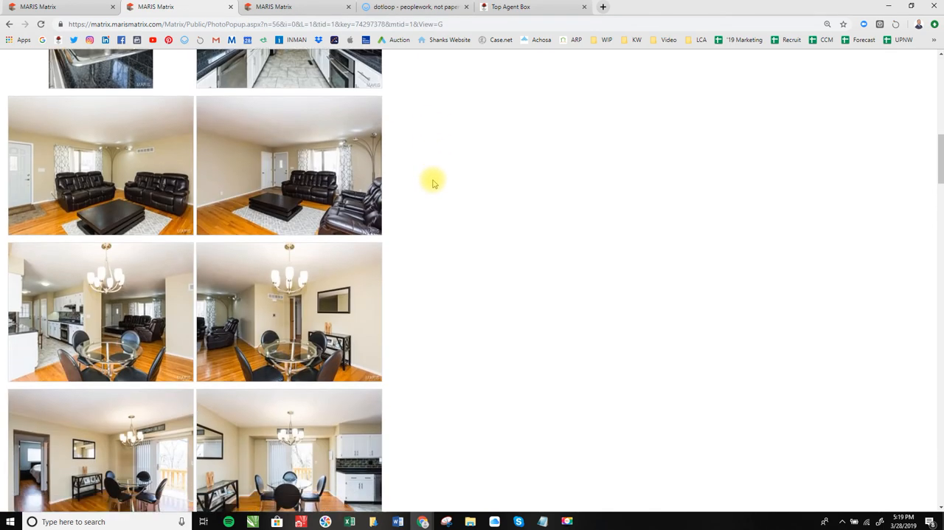
scroll(433, 183, "down", 3)
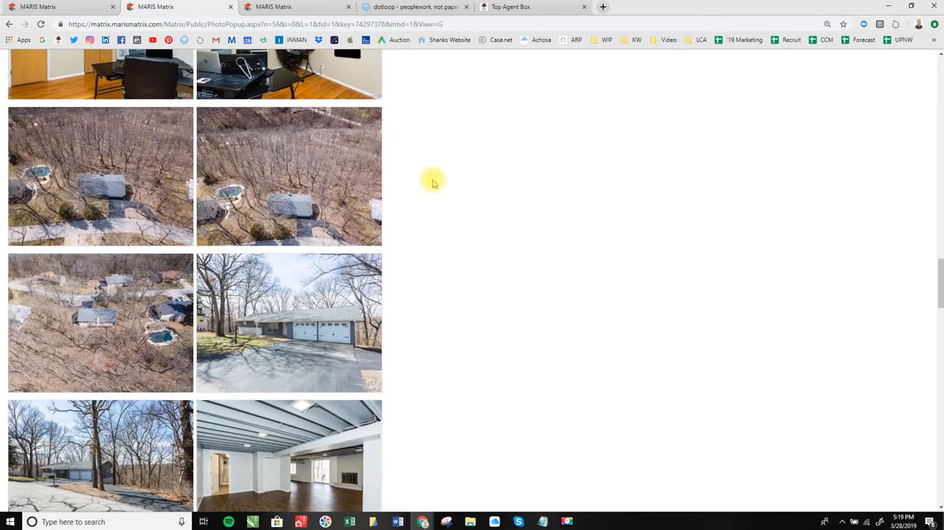
scroll(436, 295, "down", 20)
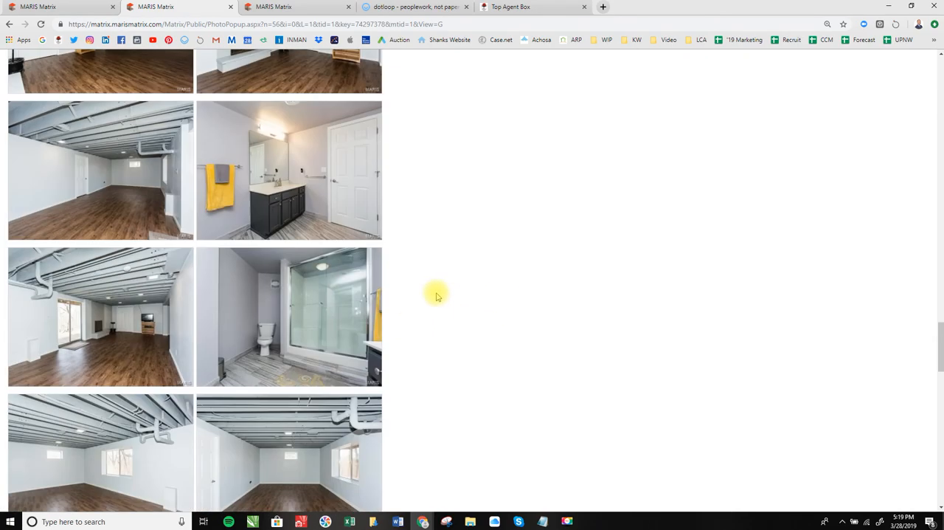
scroll(434, 296, "down", 3)
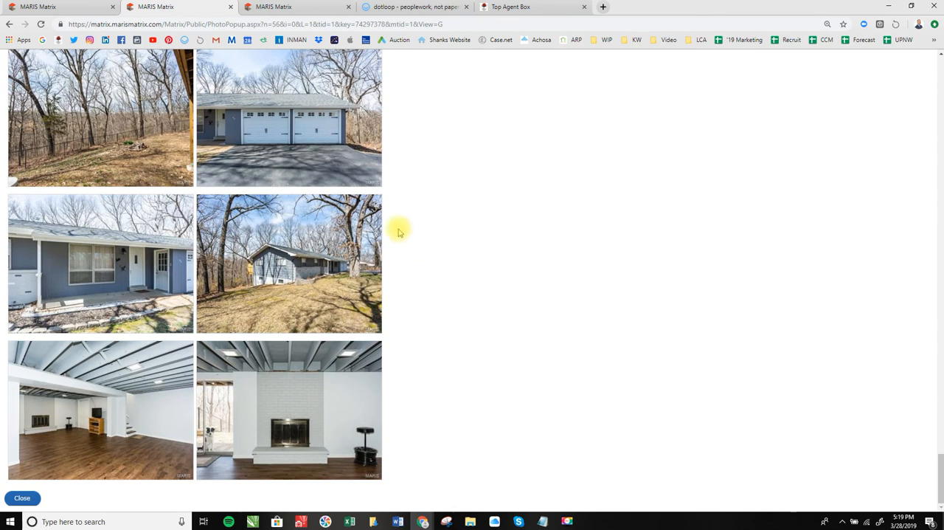
left_click(231, 9)
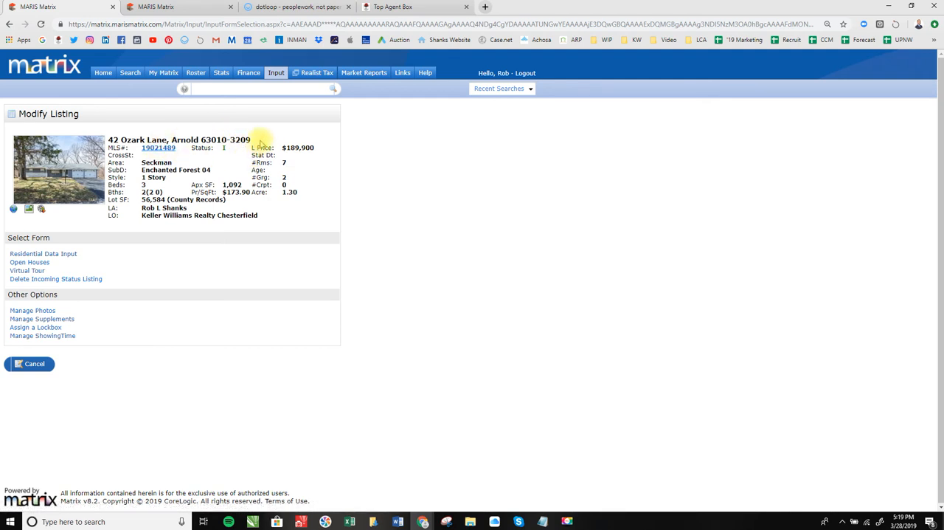
Close the search results page showing another agent's earlier listing of the property and return to the listing being modified
left_click(206, 7)
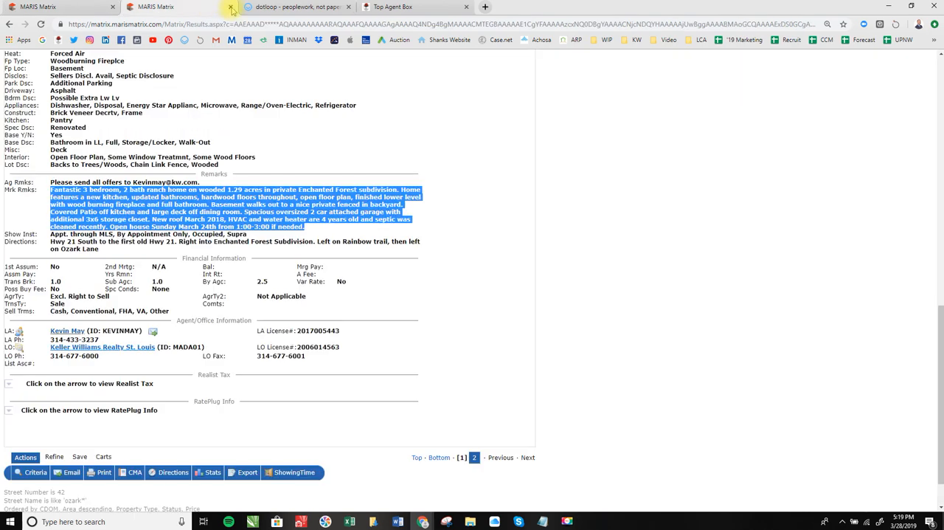
left_click(231, 7)
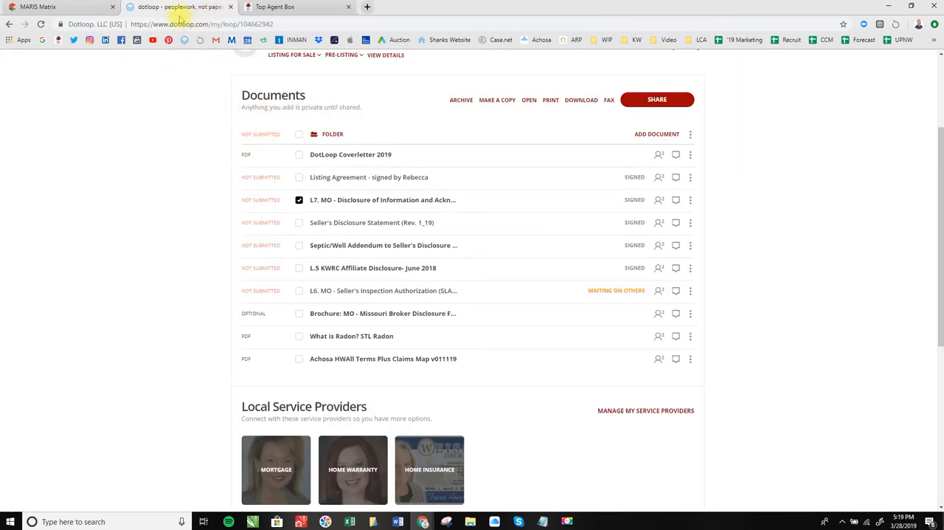
left_click(99, 9)
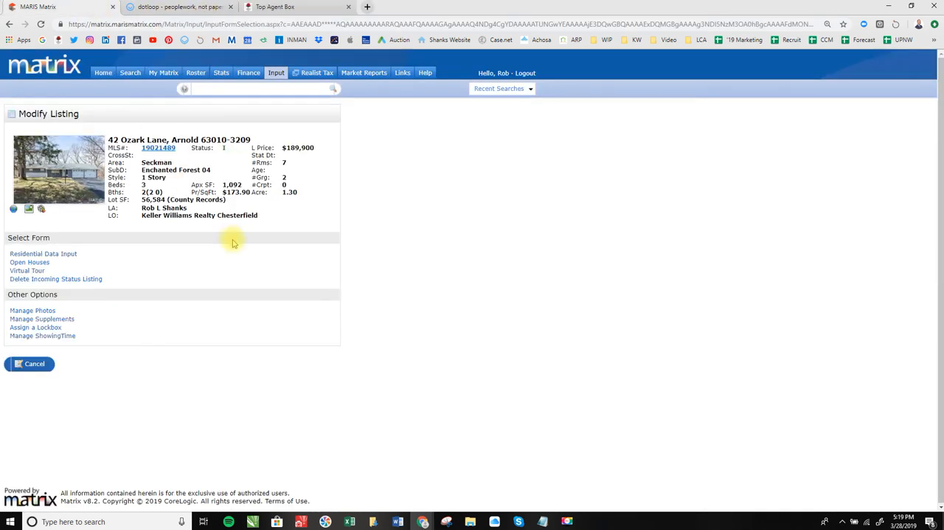
Open the listing's full report, look through all its photos as a gallery, and close the photo page
left_click(156, 149)
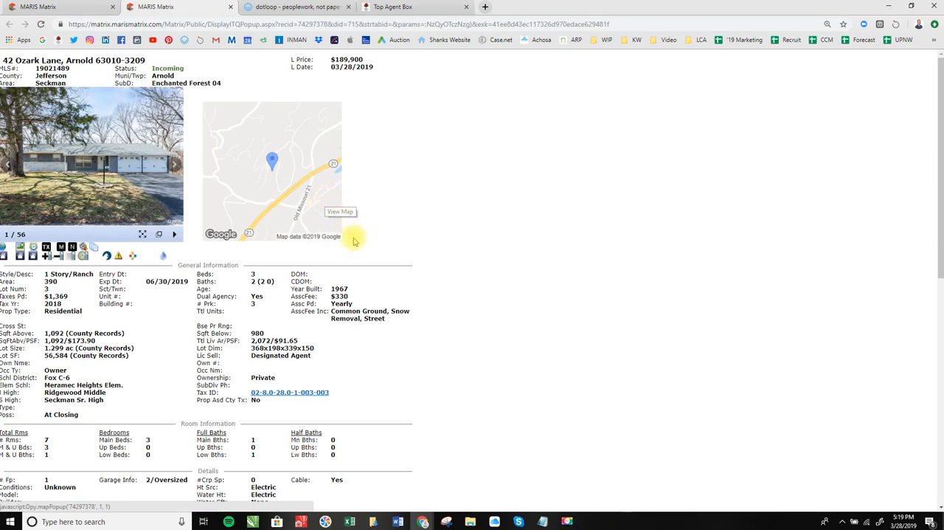
left_click(160, 234)
scroll(415, 183, "down", 4)
scroll(415, 184, "up", 4)
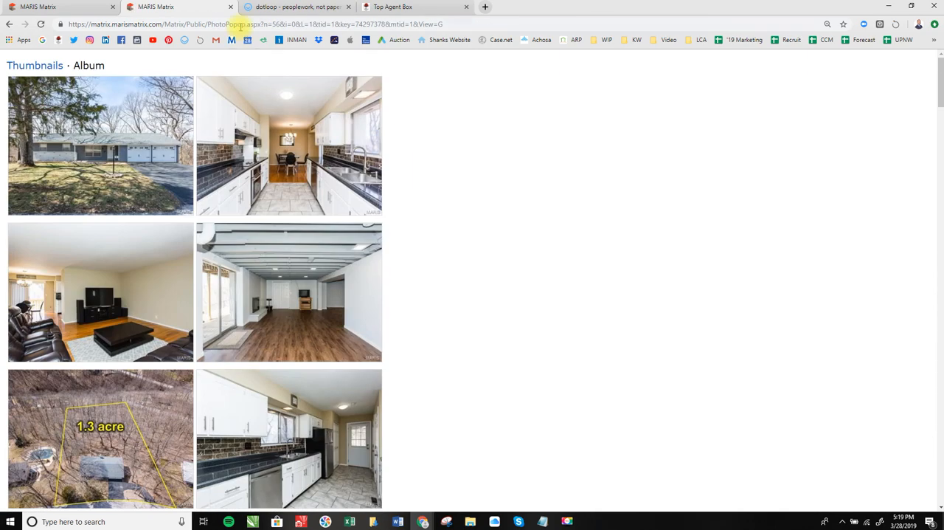
left_click(230, 7)
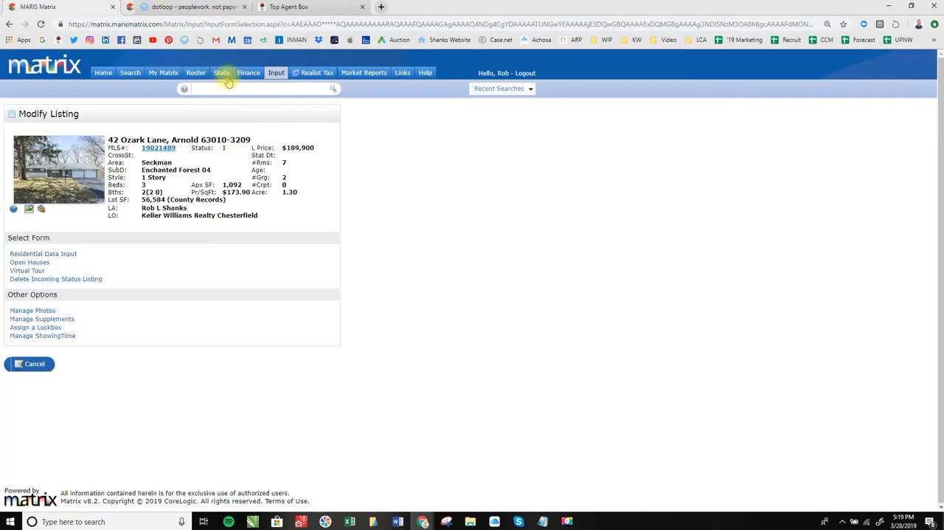
Reopen the listing's report, examine its remarks, financial and agent information, and close the report
left_click(160, 149)
scroll(255, 182, "down", 10)
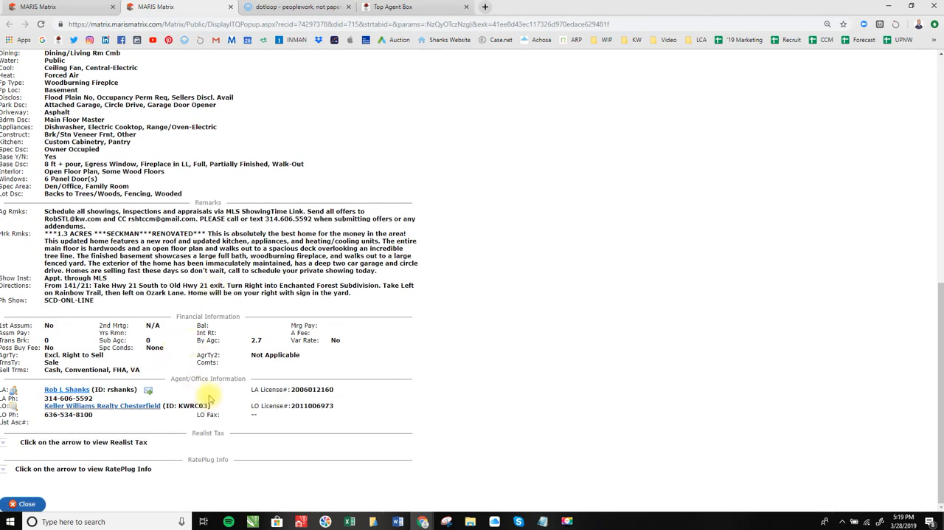
scroll(209, 398, "up", 10)
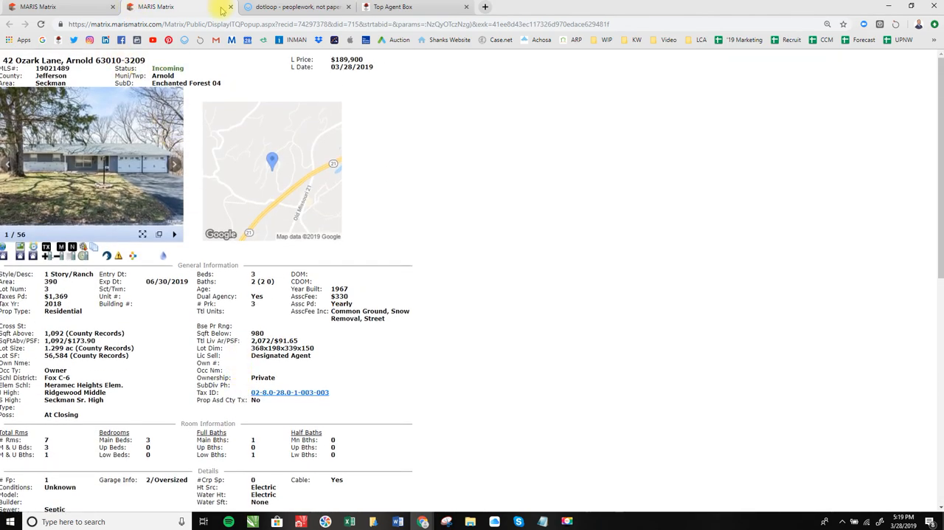
left_click(231, 9)
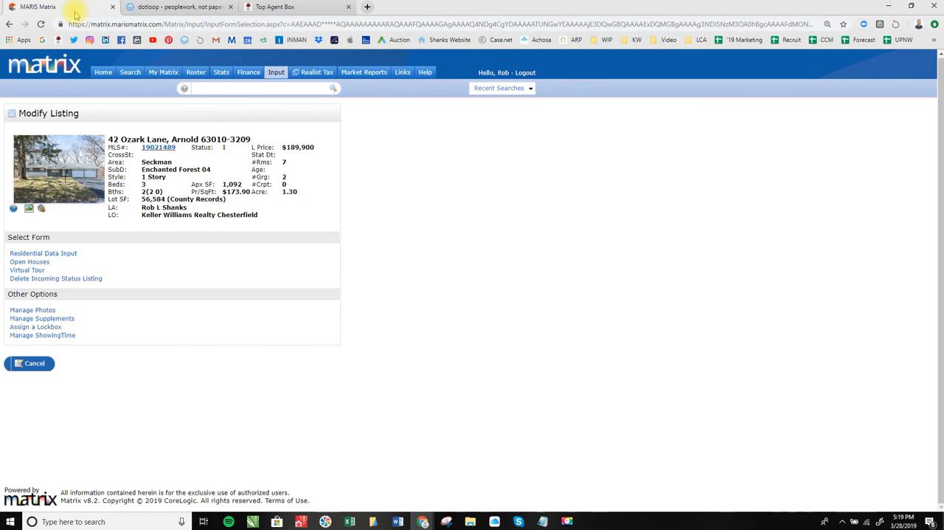
Switch the agent's own listings to My Incoming Listings and open the detail view of the incoming residential listing
left_click(99, 71)
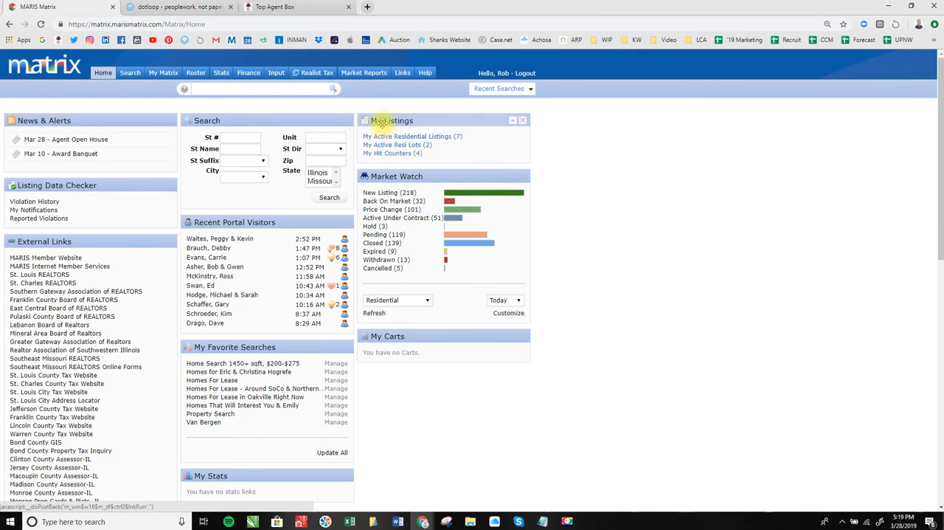
left_click(404, 137)
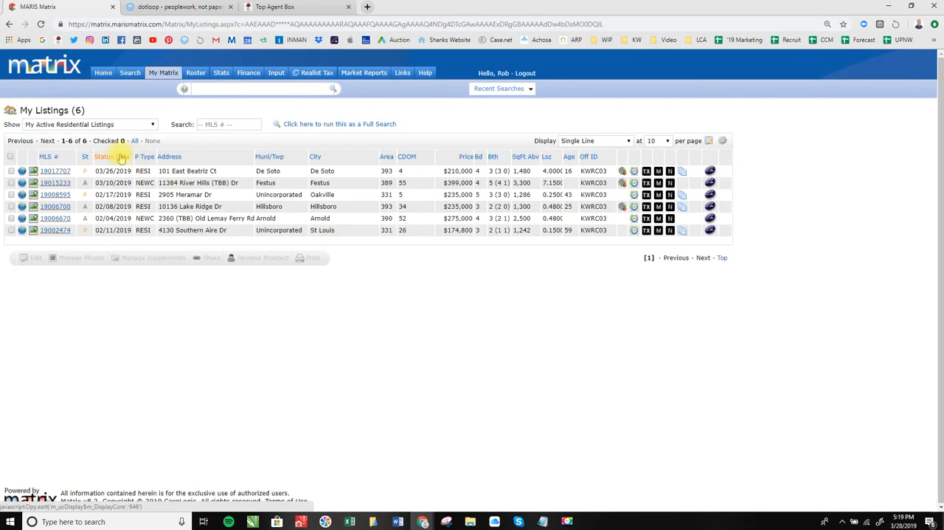
left_click(118, 125)
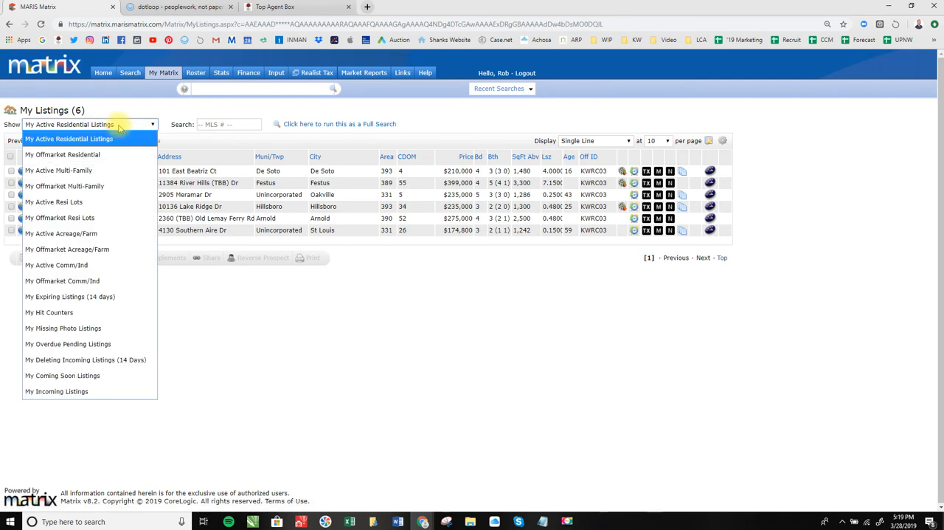
left_click(79, 393)
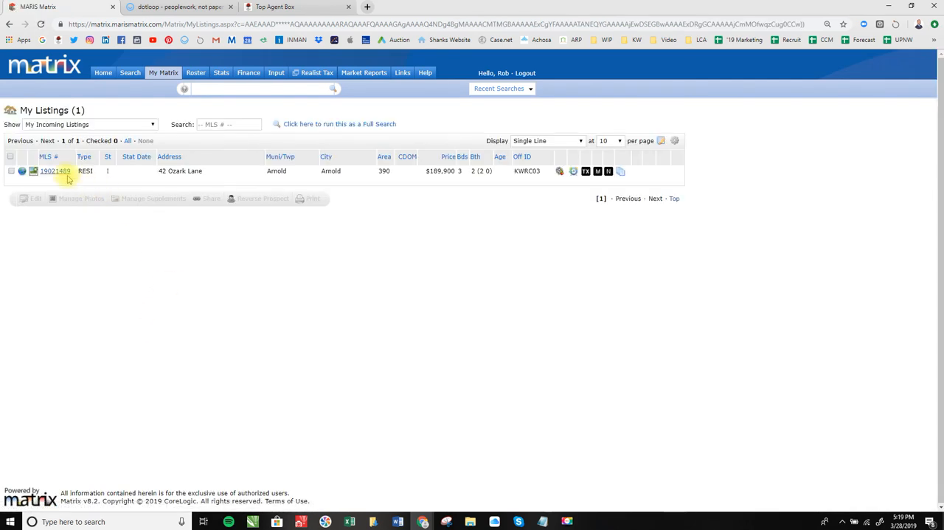
left_click(59, 171)
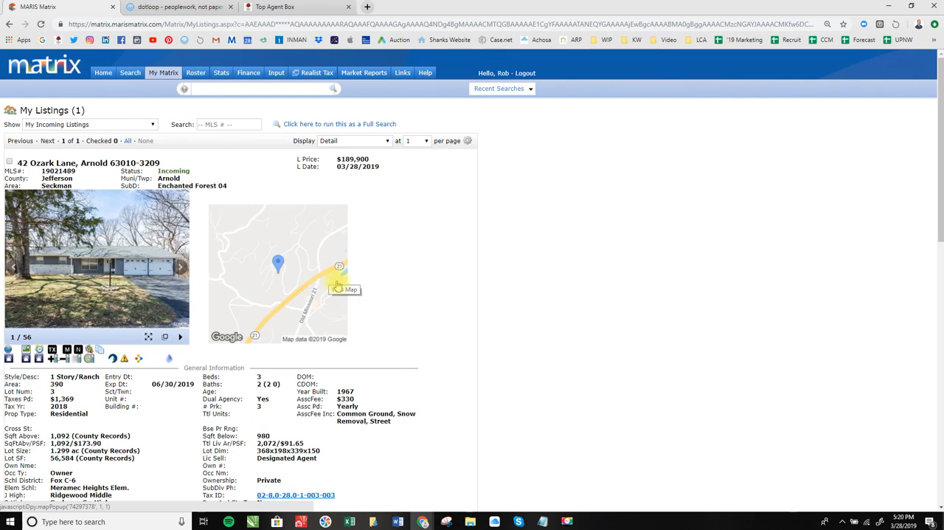
Try to share the incoming listing from its detail view
scroll(336, 286, "down", 15)
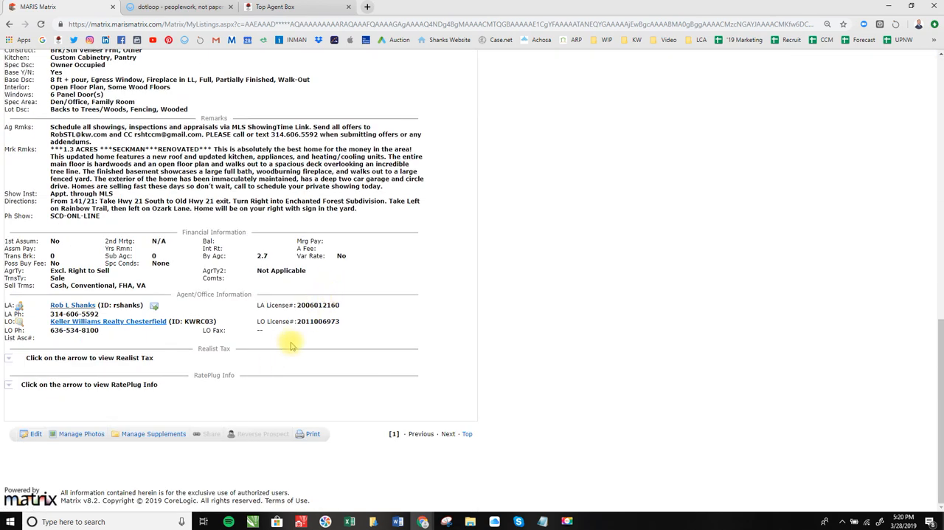
left_click(209, 433)
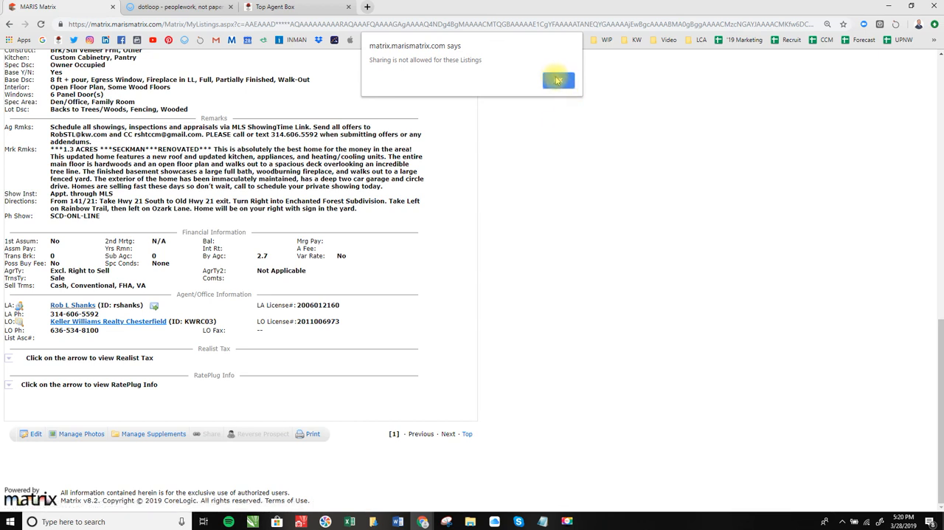
left_click(557, 78)
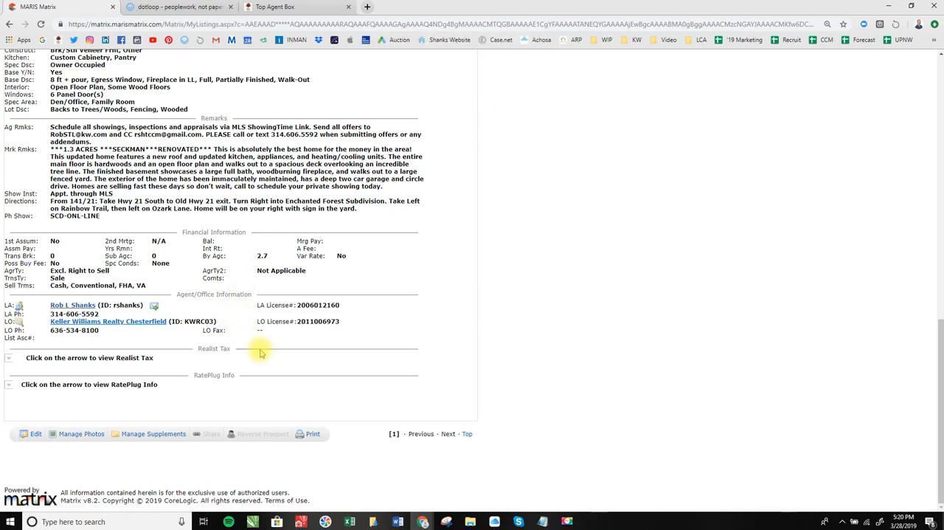
Generate a PDF of the incoming listing in the Customer Detail with Pics format and examine all its pages
left_click(312, 435)
scroll(81, 265, "down", 3)
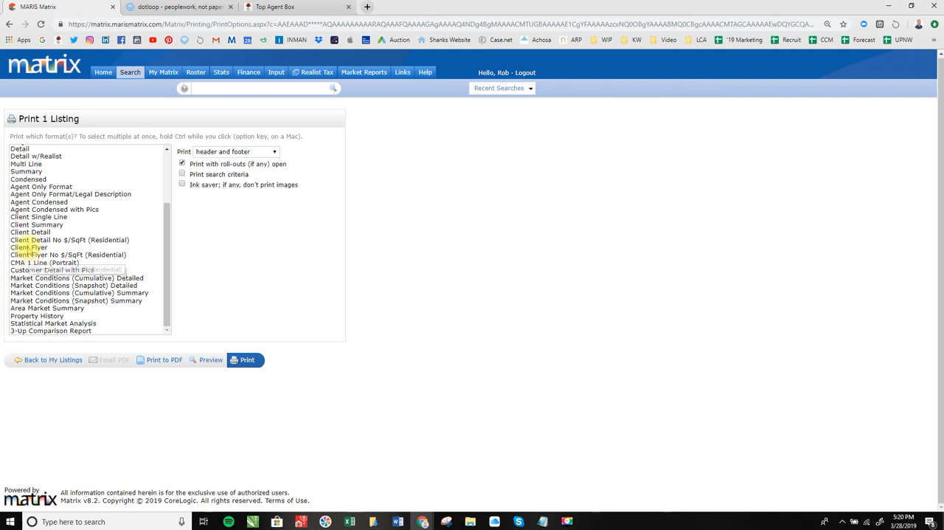
left_click(48, 270)
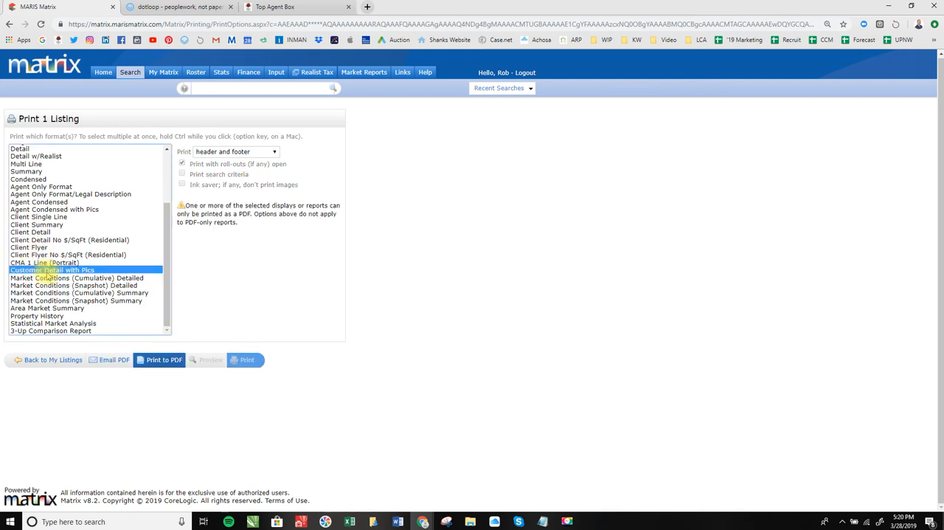
left_click(167, 360)
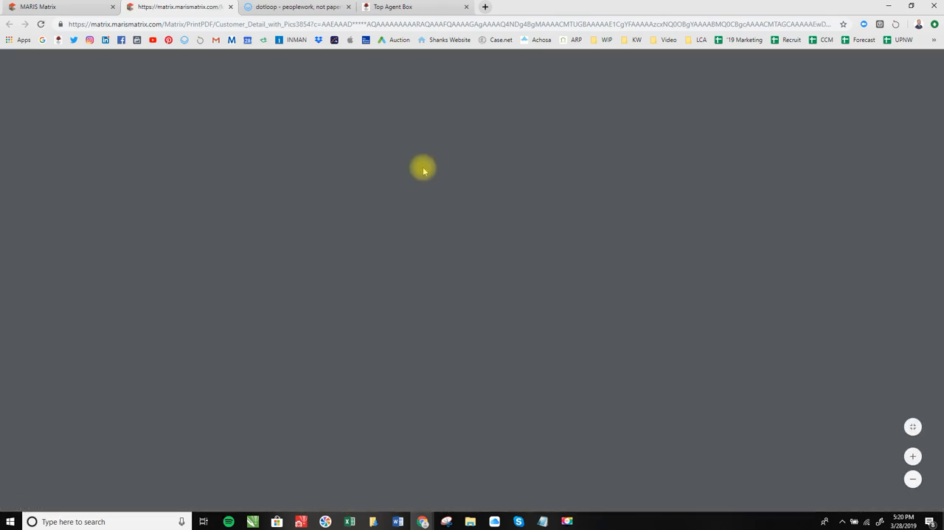
scroll(470, 177, "down", 15)
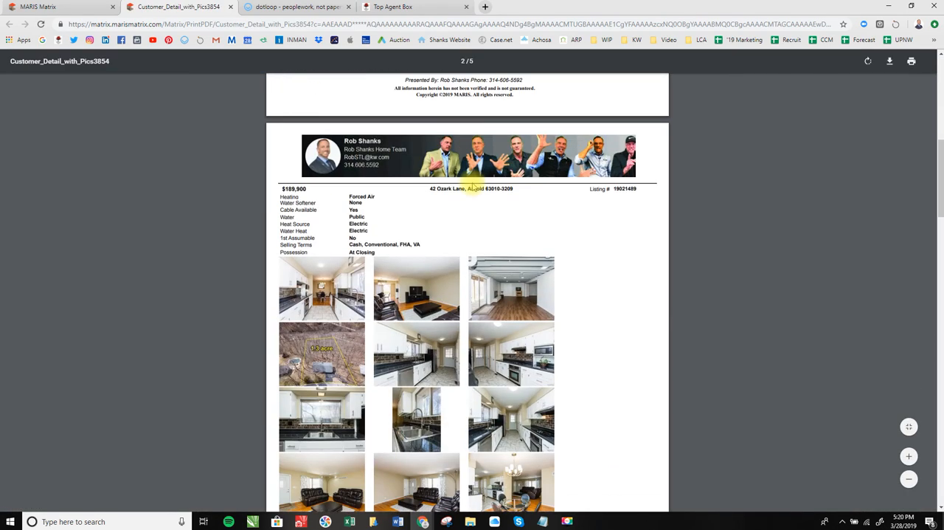
scroll(473, 186, "down", 10)
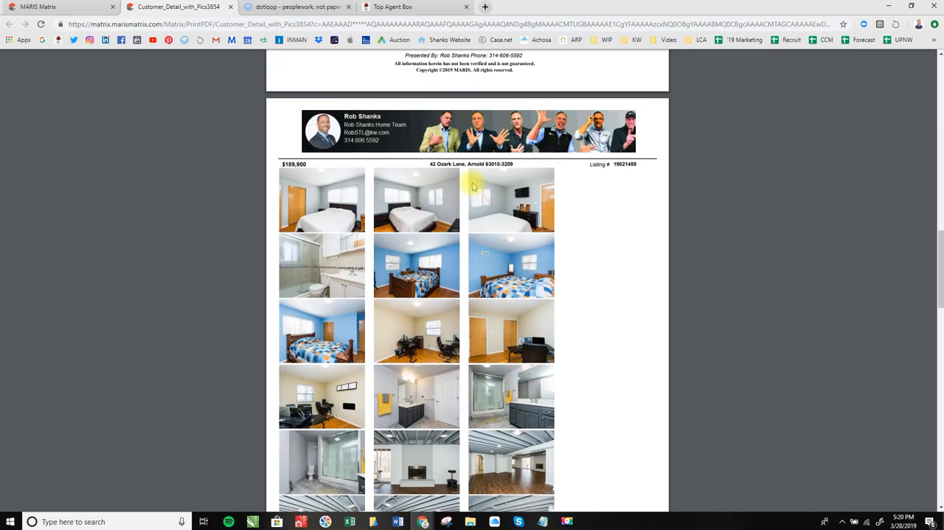
scroll(473, 186, "down", 5)
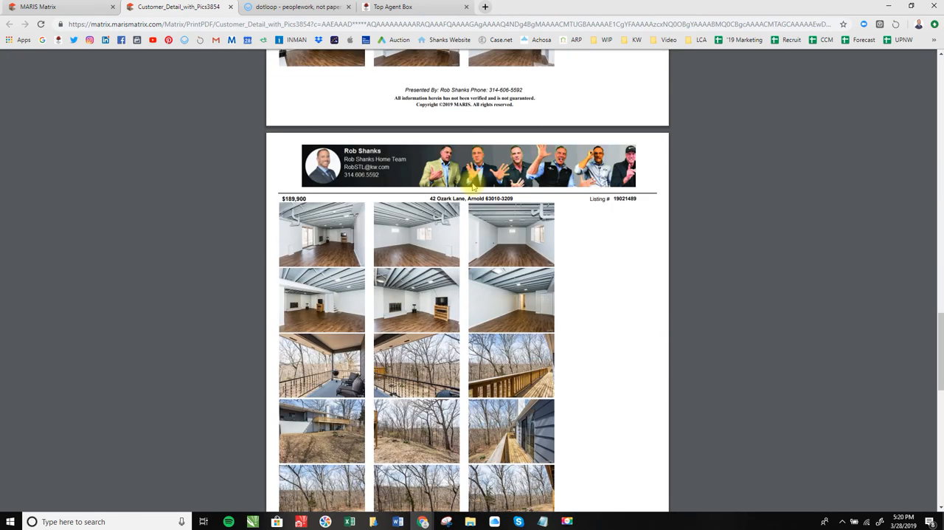
scroll(473, 187, "down", 10)
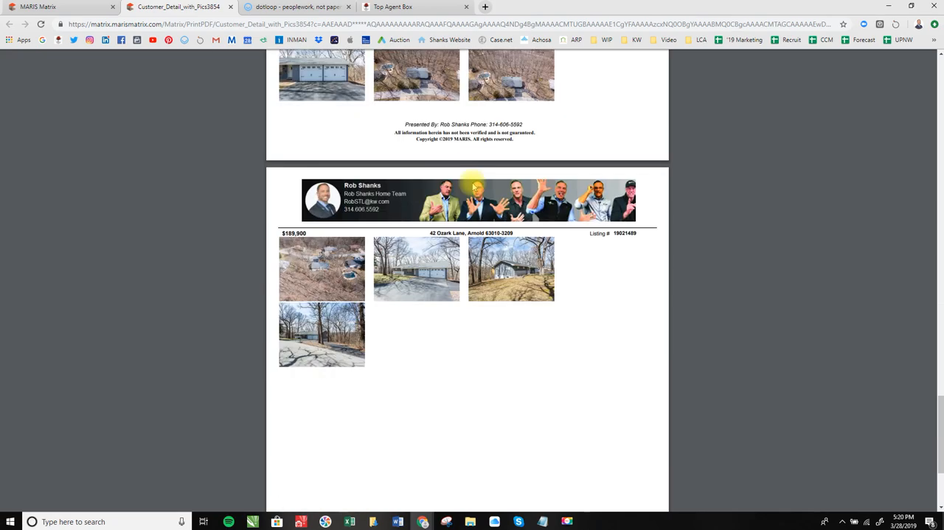
scroll(473, 187, "up", 20)
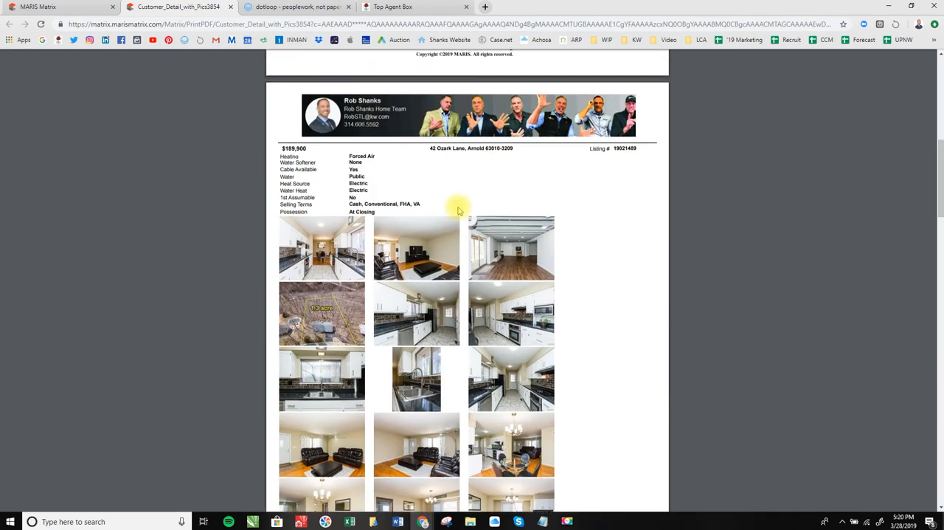
scroll(457, 211, "up", 10)
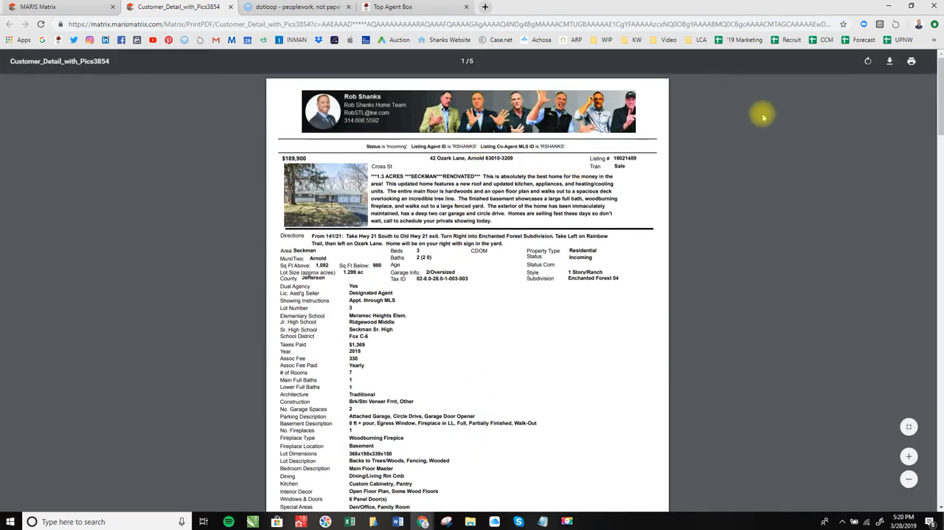
Save the PDF in Downloads, named with the property's short street address followed by "MACD 02819", and check the saved copy
left_click(890, 65)
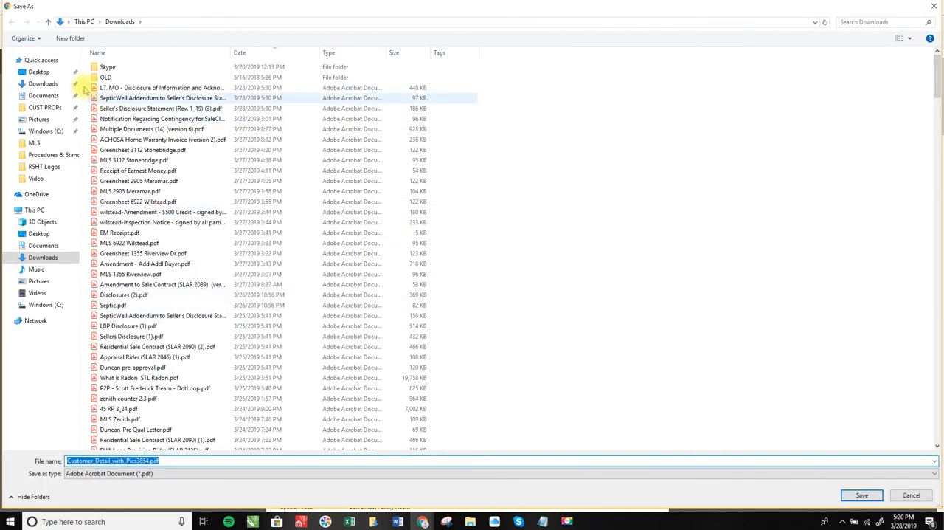
left_click(41, 72)
left_click(43, 84)
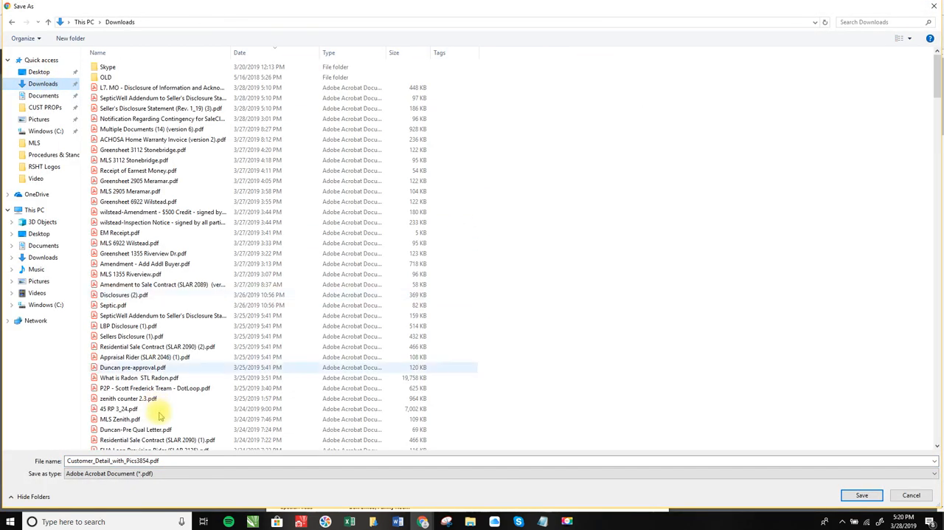
double_click(179, 461)
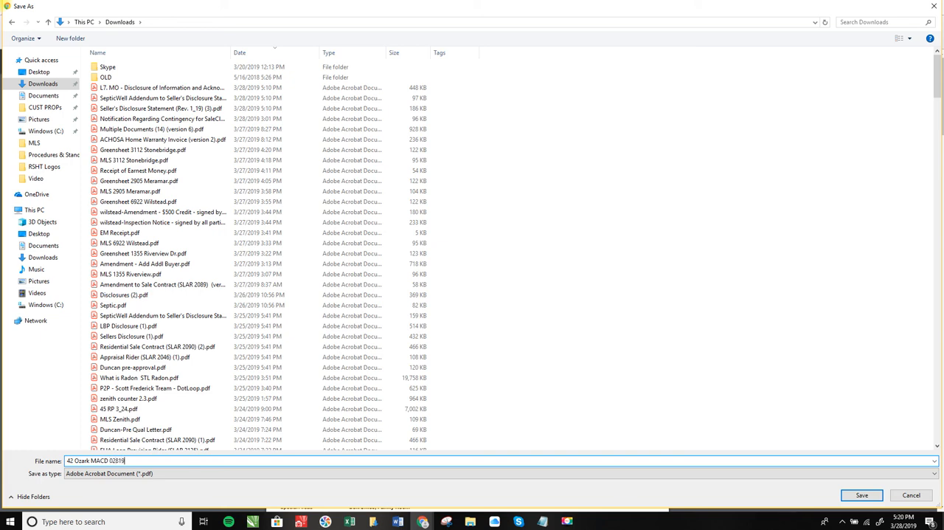
key("Return")
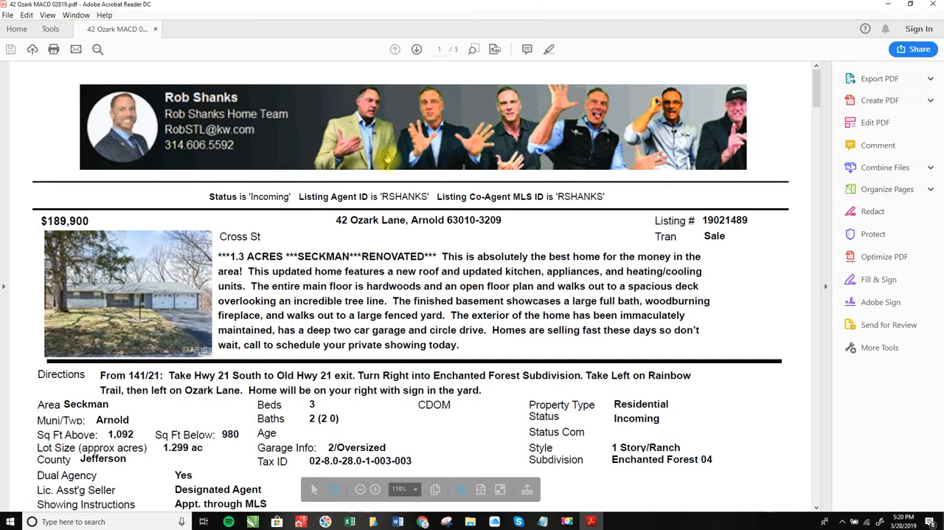
scroll(431, 171, "down", 2)
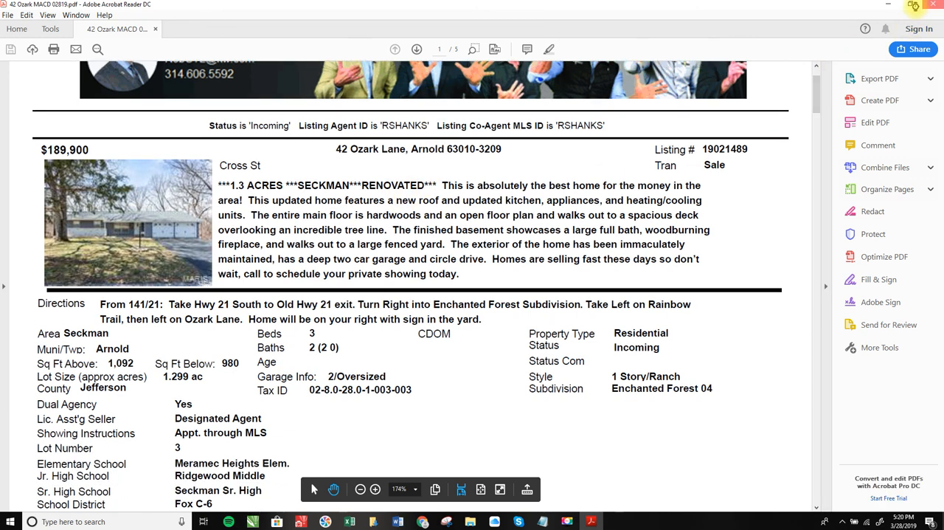
left_click(914, 5)
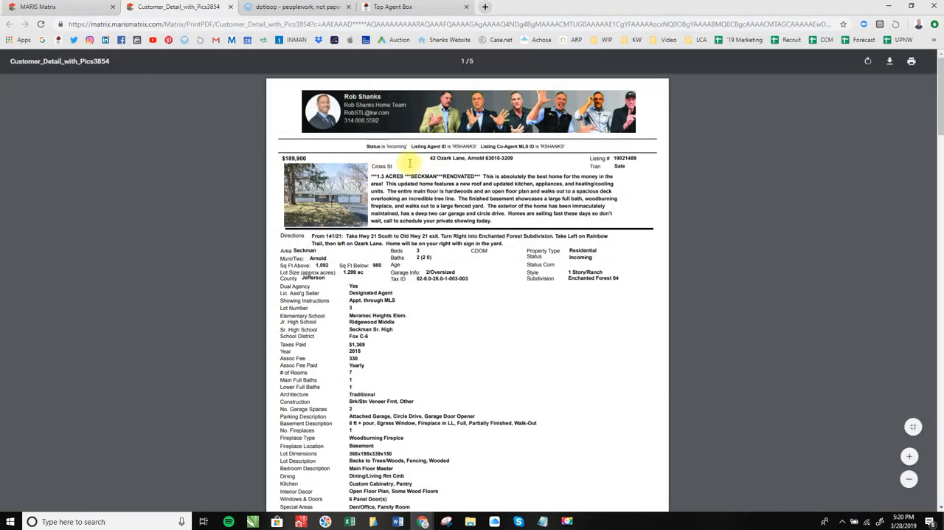
Open Gmail in a new browser tab and start an e-mail addressed to the client and the assistant contact
left_click(485, 6)
left_click(215, 39)
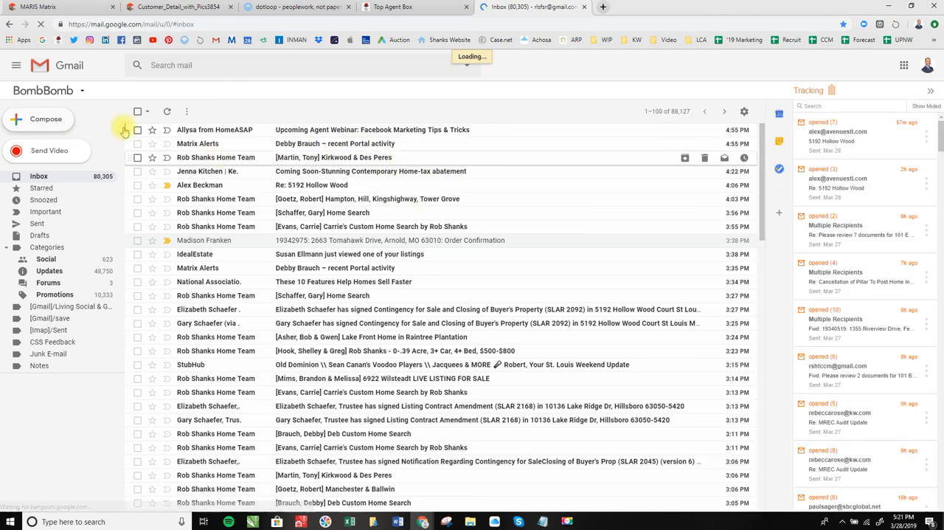
left_click(47, 123)
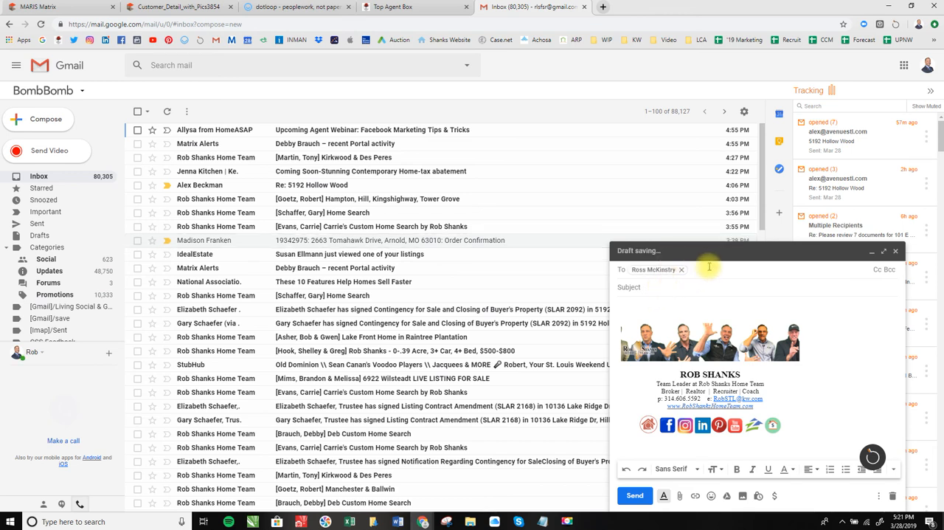
type("rsht")
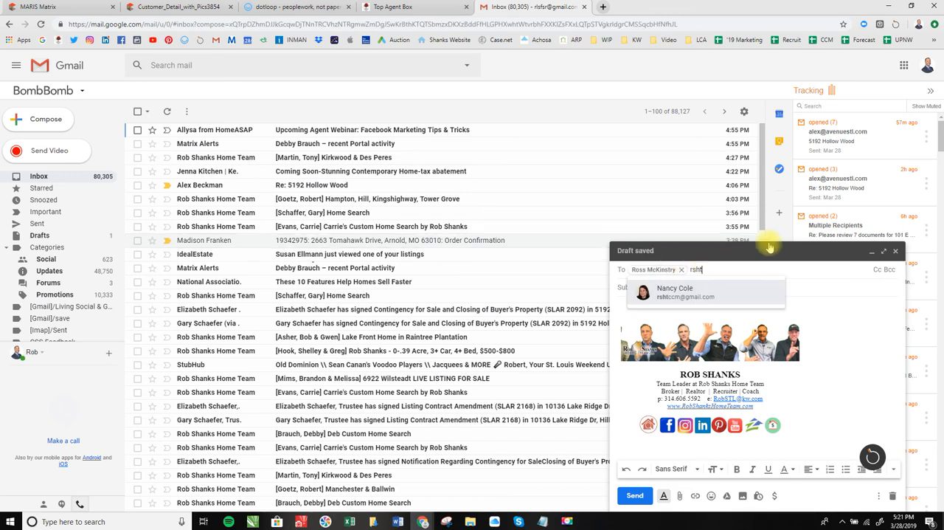
left_click(690, 295)
Set the e-mail subject to the property's short street address followed by "- MACD"
left_click(666, 287)
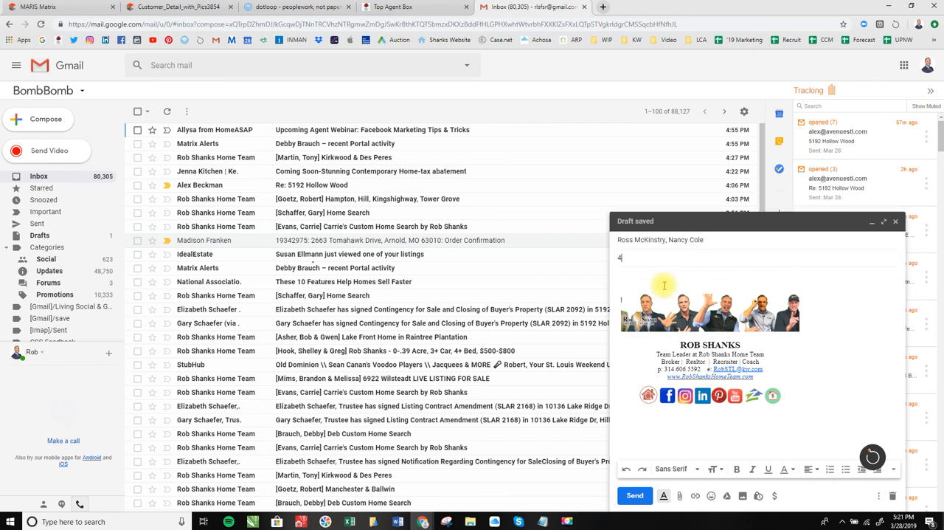
key("Tab")
Greet the client by first name and begin the message with "Your listing is just about ready to go live!"
type("H")
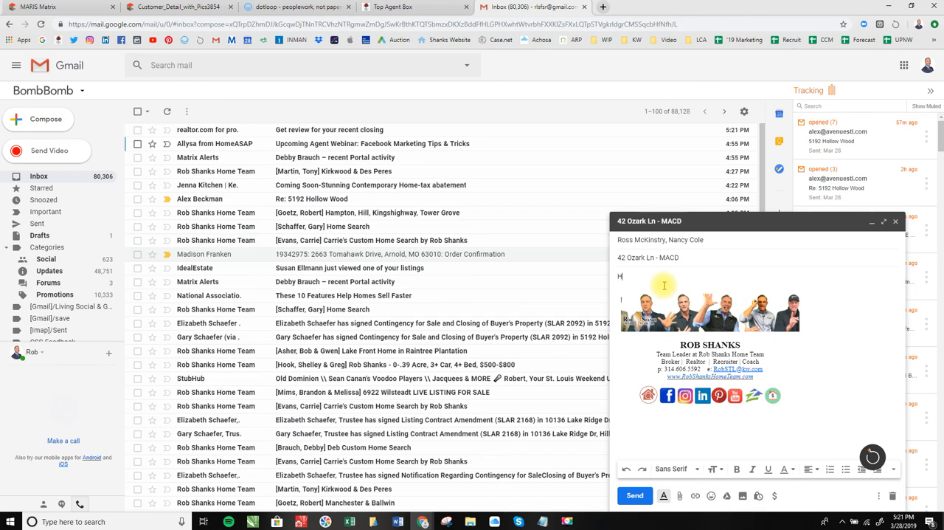
type("ello Ross,")
key("Return")
key("Return")
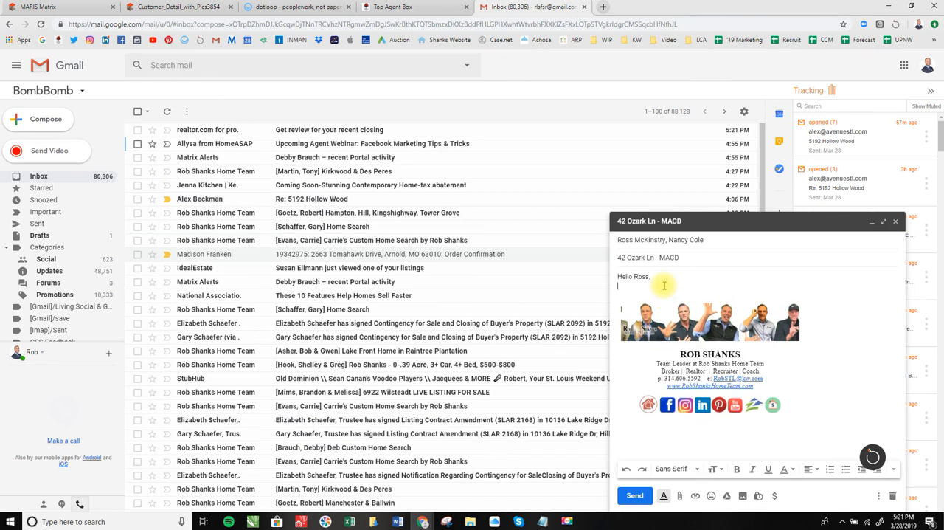
type("You")
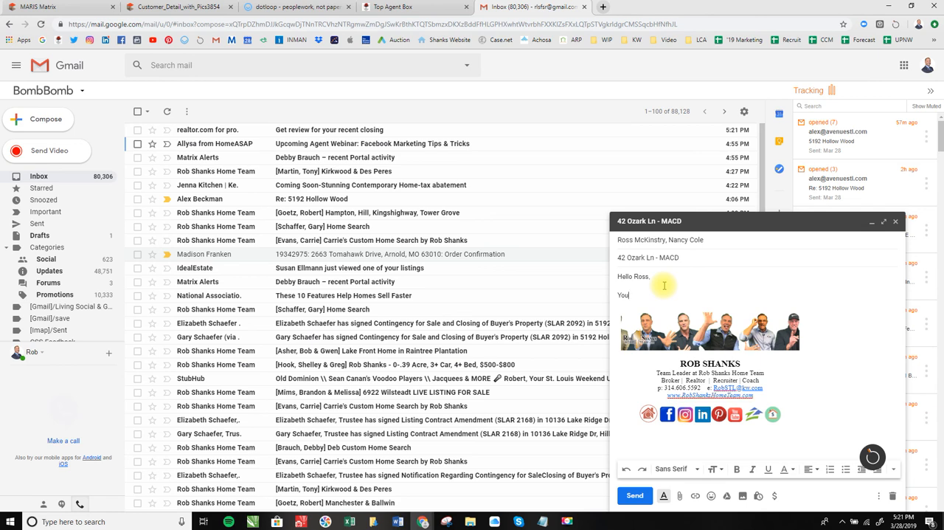
type("r listing is just about ready to go live!  I've atta")
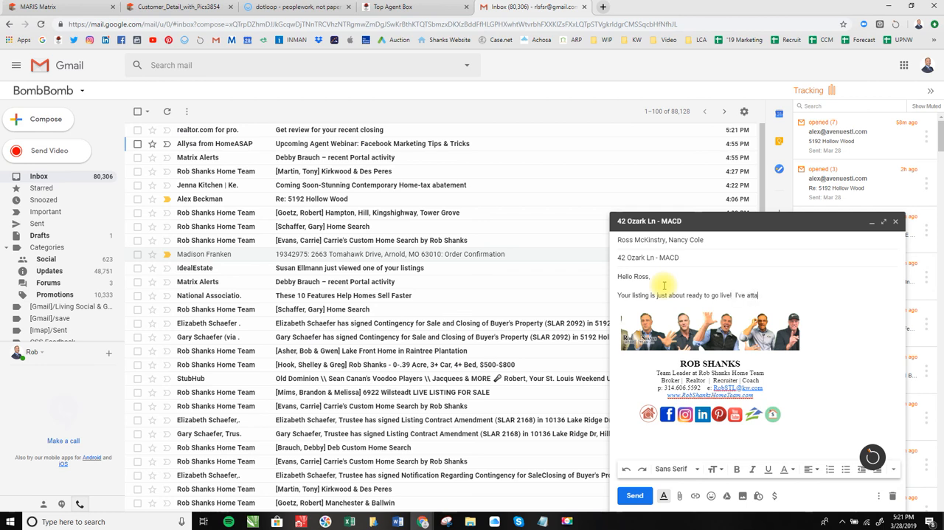
type("ched a PDF document of the ")
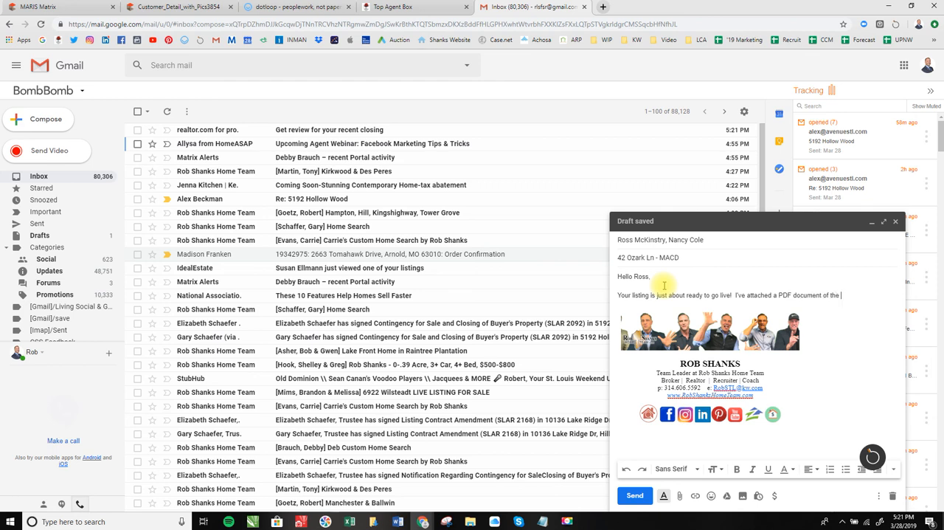
type("particulars of the property")
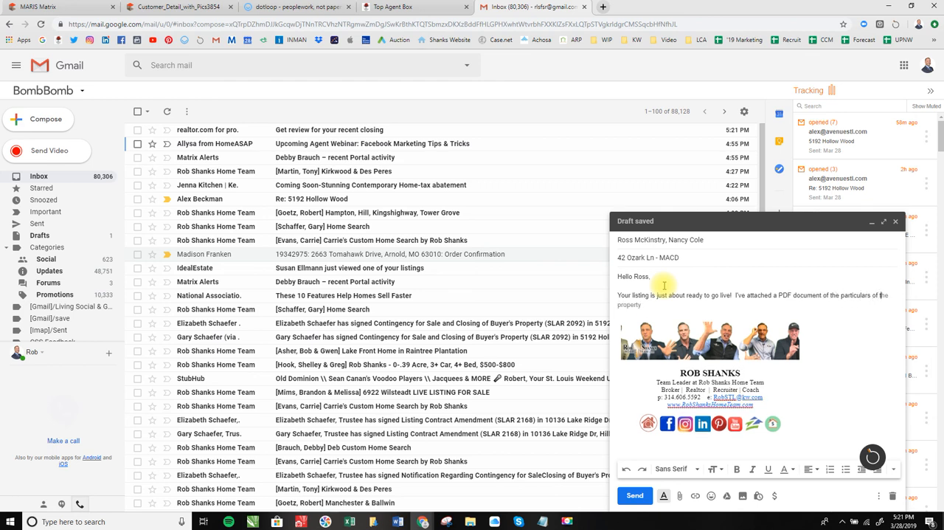
Continue with "I've attached a PDF document of the particulars of the listing including the pictures and their order."
key("BackSpace")
key("BackSpace")
key("BackSpace")
key("BackSpace")
key("BackSpace")
key("BackSpace")
key("BackSpace")
key("BackSpace")
type("listing including t")
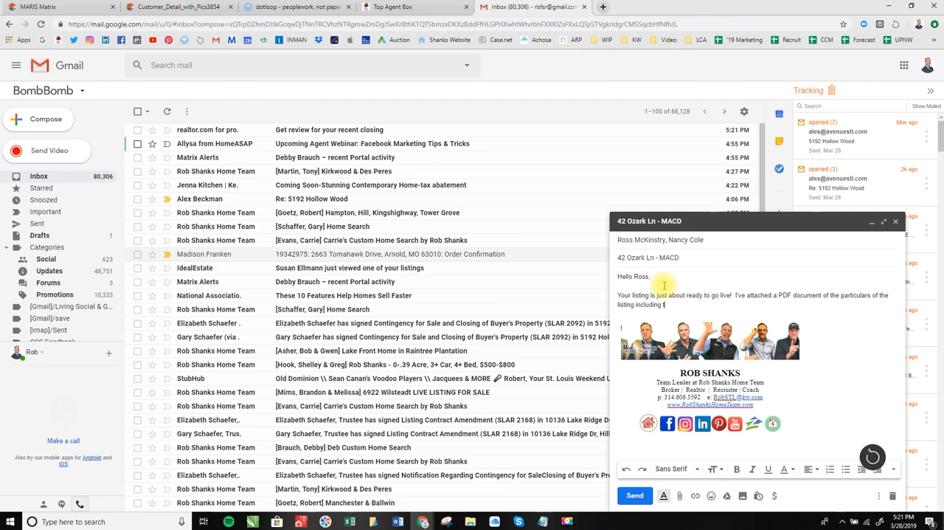
type("he piectures and their order")
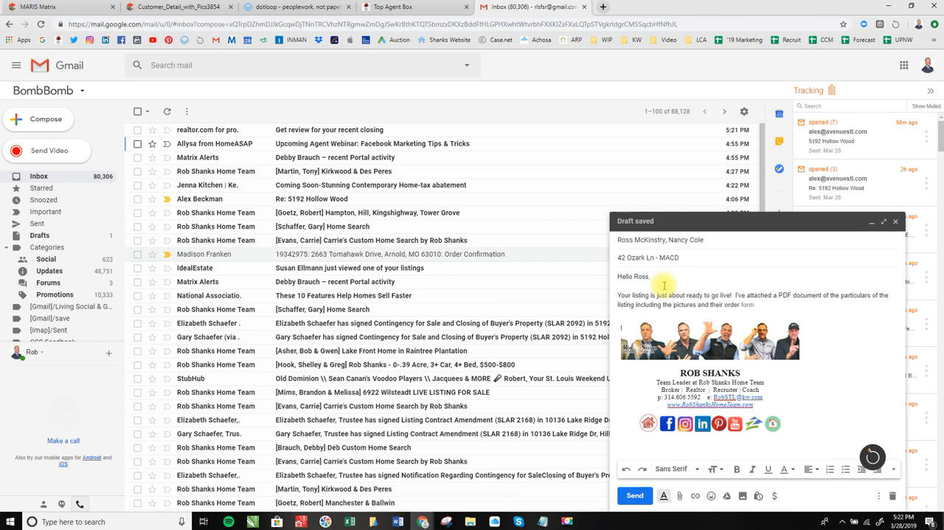
type(". The pictures on a PDF aren't the greatest bu")
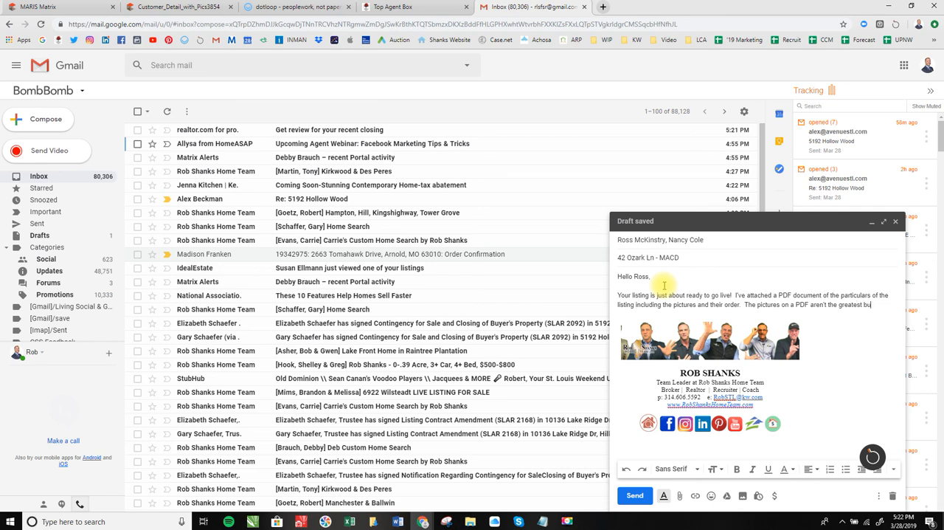
type("t they'll really POP online")
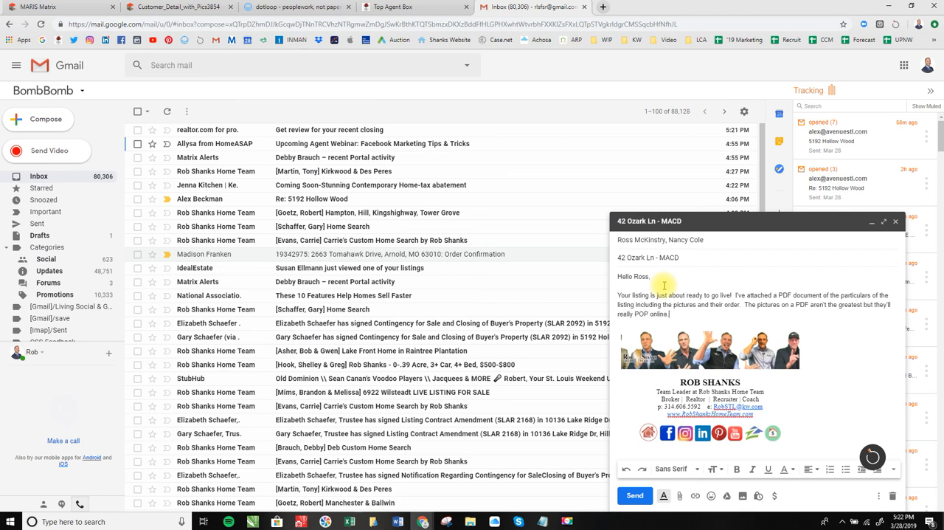
type(".  This is just for re")
type("view")
End the first paragraph with "This is just for your review and approval."
key("BackSpace")
key("BackSpace")
key("BackSpace")
key("BackSpace")
key("BackSpace")
key("BackSpace")
type("your re")
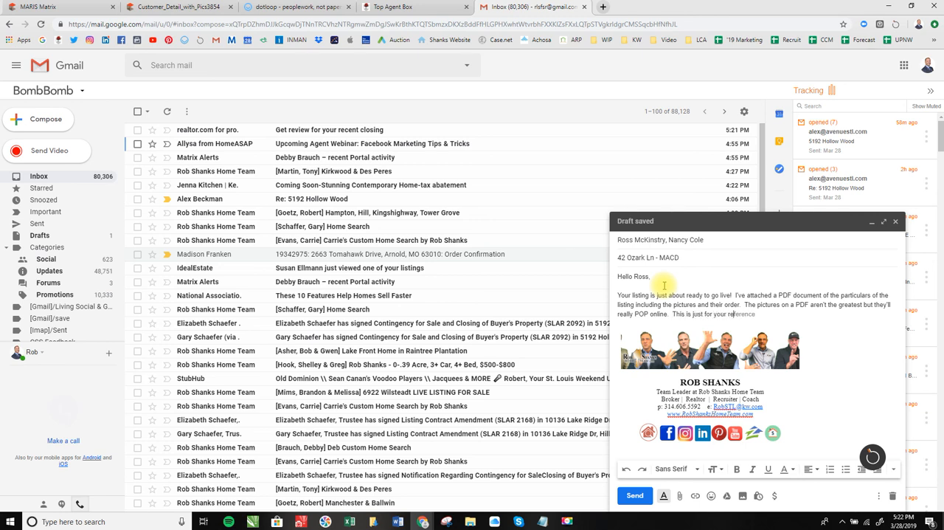
type("view and approval")
Start a second paragraph with "This process is what I call MACD or Move, Add, Change, Delete."
key("Return")
key("Return")
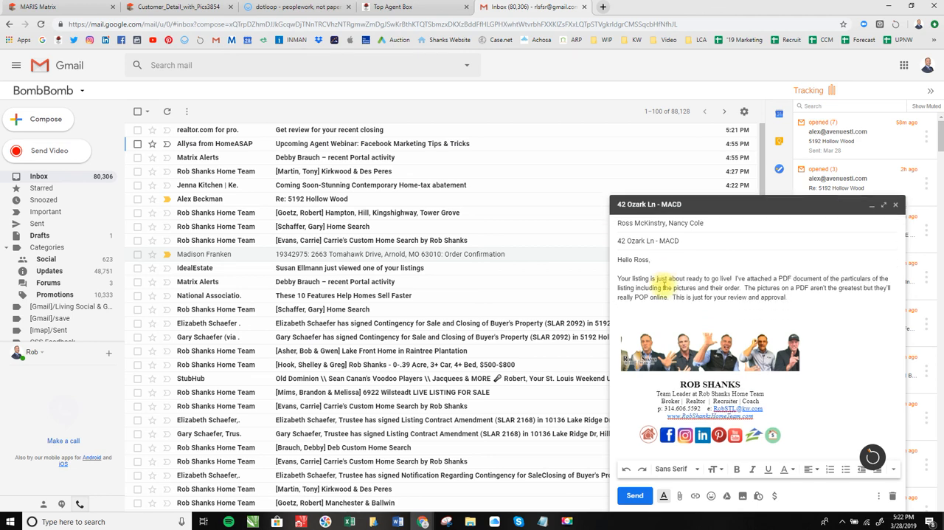
type("This process is what I call MACD or ")
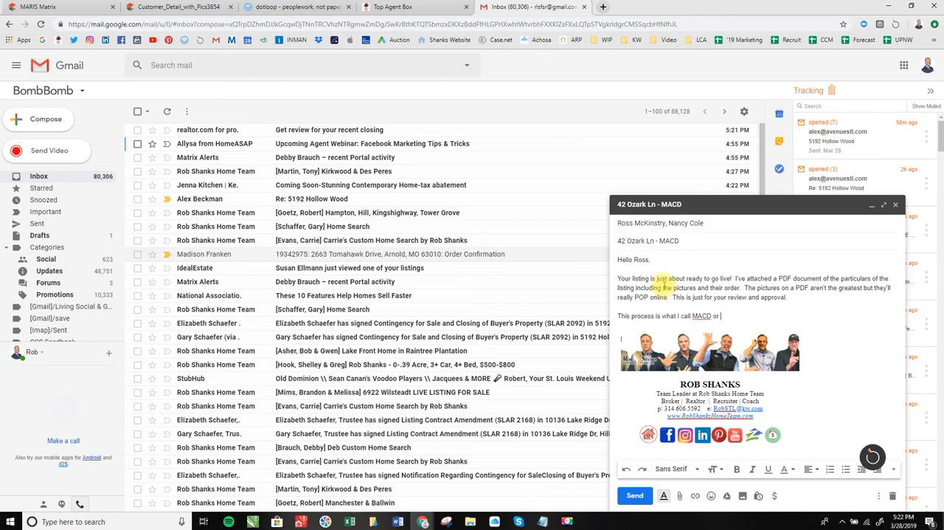
type("Move, Add, Change, Delete.  No ")
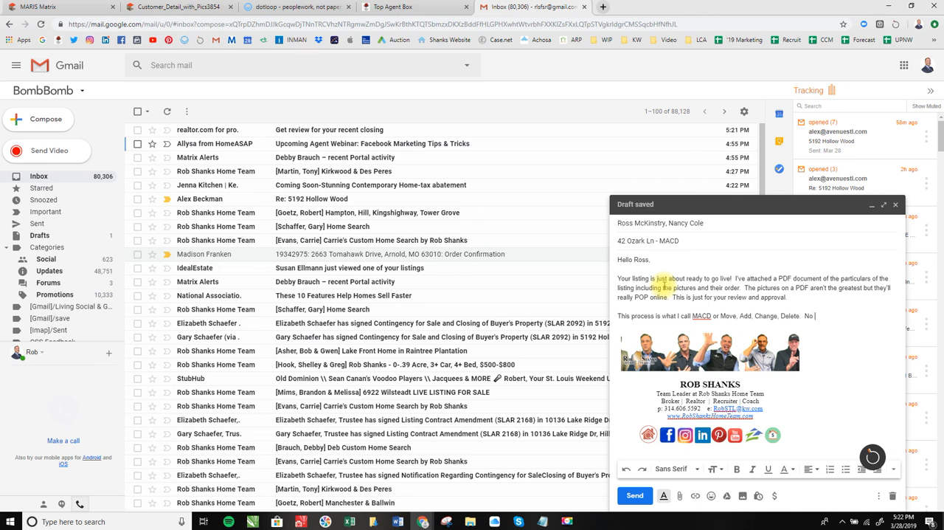
type("one knows your homw")
Complete the second paragraph with "No one knows your home as well as you do so feel free to make any suggestions."
key("BackSpace")
type("as well as")
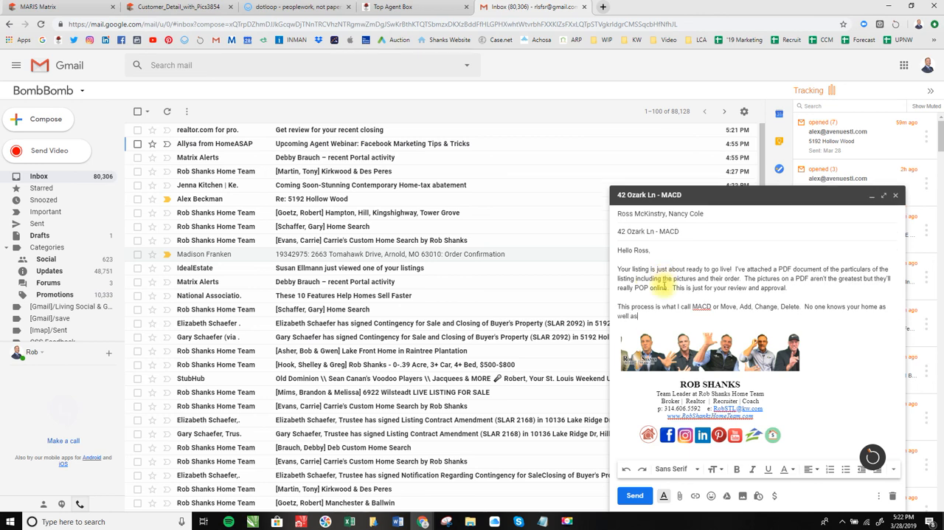
type(" you do so feel free to make any suggestions.")
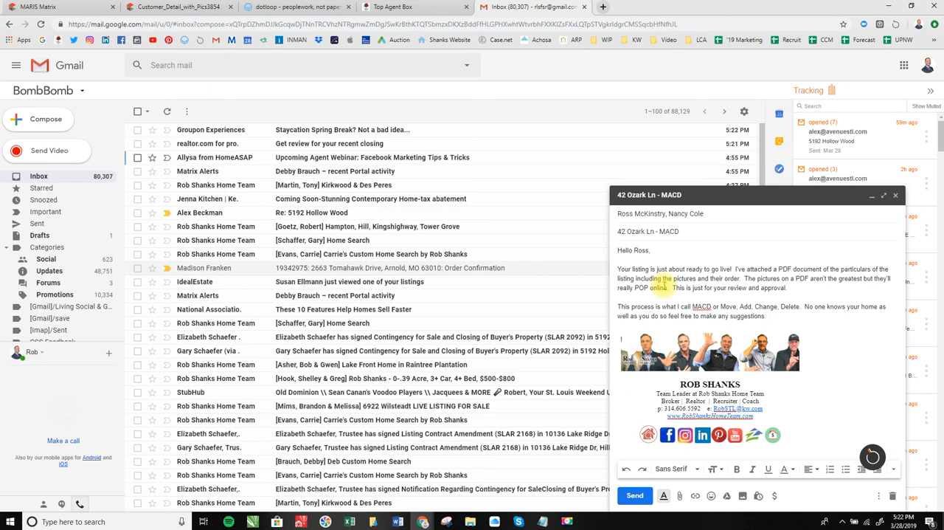
Close the message with "Thanks," and the sender's first name on the line below
key("Return")
key("Return")
type("Thanks,")
key("Return")
type("Ro")
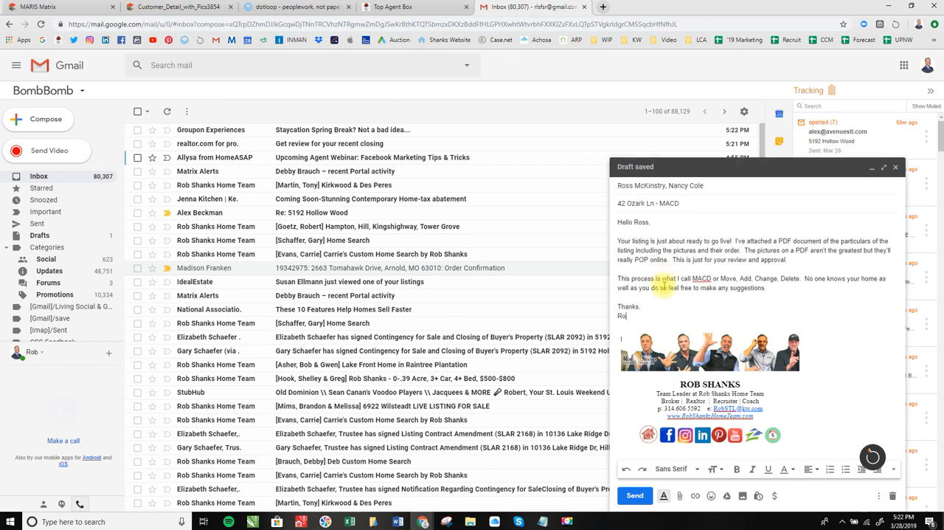
type("b")
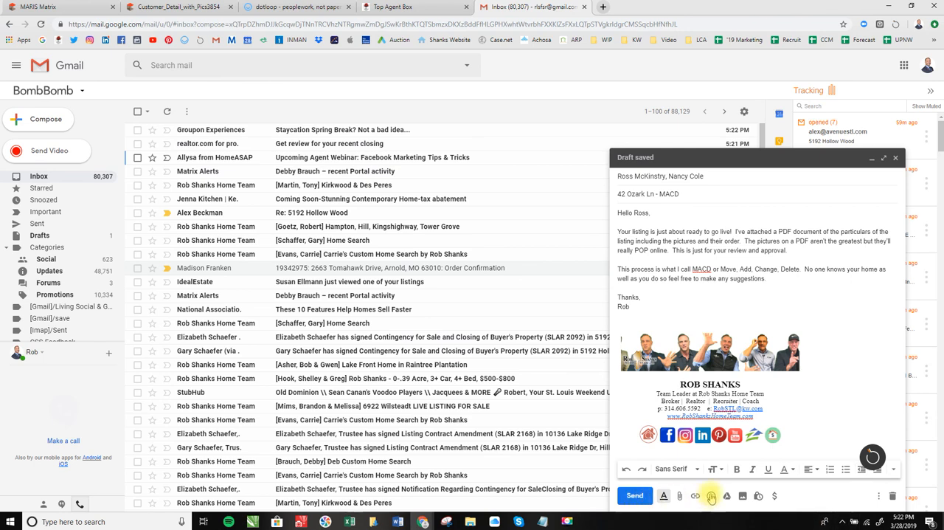
Attach the saved "MACD 02819" listing PDF from Downloads to the e-mail
left_click(679, 496)
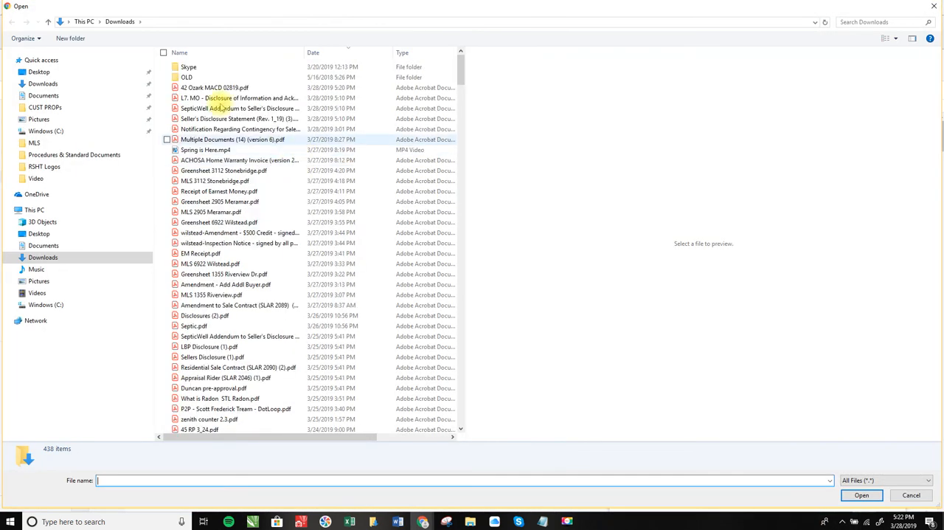
left_click(221, 88)
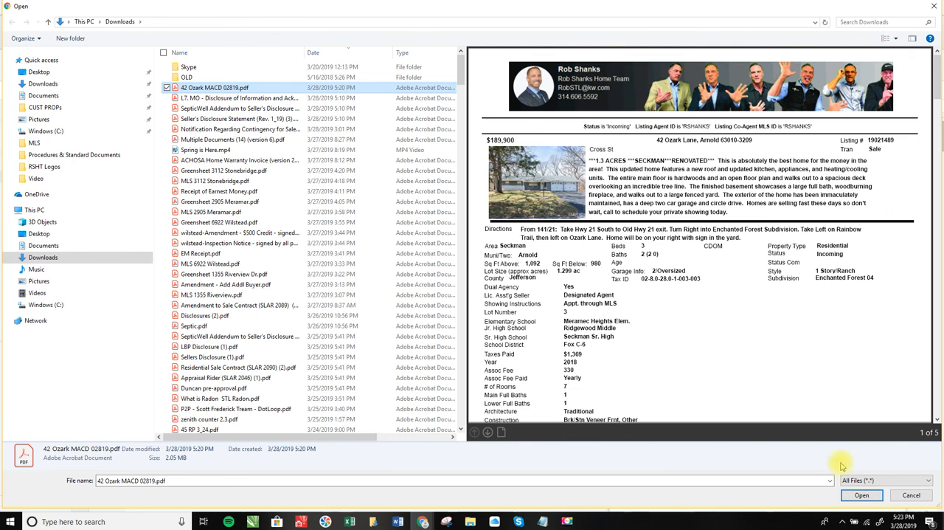
left_click(861, 495)
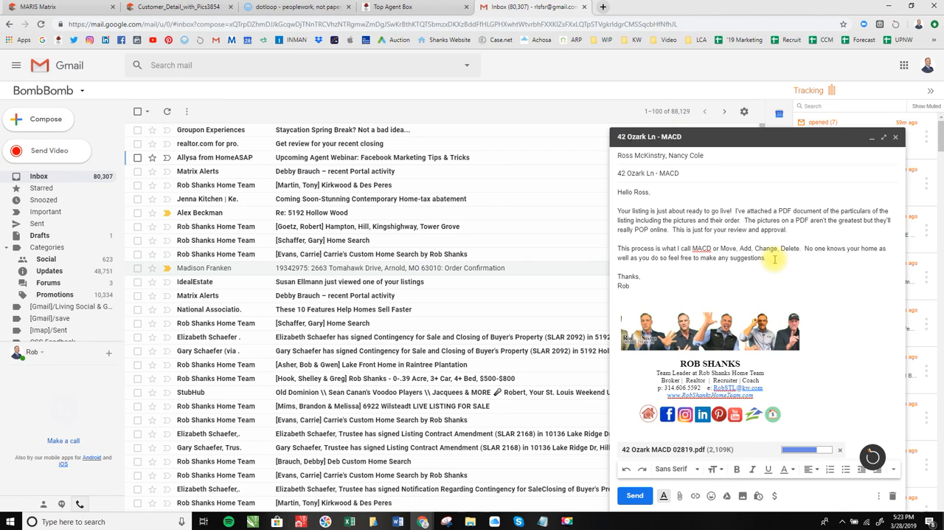
Check the video link in Notepad and add a paragraph above the closing: "Also, I have two videos. One is branded and one is un-branded with"
key("alt+Tab")
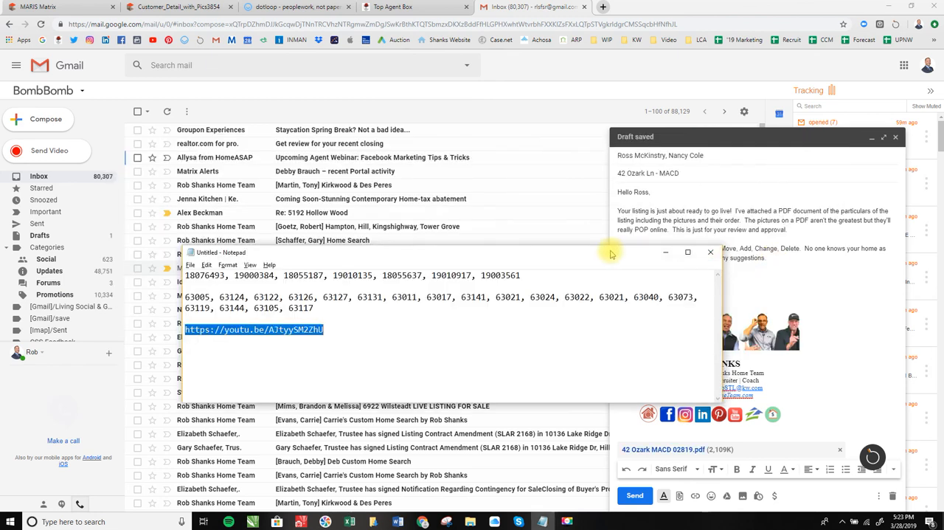
left_click(826, 292)
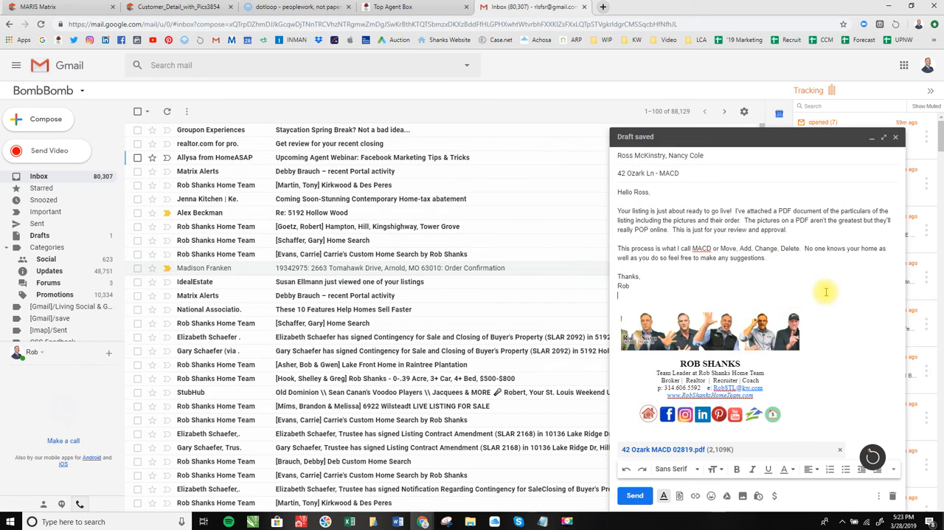
left_click(789, 261)
key("Return")
key("Return")
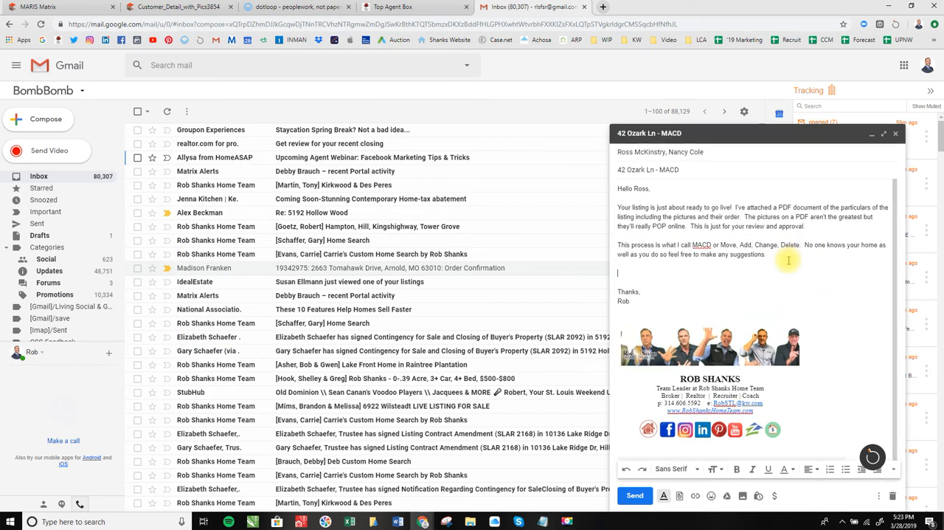
type("Also, I have two videos.  One is branded and one is un-b")
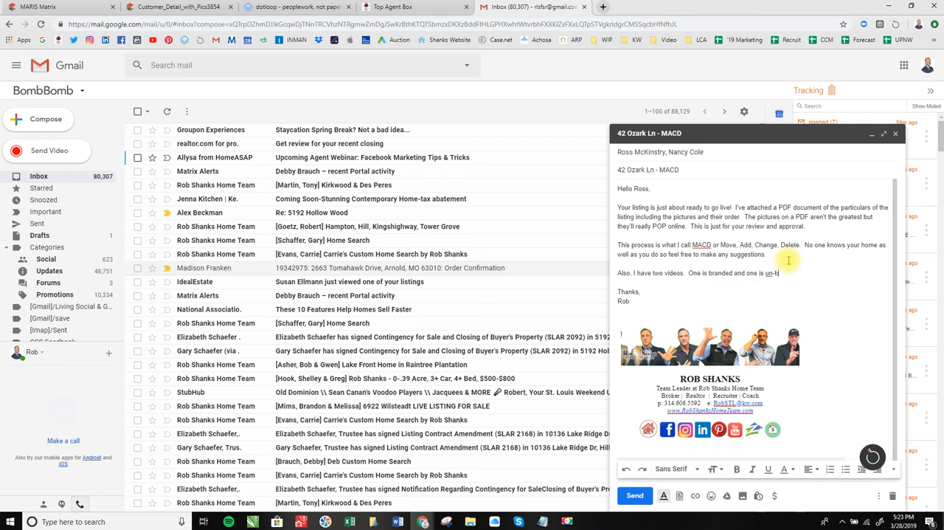
type("randed with my infor")
Finish the video sentence with "my information per guidelines for on-line listings."
key("Tab")
type("per guide")
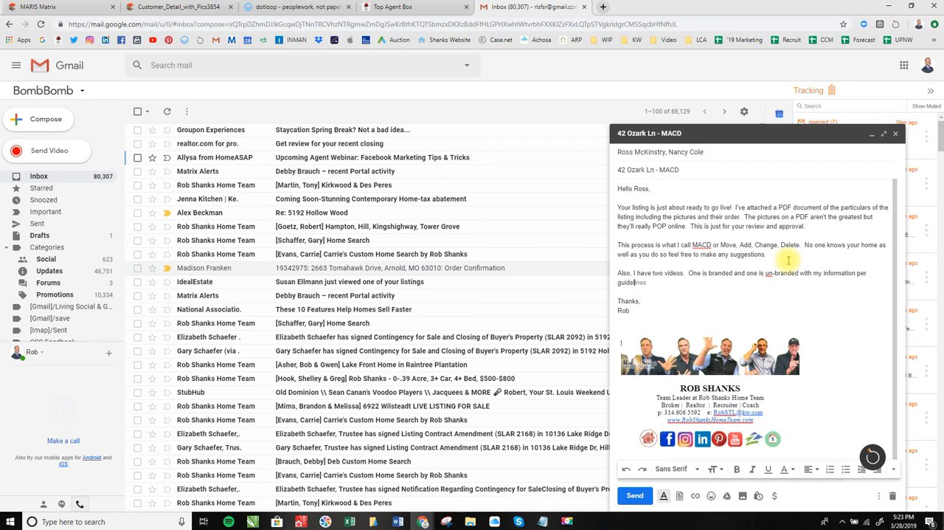
type("lines for onl")
key("BackSpace")
key("BackSpace")
type("-line listings.  ")
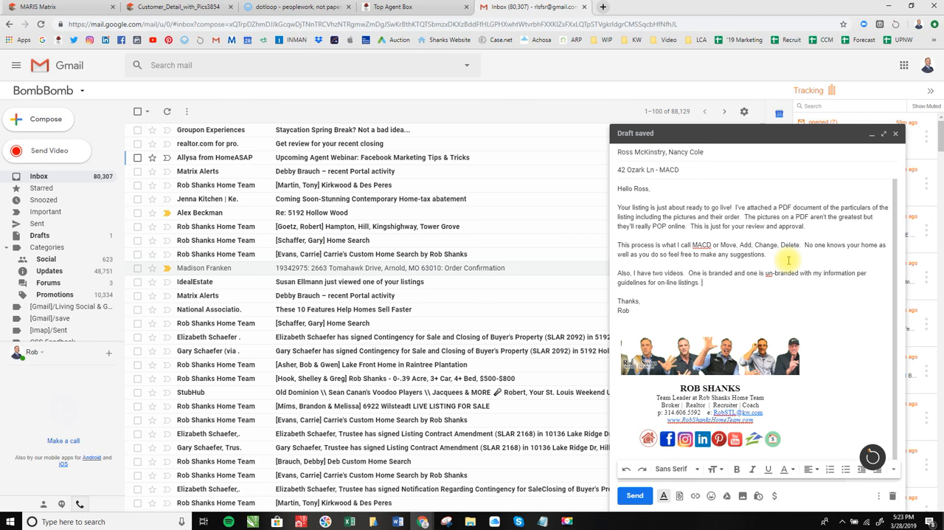
type("Here is the unbran")
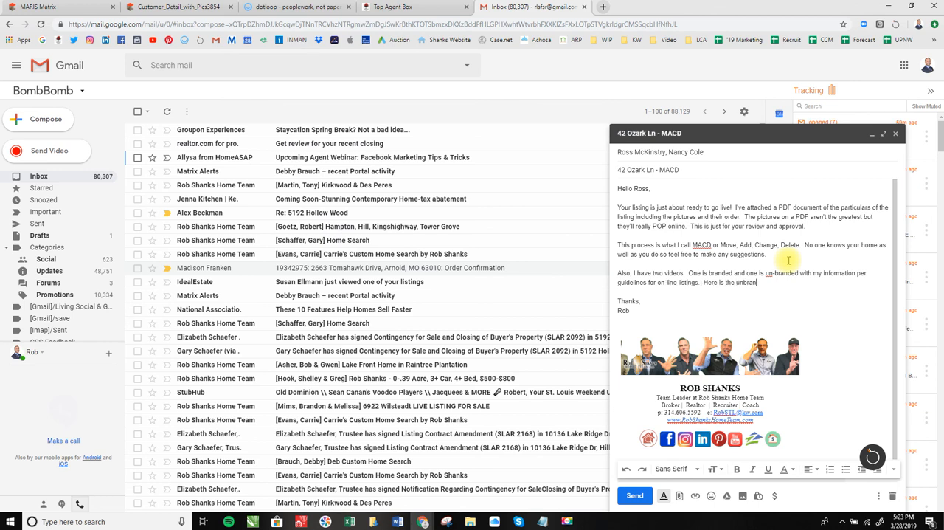
type("ded version:")
Add "Here is the unbranded version:" followed by the copied YouTube link, and send the e-mail
type("https://youtu.be/AJtyySM2ZhU")
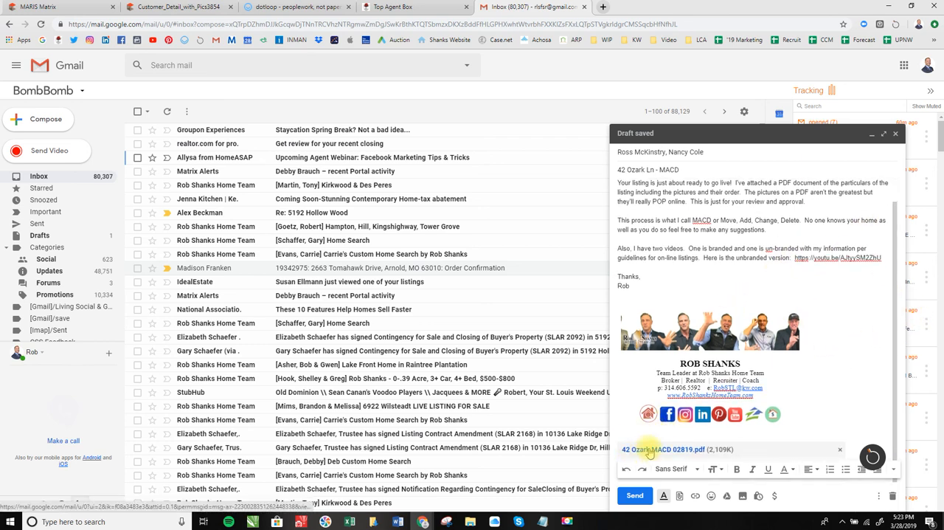
left_click(635, 495)
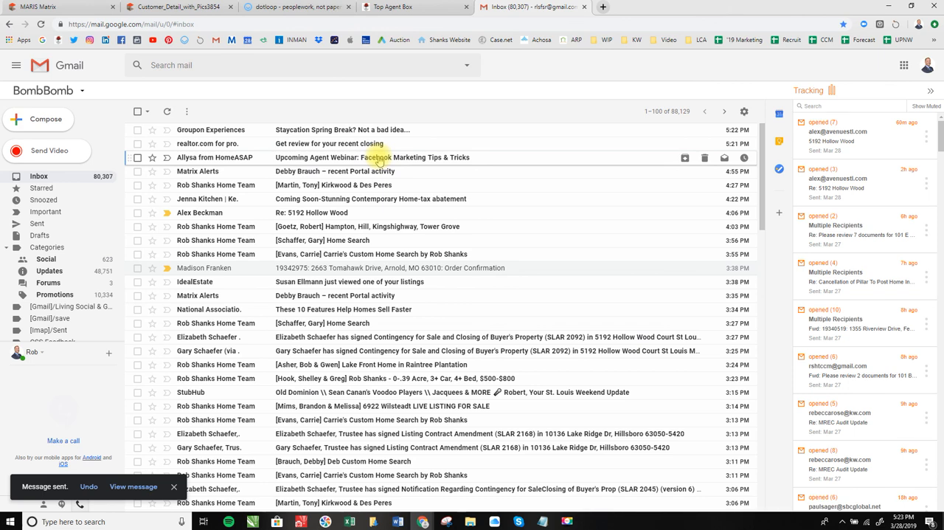
key("alt+Tab")
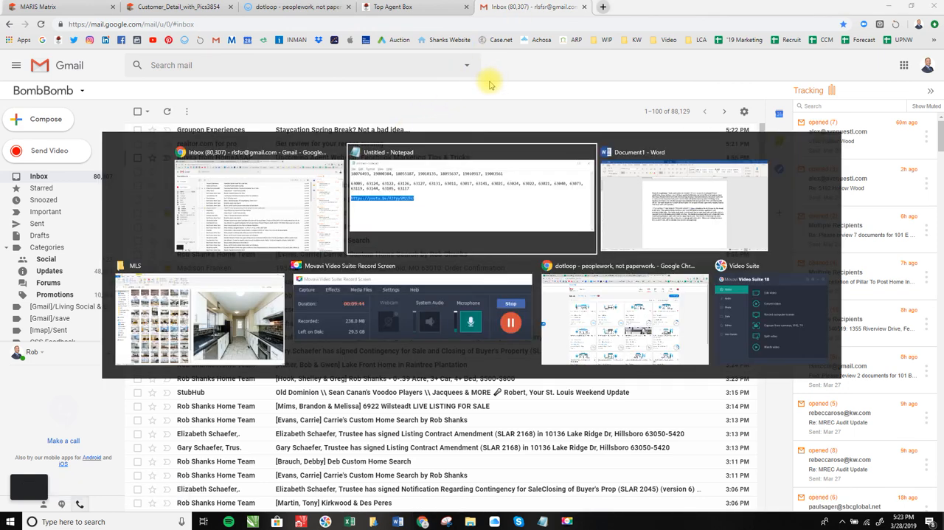
key("alt+Tab")
key("alt+Tab")
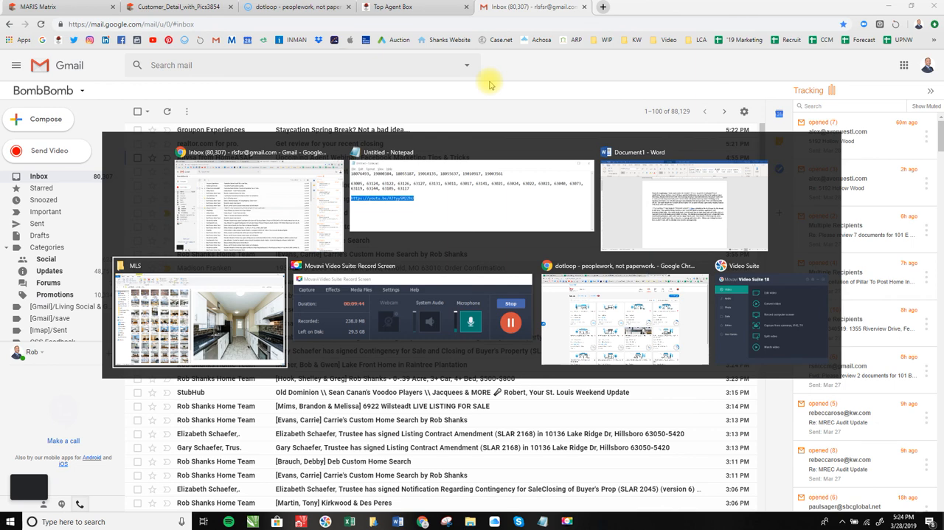
key("alt+Tab")
key("alt+Tab")
key("alt+Tab")
key("alt+Tab")
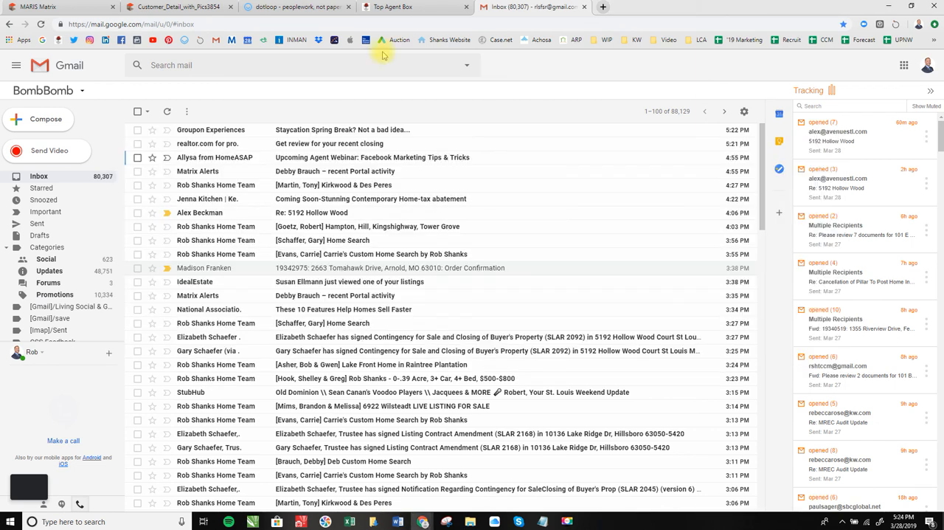
Switch to MARIS Matrix, return from the print options to My Listings, and review the incoming listing's general, room and property details
left_click(96, 13)
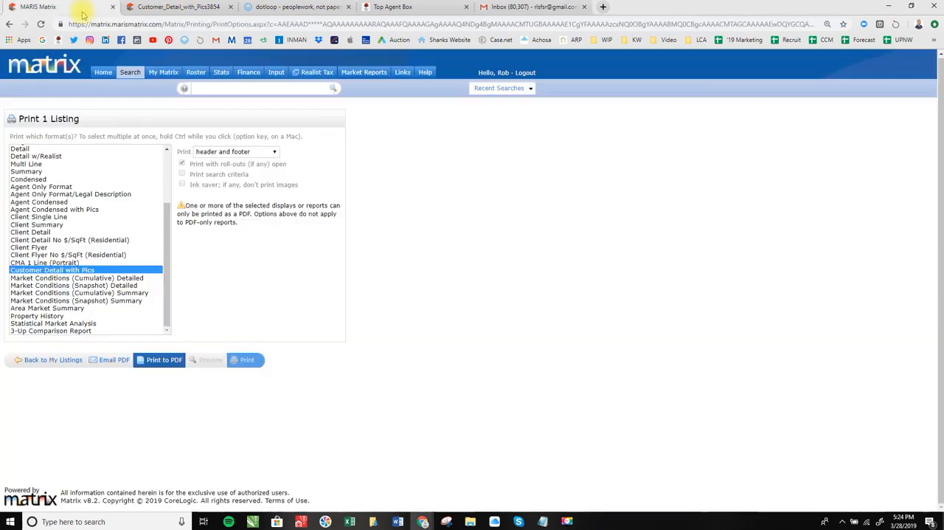
left_click(64, 359)
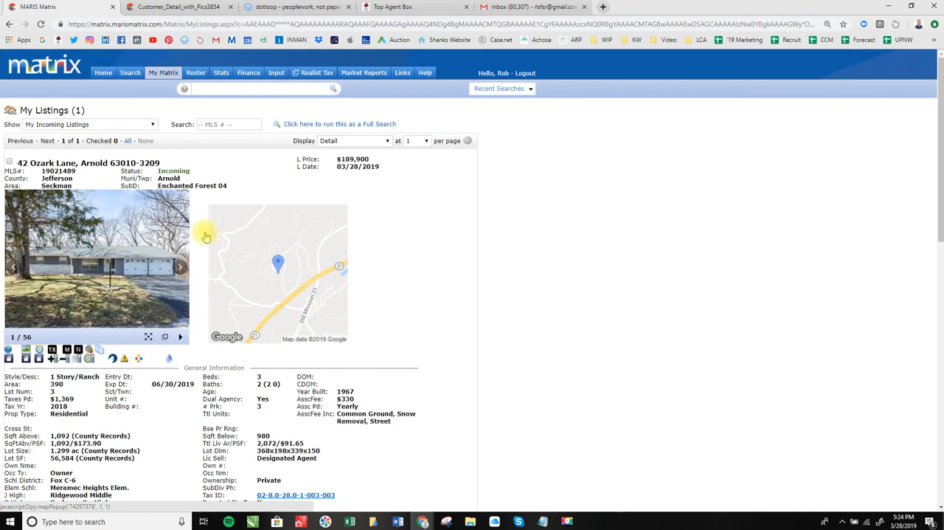
scroll(354, 273, "down", 3)
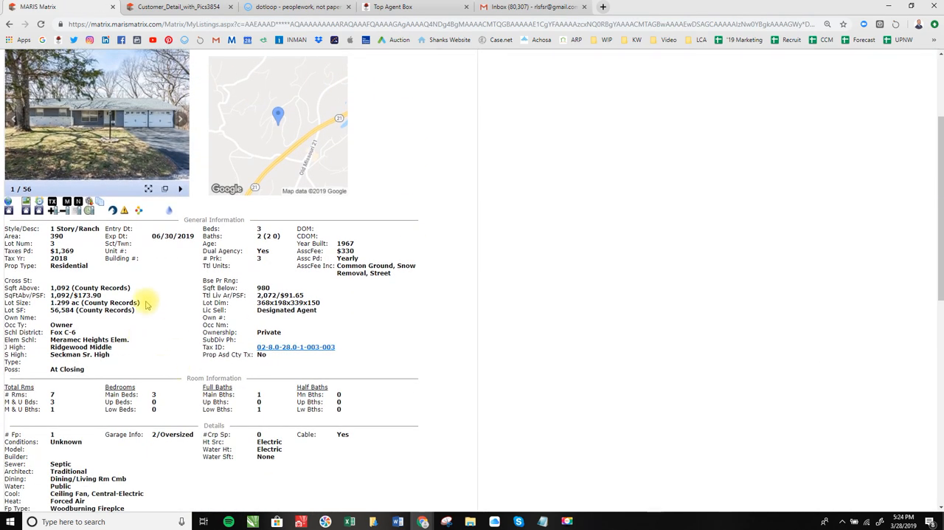
scroll(238, 279, "down", 3)
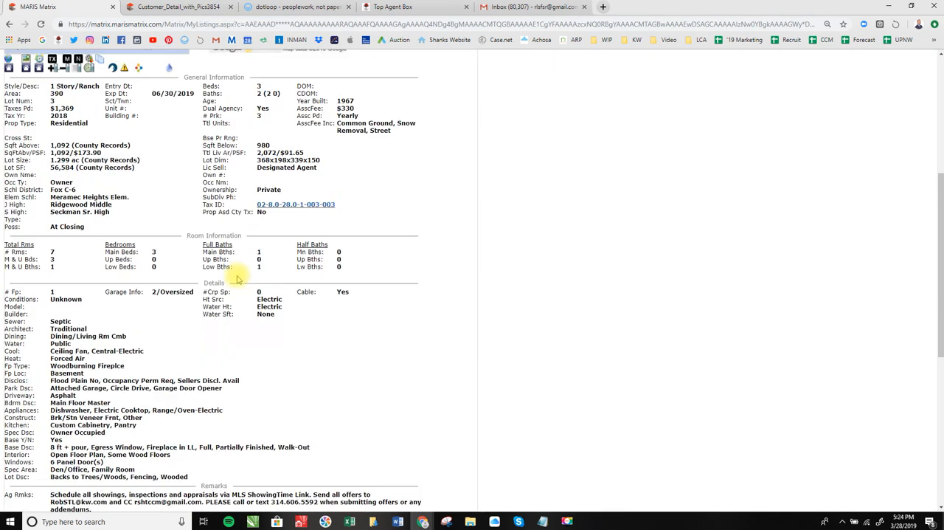
scroll(238, 278, "down", 1)
scroll(263, 268, "up", 7)
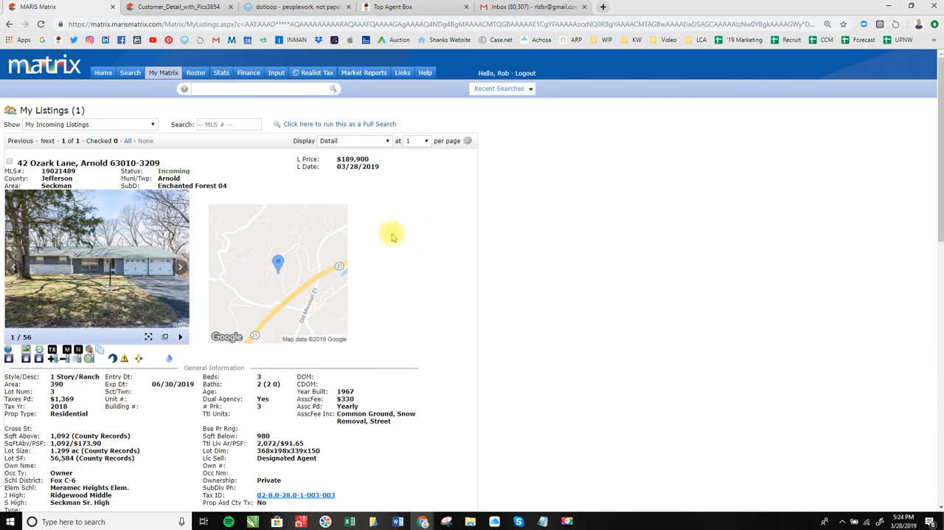
key("alt+Tab")
key("alt+Tab")
key("alt+Tab")
key("alt+Tab")
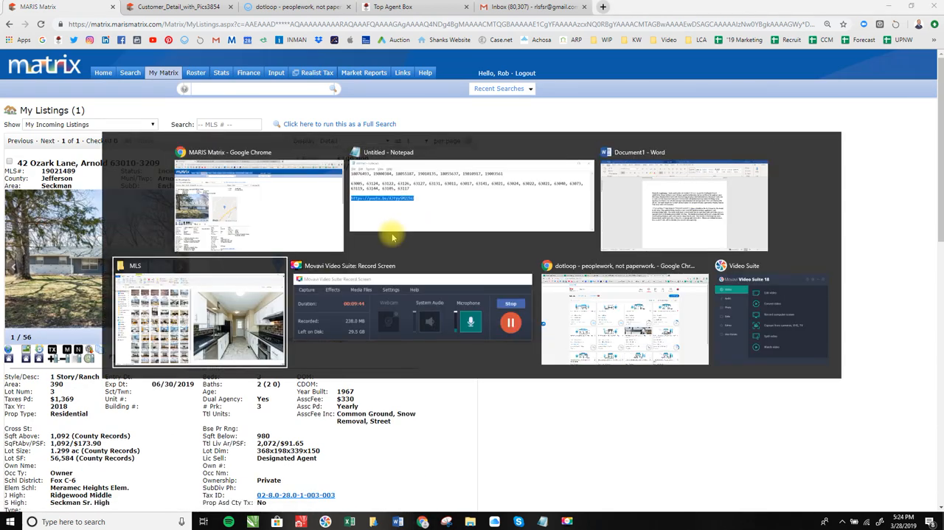